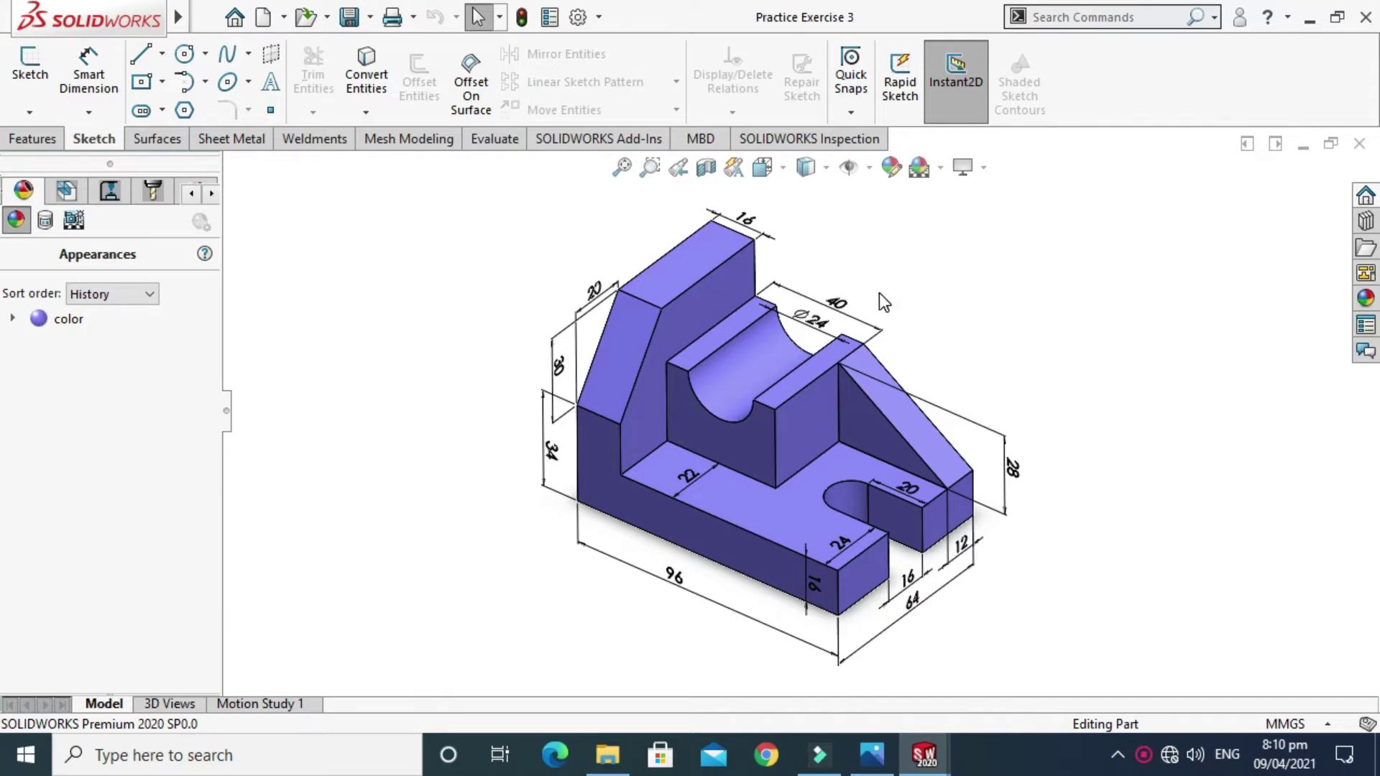
Orbit the blue-violet Practice Exercise 3 bracket to view it from a slightly different angle
{"action": "right_click", "coordinate": [911, 240]}
{"action": "left_click", "coordinate": [963, 329]}
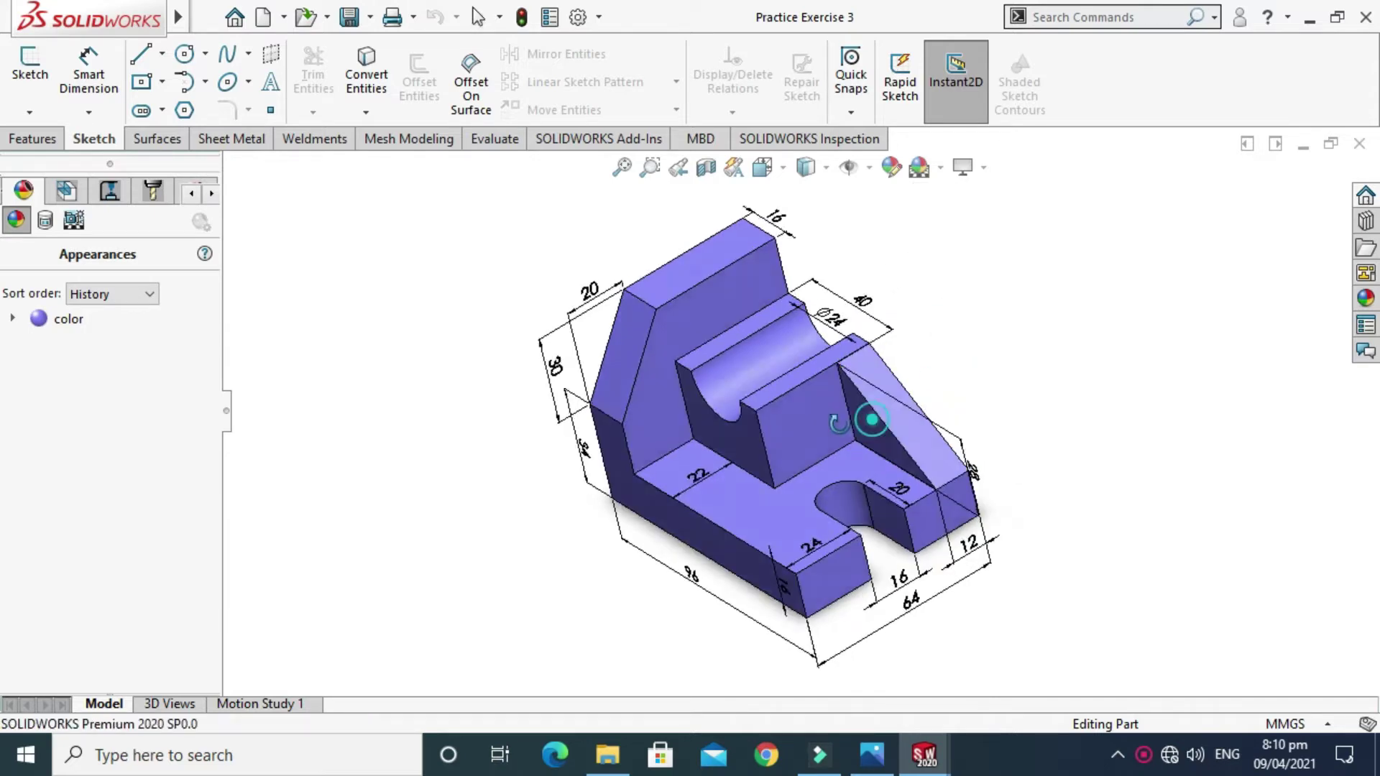
{"action": "left_click_drag", "start_coordinate": [872, 422], "coordinate": [777, 317]}
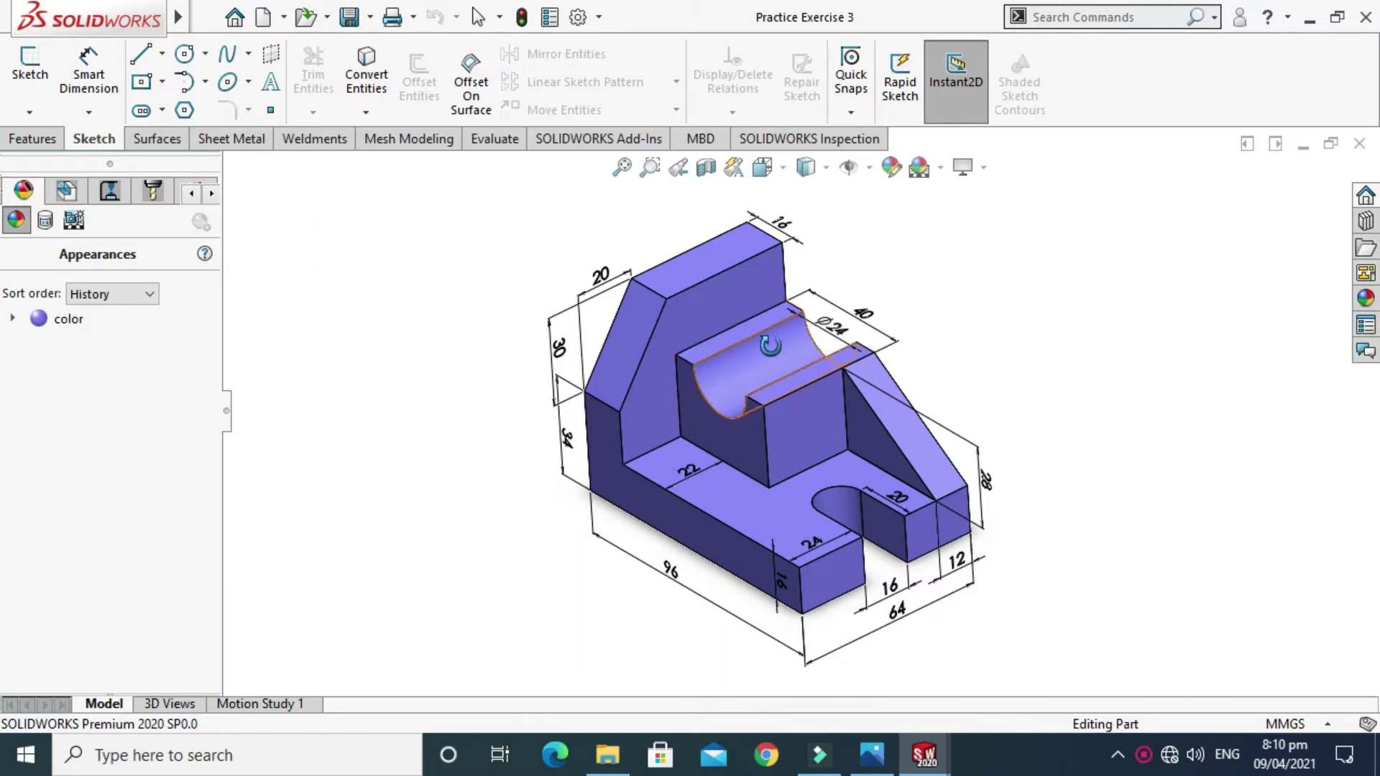
Create a new blank Part document
{"action": "left_click", "coordinate": [284, 20]}
{"action": "left_click", "coordinate": [296, 43]}
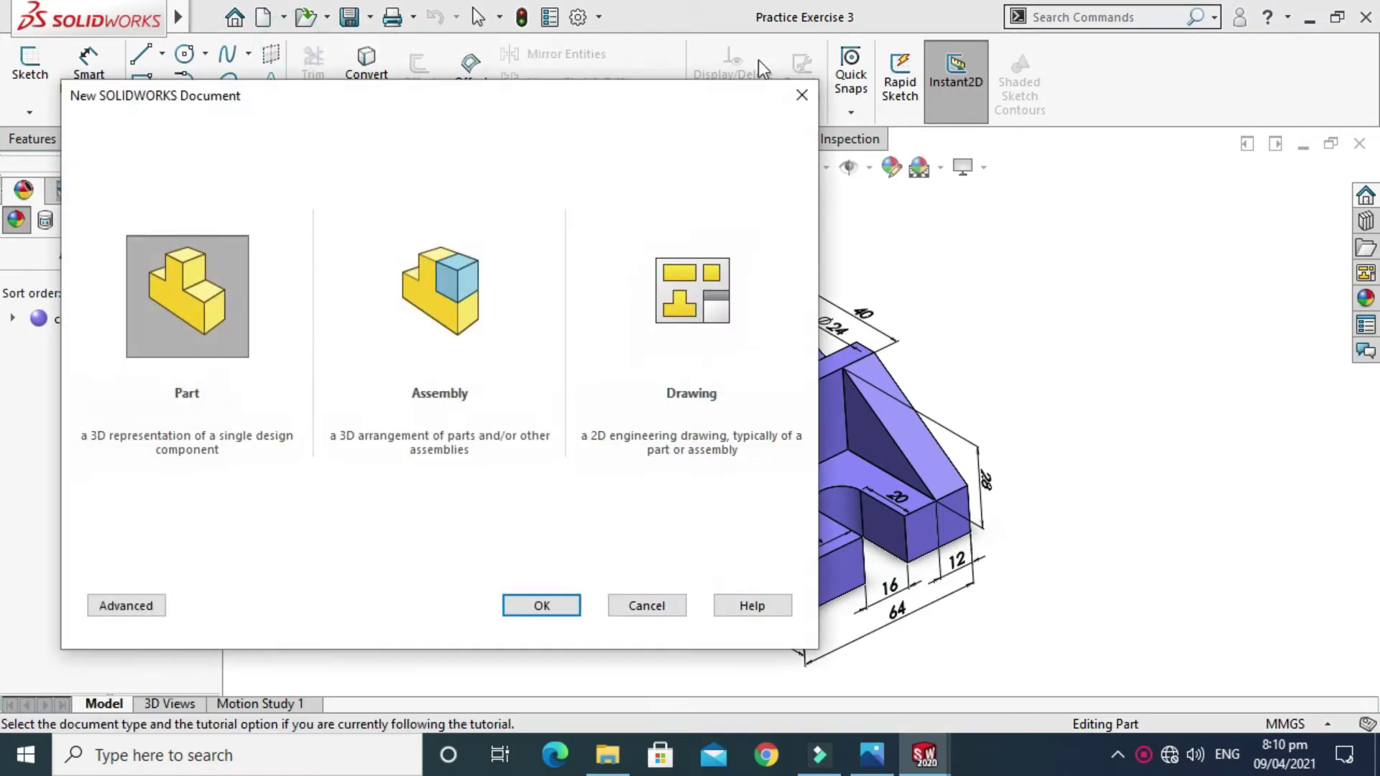
{"action": "left_click", "coordinate": [512, 601]}
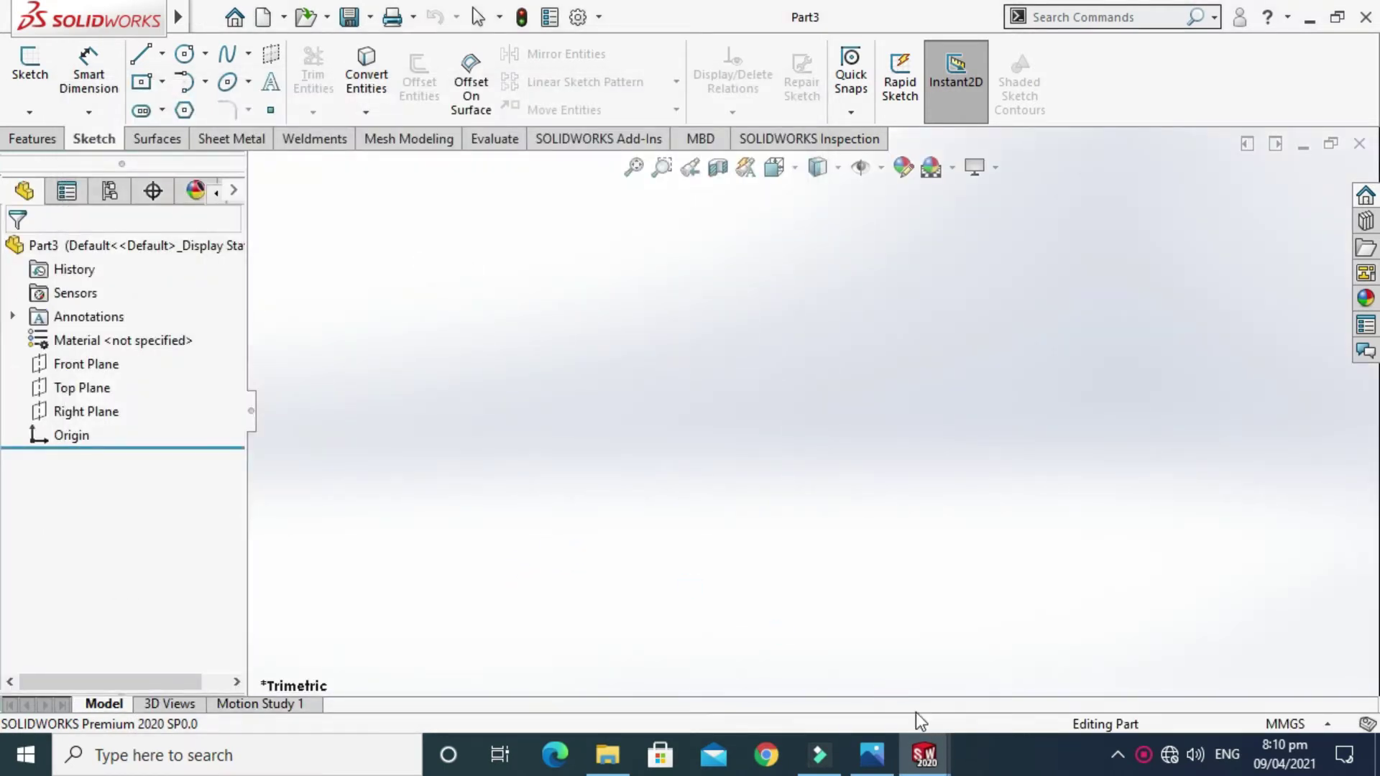
Close Practice Exercise 3 and Part2, discarding Part2's changes without saving
{"action": "mouse_move", "coordinate": [937, 767]}
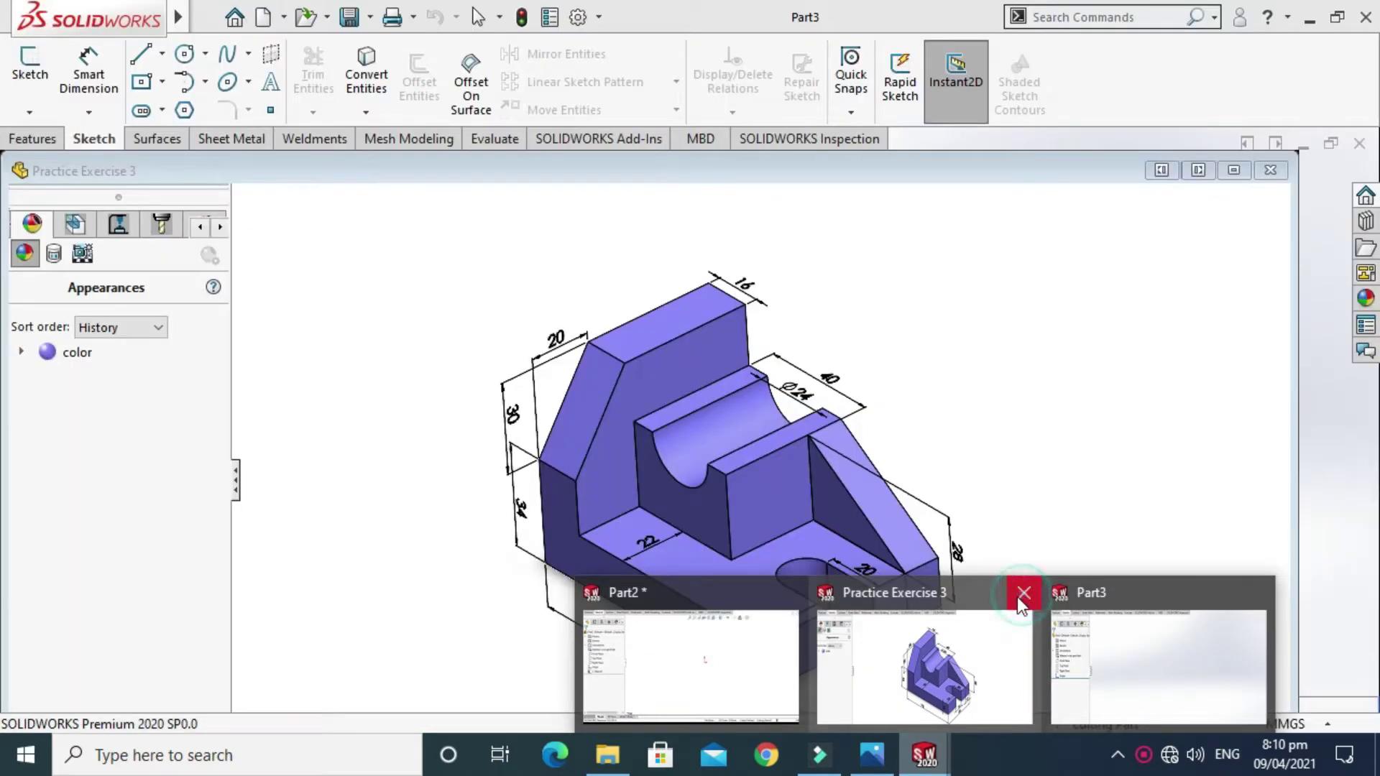
{"action": "left_click", "coordinate": [1023, 593]}
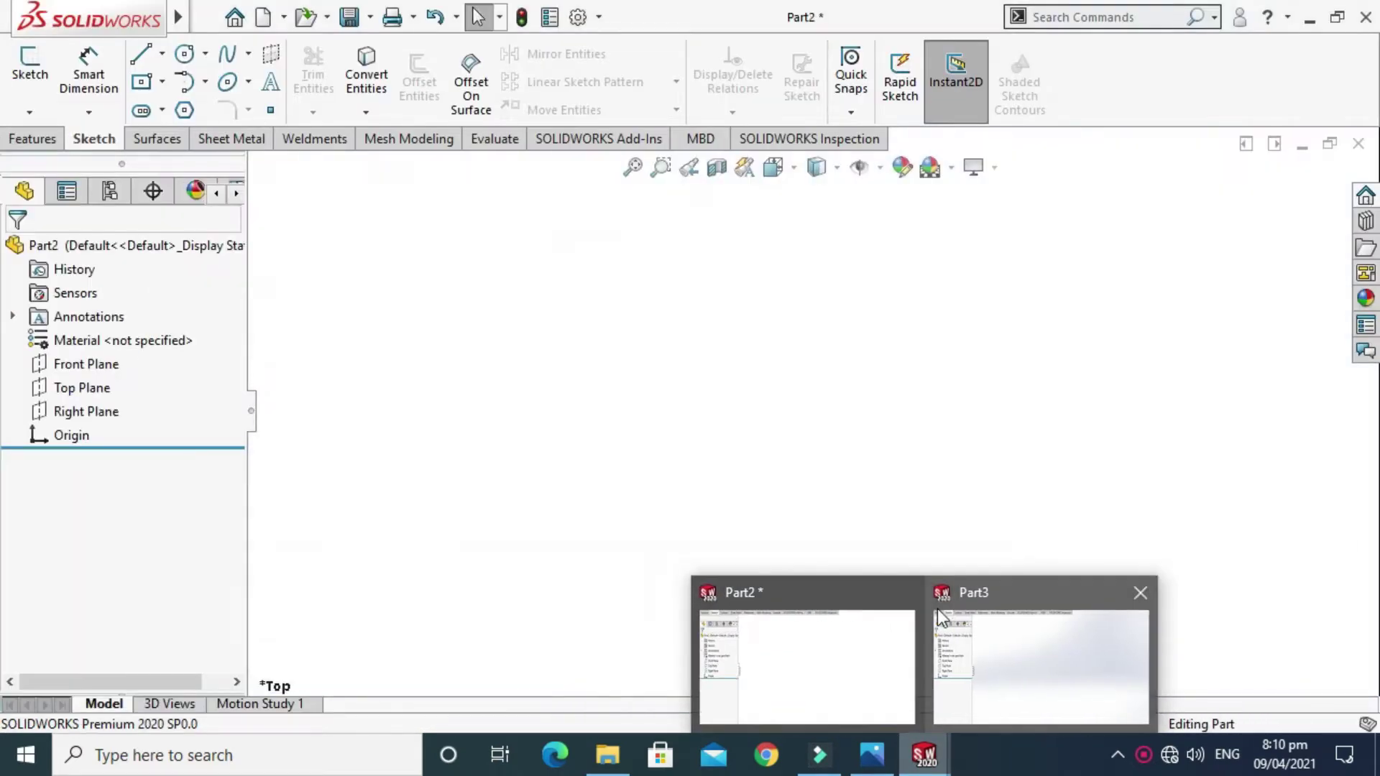
{"action": "left_click", "coordinate": [902, 593]}
{"action": "left_click", "coordinate": [658, 394]}
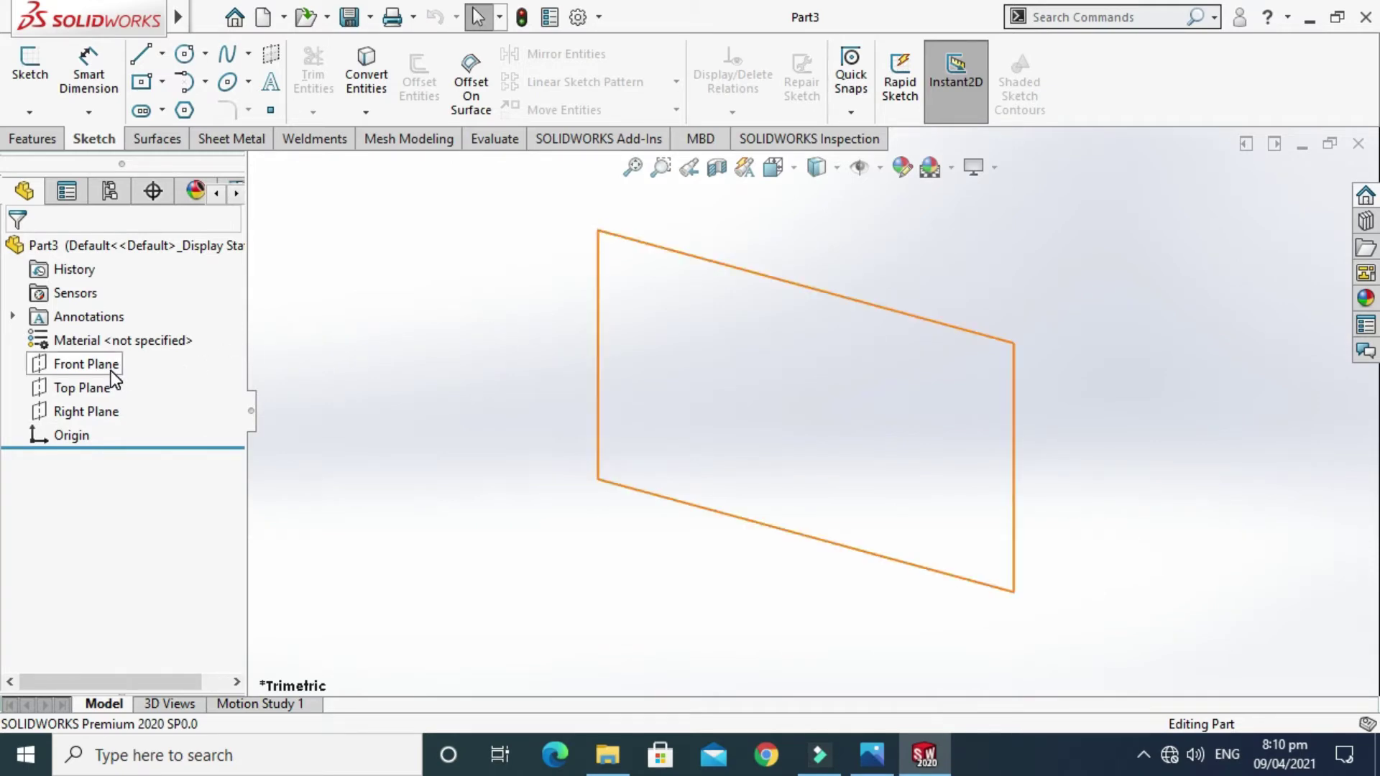
Start a sketch on the Top Plane and bring up the Practice Exercise 3.JPG reference image
{"action": "left_click", "coordinate": [105, 389]}
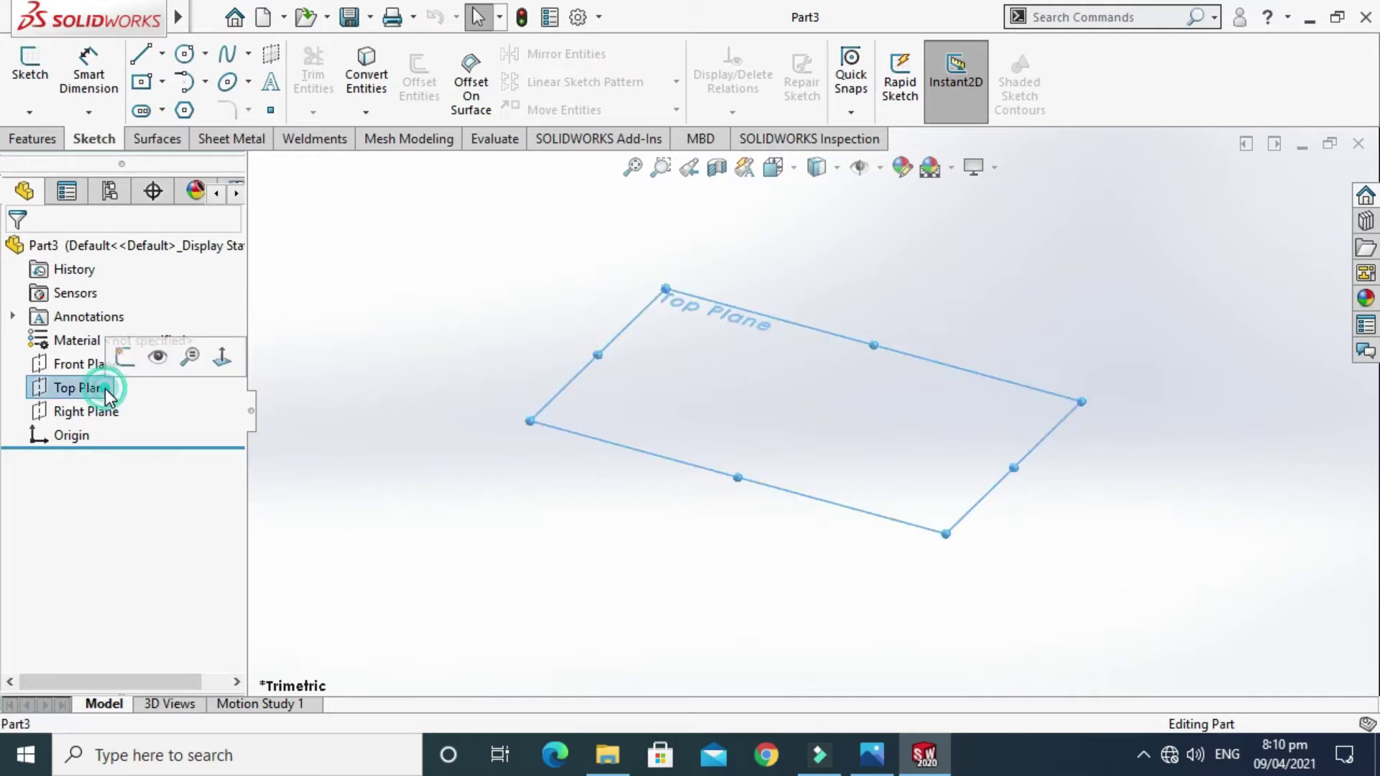
{"action": "left_click", "coordinate": [130, 360]}
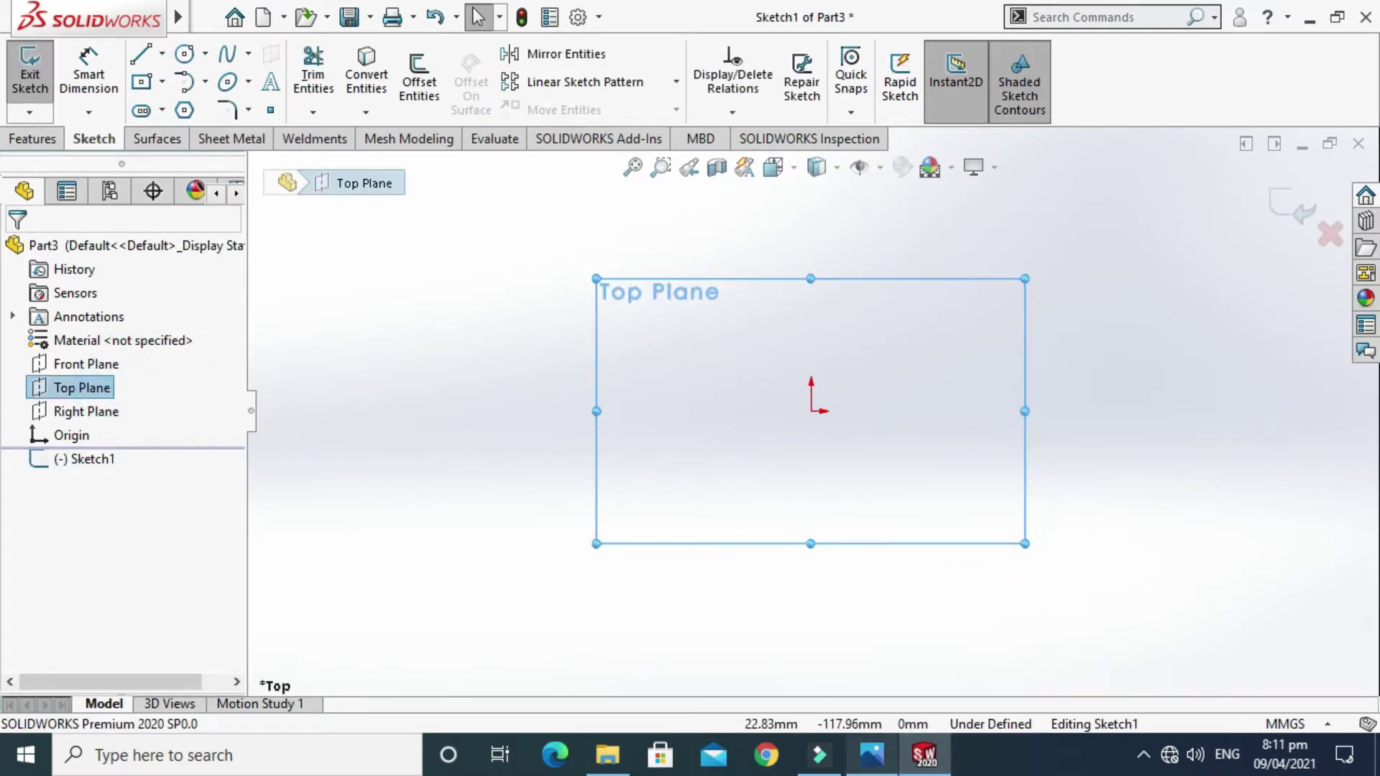
{"action": "mouse_move", "coordinate": [871, 754]}
{"action": "left_click", "coordinate": [871, 628]}
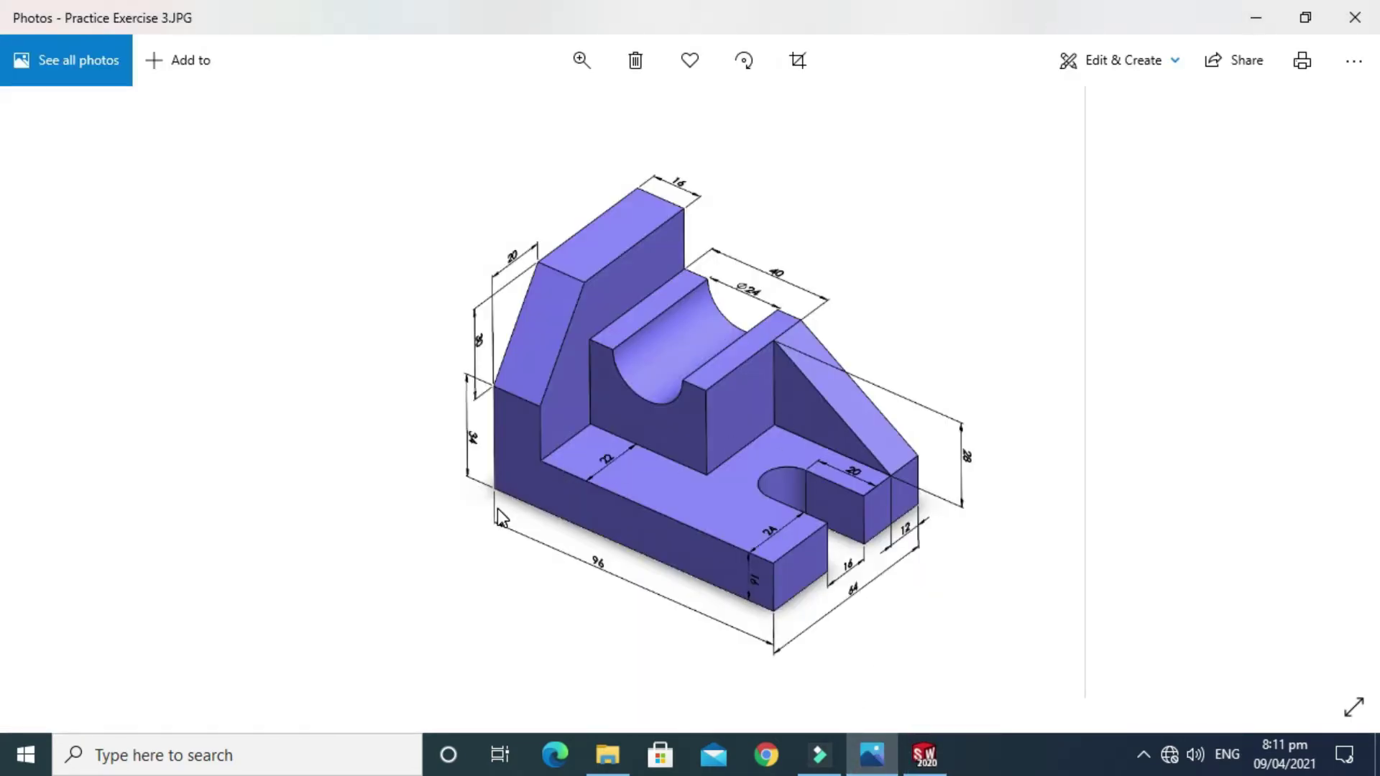
Draw a center rectangle centred on the origin in the Top Plane sketch
{"action": "left_click", "coordinate": [924, 753]}
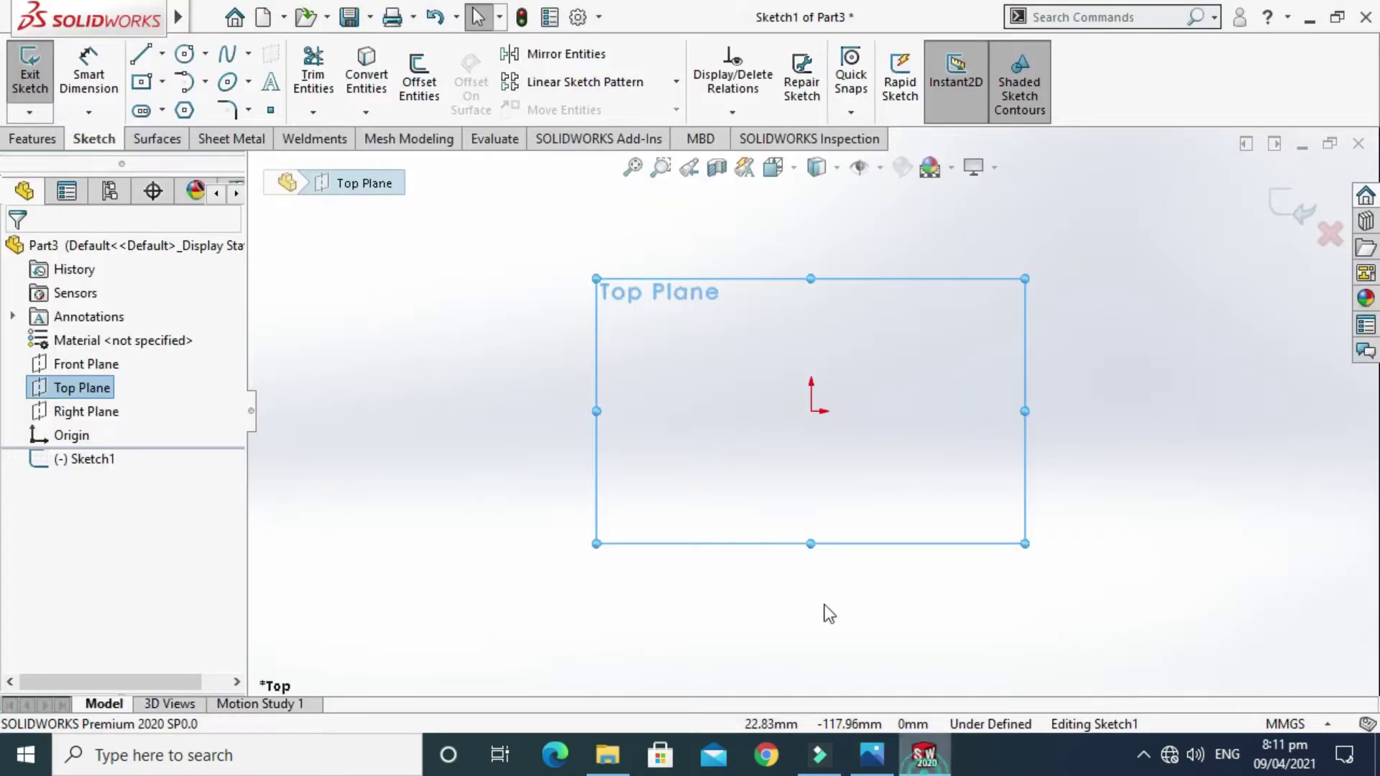
{"action": "left_click", "coordinate": [163, 81]}
{"action": "left_click", "coordinate": [184, 136]}
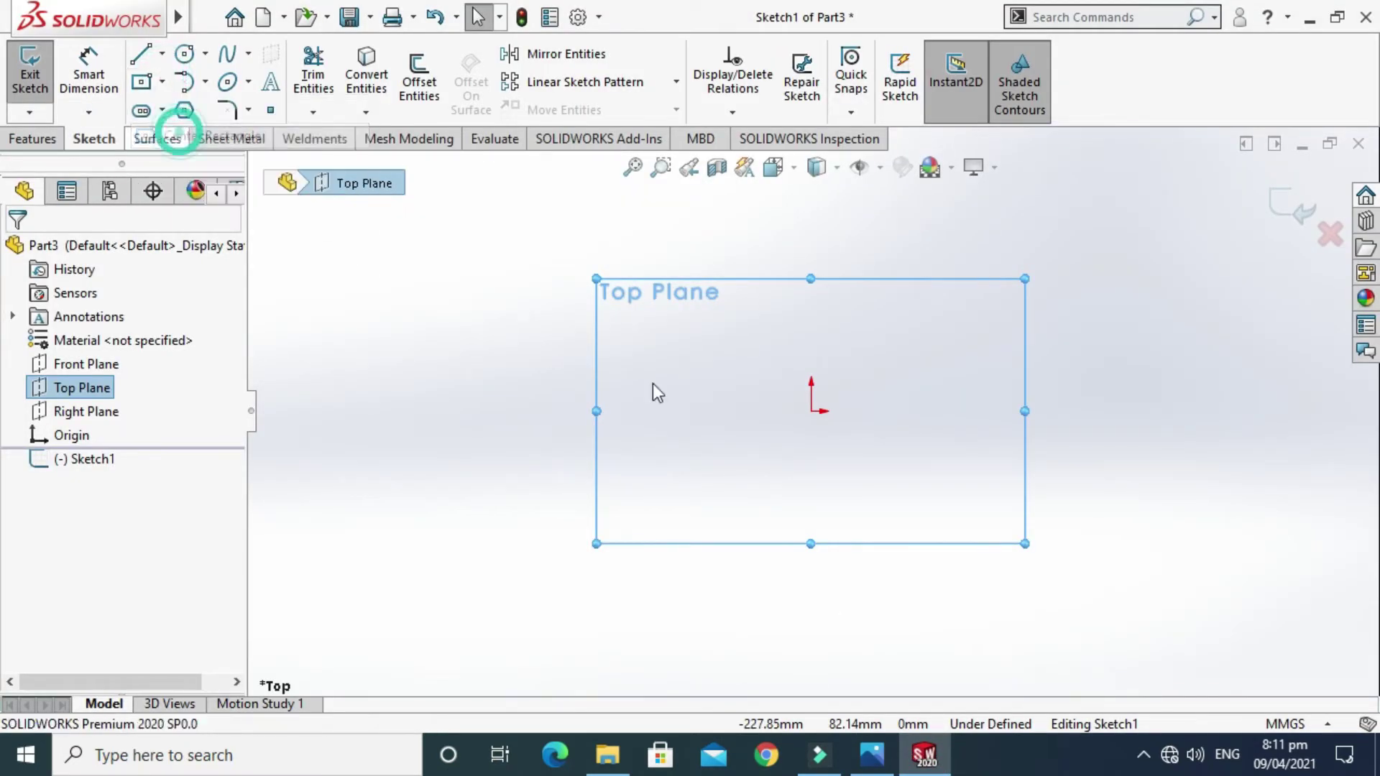
{"action": "left_click", "coordinate": [810, 411]}
{"action": "left_click", "coordinate": [674, 494]}
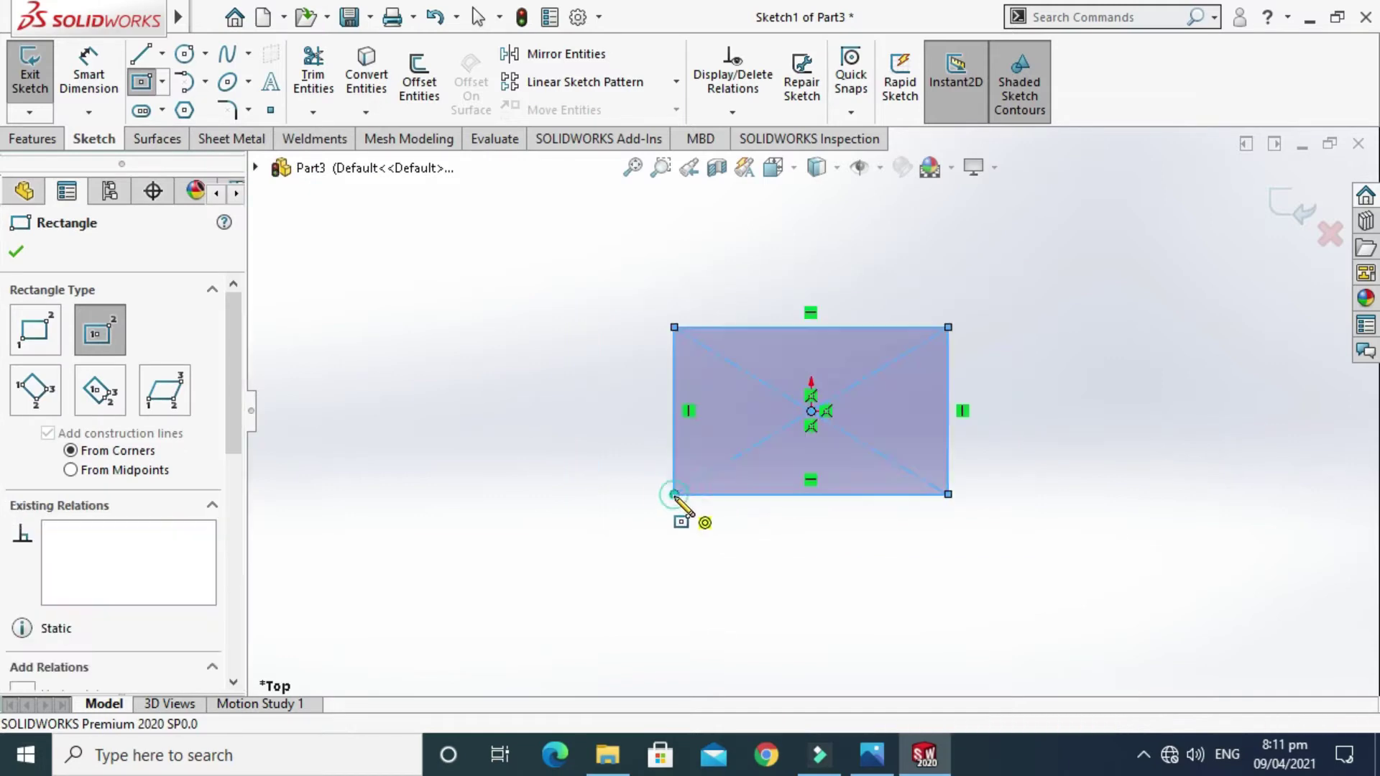
Dimension the rectangle's bottom edge to 96 mm and right edge to 64 mm
{"action": "left_click", "coordinate": [89, 74]}
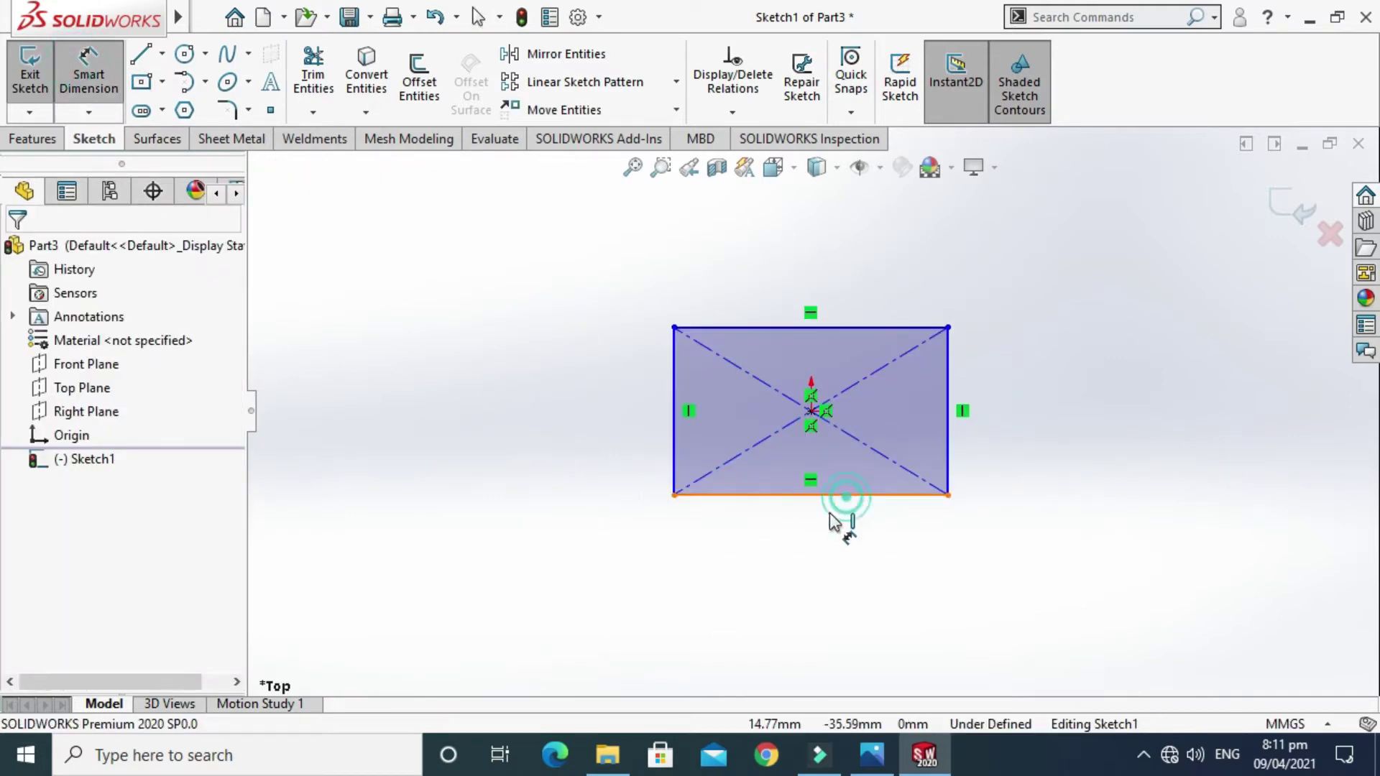
{"action": "left_click", "coordinate": [848, 495]}
{"action": "left_click", "coordinate": [668, 591]}
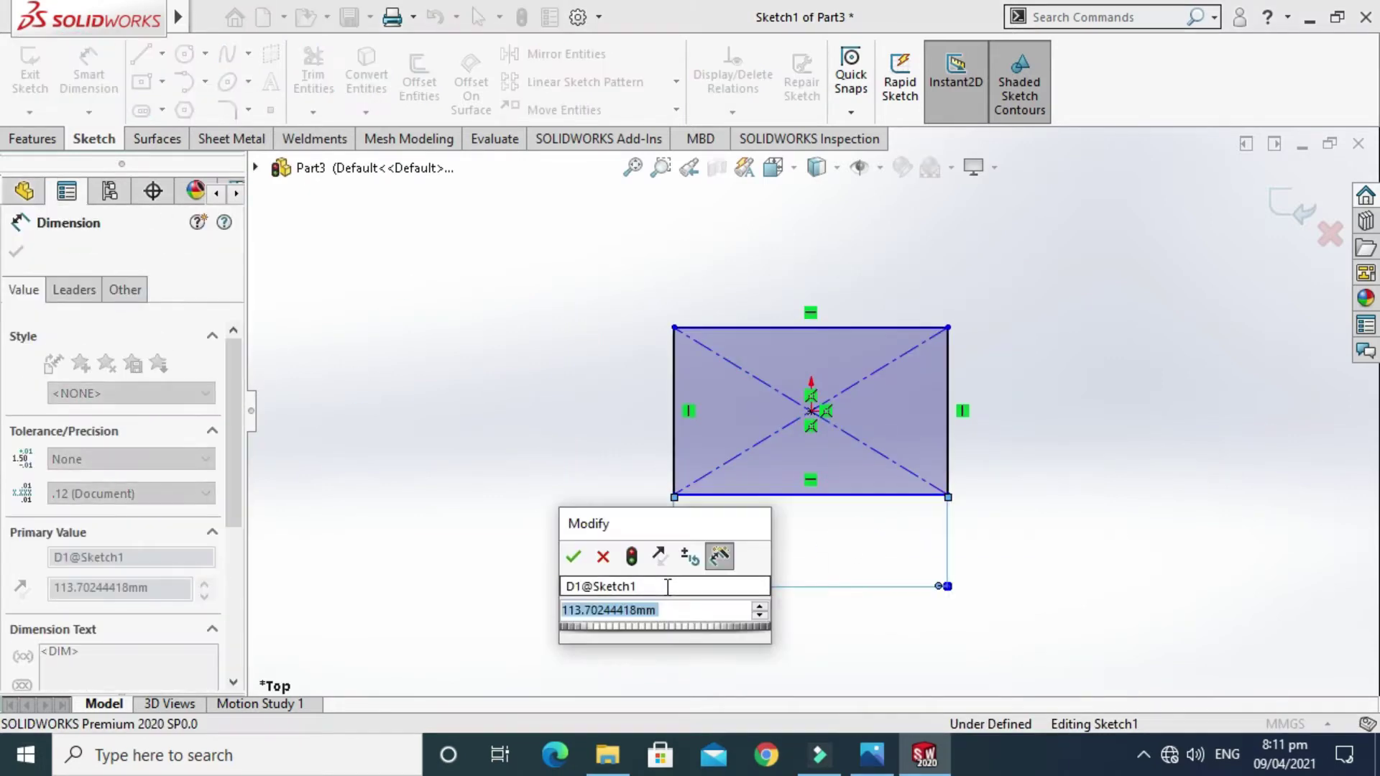
{"action": "type", "text": "96"}
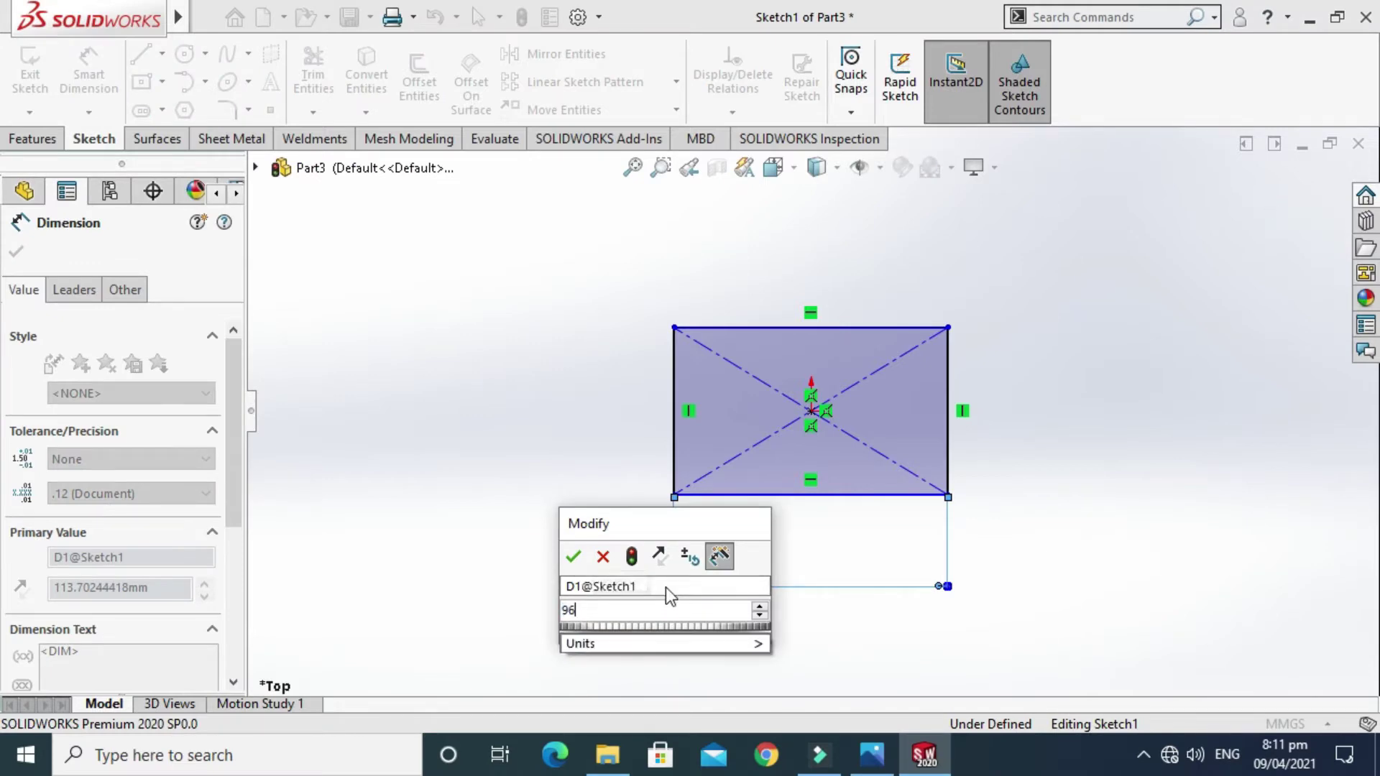
{"action": "key", "text": "Return"}
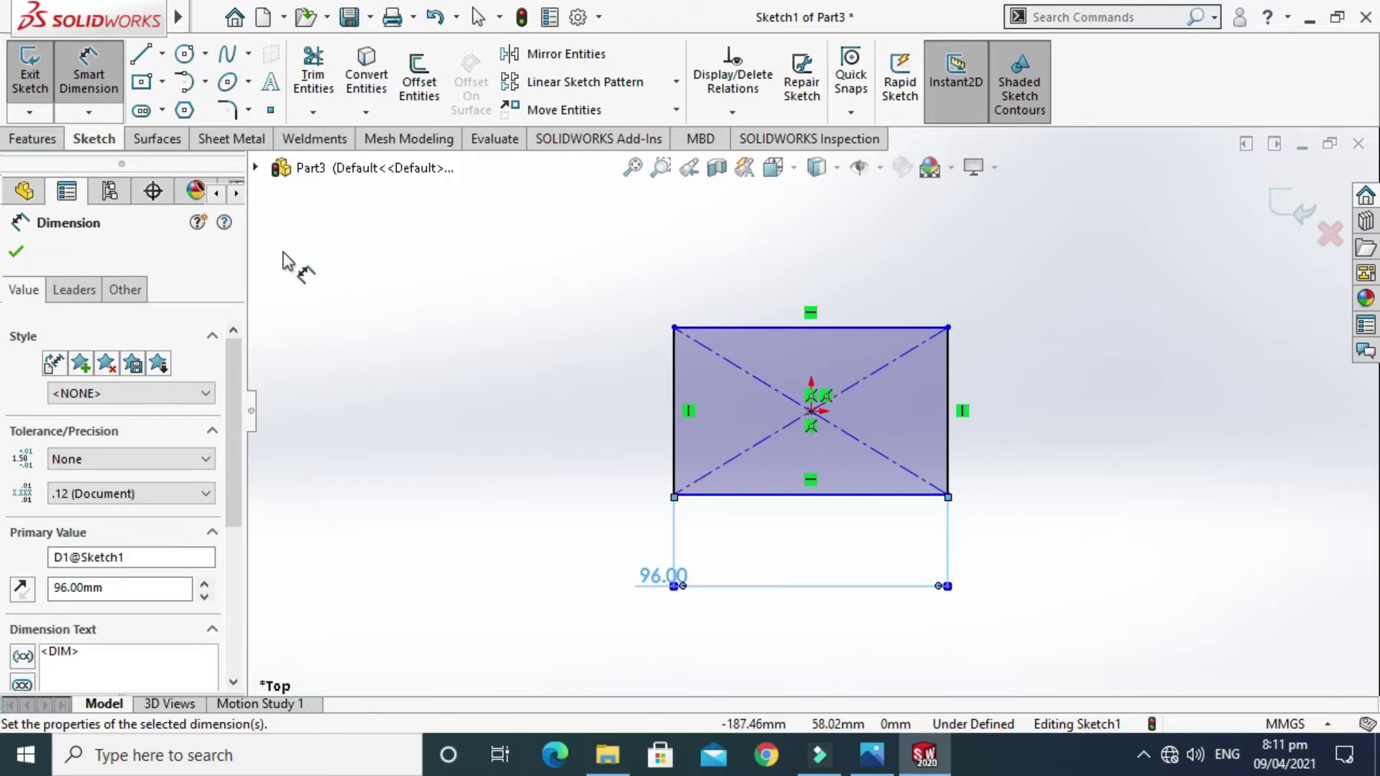
{"action": "left_click", "coordinate": [947, 388]}
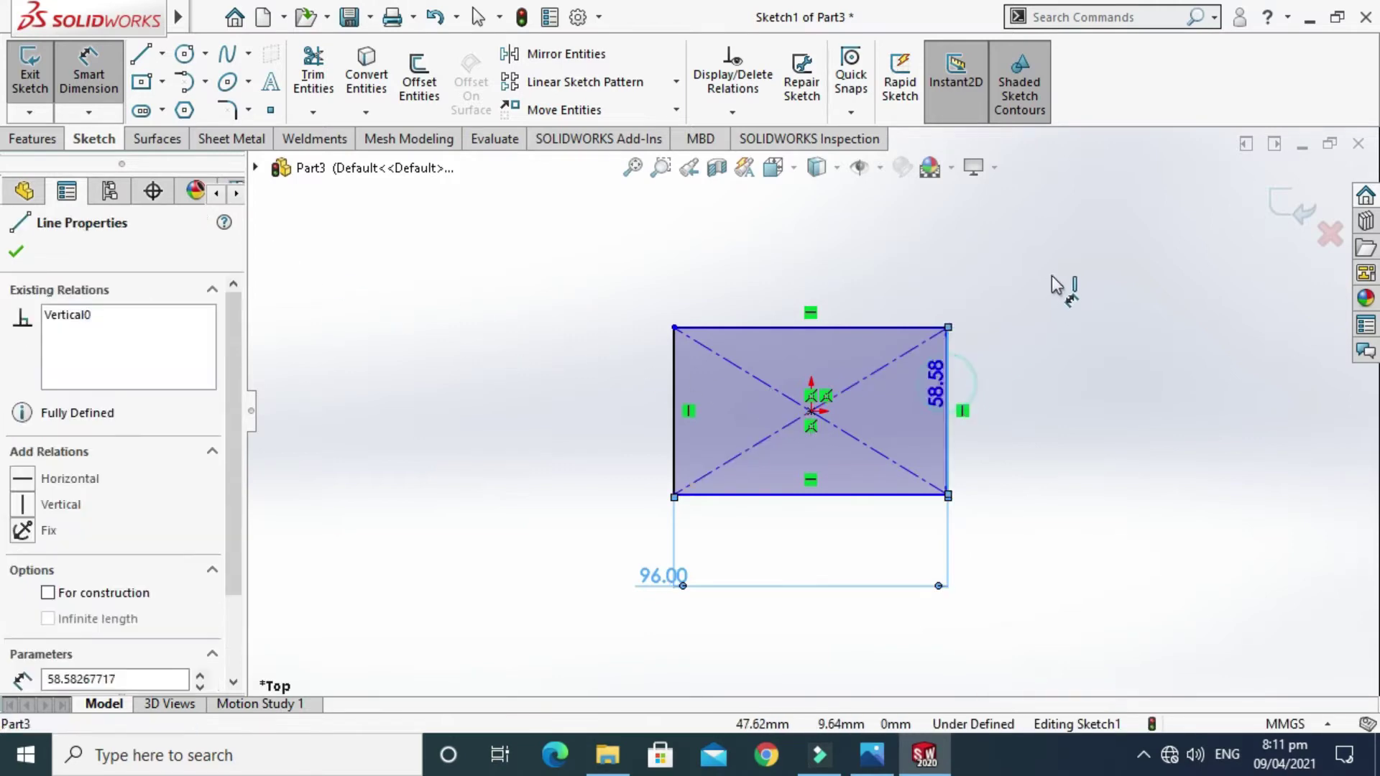
{"action": "left_click", "coordinate": [1072, 266]}
{"action": "type", "text": "64"}
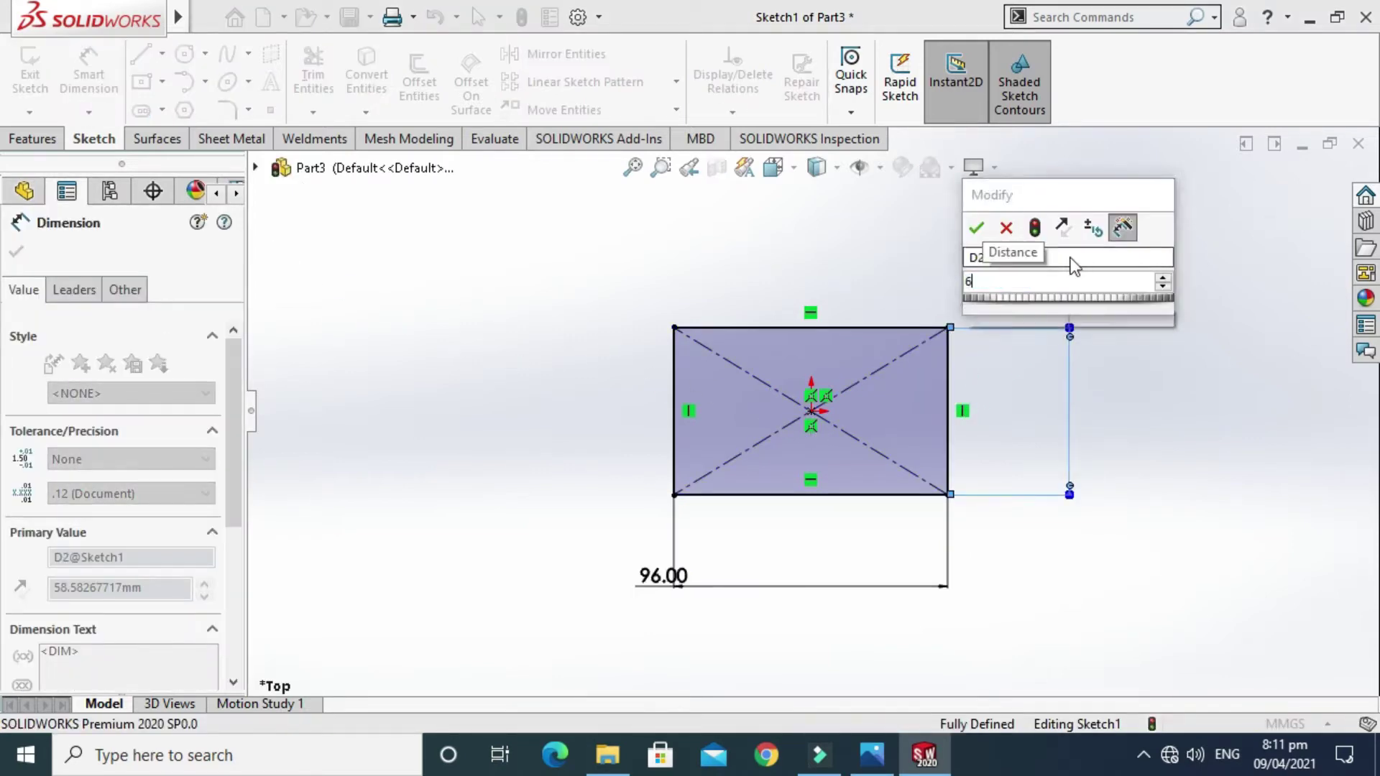
{"action": "key", "text": "Return"}
{"action": "key", "text": "Escape"}
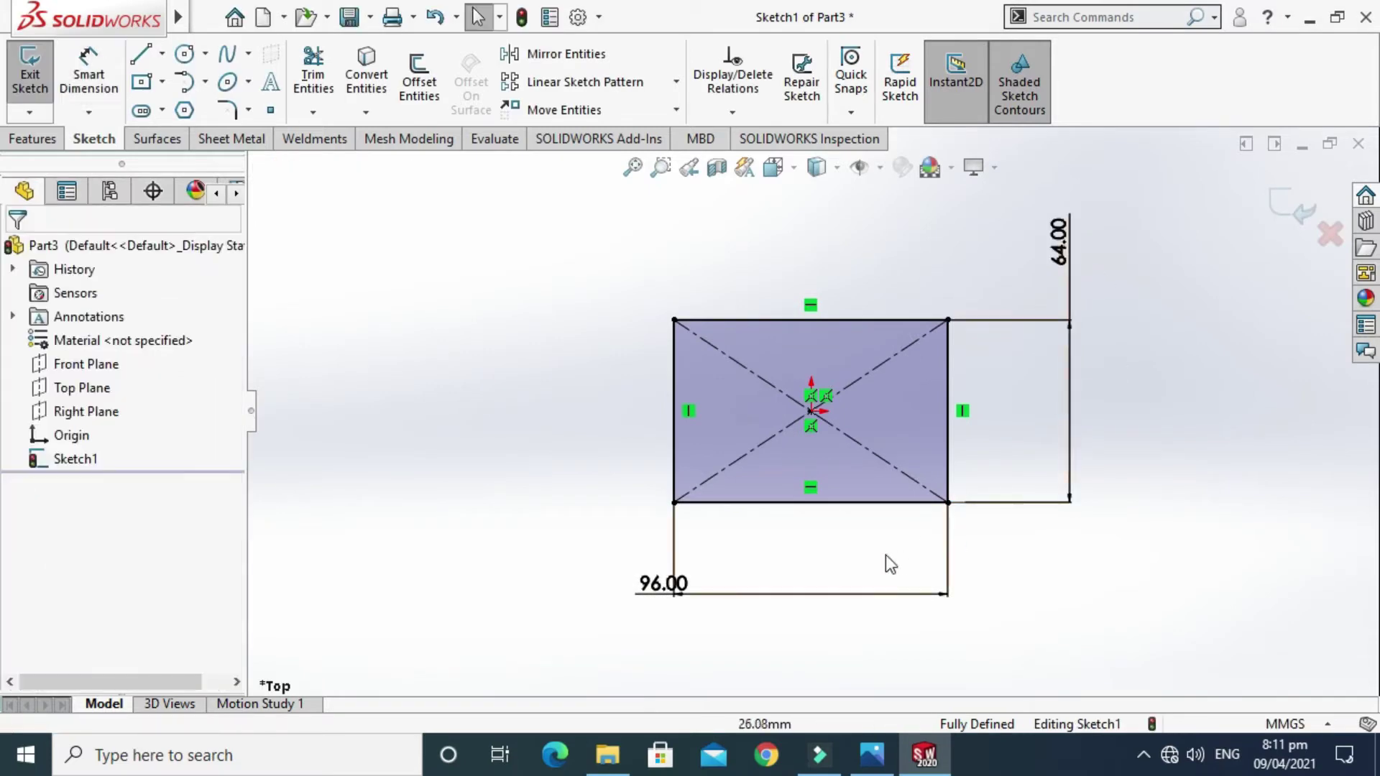
{"action": "left_click", "coordinate": [871, 754]}
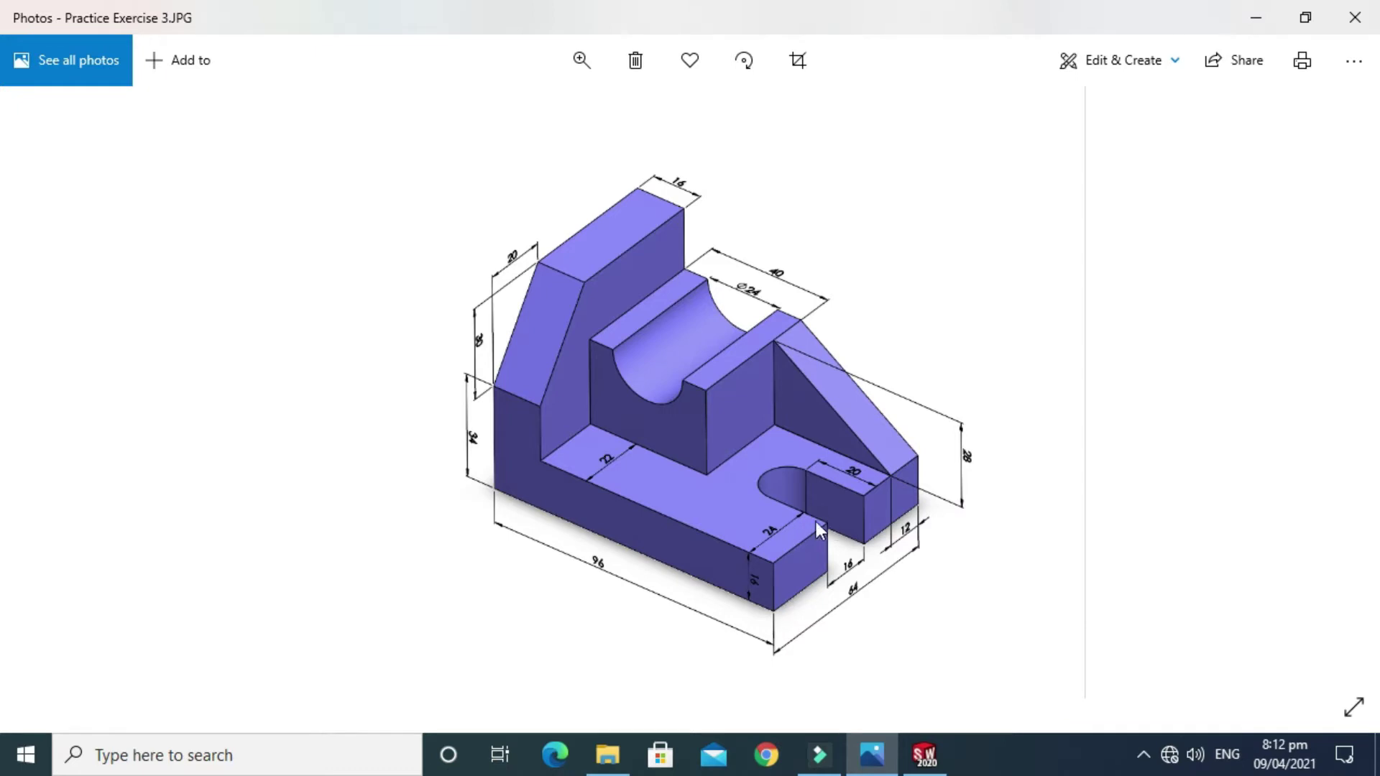
{"action": "left_click", "coordinate": [925, 754]}
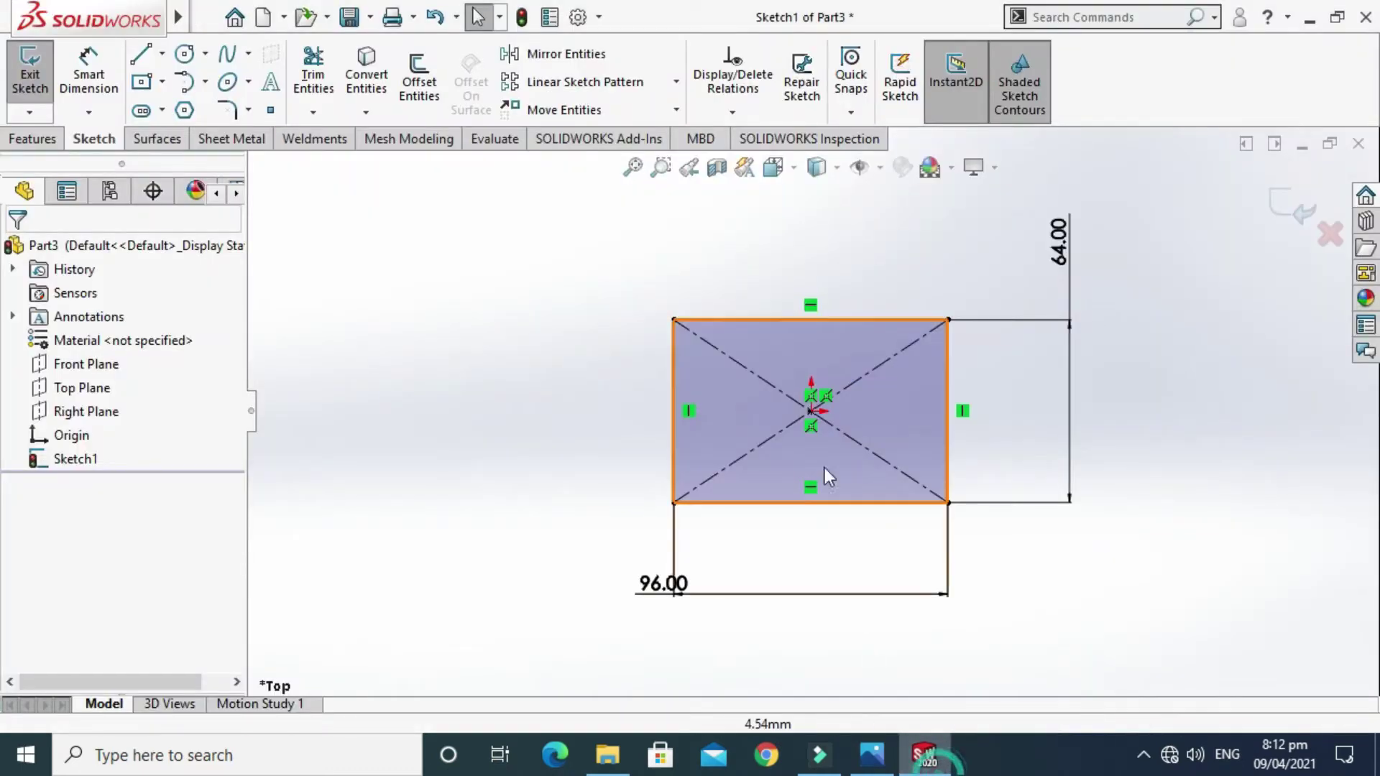
Draw a short horizontal notch line from the rectangle's right edge into the rectangle
{"action": "left_click", "coordinate": [162, 53]}
{"action": "left_click", "coordinate": [194, 72]}
{"action": "scroll", "coordinate": [883, 511], "scroll_direction": "down", "scroll_amount": 2}
{"action": "left_click", "coordinate": [975, 493]}
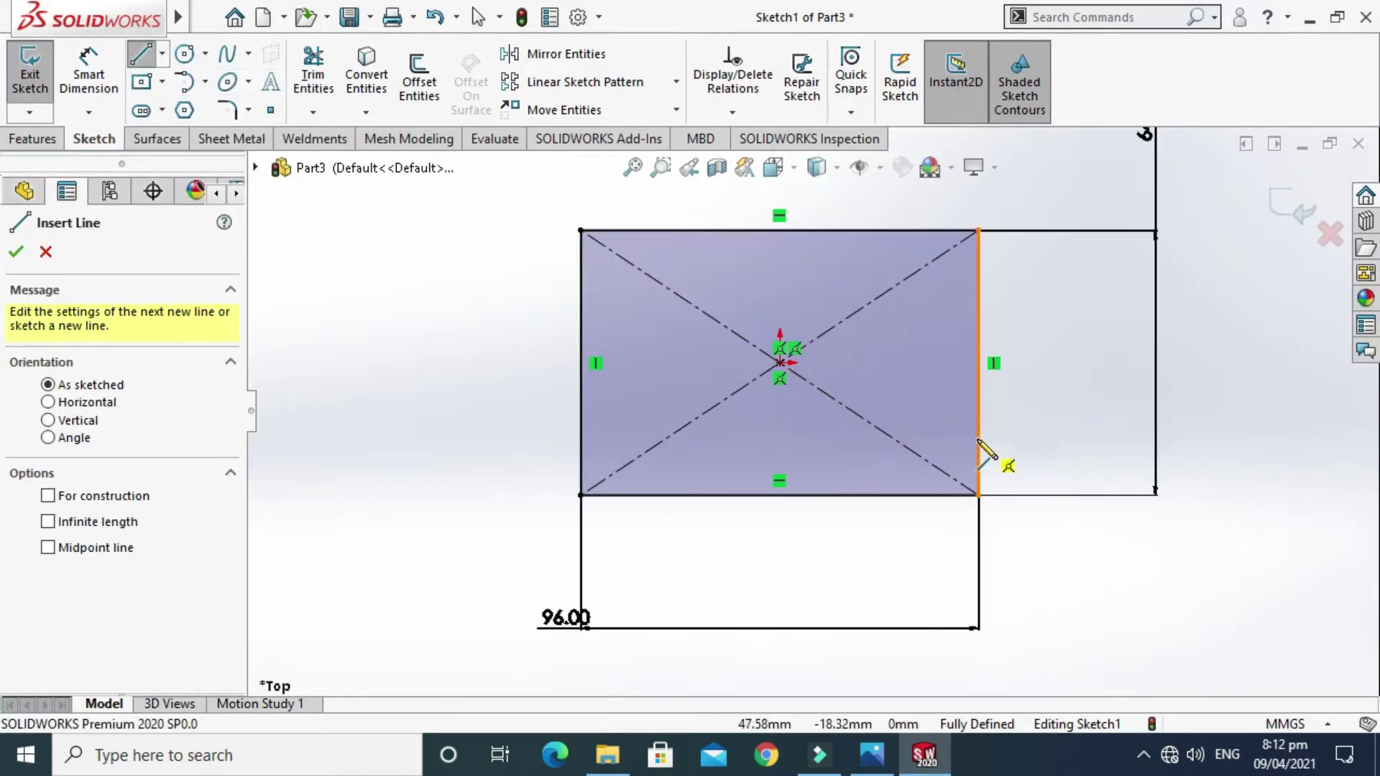
{"action": "left_click", "coordinate": [978, 435]}
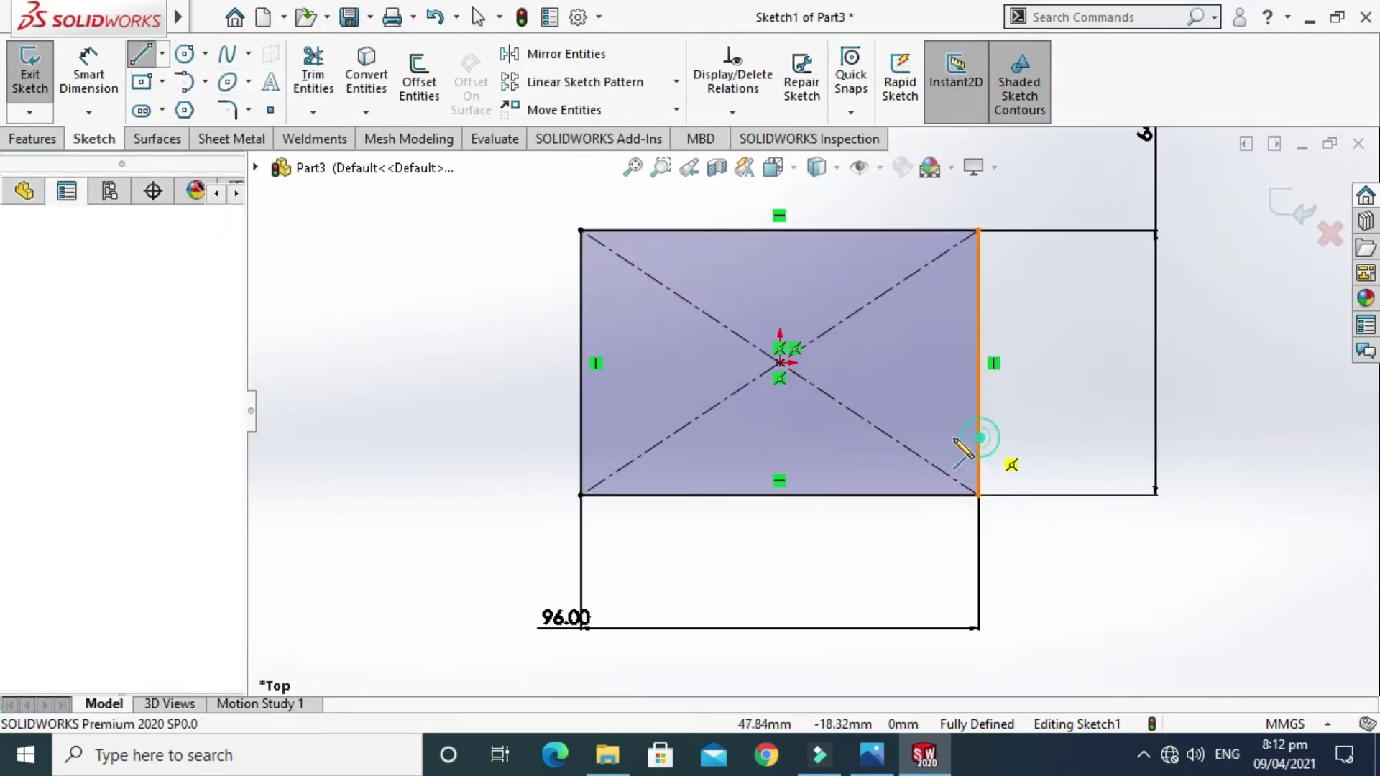
{"action": "double_click", "coordinate": [838, 437]}
{"action": "key", "text": "Escape"}
Dimension the notch line 24 mm above the rectangle's bottom edge
{"action": "left_click", "coordinate": [97, 69]}
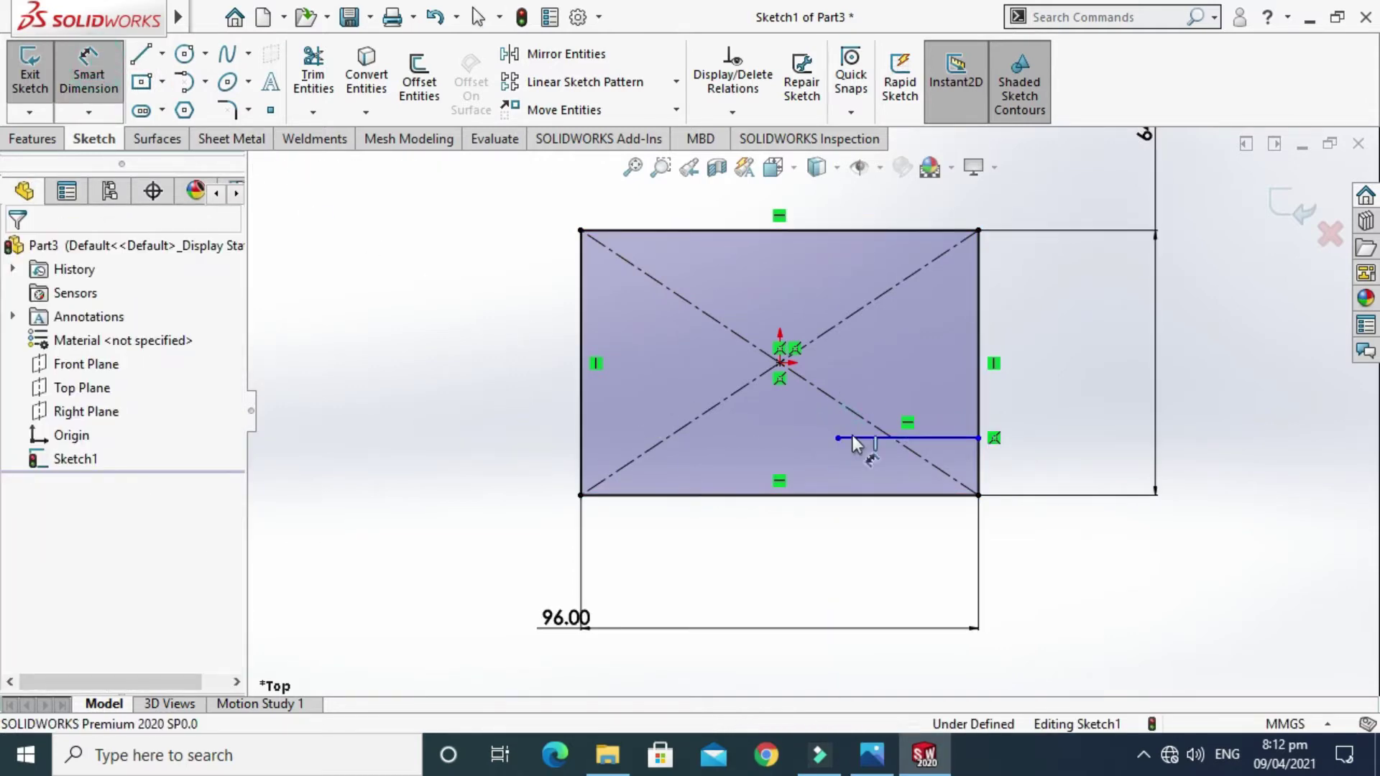
{"action": "left_click", "coordinate": [877, 438]}
{"action": "left_click", "coordinate": [894, 496]}
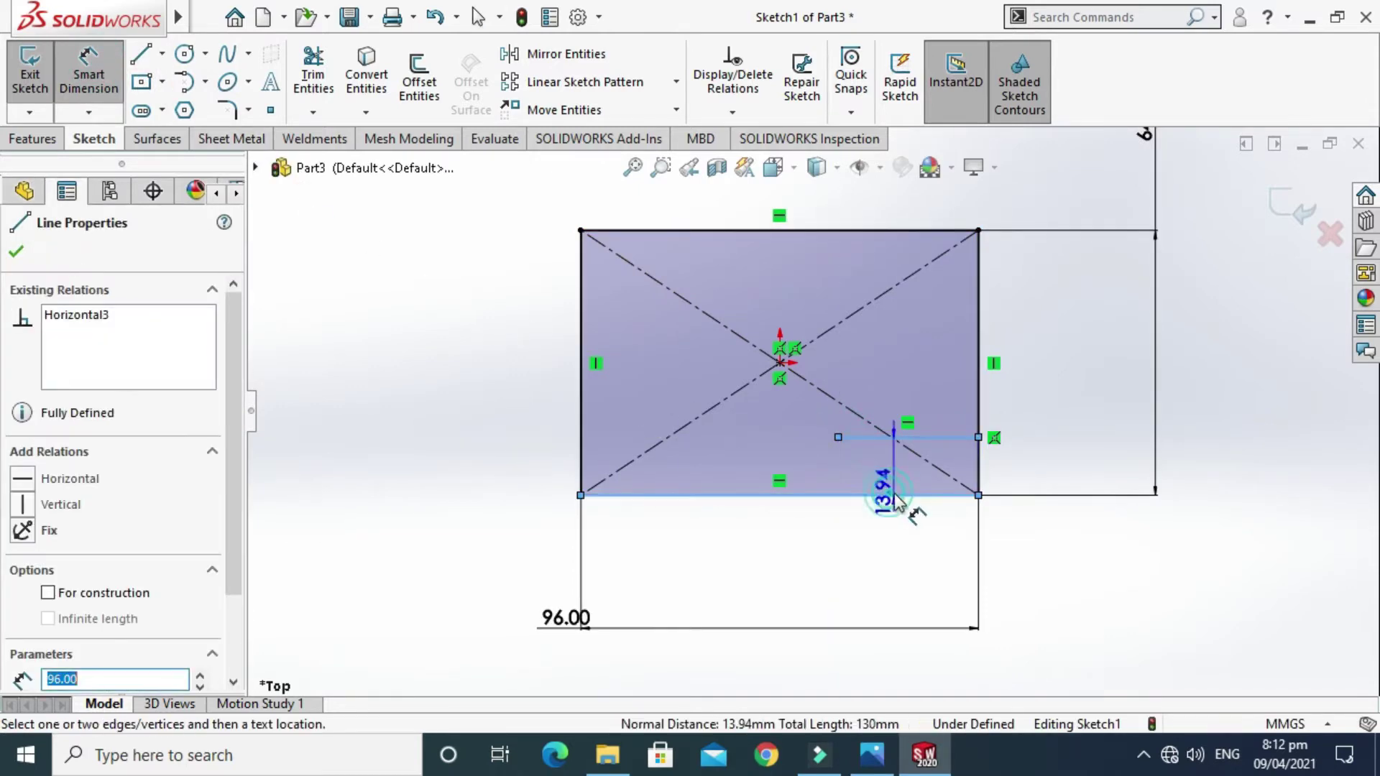
{"action": "left_click", "coordinate": [1049, 560]}
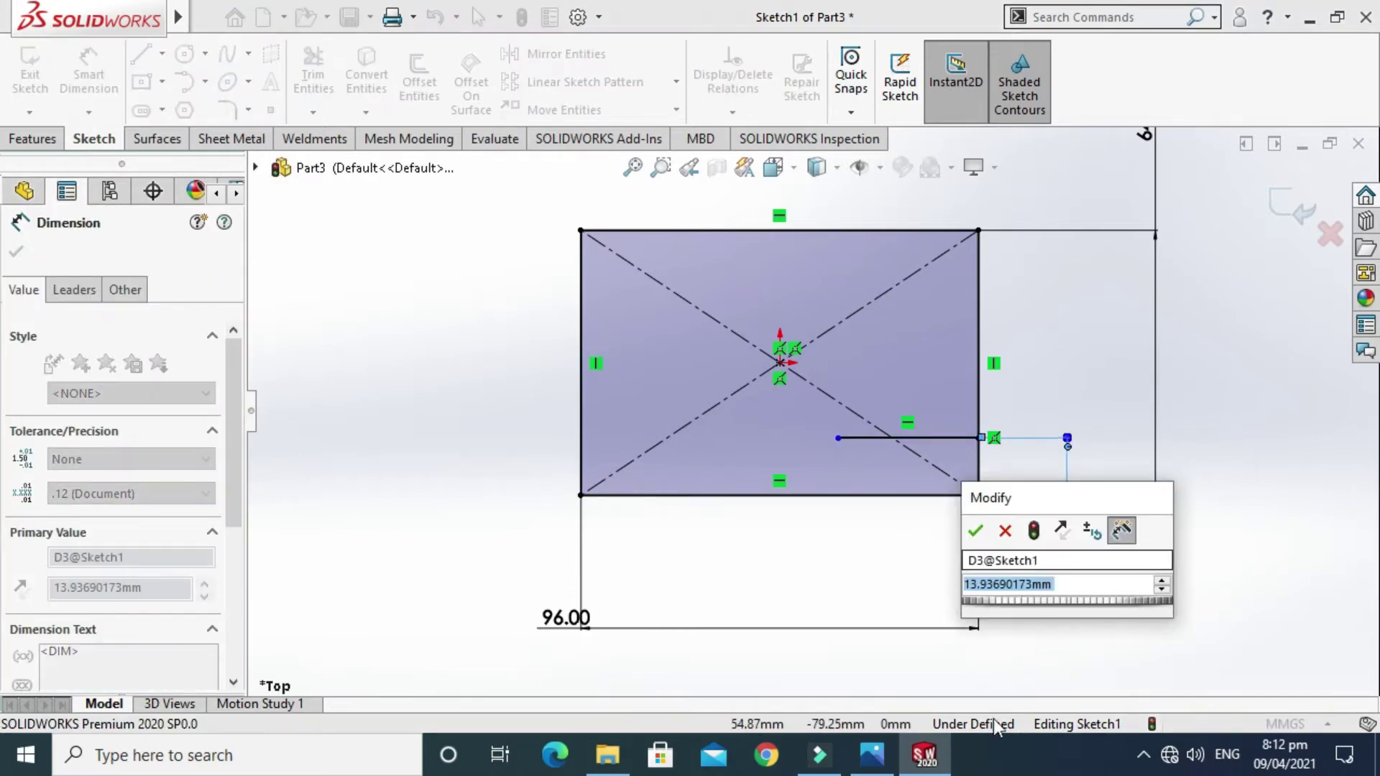
{"action": "left_click", "coordinate": [871, 755]}
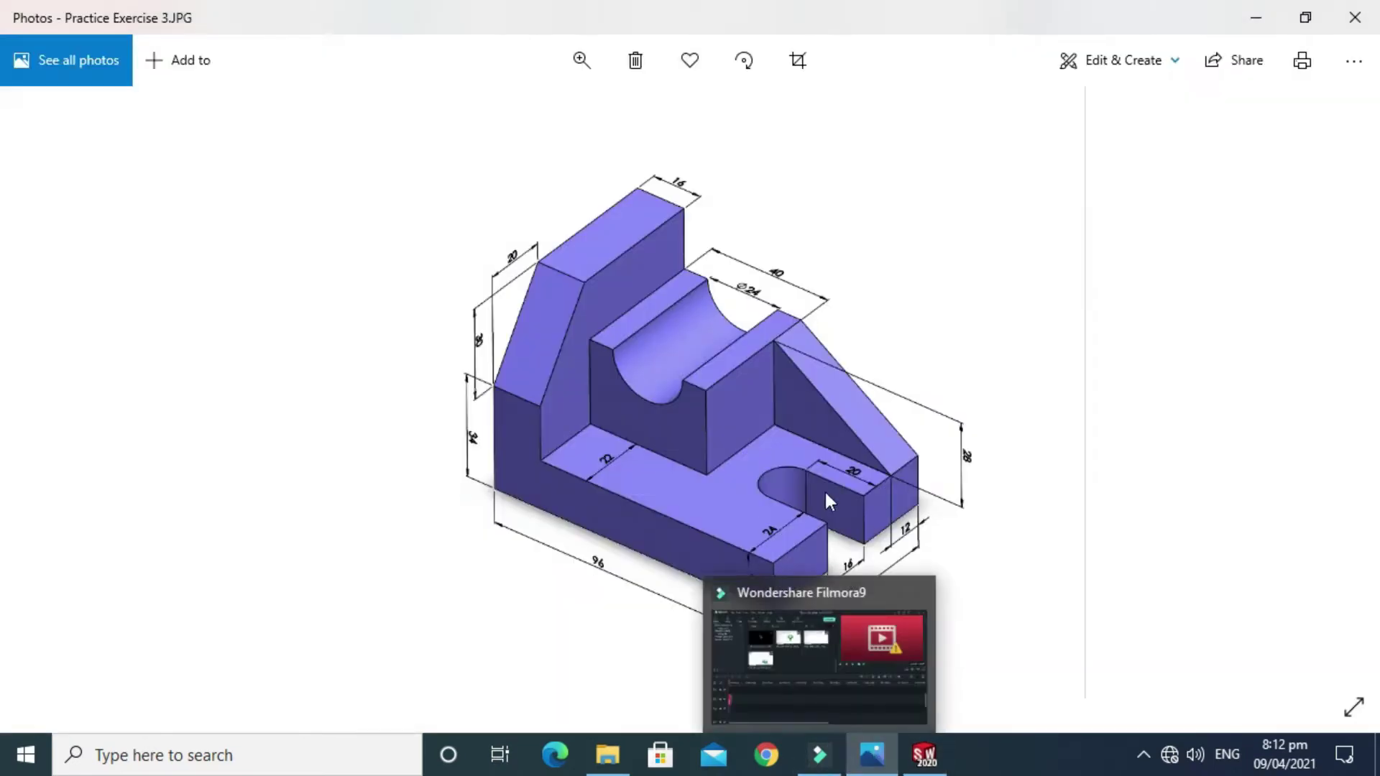
{"action": "left_click", "coordinate": [924, 755]}
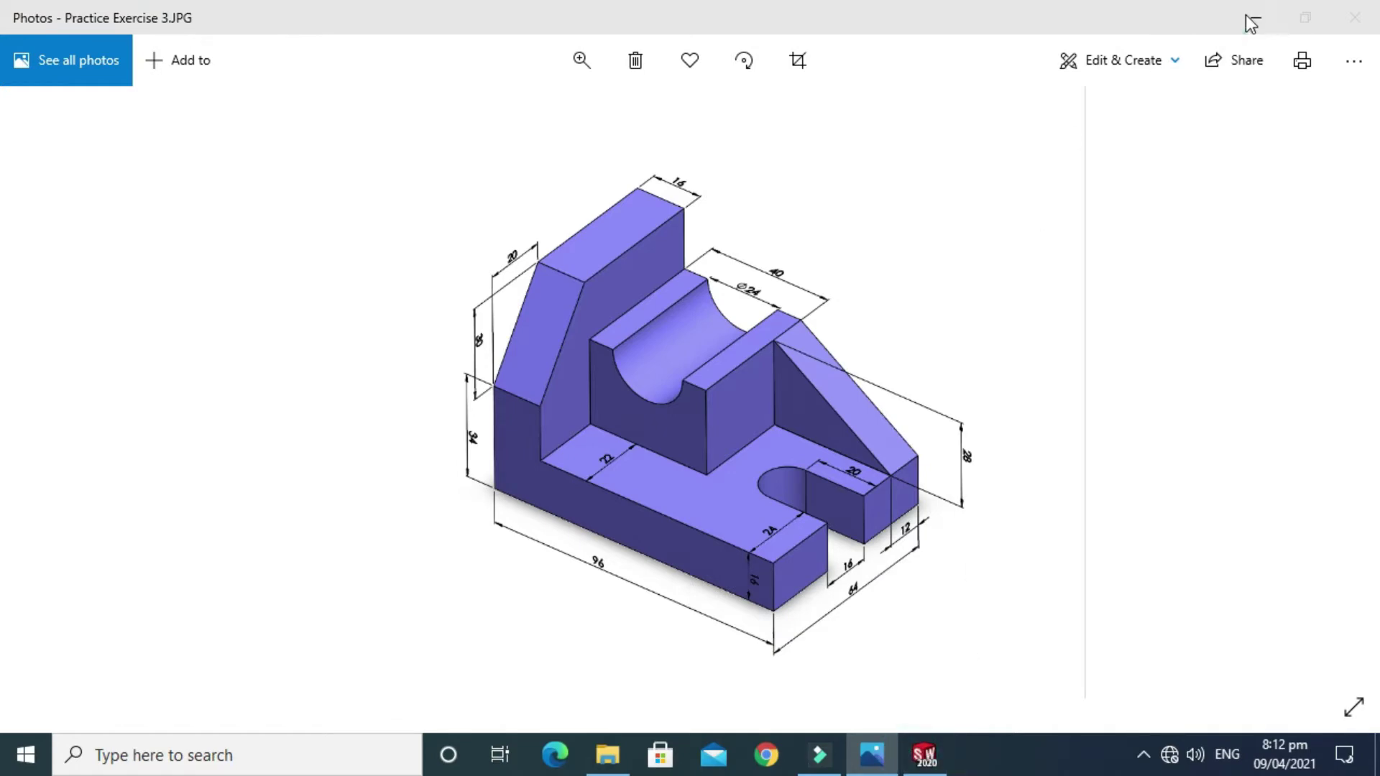
{"action": "type", "text": "2"}
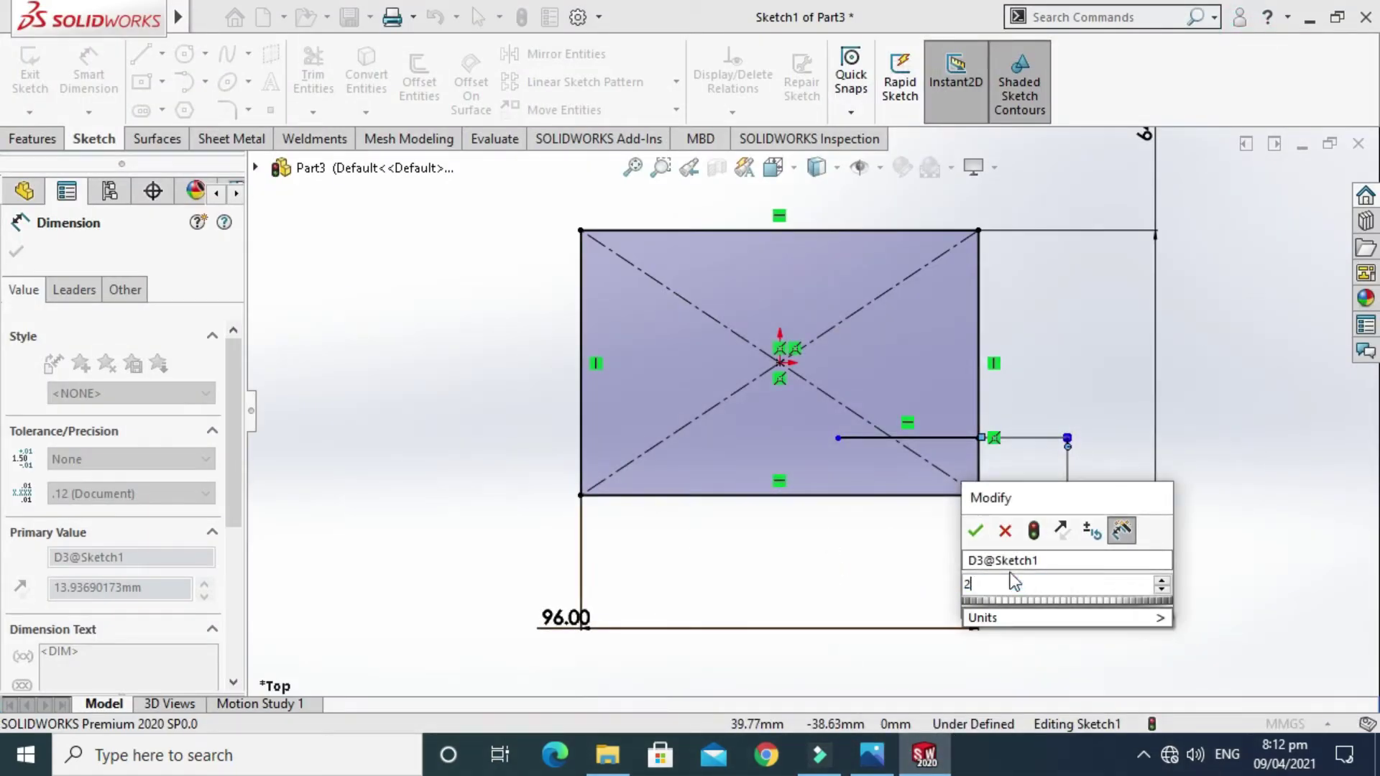
{"action": "type", "text": "4"}
{"action": "key", "text": "Return"}
{"action": "key", "text": "Escape"}
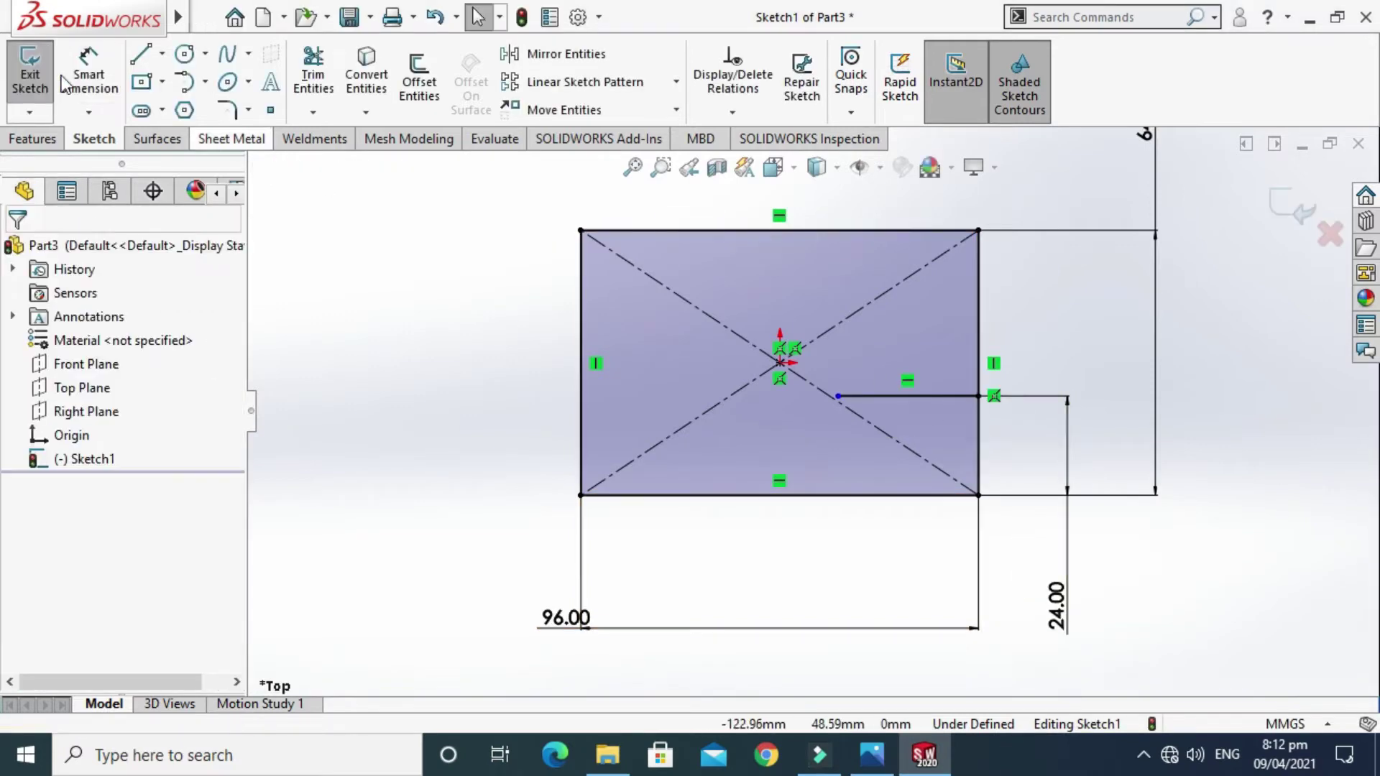
Set the notch line's length to 20 mm and check the reference drawing
{"action": "left_click", "coordinate": [64, 80]}
{"action": "left_click", "coordinate": [868, 397]}
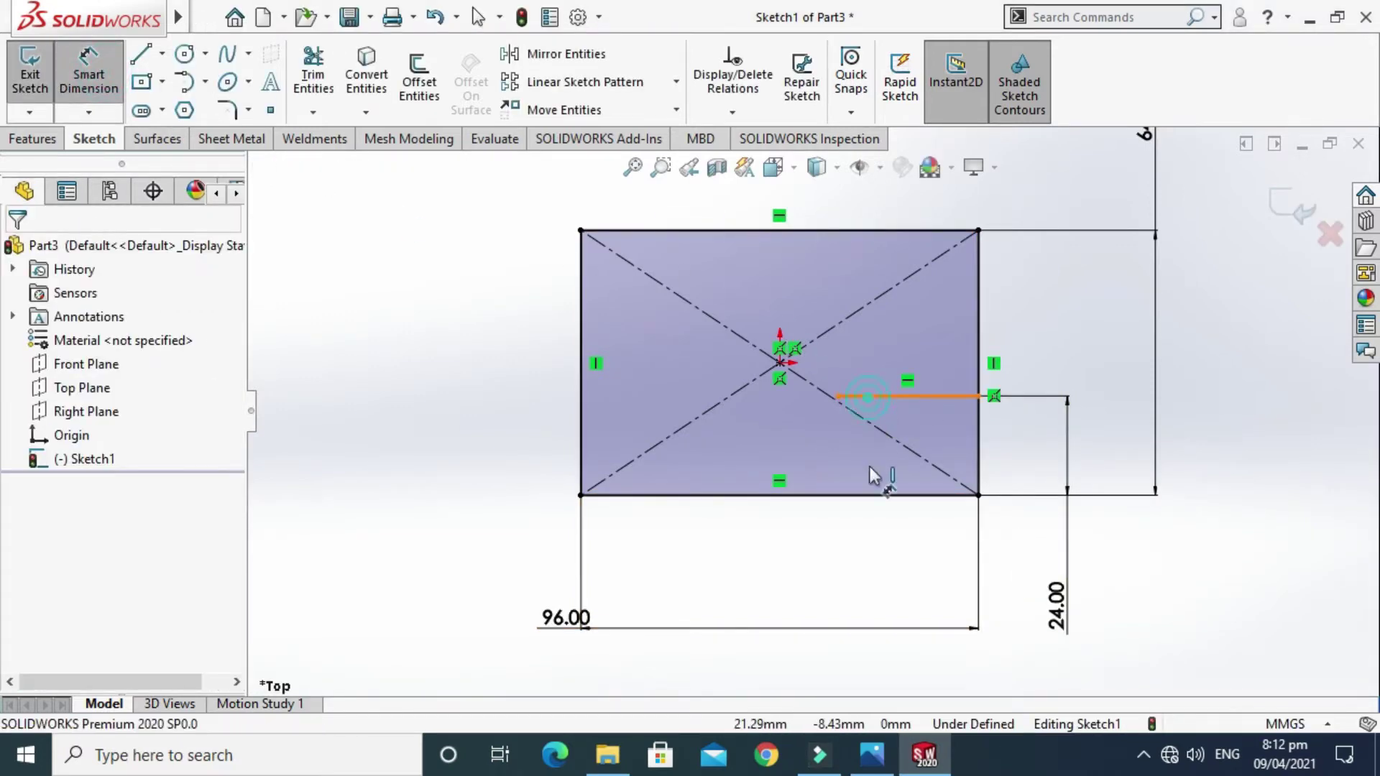
{"action": "left_click", "coordinate": [865, 567]}
{"action": "type", "text": "2"}
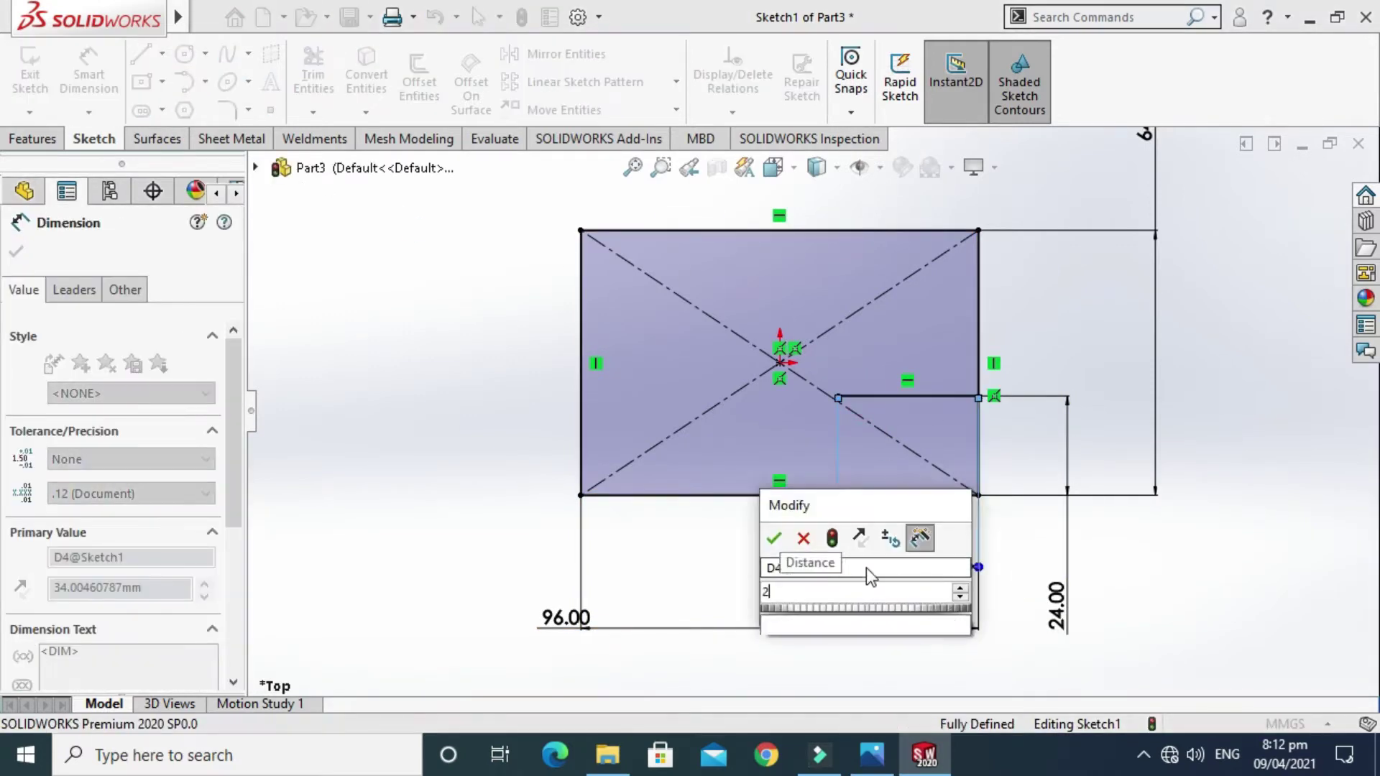
{"action": "type", "text": "4"}
{"action": "key", "text": "Return"}
{"action": "left_click", "coordinate": [872, 755]}
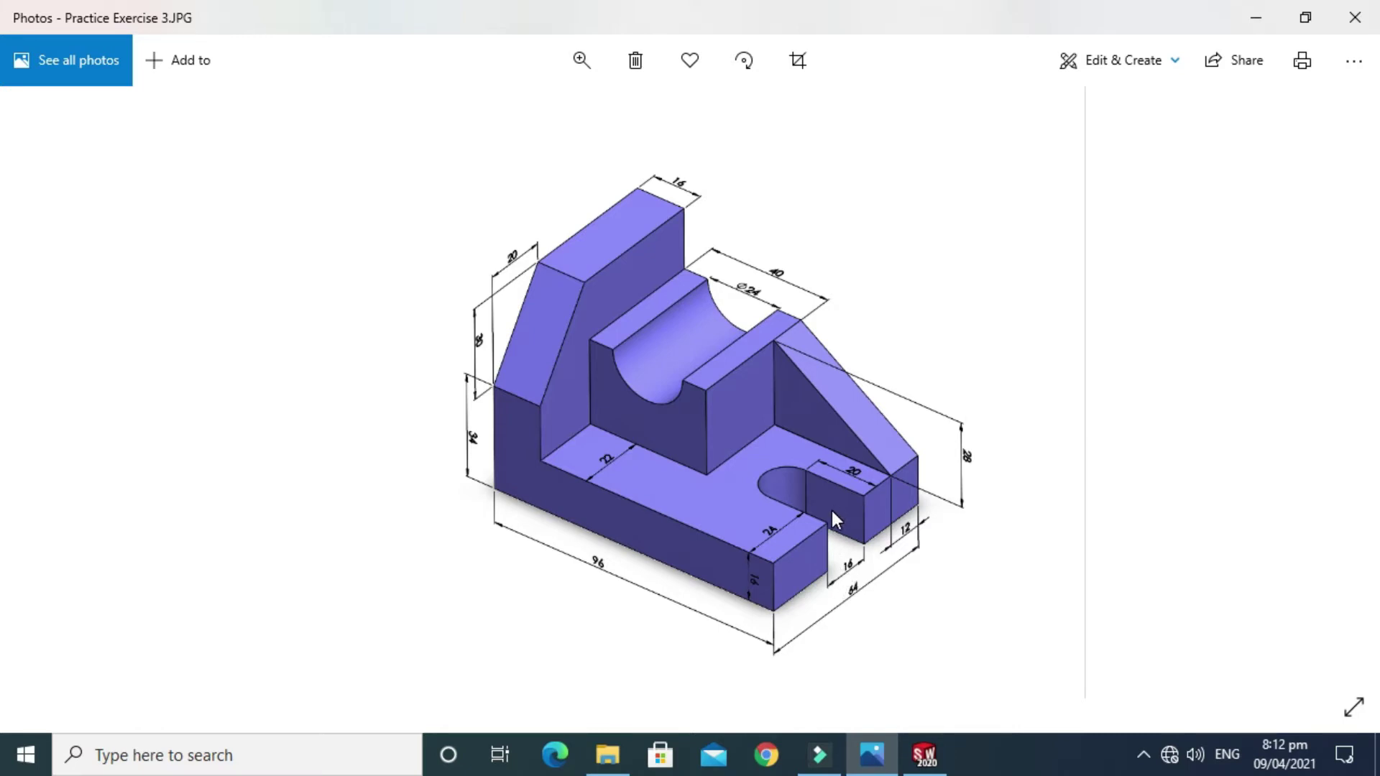
Draw a second horizontal line from the right edge above the notch line
{"action": "left_click", "coordinate": [924, 756]}
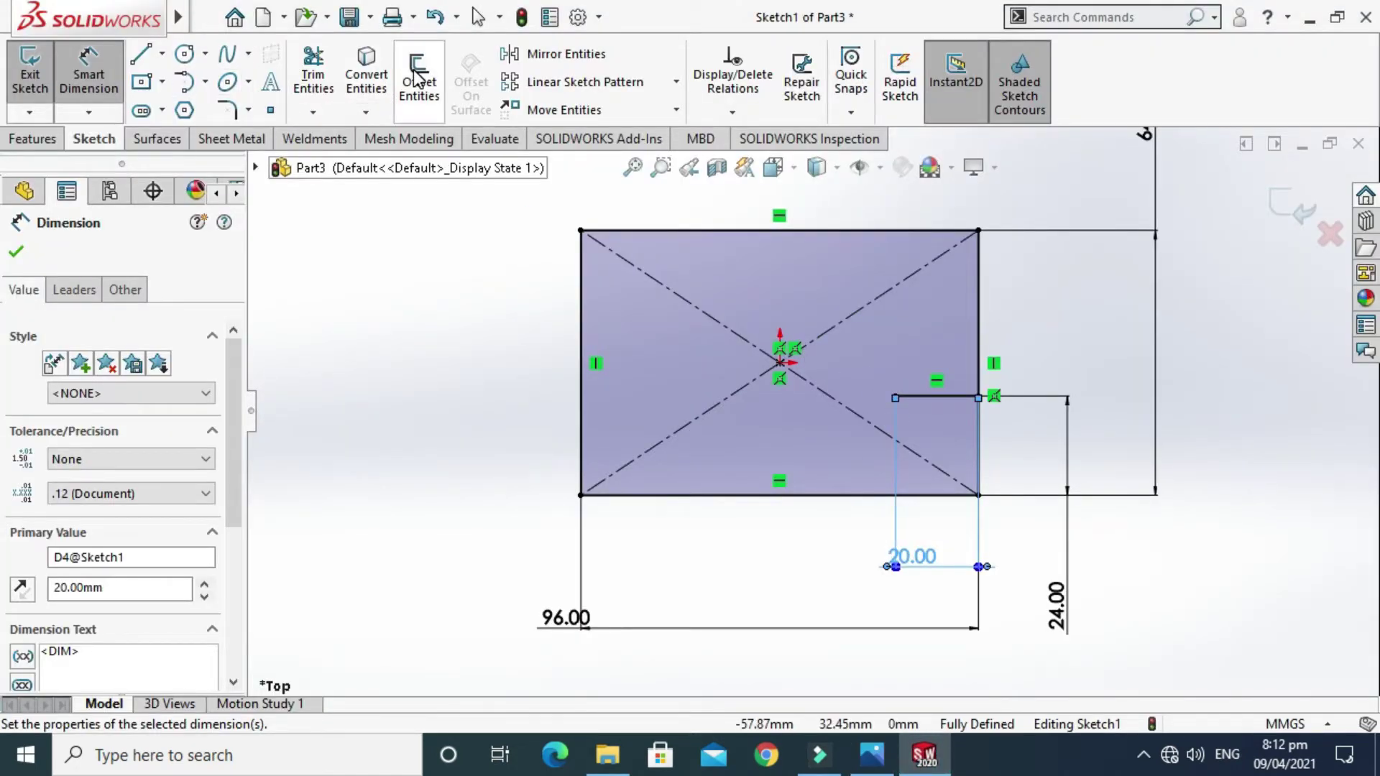
{"action": "left_click", "coordinate": [162, 53]}
{"action": "left_click", "coordinate": [978, 320]}
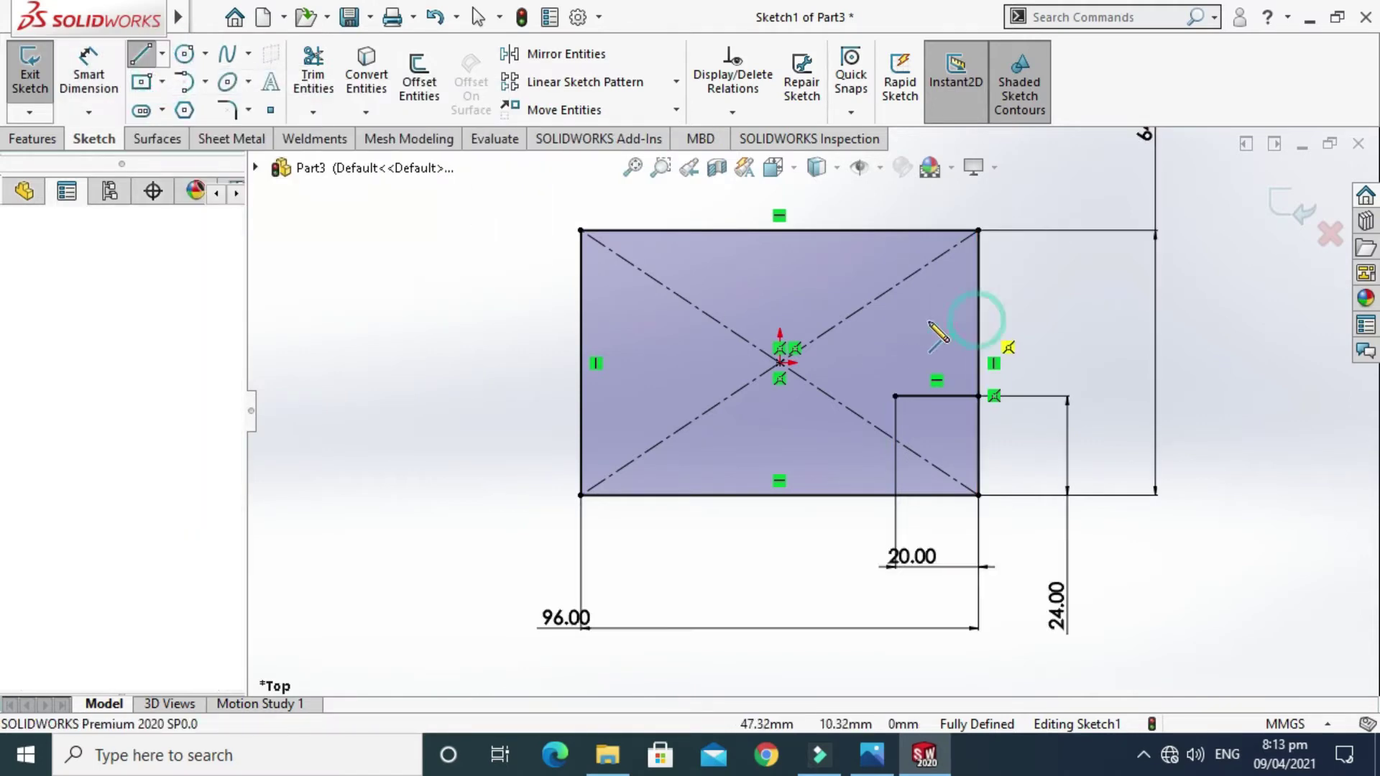
{"action": "double_click", "coordinate": [895, 321]}
{"action": "key", "text": "Escape"}
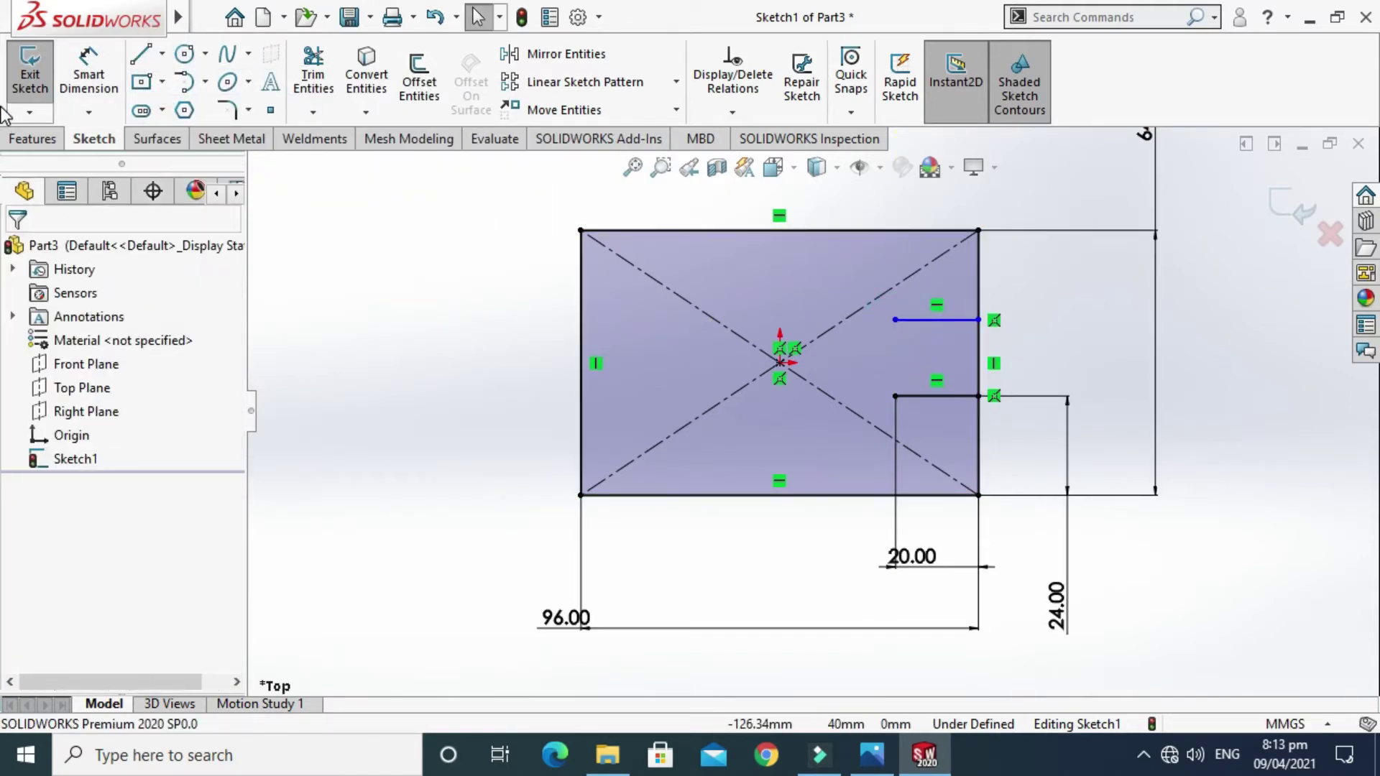
Dimension the spacing between the two horizontal lines to 16 mm
{"action": "scroll", "coordinate": [963, 302], "scroll_direction": "down", "scroll_amount": 2}
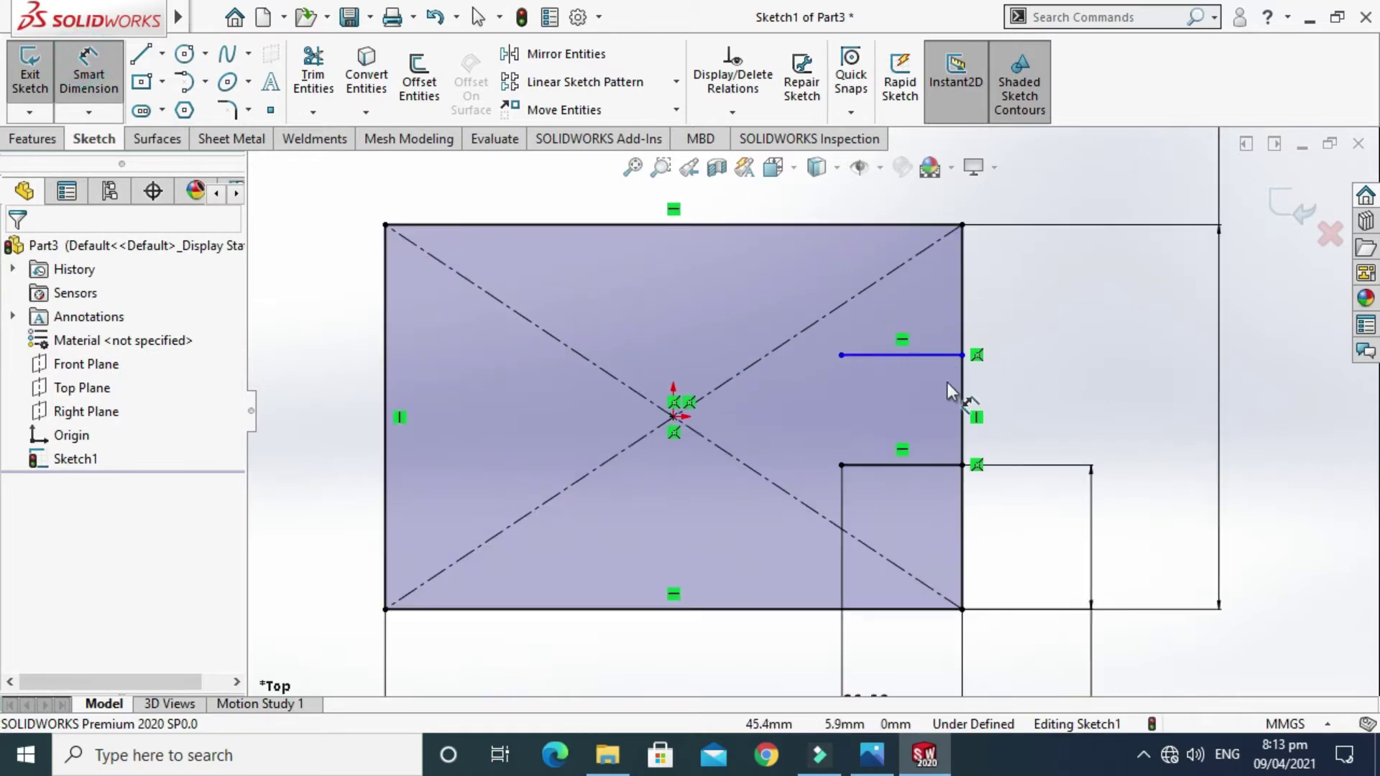
{"action": "left_click", "coordinate": [935, 354]}
{"action": "left_click", "coordinate": [941, 464]}
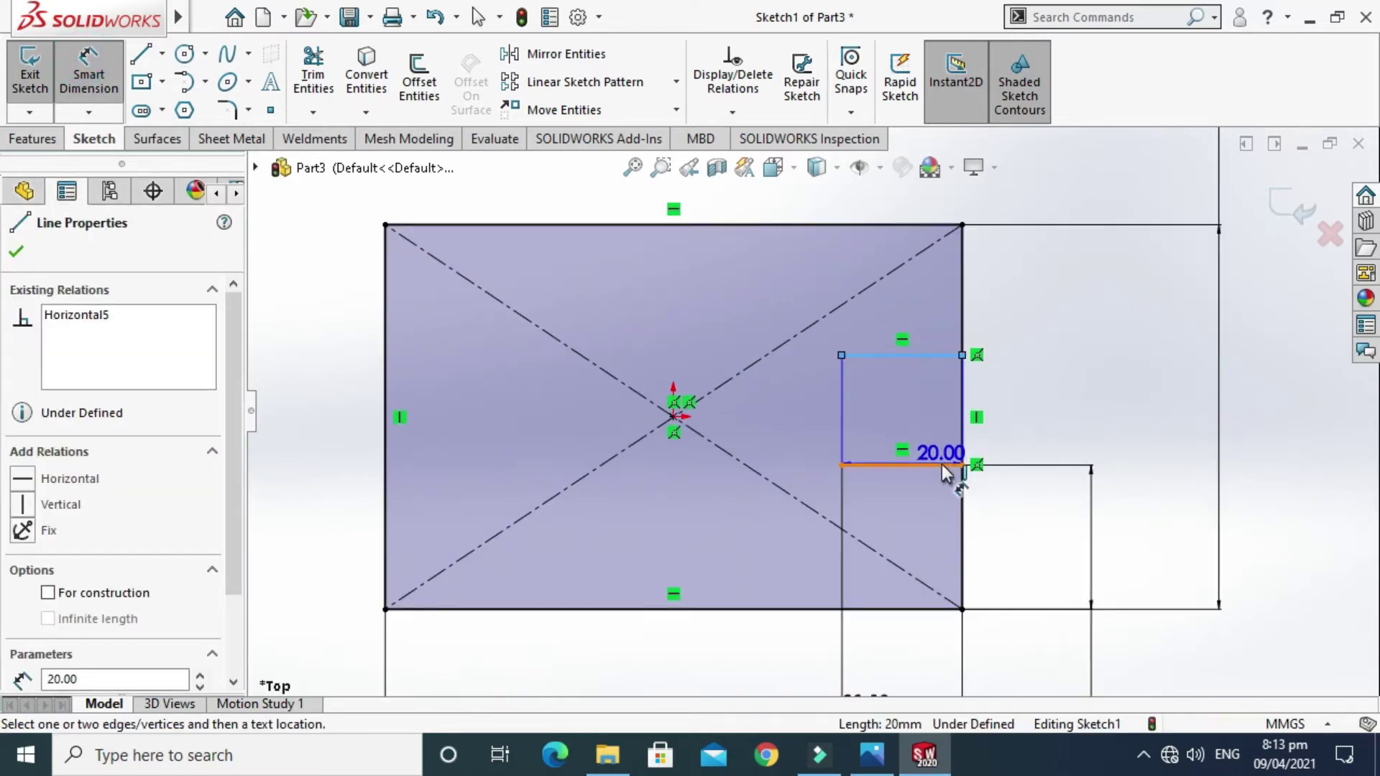
{"action": "left_click", "coordinate": [1110, 355]}
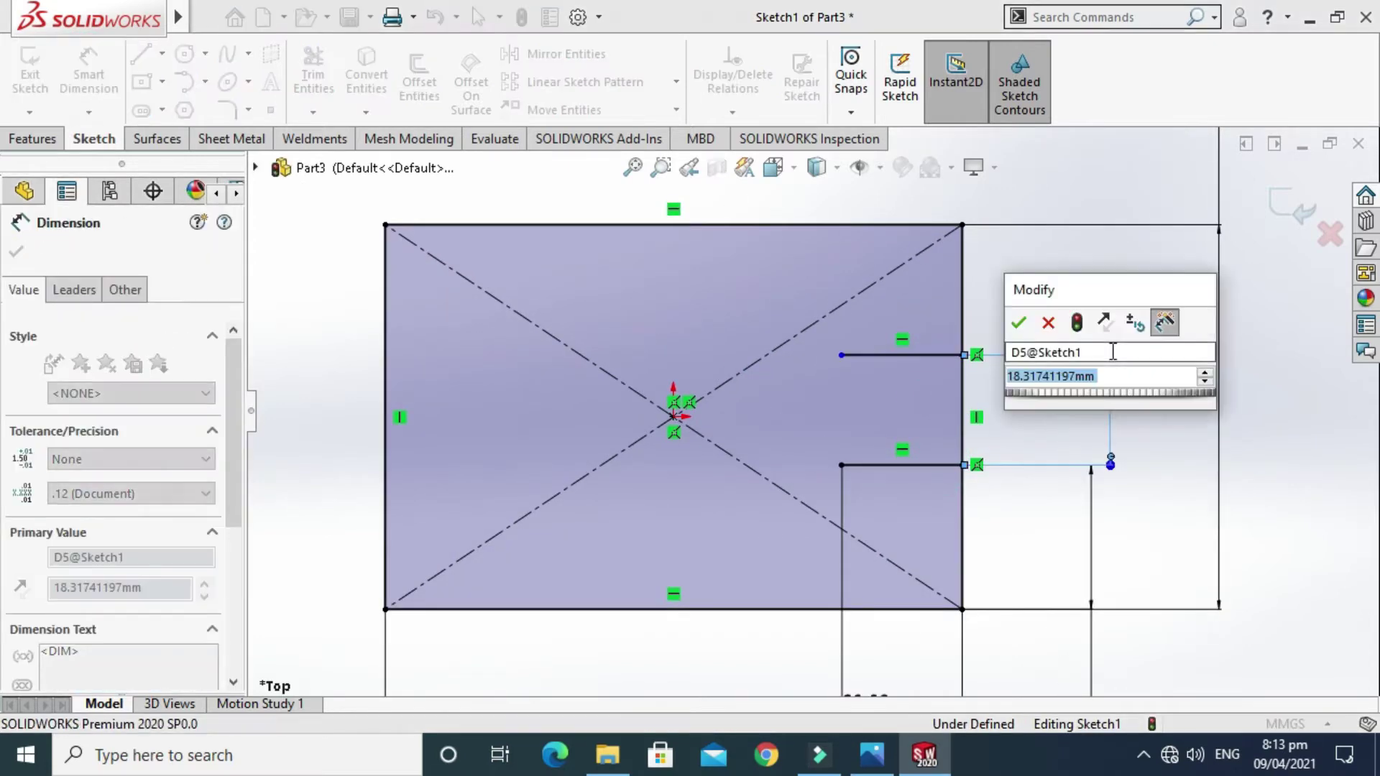
{"action": "type", "text": "16"}
{"action": "key", "text": "Return"}
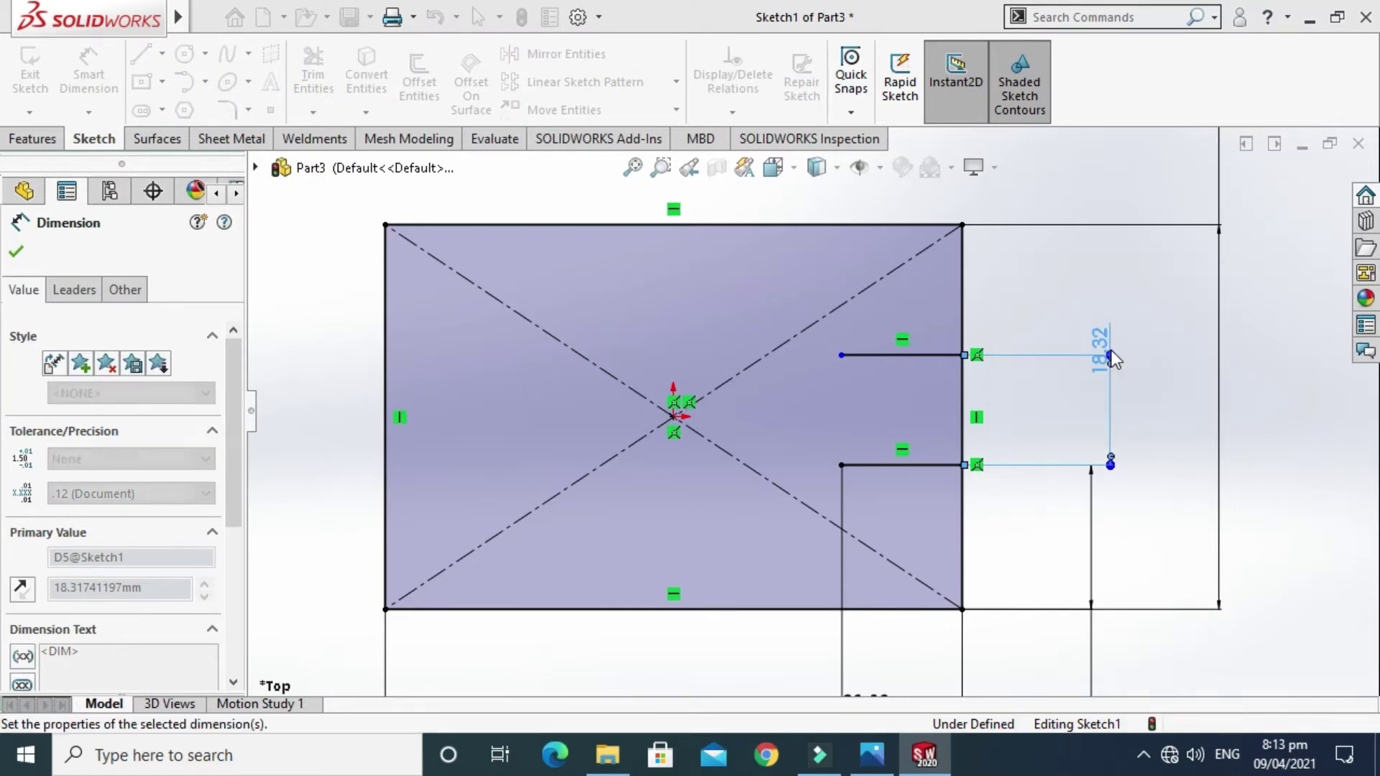
{"action": "key", "text": "Escape"}
Connect the two lines' left ends with a tangent arc to round the slot end
{"action": "left_click", "coordinate": [205, 81]}
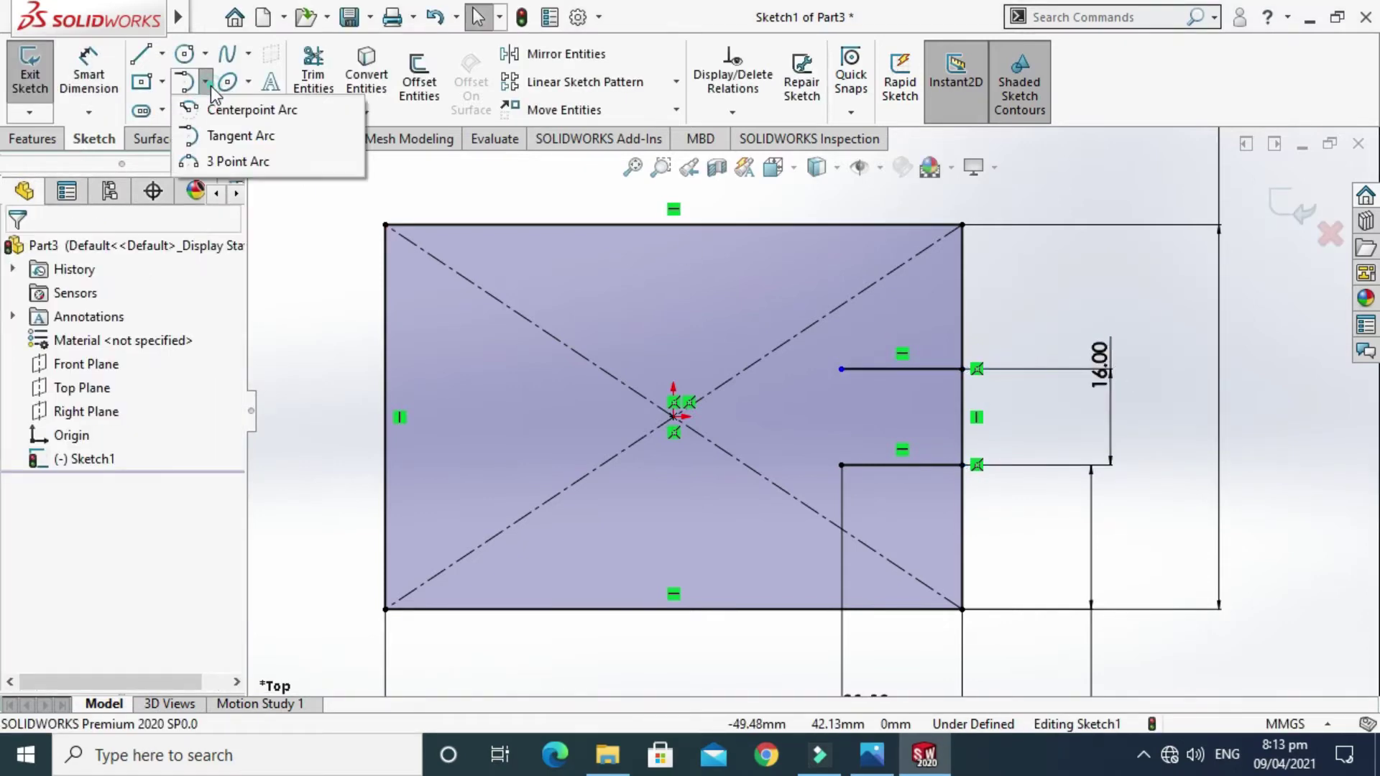
{"action": "left_click", "coordinate": [213, 136]}
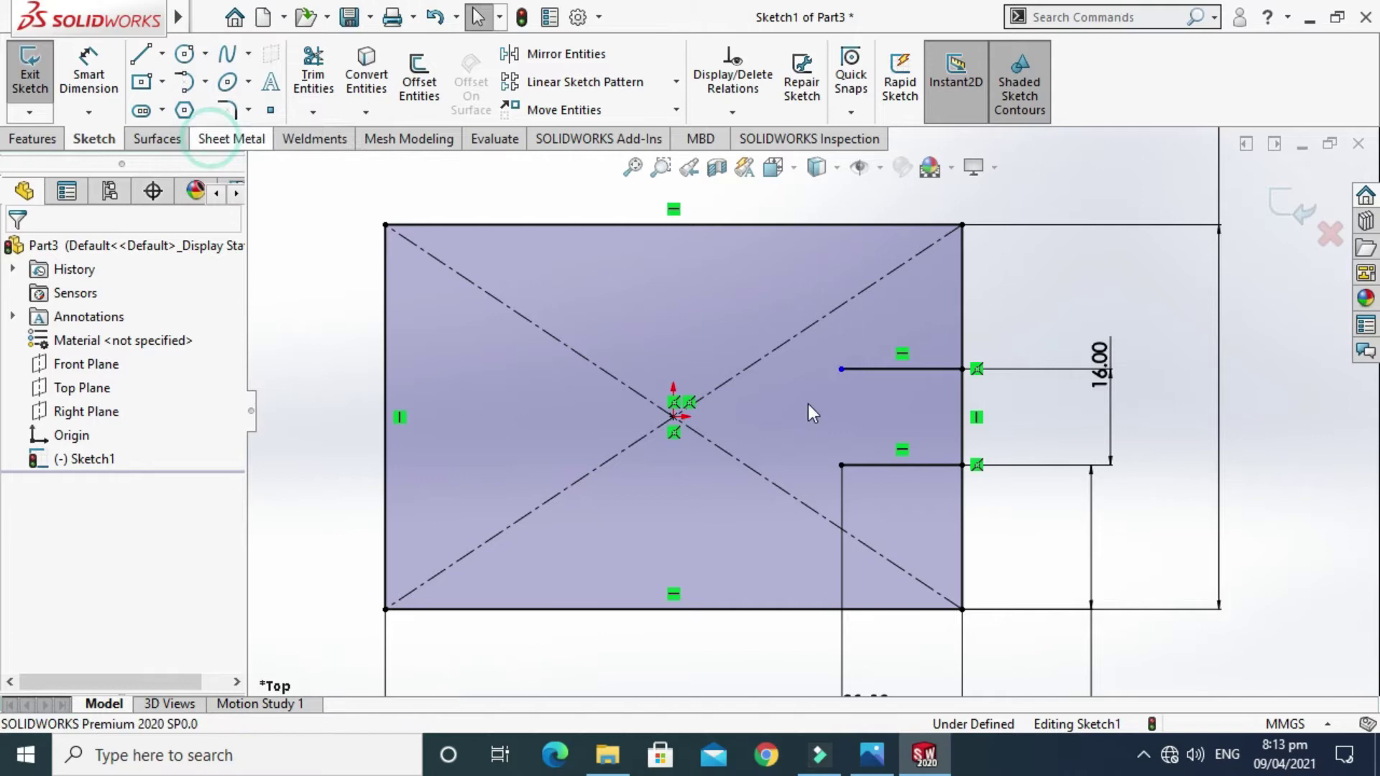
{"action": "left_click", "coordinate": [841, 368]}
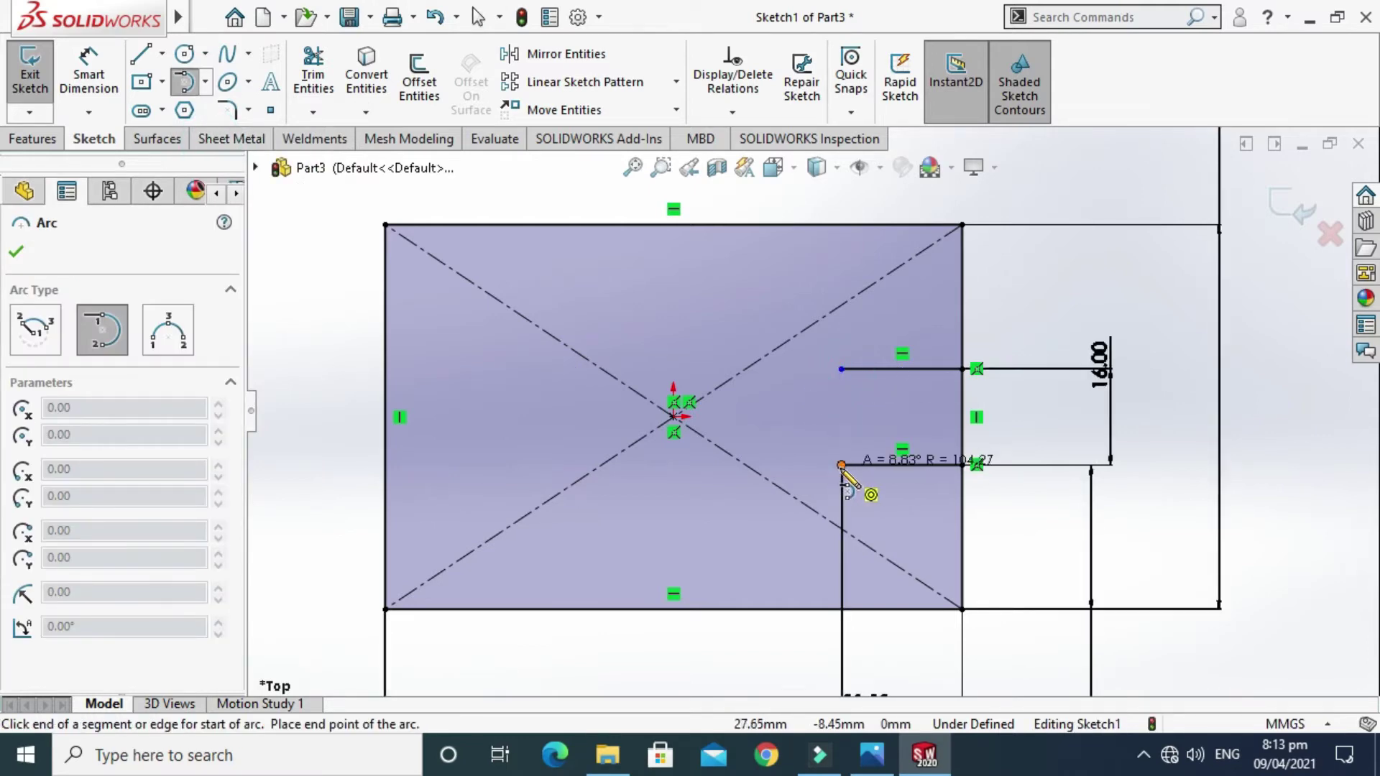
{"action": "left_click", "coordinate": [841, 465]}
{"action": "left_click", "coordinate": [840, 369]}
{"action": "key", "text": "Escape"}
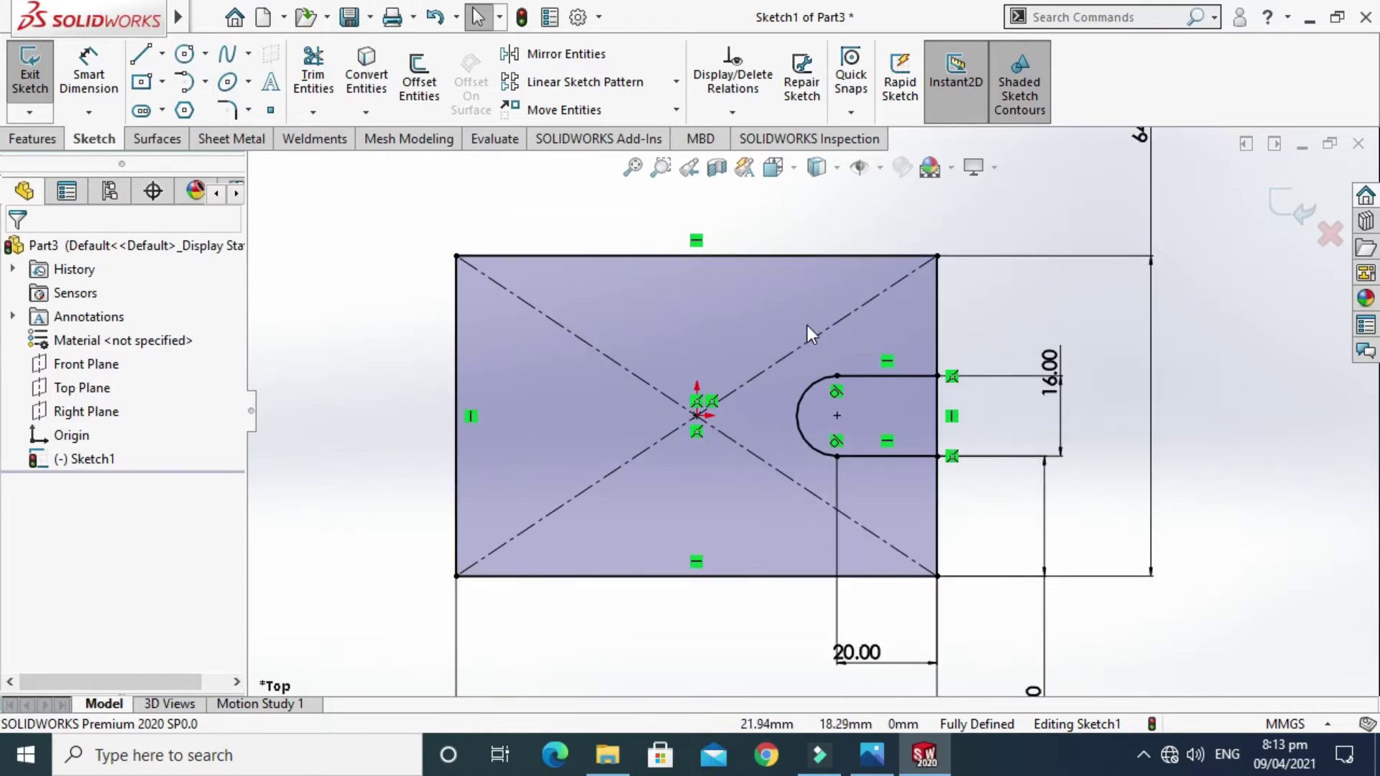
{"action": "scroll", "coordinate": [807, 411], "scroll_direction": "up", "scroll_amount": 1}
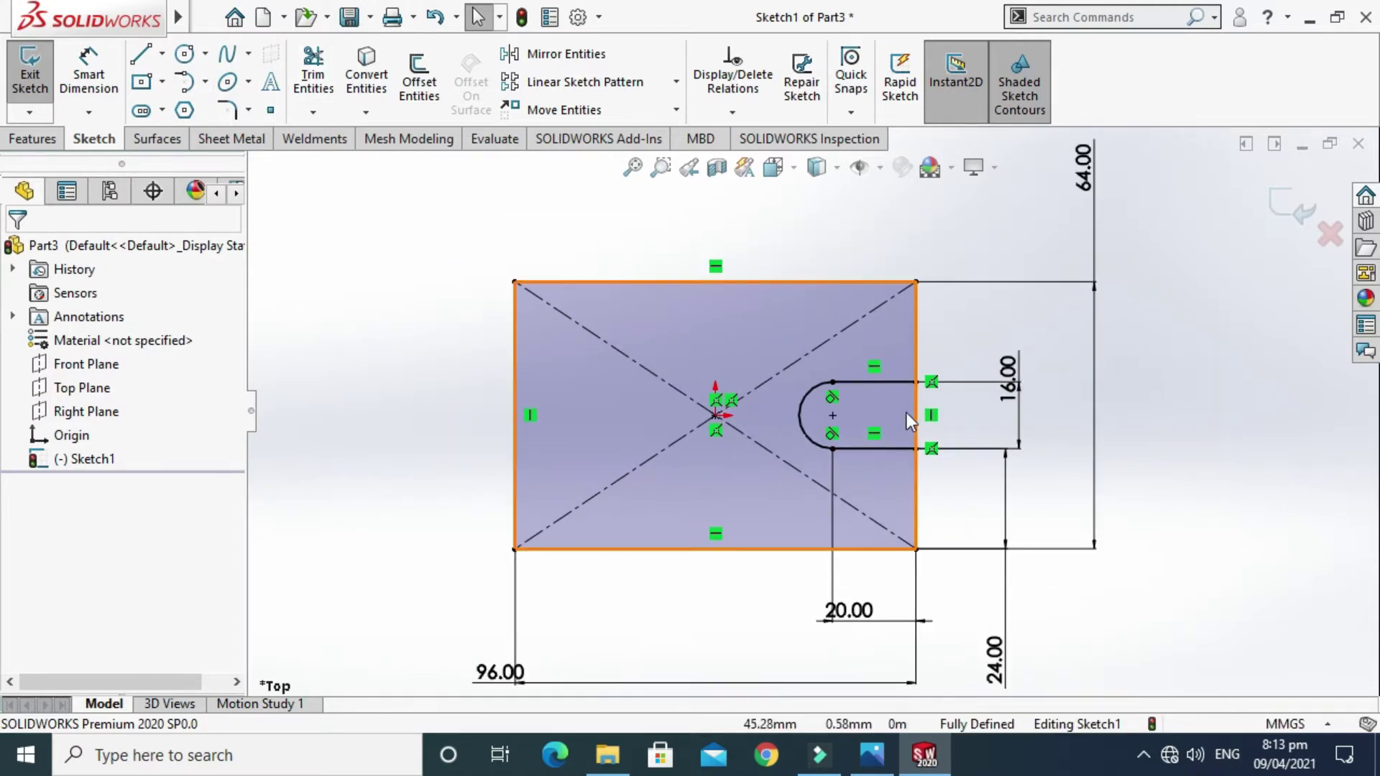
{"action": "scroll", "coordinate": [909, 411], "scroll_direction": "down", "scroll_amount": 2}
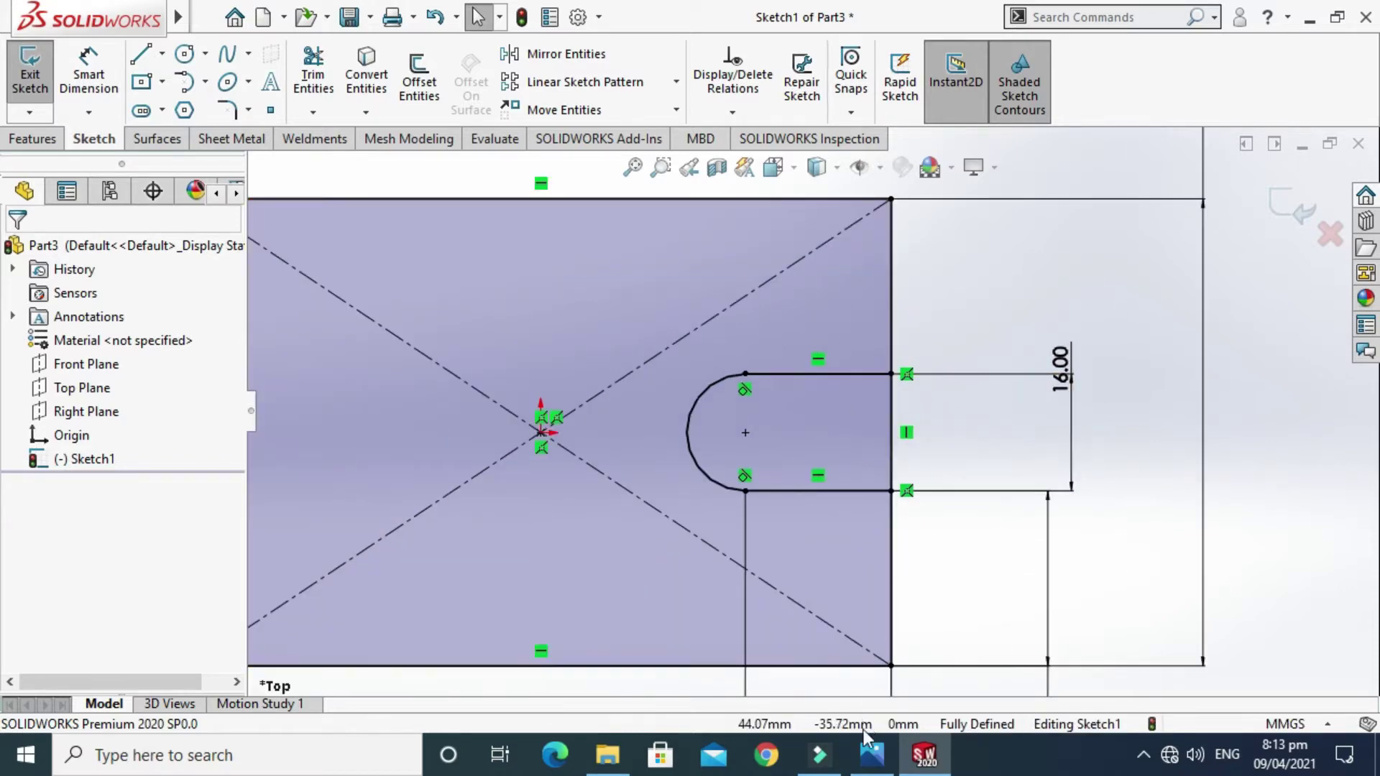
{"action": "left_click", "coordinate": [871, 754]}
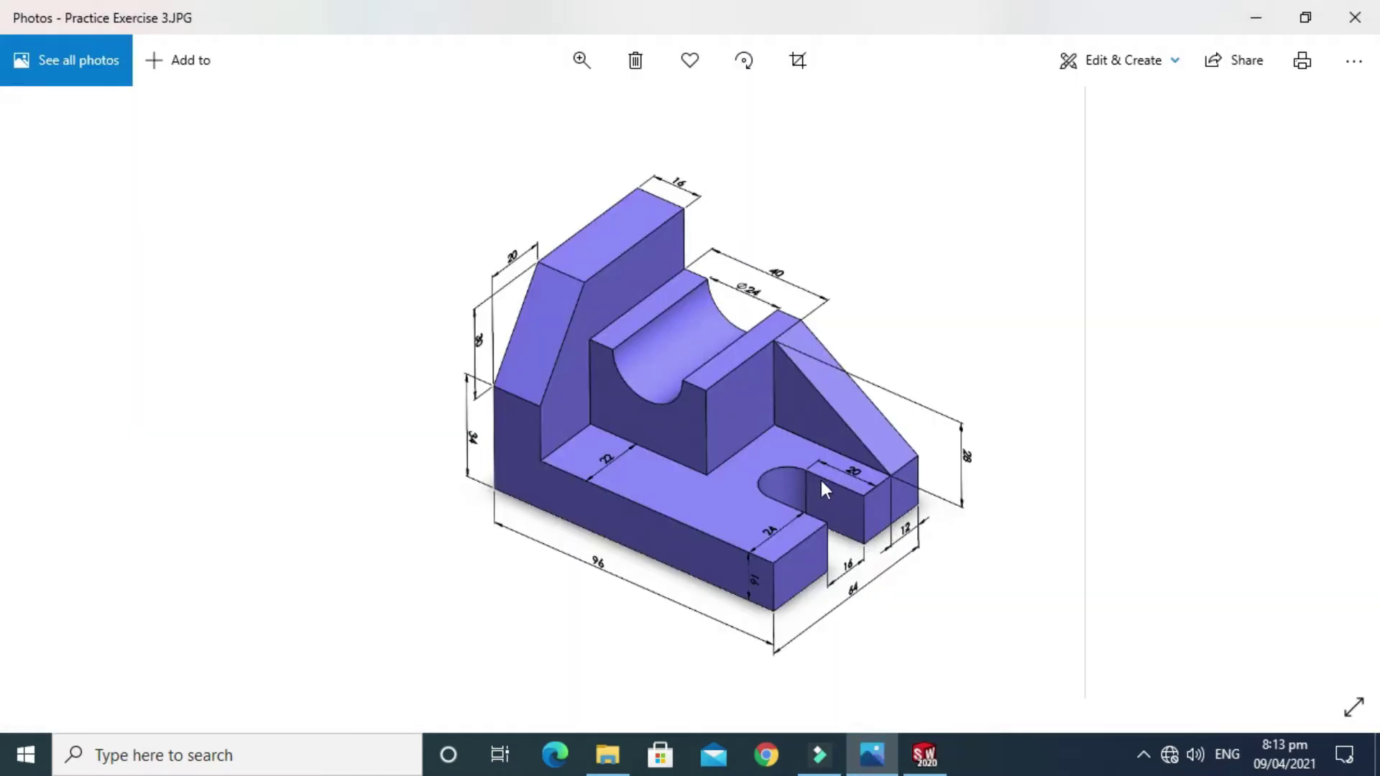
Power-trim the rectangle edge segment between the slot lines to open the slot
{"action": "left_click", "coordinate": [917, 754]}
{"action": "left_click", "coordinate": [312, 74]}
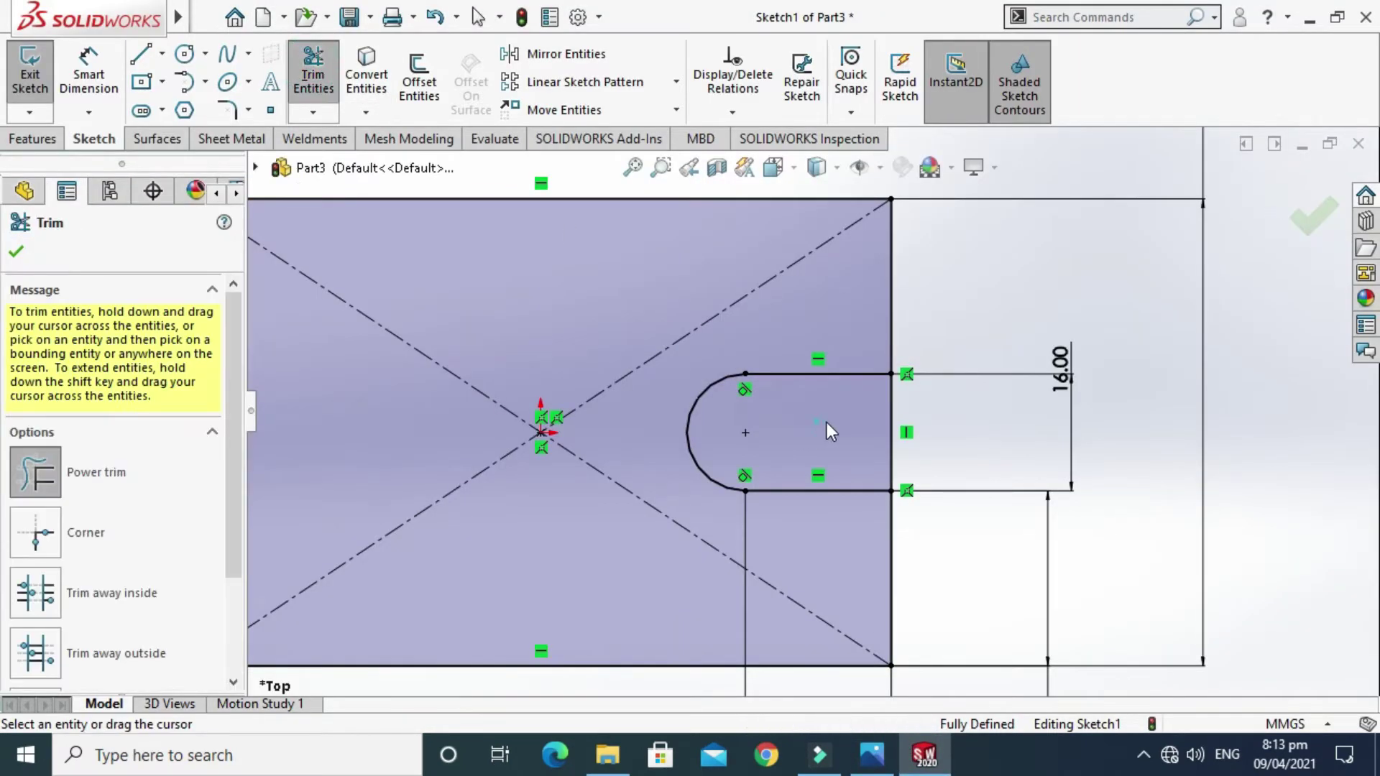
{"action": "scroll", "coordinate": [825, 421], "scroll_direction": "up", "scroll_amount": 3}
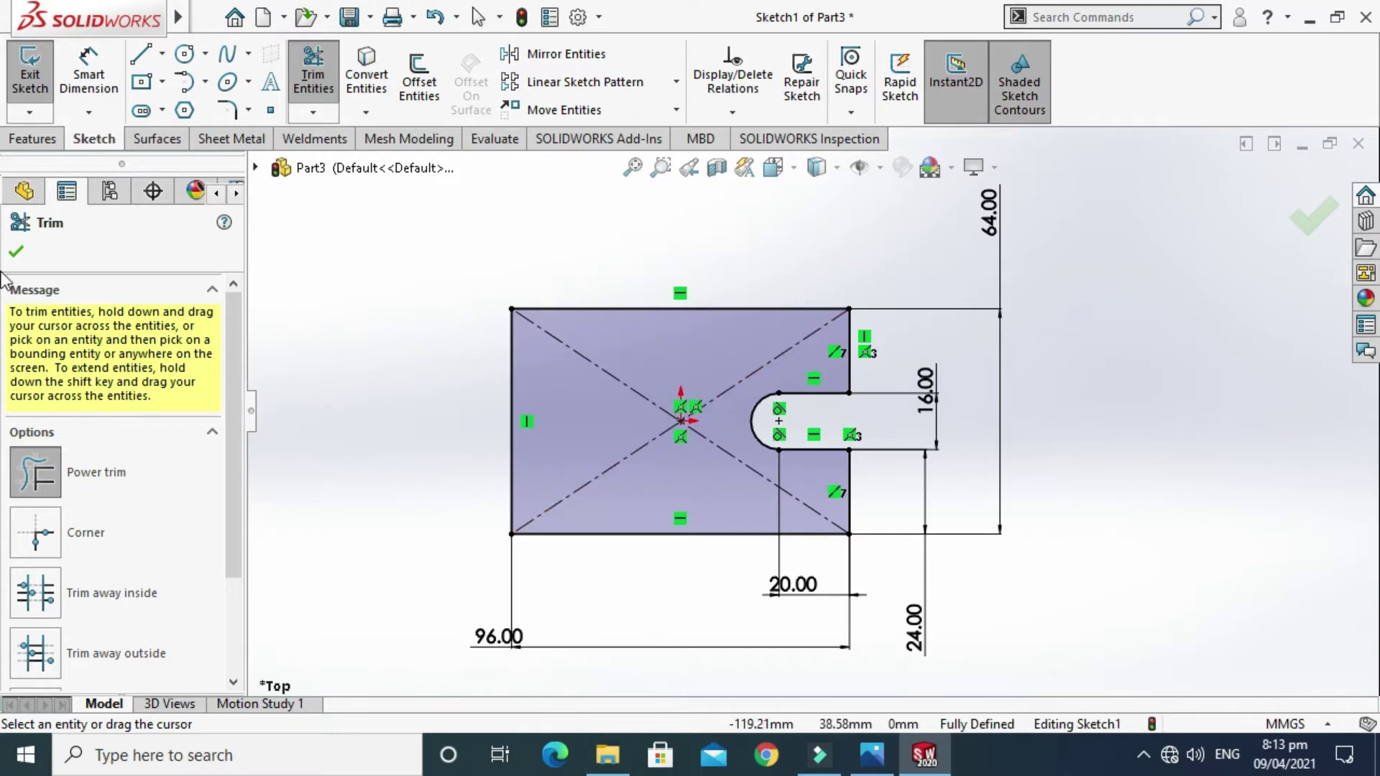
{"action": "left_click", "coordinate": [12, 255]}
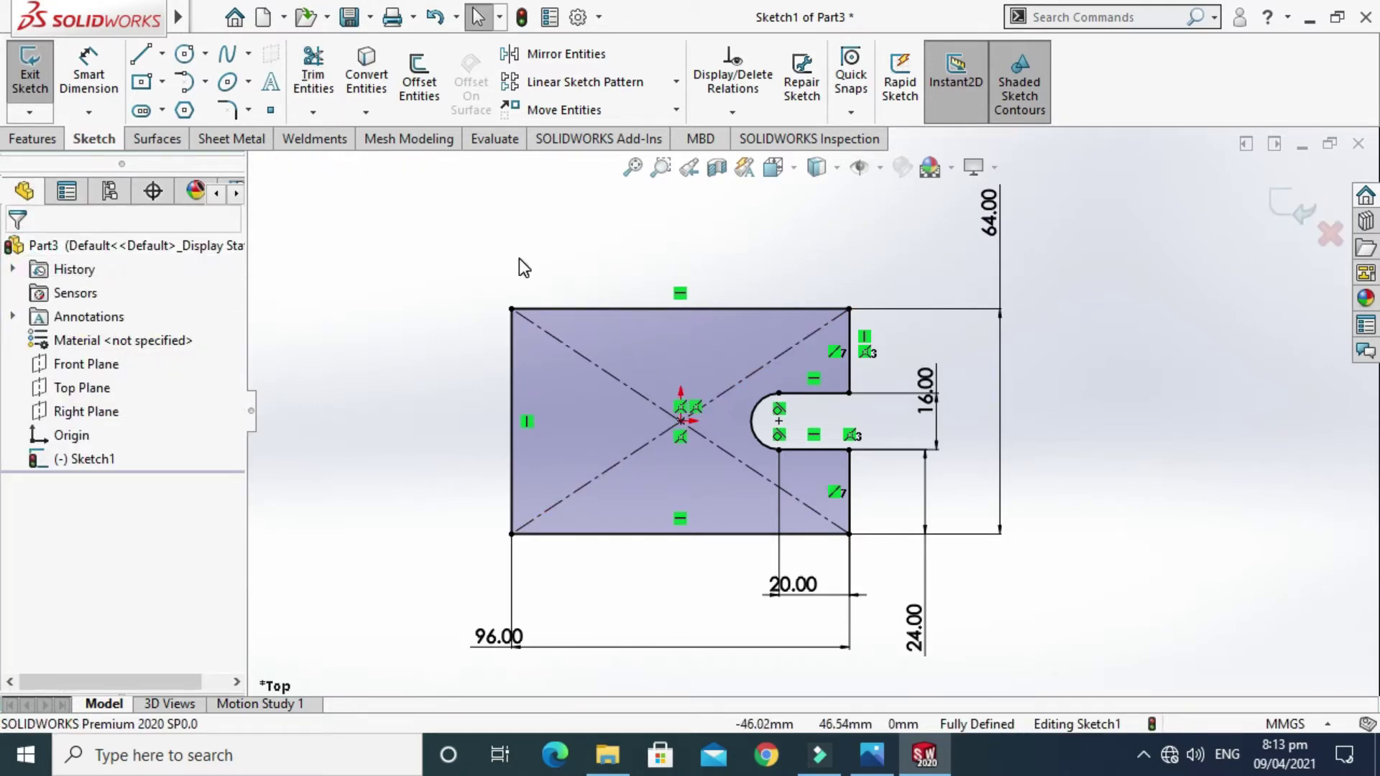
{"action": "left_click", "coordinate": [32, 139]}
Extrude Sketch1 as a boss 16 mm deep to create Boss-Extrude1
{"action": "left_click", "coordinate": [38, 75]}
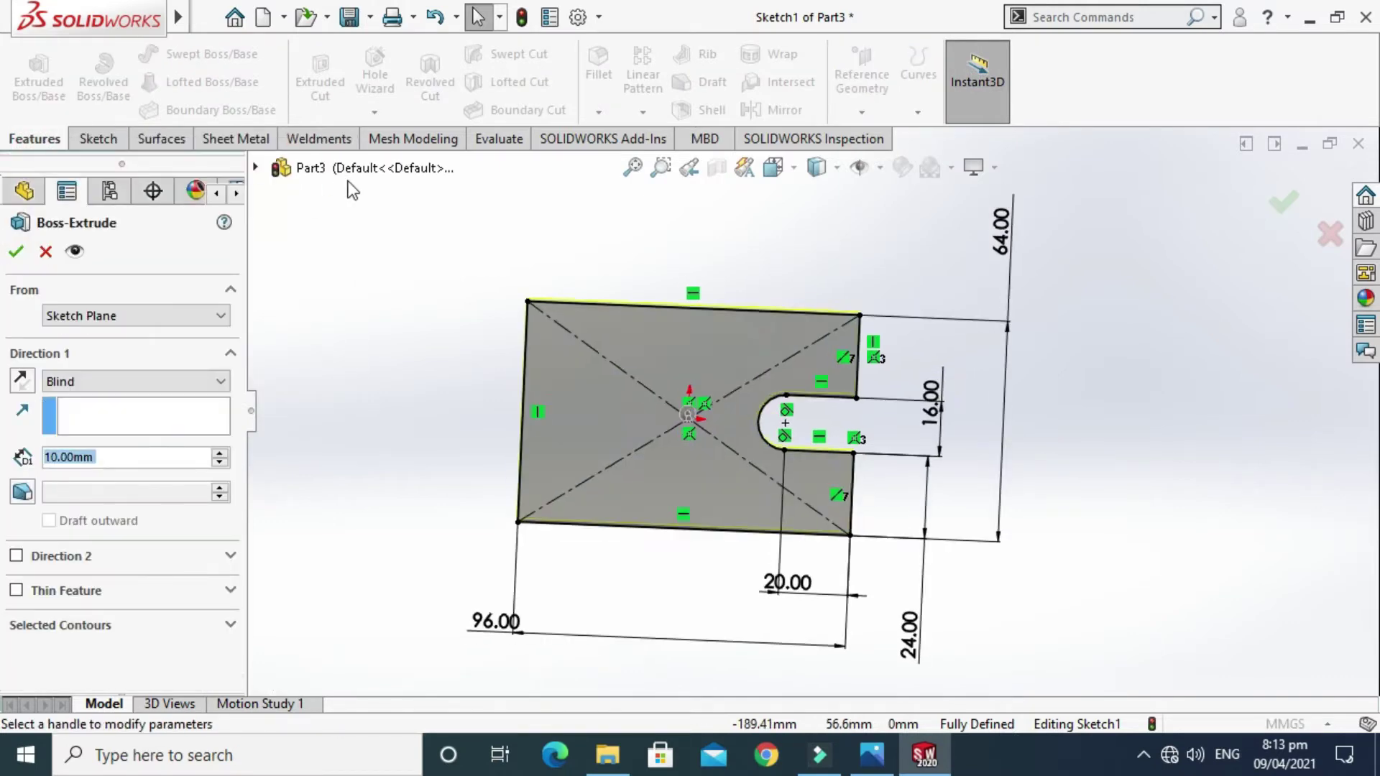
{"action": "left_click", "coordinate": [872, 754]}
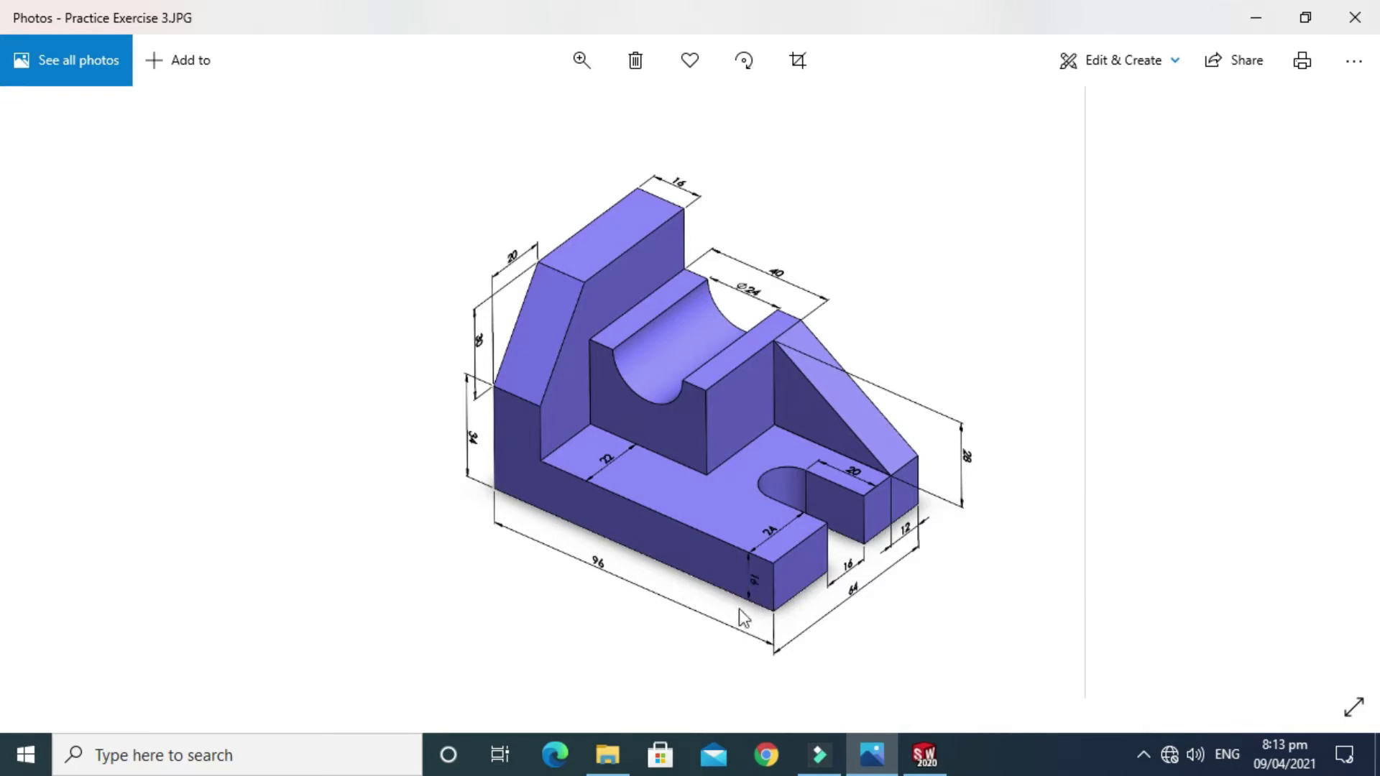
{"action": "left_click", "coordinate": [942, 762]}
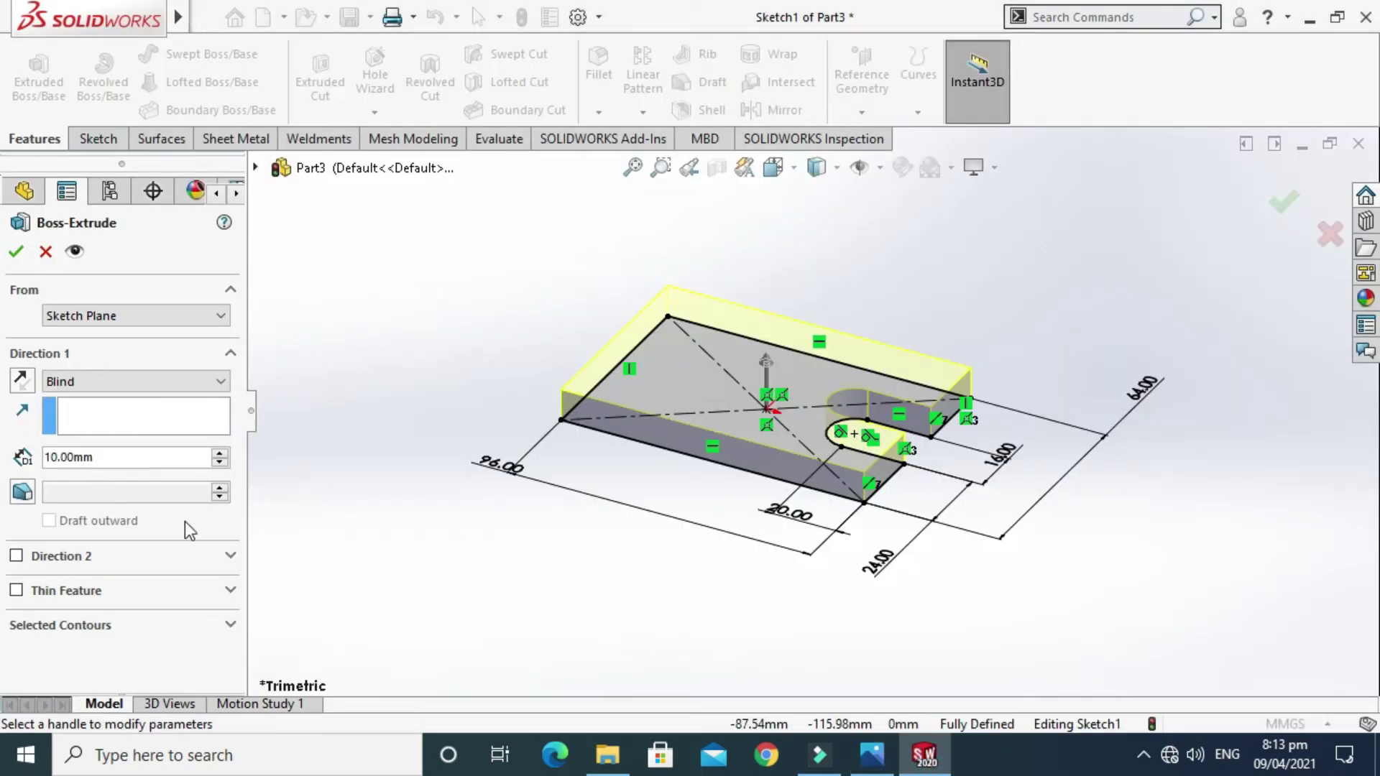
{"action": "double_click", "coordinate": [172, 458]}
{"action": "type", "text": "16"}
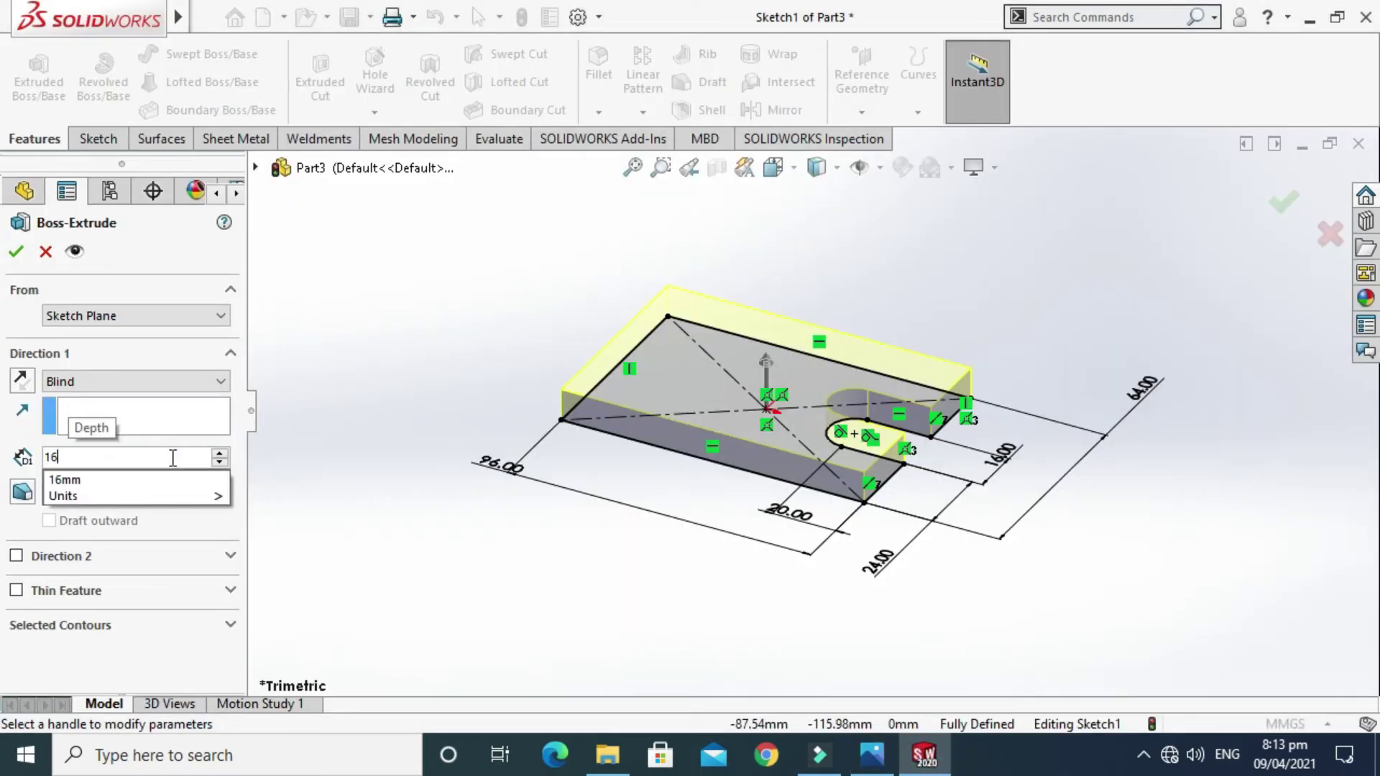
{"action": "key", "text": "Return"}
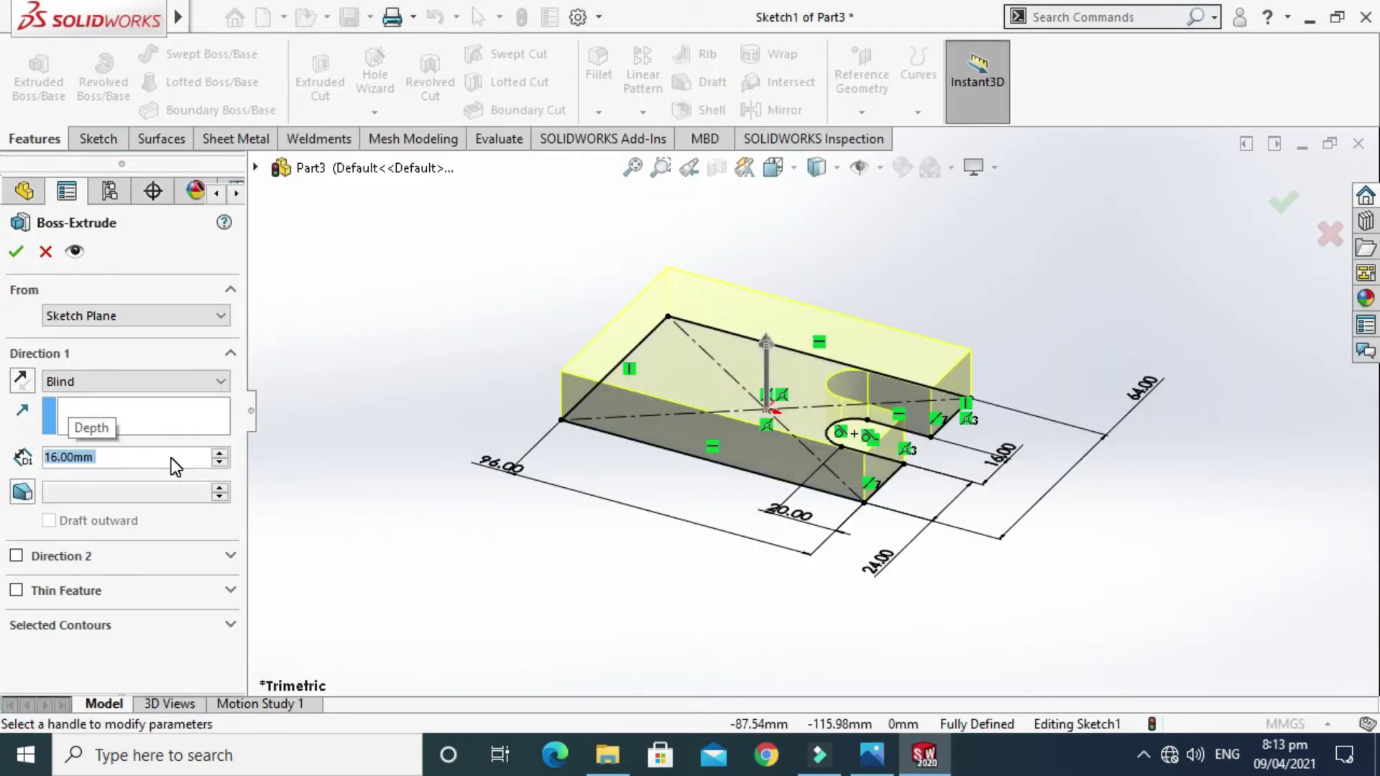
{"action": "left_click", "coordinate": [9, 256]}
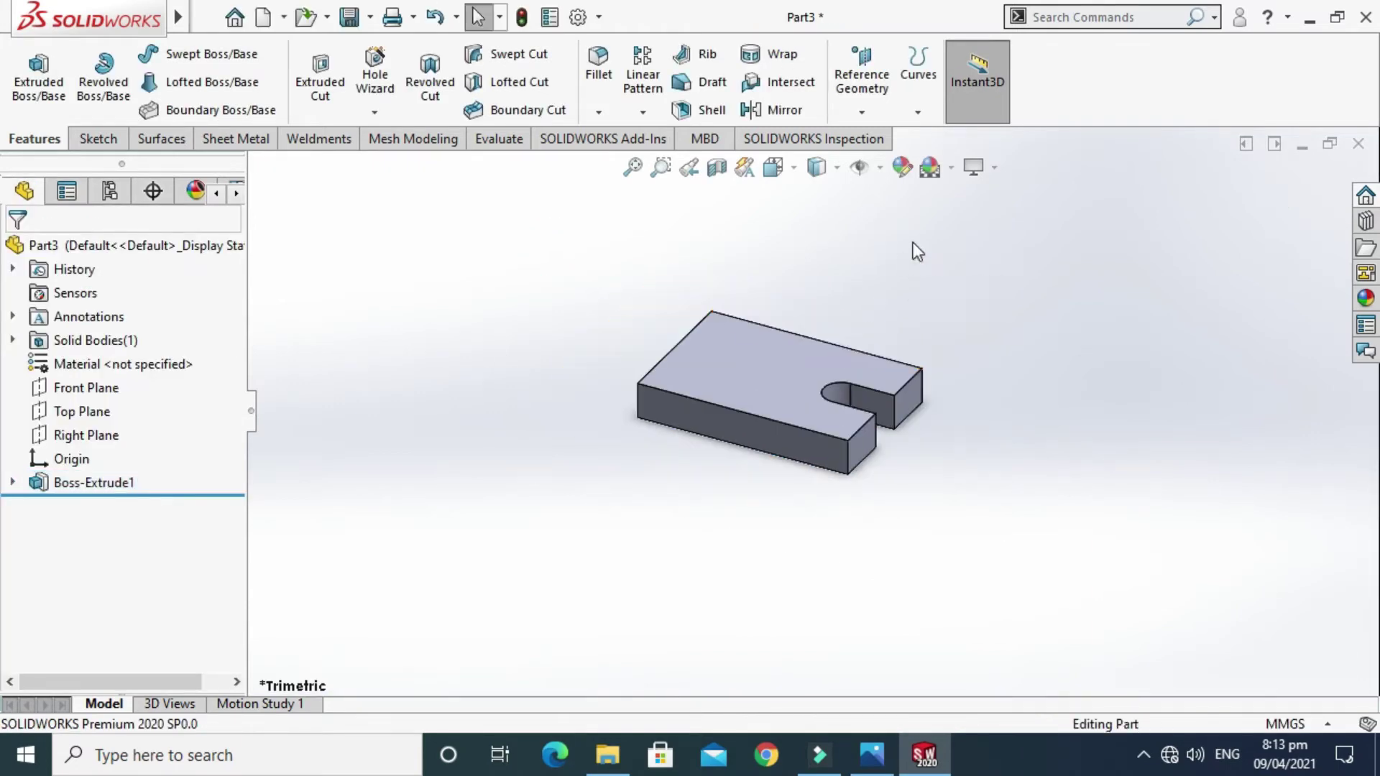
Rotate the base plate toward a top view and apply the Plain White scene
{"action": "right_click", "coordinate": [913, 243]}
{"action": "left_click", "coordinate": [973, 338]}
{"action": "left_click_drag", "start_coordinate": [838, 330], "coordinate": [945, 127]}
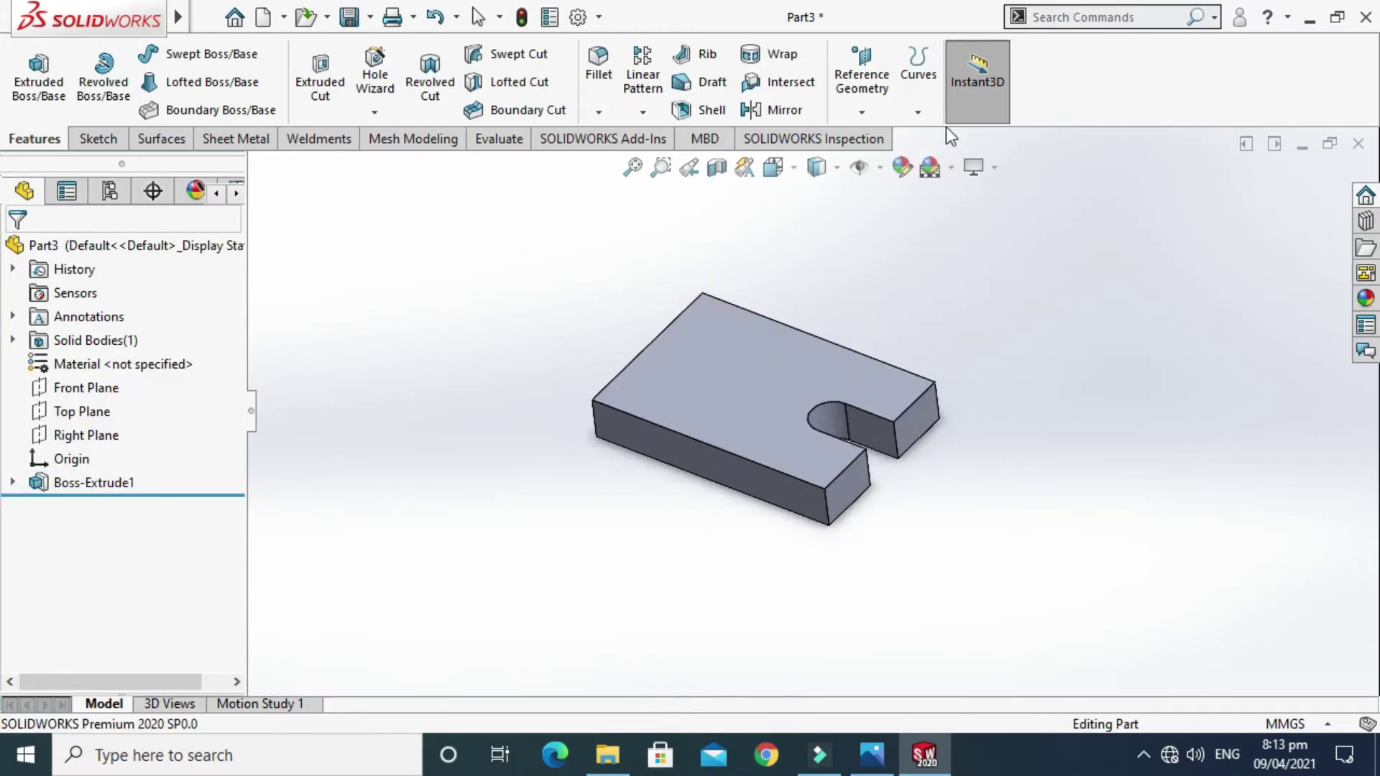
{"action": "left_click", "coordinate": [950, 170]}
{"action": "left_click", "coordinate": [973, 63]}
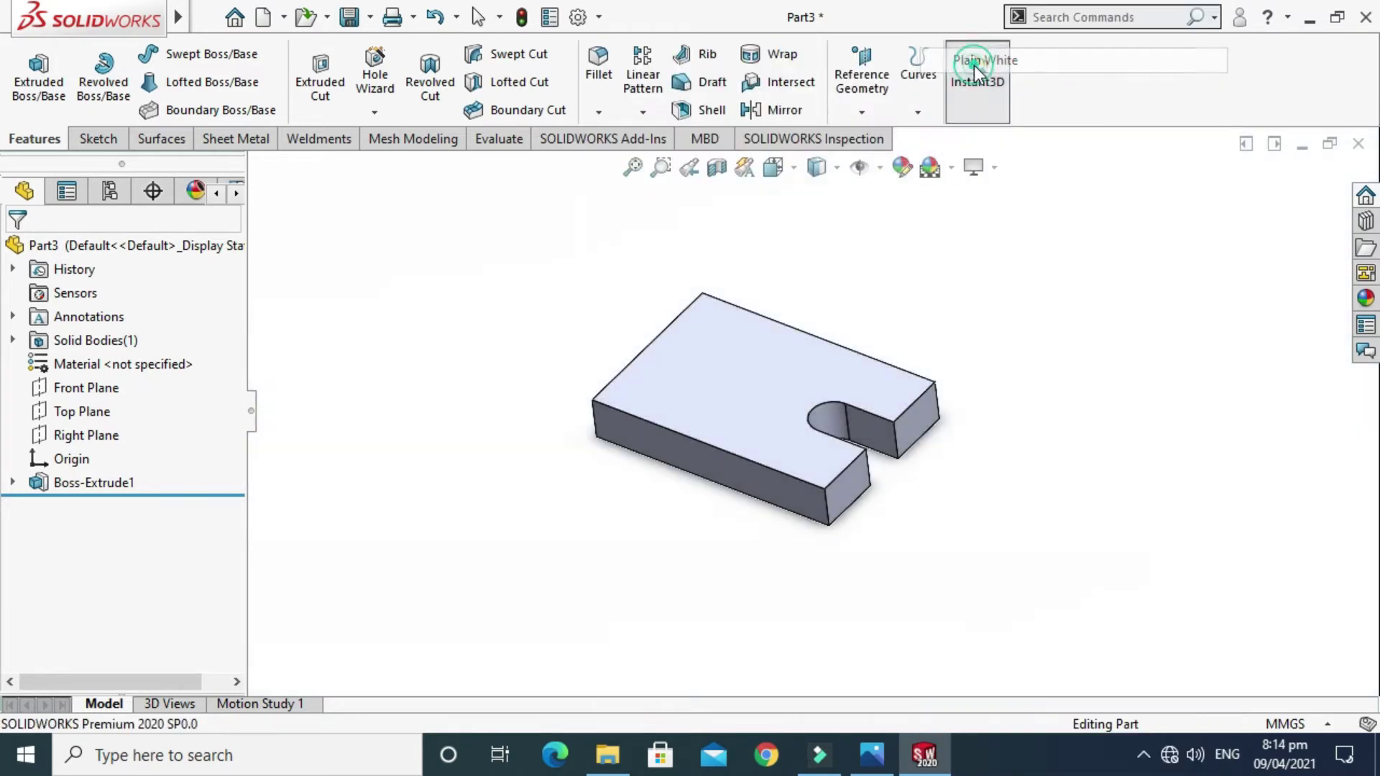
{"action": "mouse_move", "coordinate": [979, 324]}
{"action": "left_mouse_down"}
{"action": "mouse_move", "coordinate": [957, 293]}
{"action": "mouse_move", "coordinate": [828, 240]}
{"action": "mouse_move", "coordinate": [804, 421]}
{"action": "mouse_move", "coordinate": [683, 308]}
{"action": "mouse_move", "coordinate": [884, 406]}
{"action": "mouse_move", "coordinate": [740, 326]}
{"action": "mouse_move", "coordinate": [788, 400]}
{"action": "left_mouse_up"}
Compare with the reference drawing, then select the plate's long front face
{"action": "left_click", "coordinate": [872, 754]}
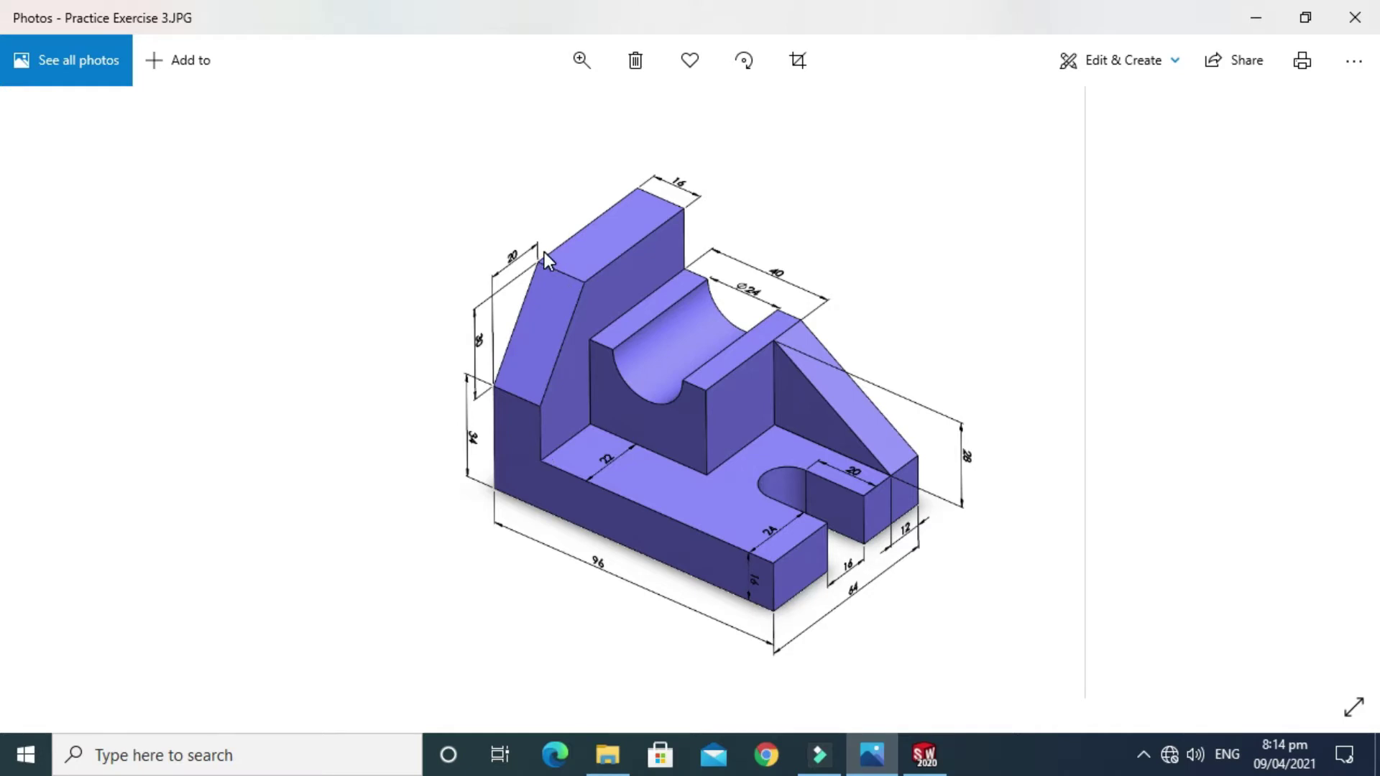
{"action": "left_click", "coordinate": [925, 755]}
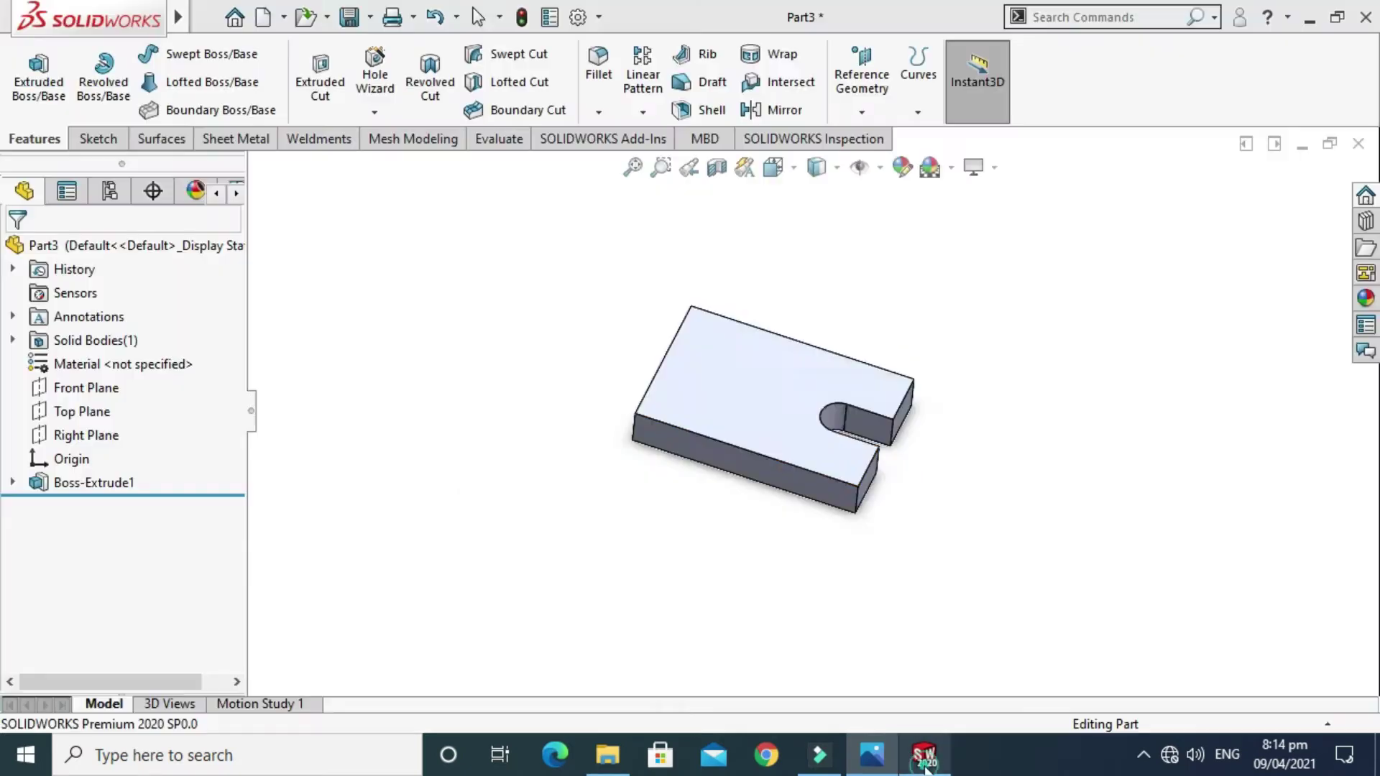
{"action": "middle_click_drag", "start_coordinate": [739, 424], "coordinate": [864, 477]}
{"action": "scroll", "coordinate": [796, 411], "scroll_direction": "down", "scroll_amount": 3}
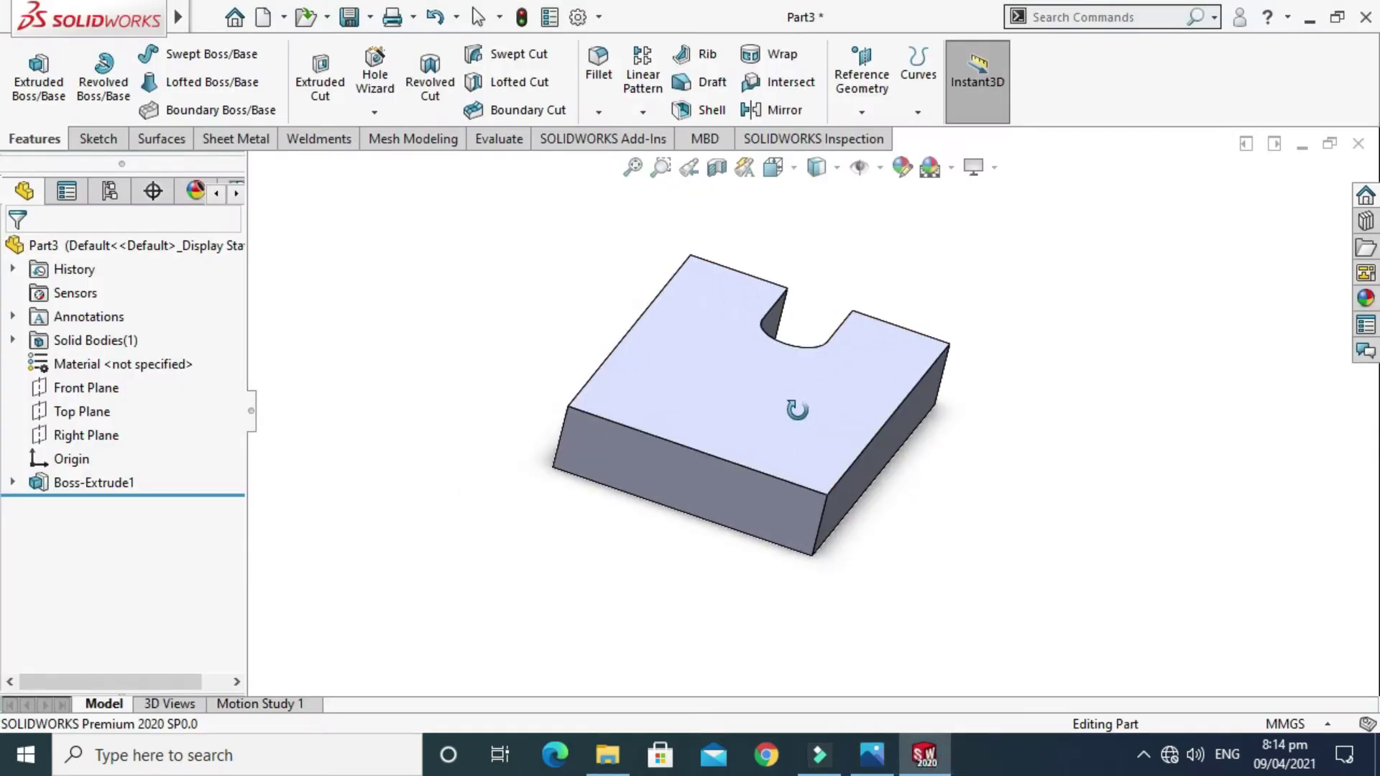
{"action": "left_click", "coordinate": [661, 472]}
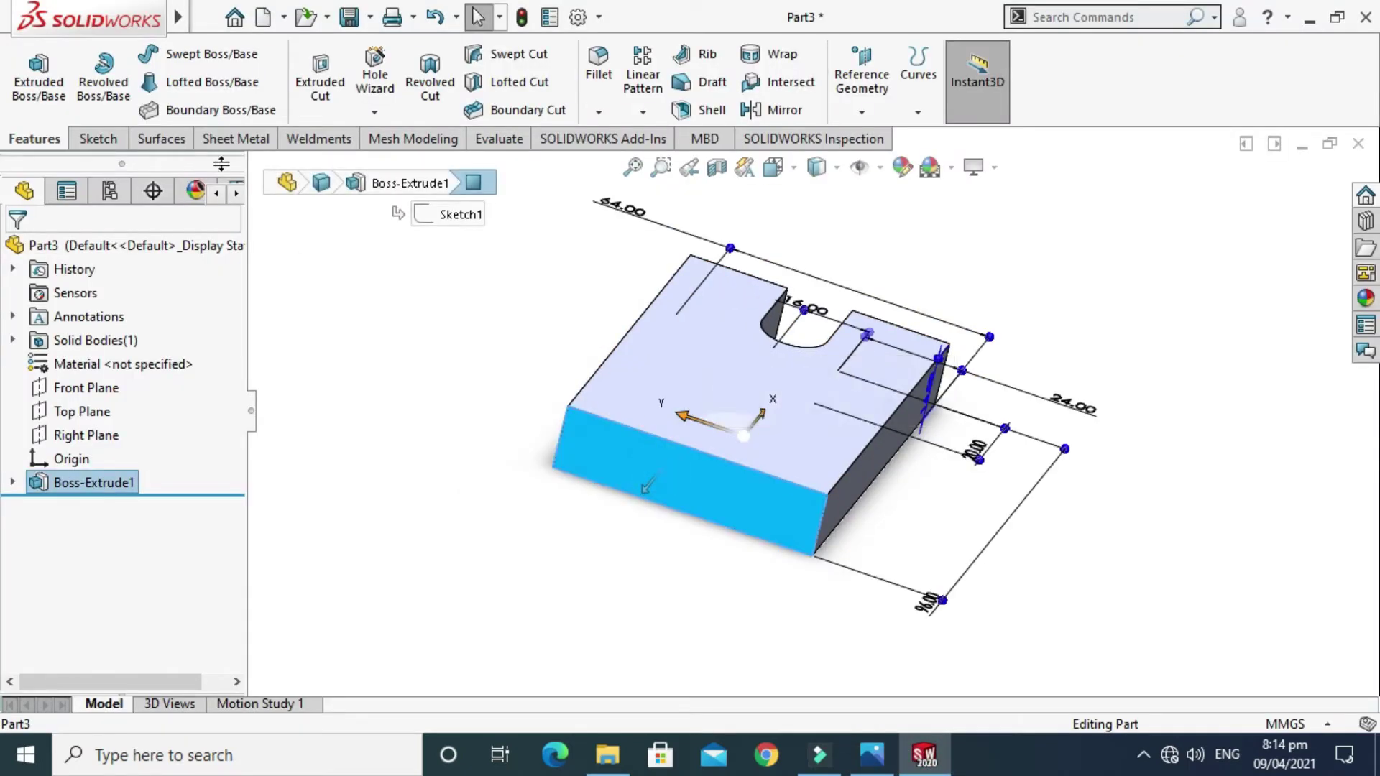
Start a sketch on the plate's front face and draw a corner rectangle rising above it
{"action": "left_click", "coordinate": [106, 139]}
{"action": "left_click", "coordinate": [29, 66]}
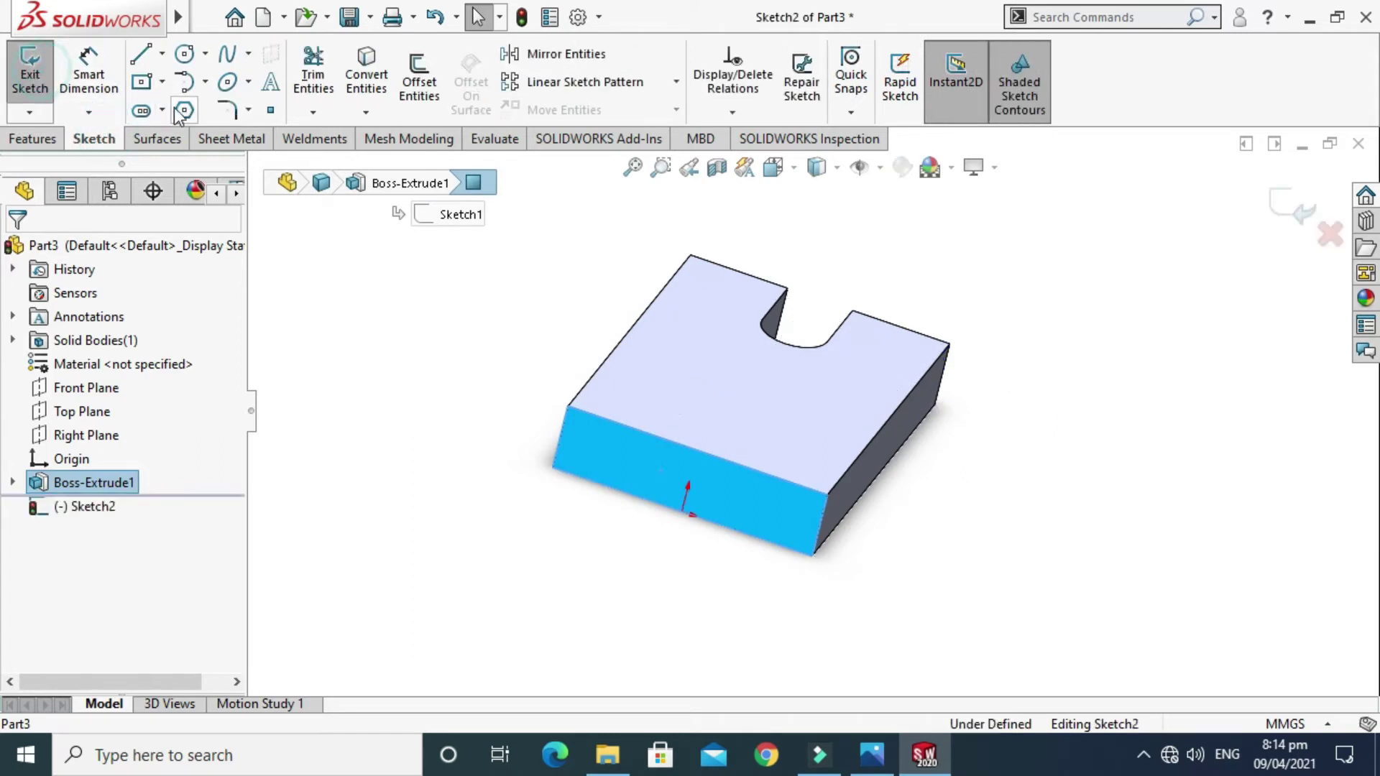
{"action": "left_click", "coordinate": [163, 82]}
{"action": "left_click", "coordinate": [175, 111]}
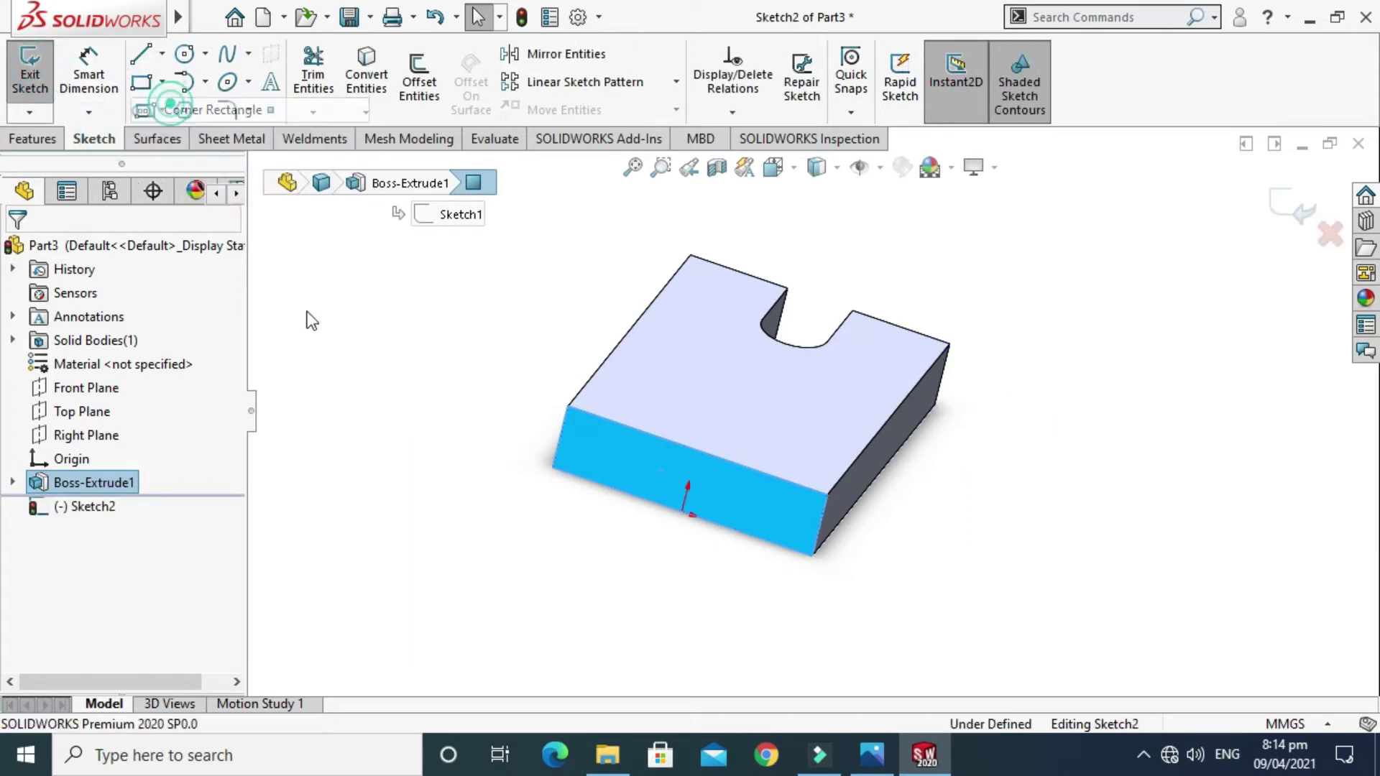
{"action": "left_click", "coordinate": [568, 406]}
{"action": "left_click", "coordinate": [866, 288]}
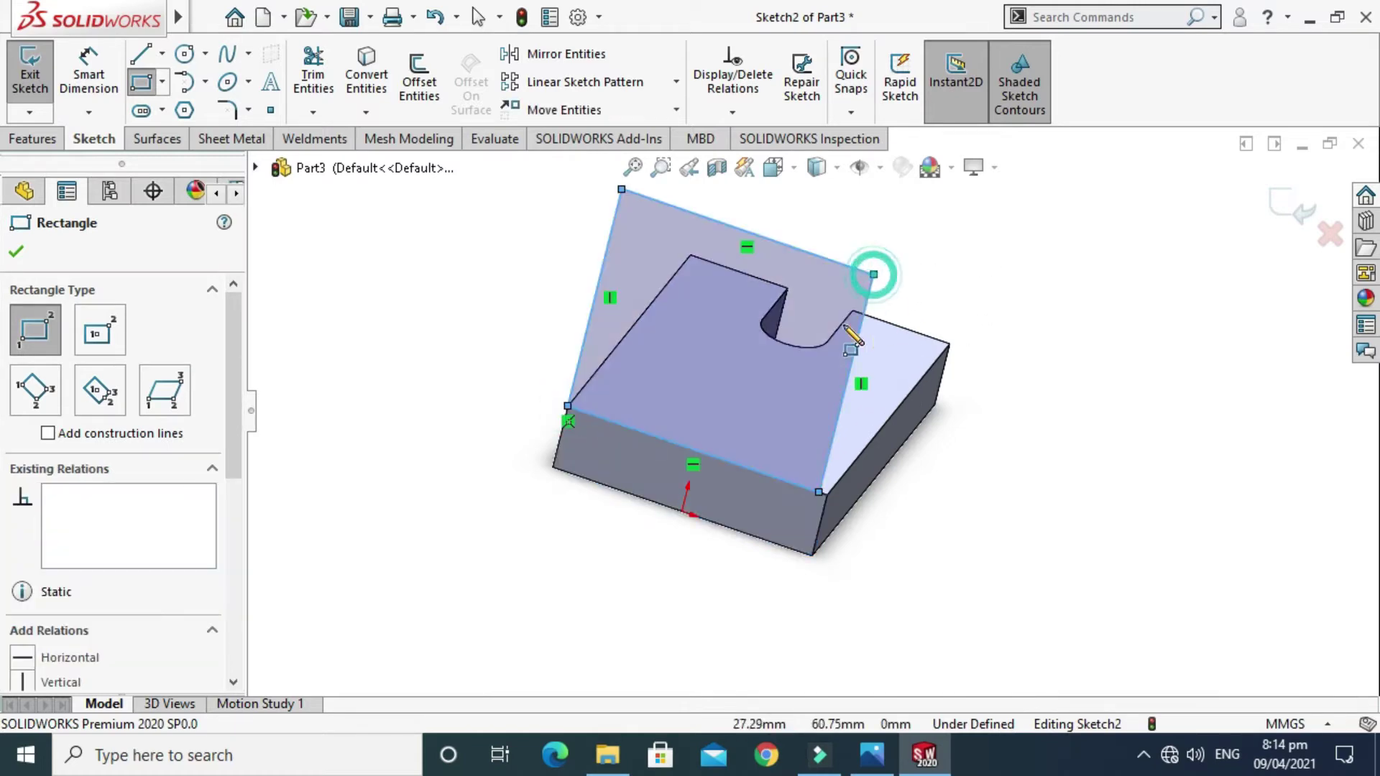
{"action": "key", "text": "Escape"}
{"action": "scroll", "coordinate": [838, 450], "scroll_direction": "down", "scroll_amount": 3}
Make the rectangle's right side collinear with the plate edge
{"action": "left_click", "coordinate": [854, 481]}
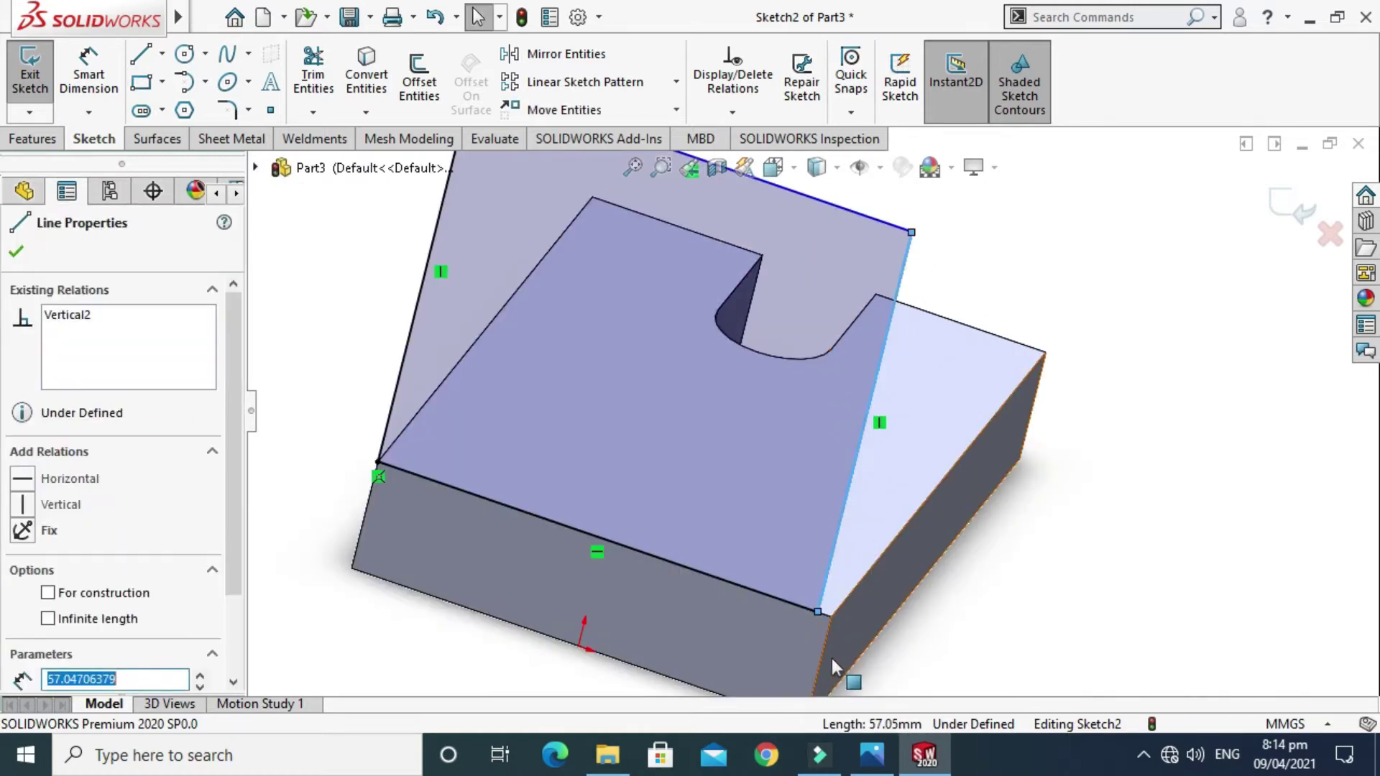
{"action": "left_click", "coordinate": [824, 645], "text": "ctrl"}
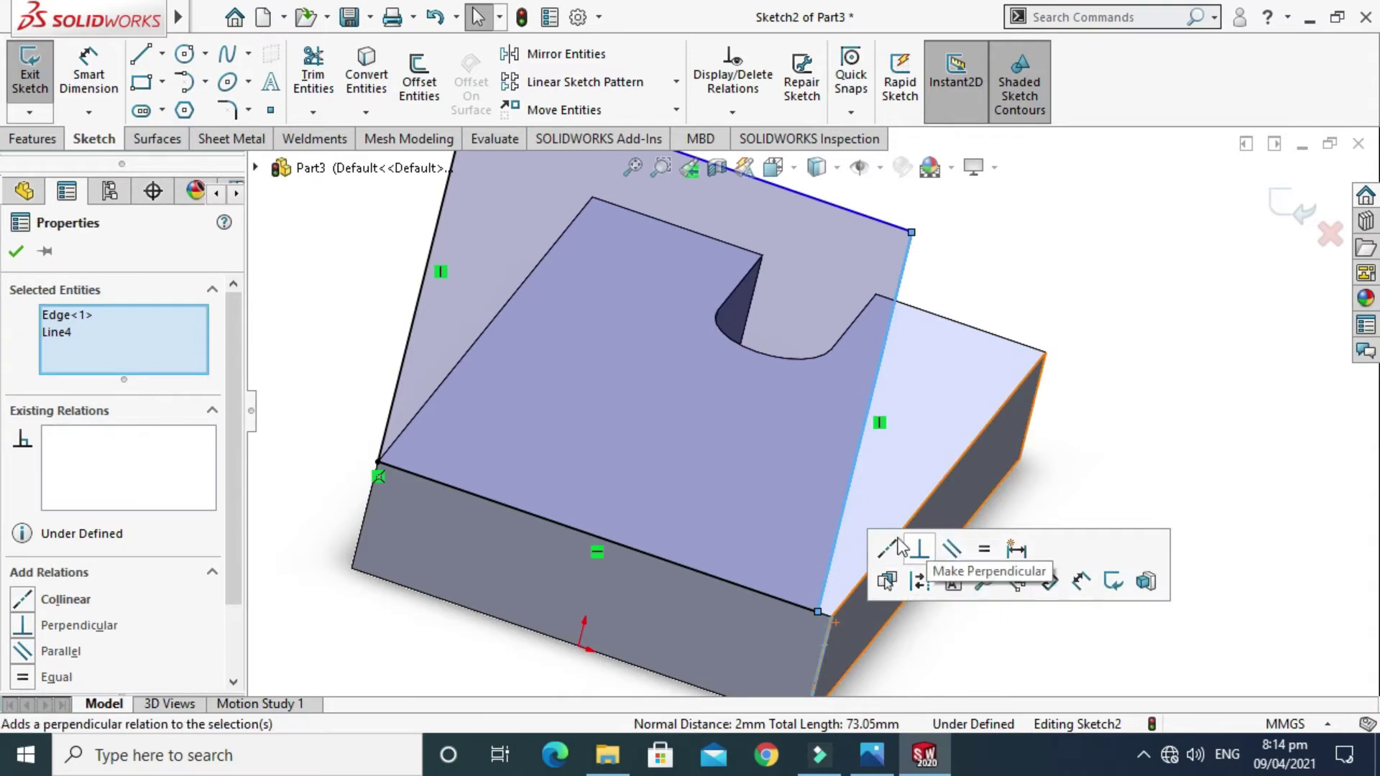
{"action": "left_click", "coordinate": [886, 550]}
{"action": "key", "text": "Escape"}
{"action": "scroll", "coordinate": [838, 490], "scroll_direction": "up", "scroll_amount": 3}
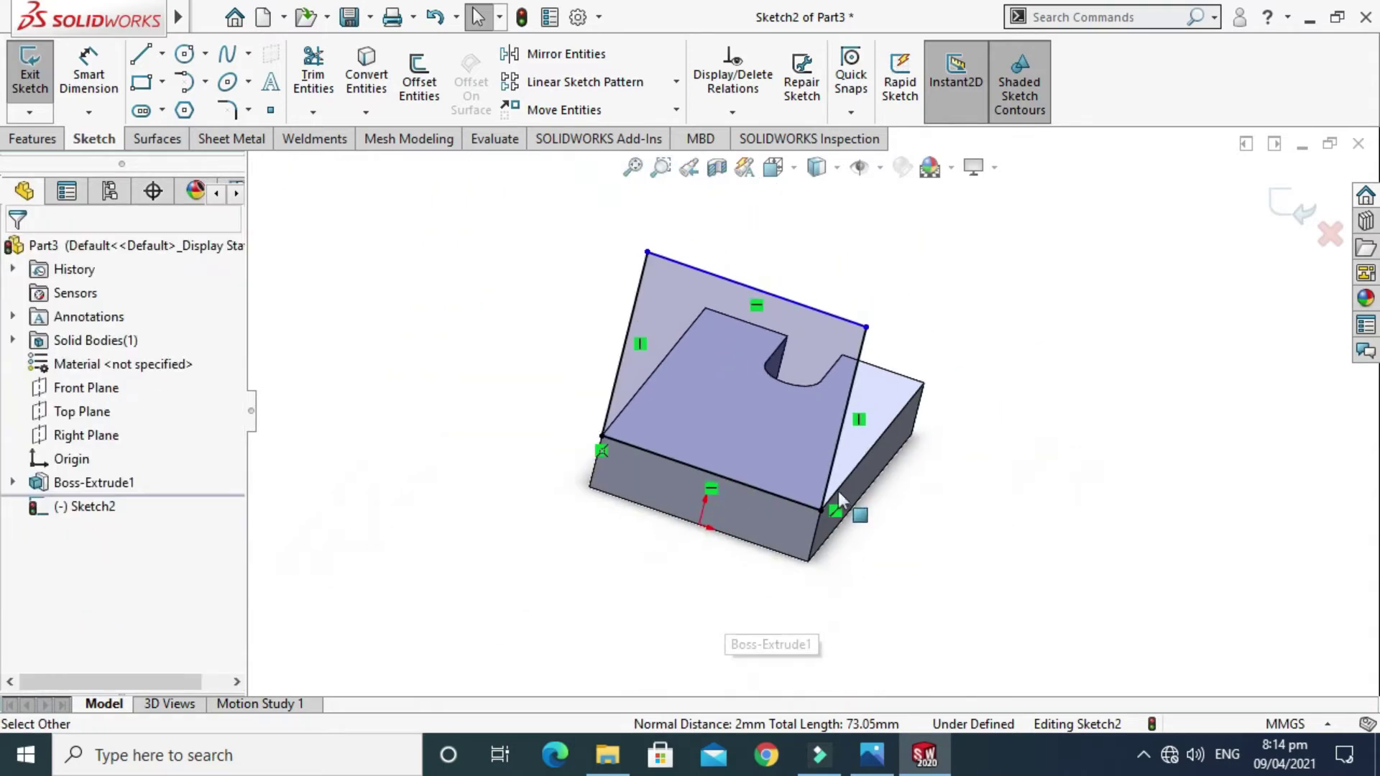
Rotate the view and bring up the bracket reference image in Photos
{"action": "right_click", "coordinate": [934, 237]}
{"action": "left_click", "coordinate": [1006, 278]}
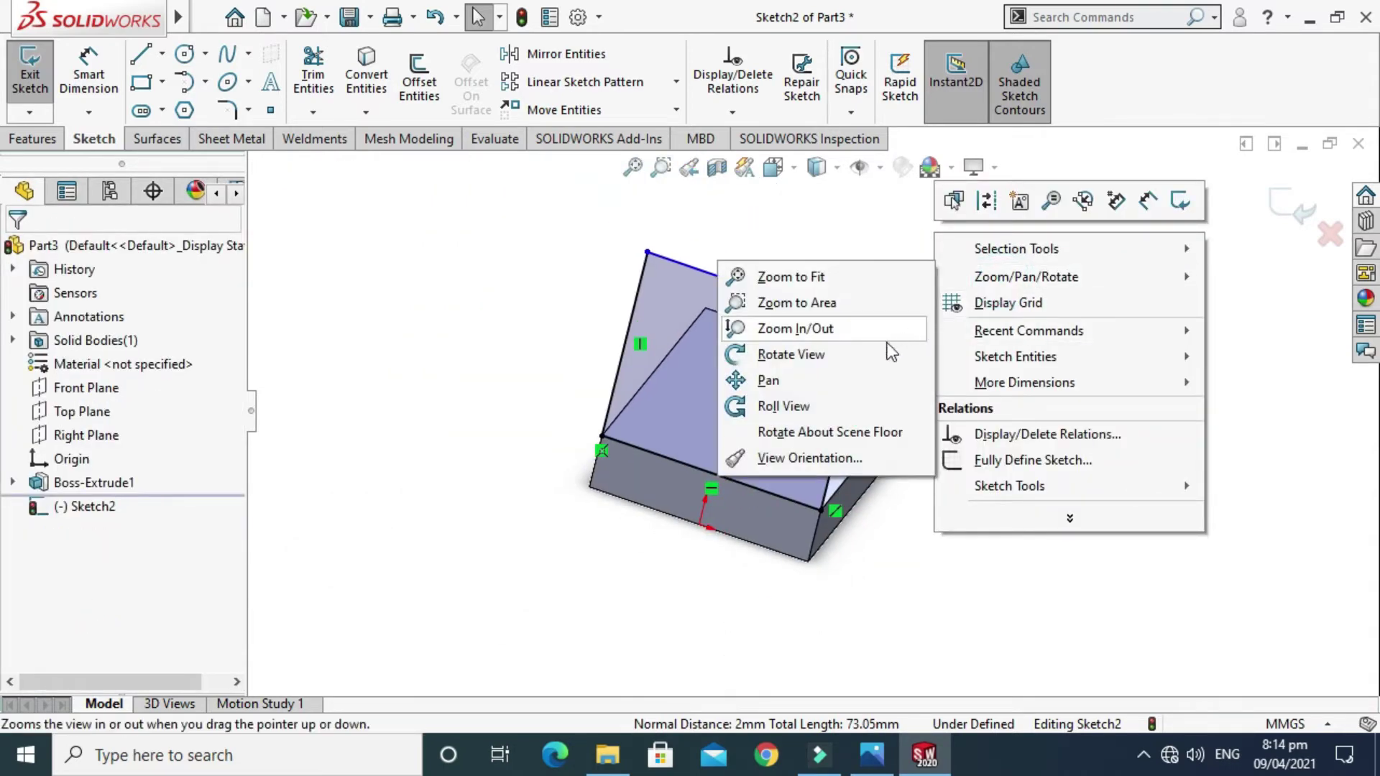
{"action": "left_click", "coordinate": [791, 354]}
{"action": "left_click_drag", "start_coordinate": [826, 345], "coordinate": [770, 444]}
{"action": "left_click", "coordinate": [878, 769]}
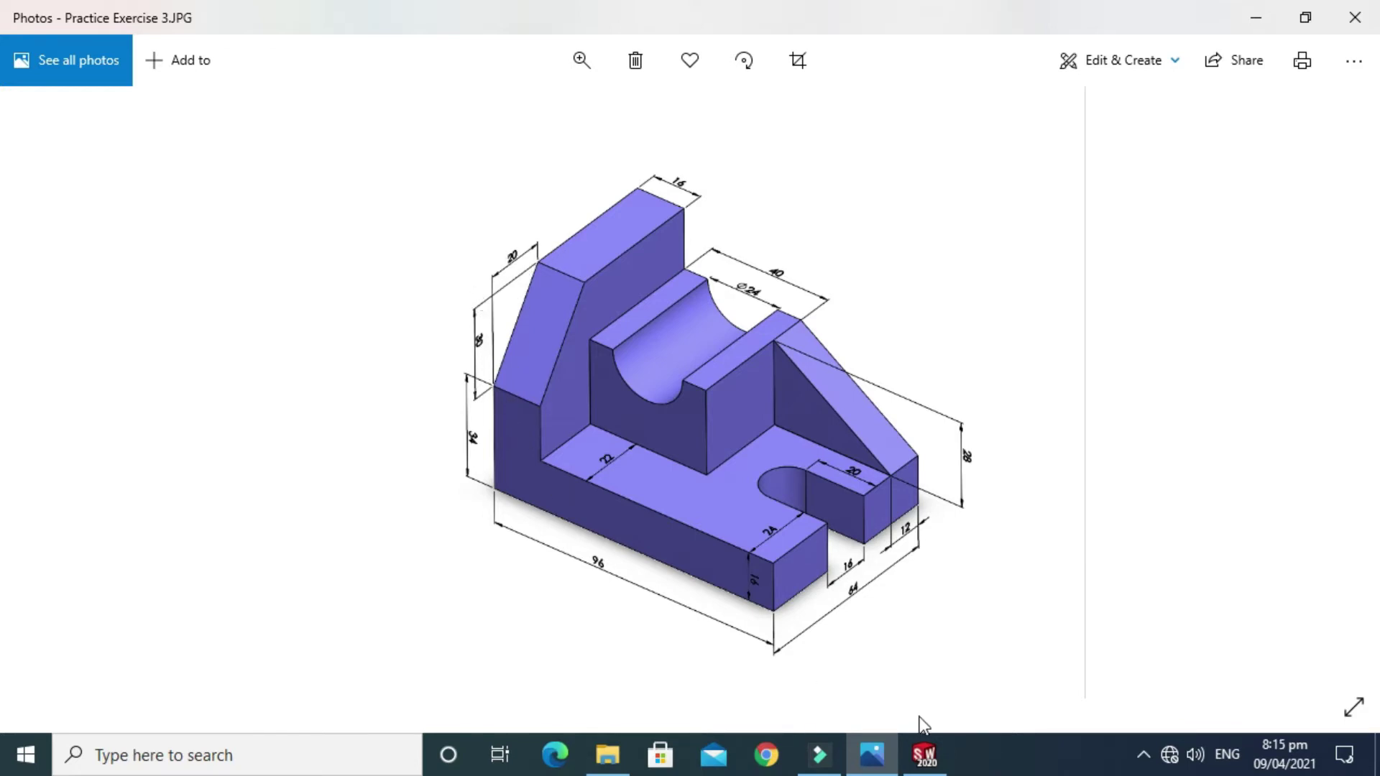
Start a sketch chamfer with Equal distance turned off
{"action": "left_click", "coordinate": [924, 754]}
{"action": "mouse_move", "coordinate": [898, 308]}
{"action": "middle_mouse_down"}
{"action": "mouse_move", "coordinate": [860, 404]}
{"action": "mouse_move", "coordinate": [806, 375]}
{"action": "middle_mouse_up"}
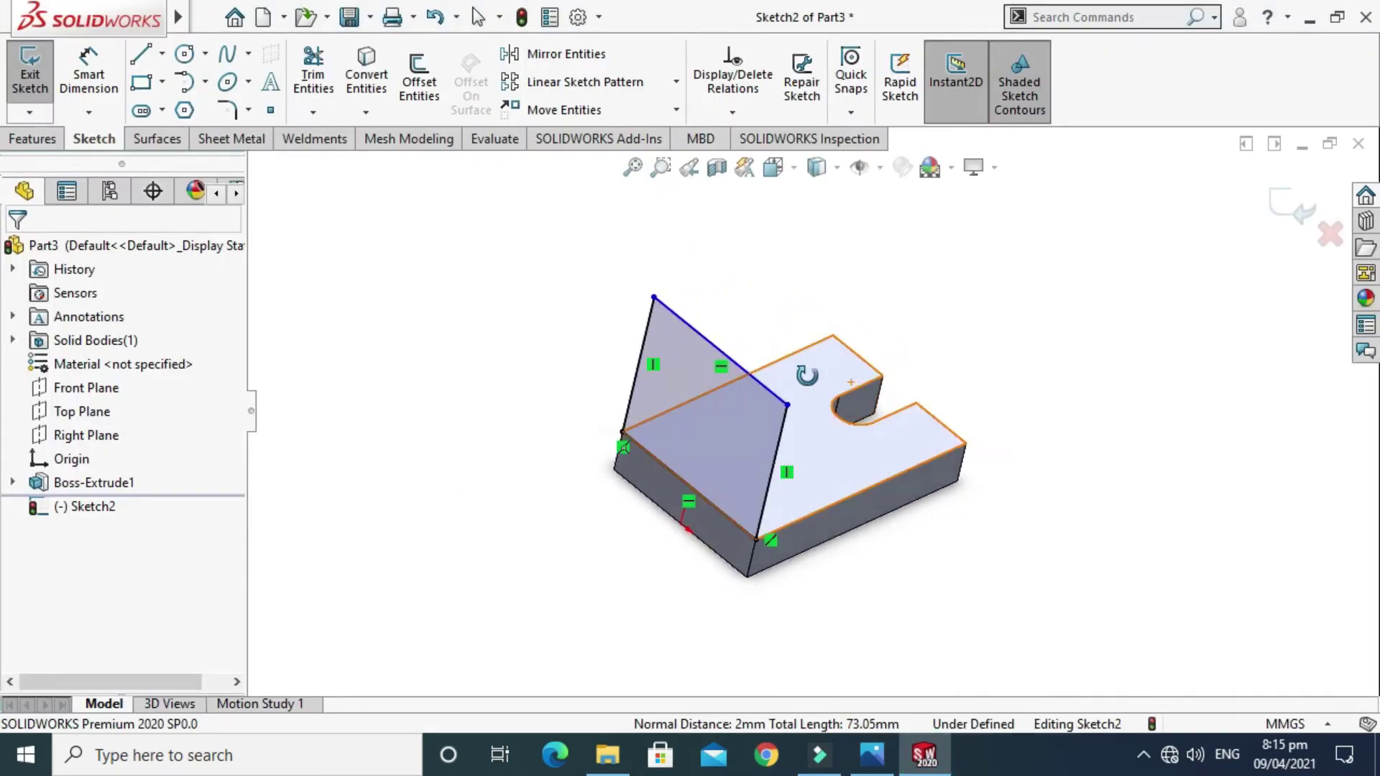
{"action": "left_click", "coordinate": [251, 112]}
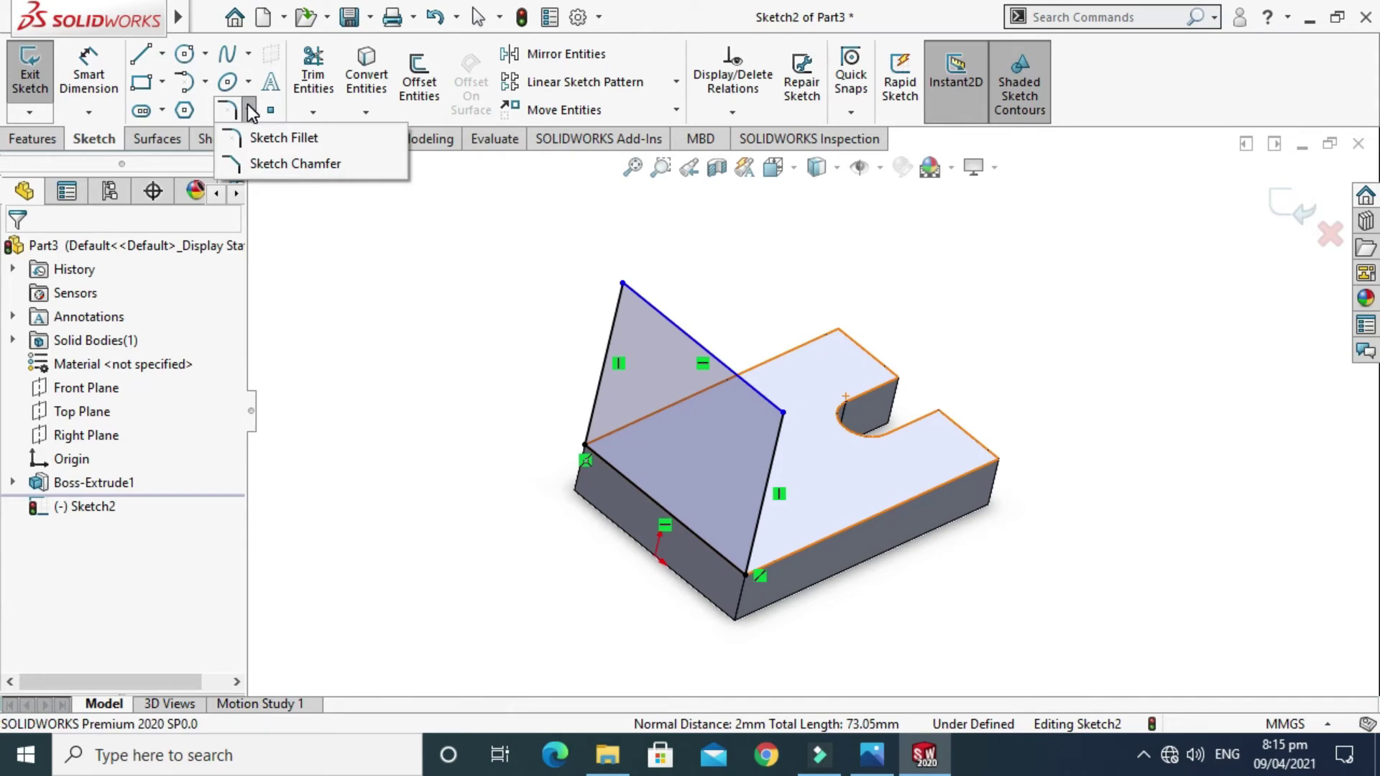
{"action": "left_click", "coordinate": [251, 111]}
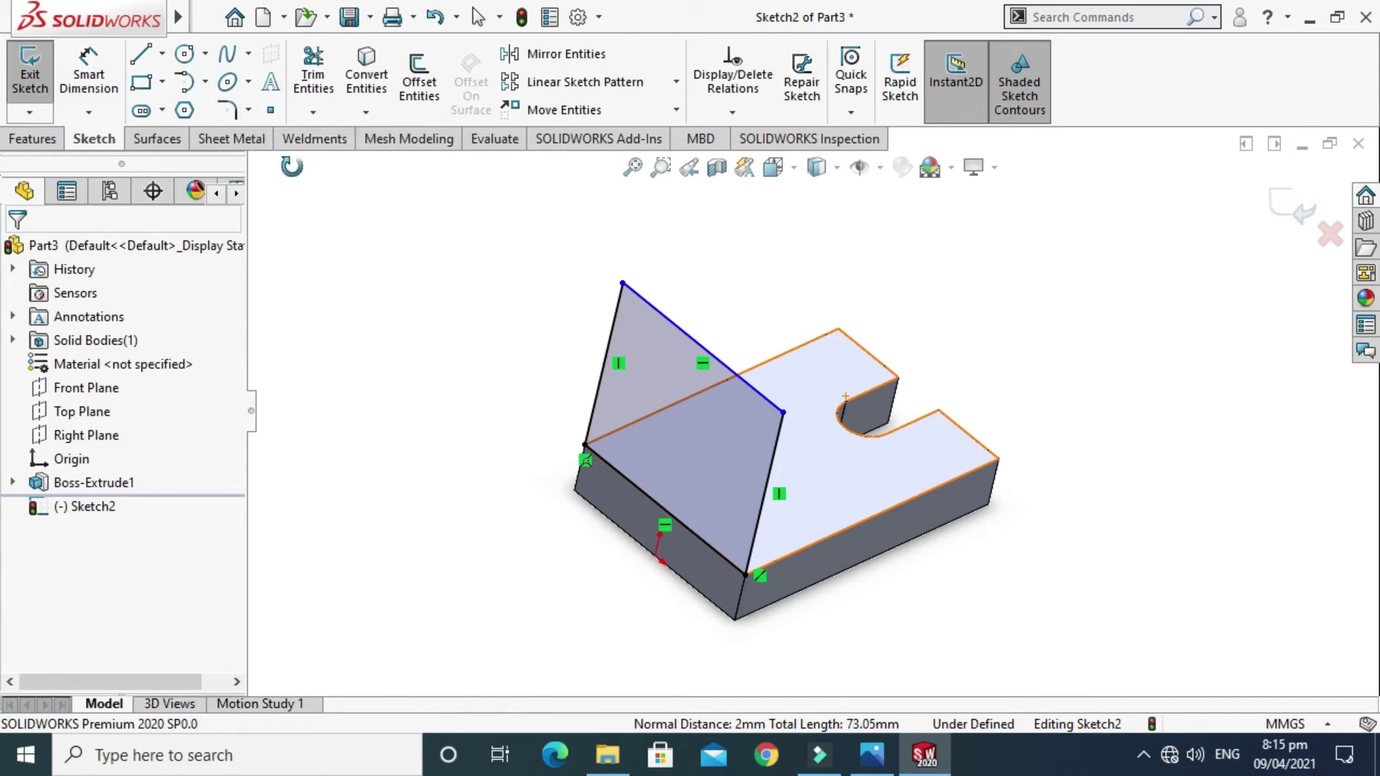
{"action": "left_click", "coordinate": [250, 110]}
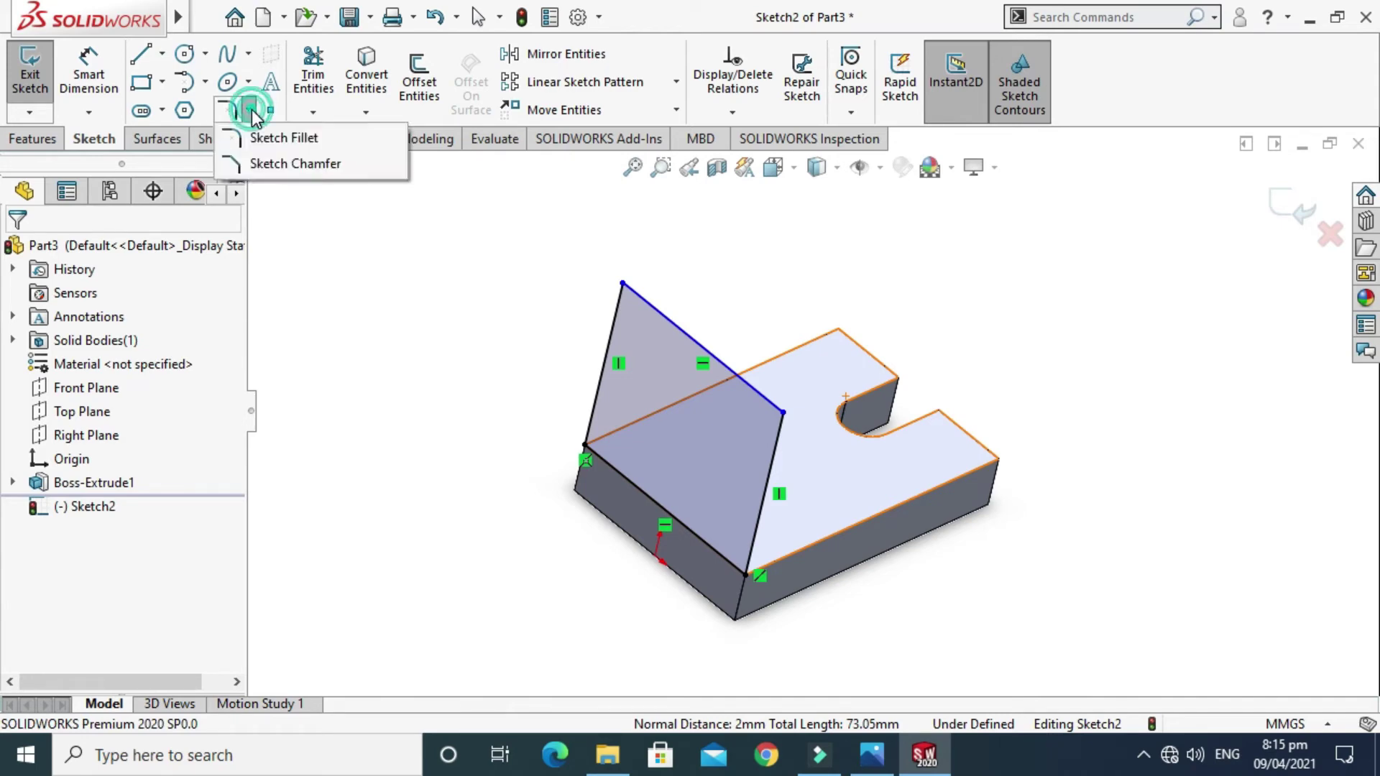
{"action": "left_click", "coordinate": [273, 163]}
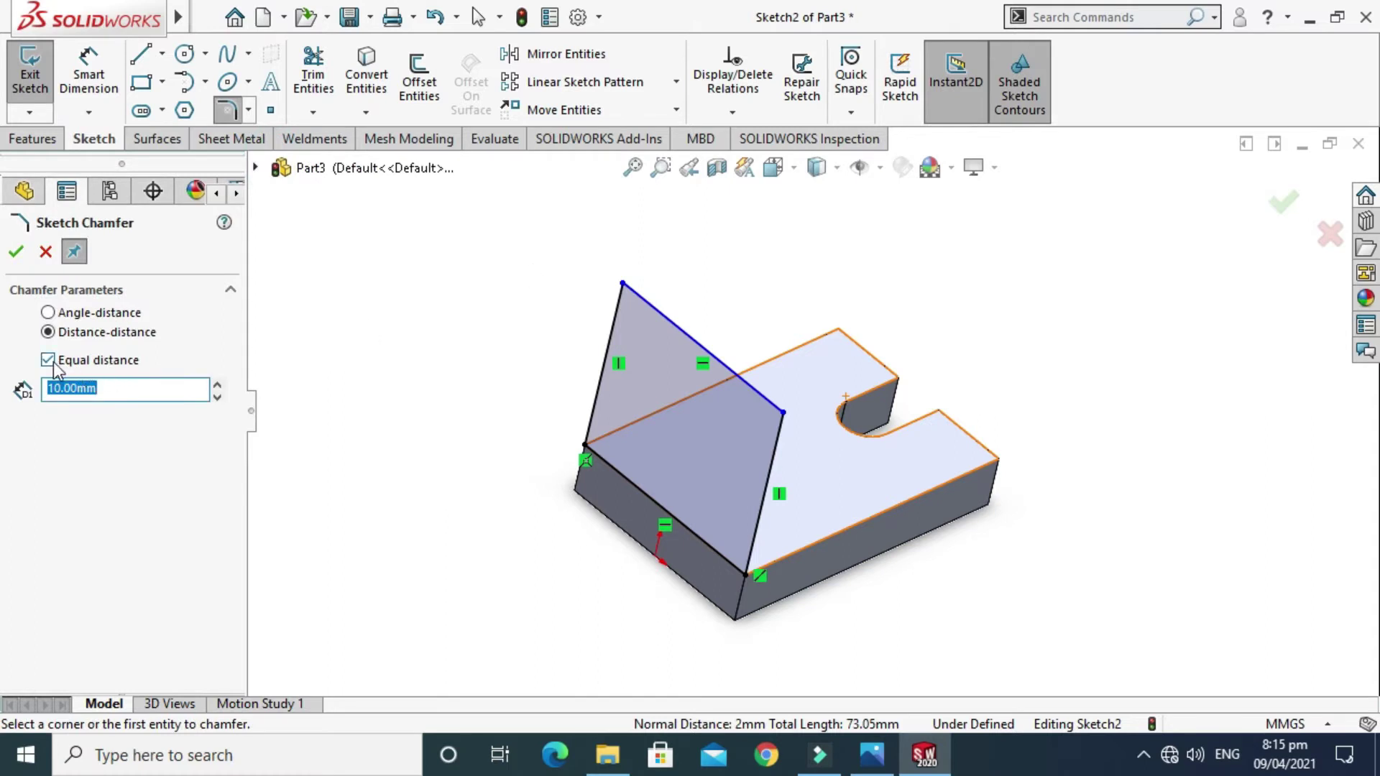
{"action": "left_click", "coordinate": [48, 360]}
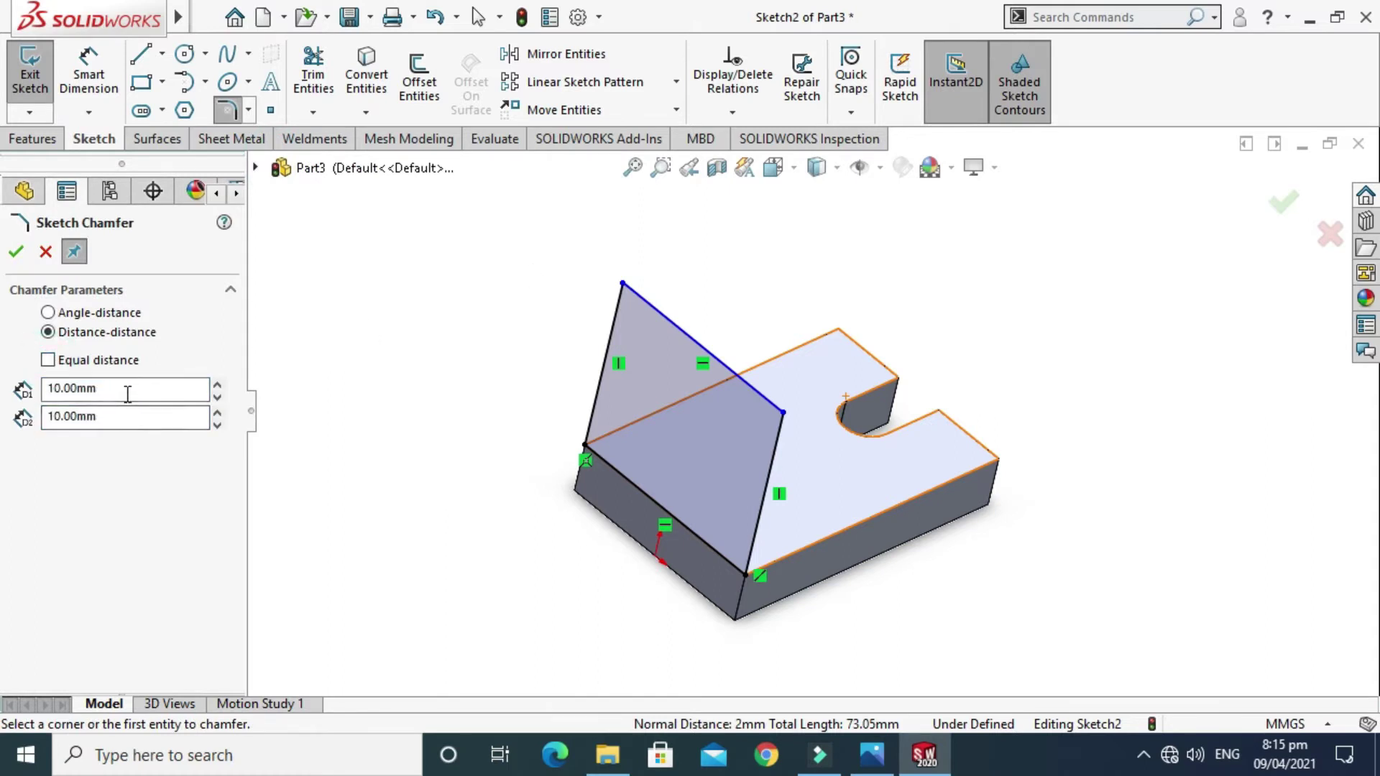
Set the first chamfer distance to 20 mm and pick the rectangle's top and right sides
{"action": "left_click", "coordinate": [902, 761]}
{"action": "left_click", "coordinate": [923, 756]}
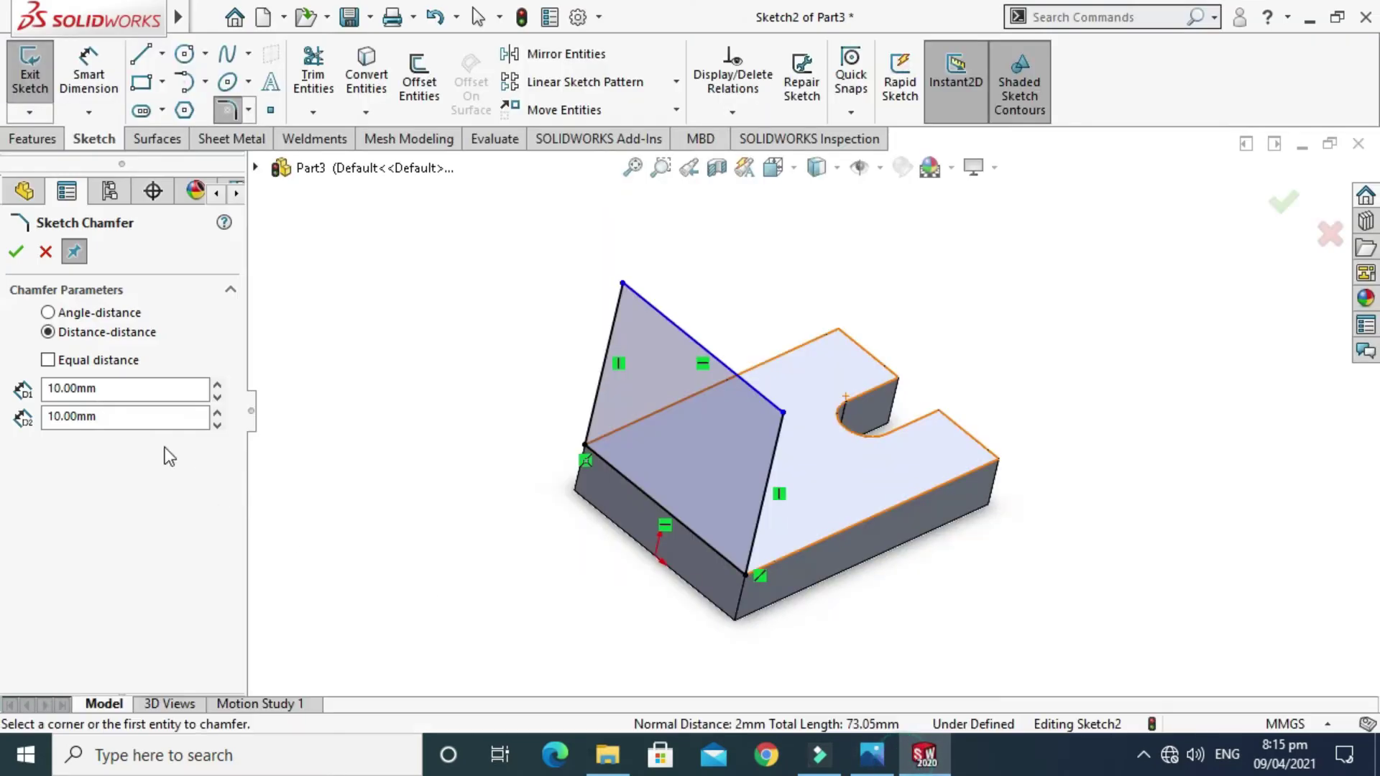
{"action": "double_click", "coordinate": [111, 388]}
{"action": "type", "text": "2"}
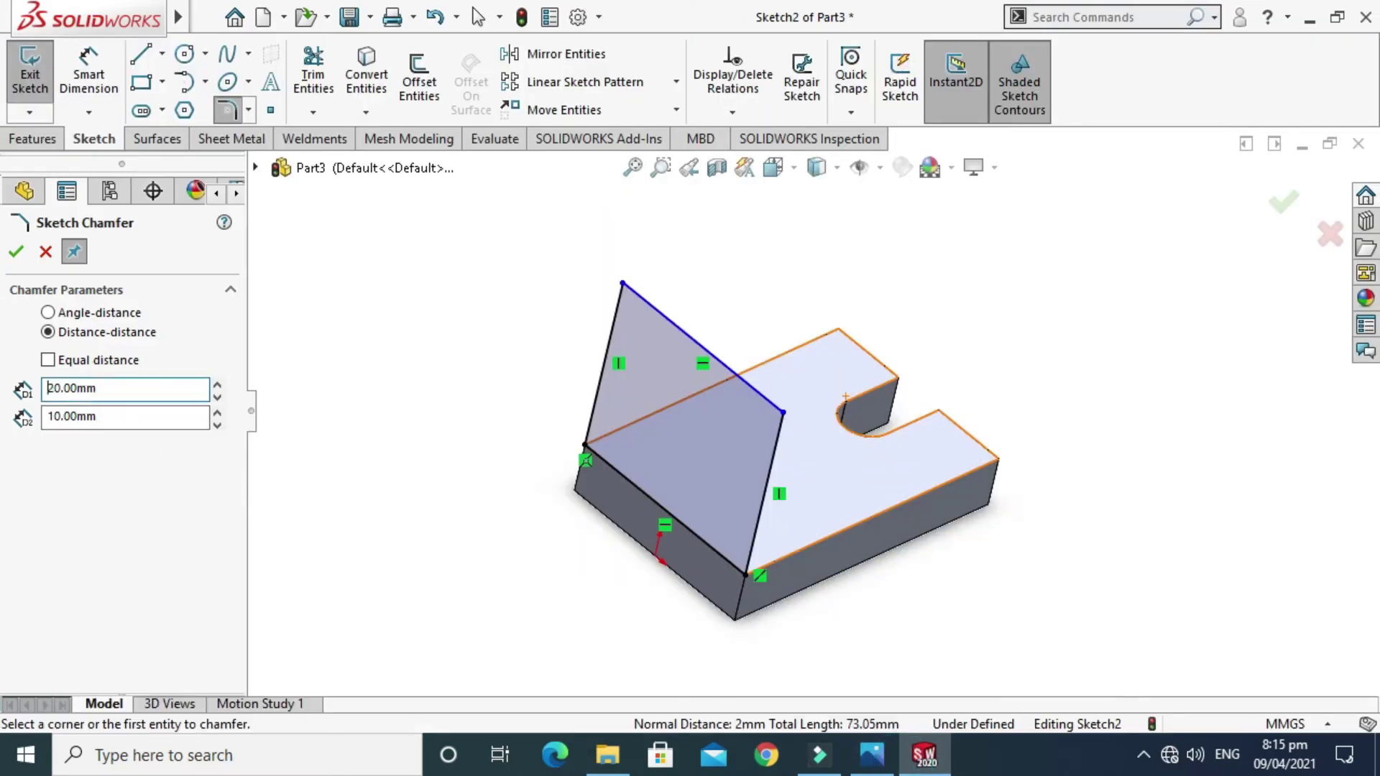
{"action": "left_click", "coordinate": [770, 408]}
{"action": "scroll", "coordinate": [771, 411], "scroll_direction": "down", "scroll_amount": 3}
{"action": "left_click", "coordinate": [789, 466]}
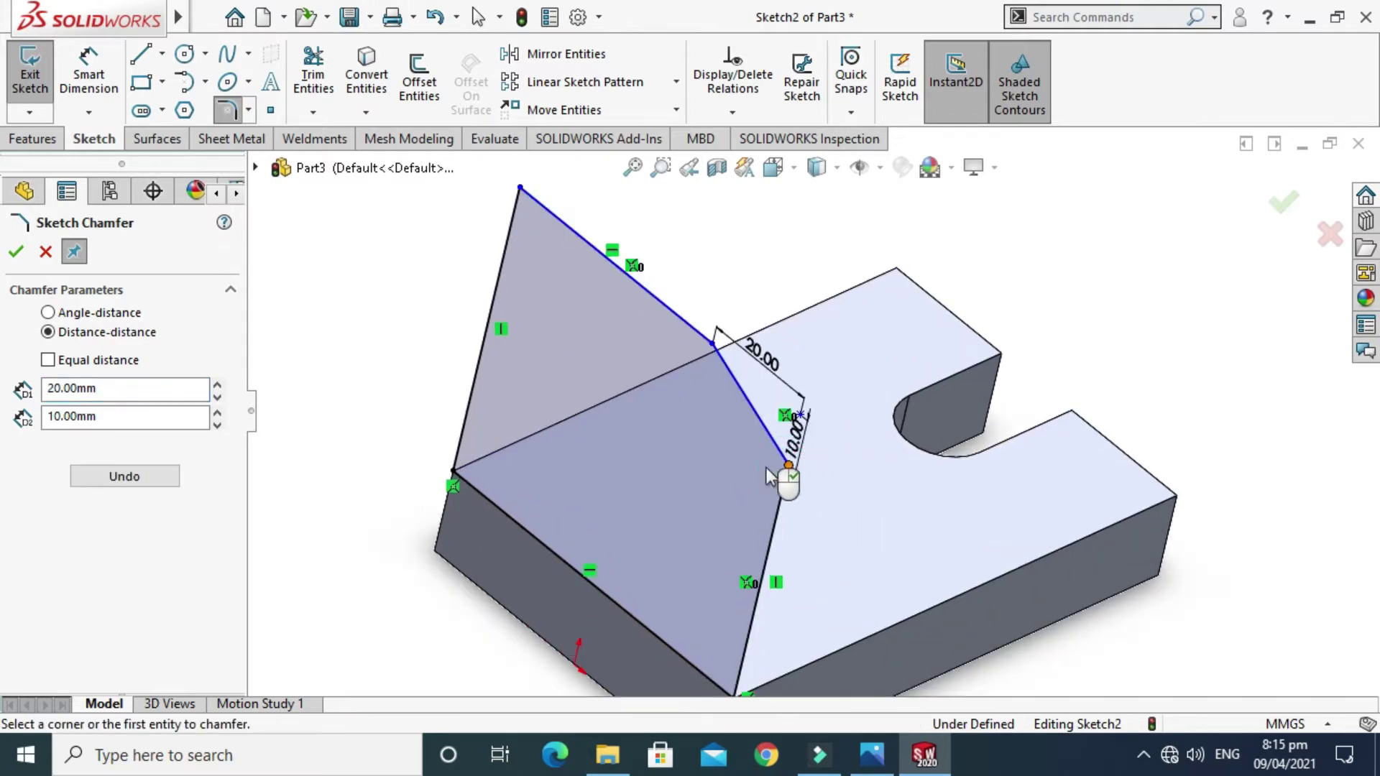
Adjust the second chamfer distance and confirm the 20 by 10 mm chamfer
{"action": "left_click", "coordinate": [926, 760]}
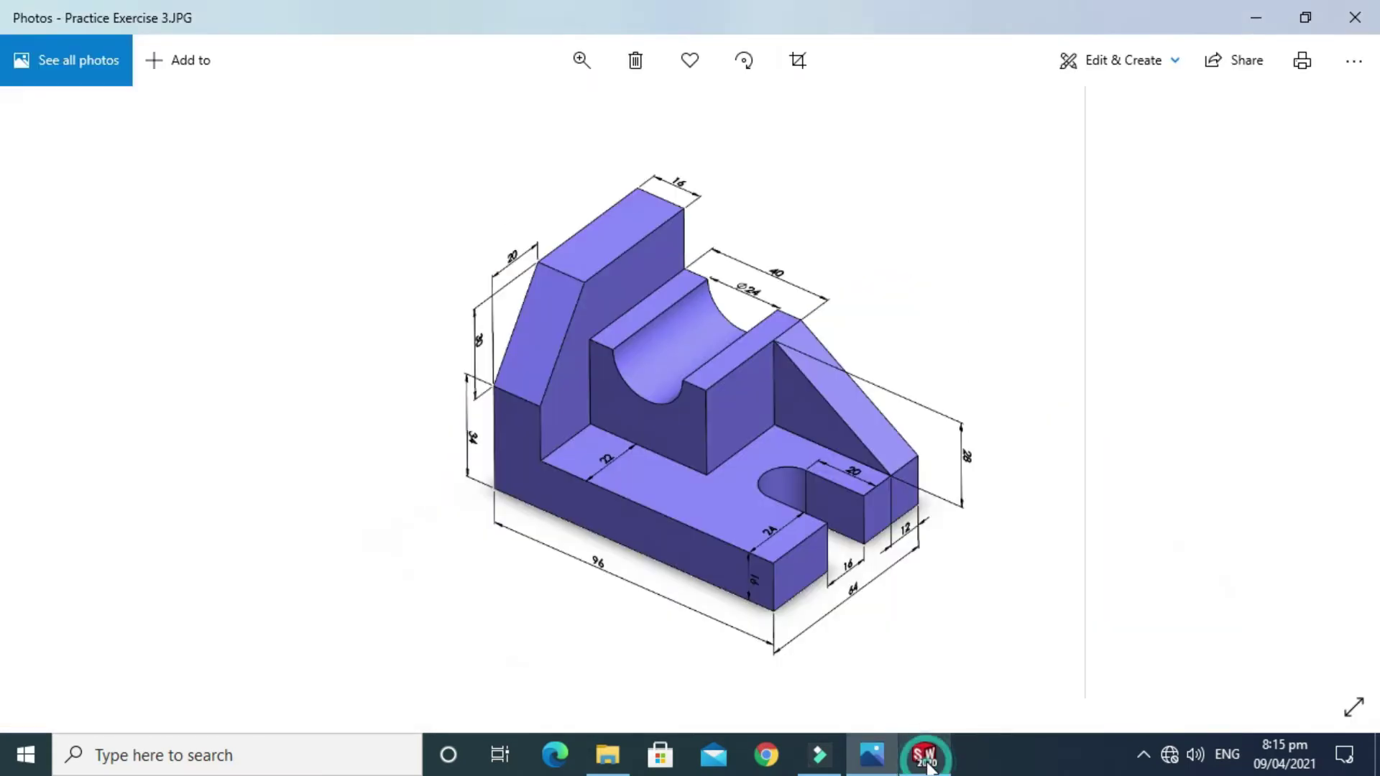
{"action": "left_click", "coordinate": [926, 764]}
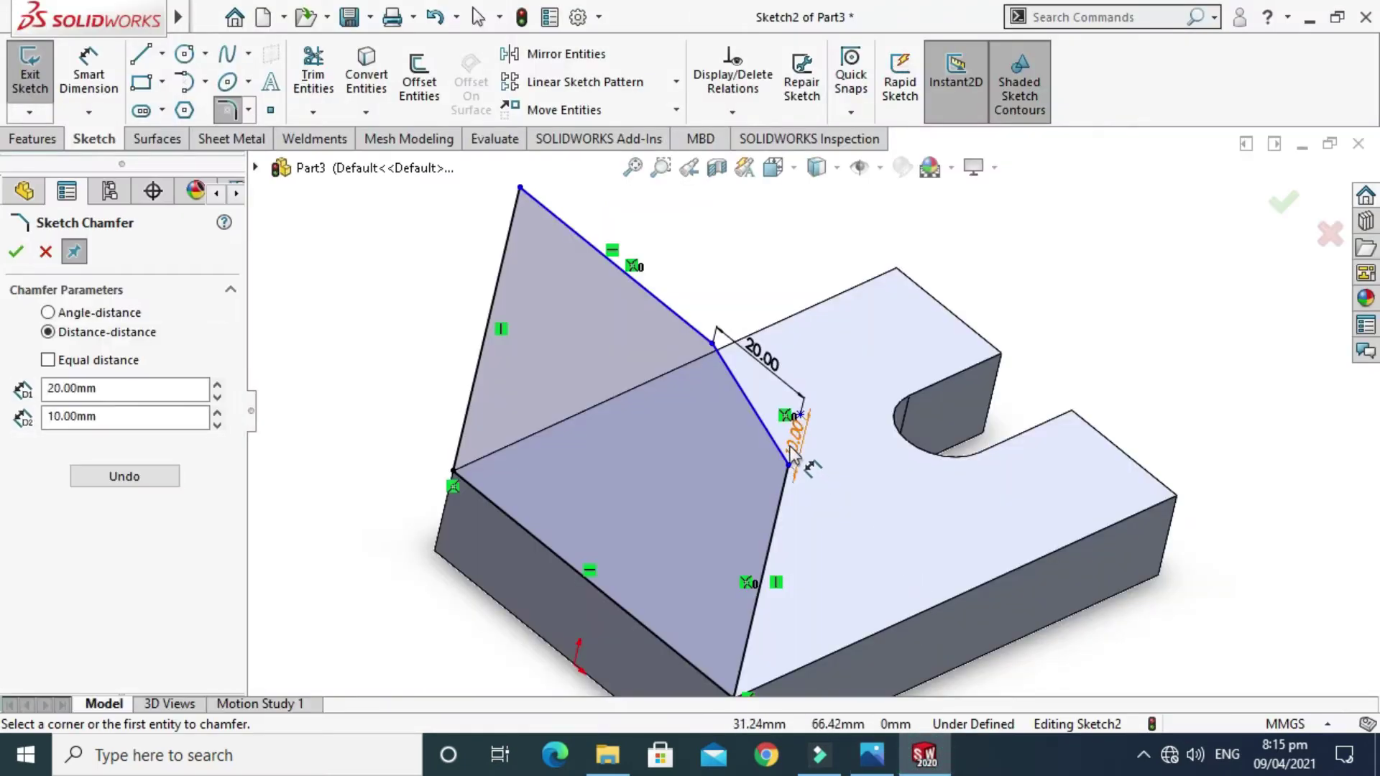
{"action": "left_click", "coordinate": [107, 419]}
{"action": "double_click", "coordinate": [108, 417]}
{"action": "type", "text": "3"}
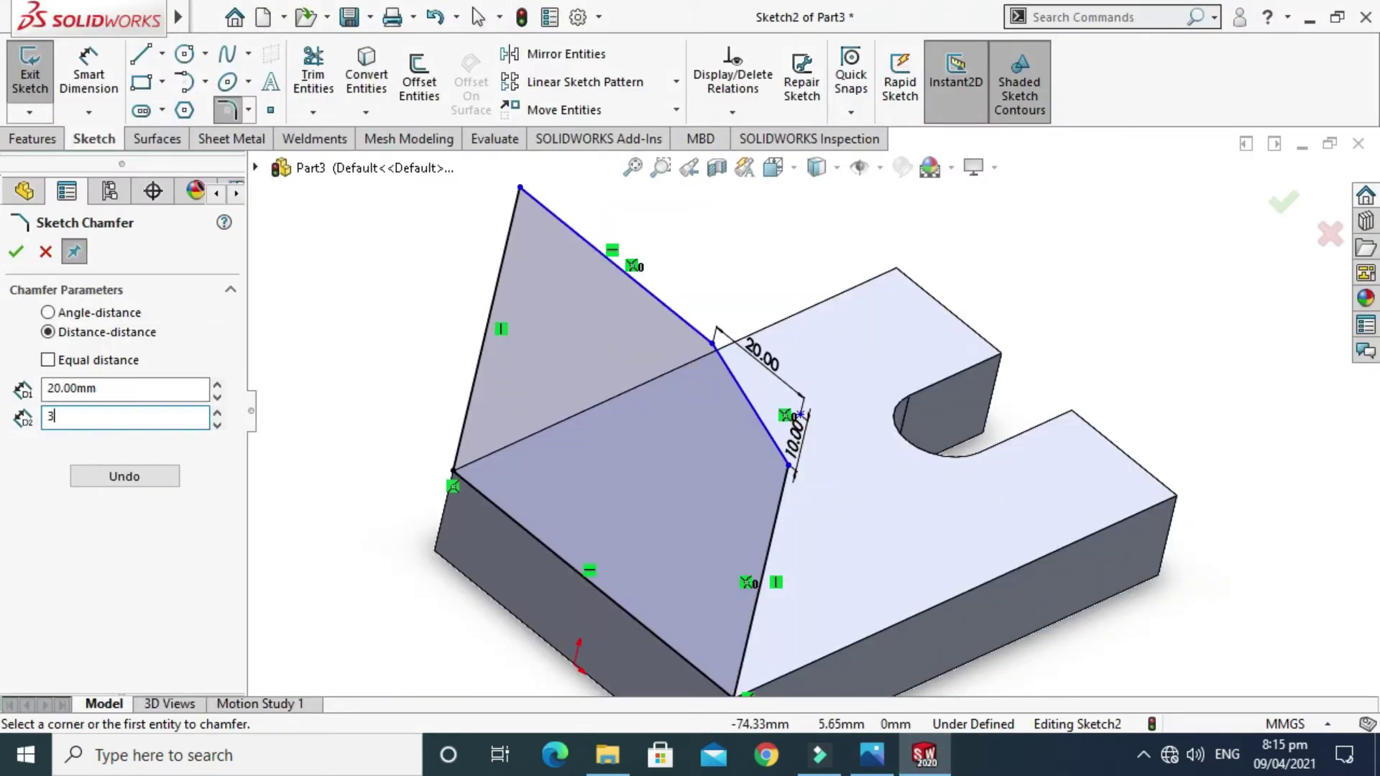
{"action": "left_click", "coordinate": [15, 251]}
{"action": "scroll", "coordinate": [788, 463], "scroll_direction": "down", "scroll_amount": 2}
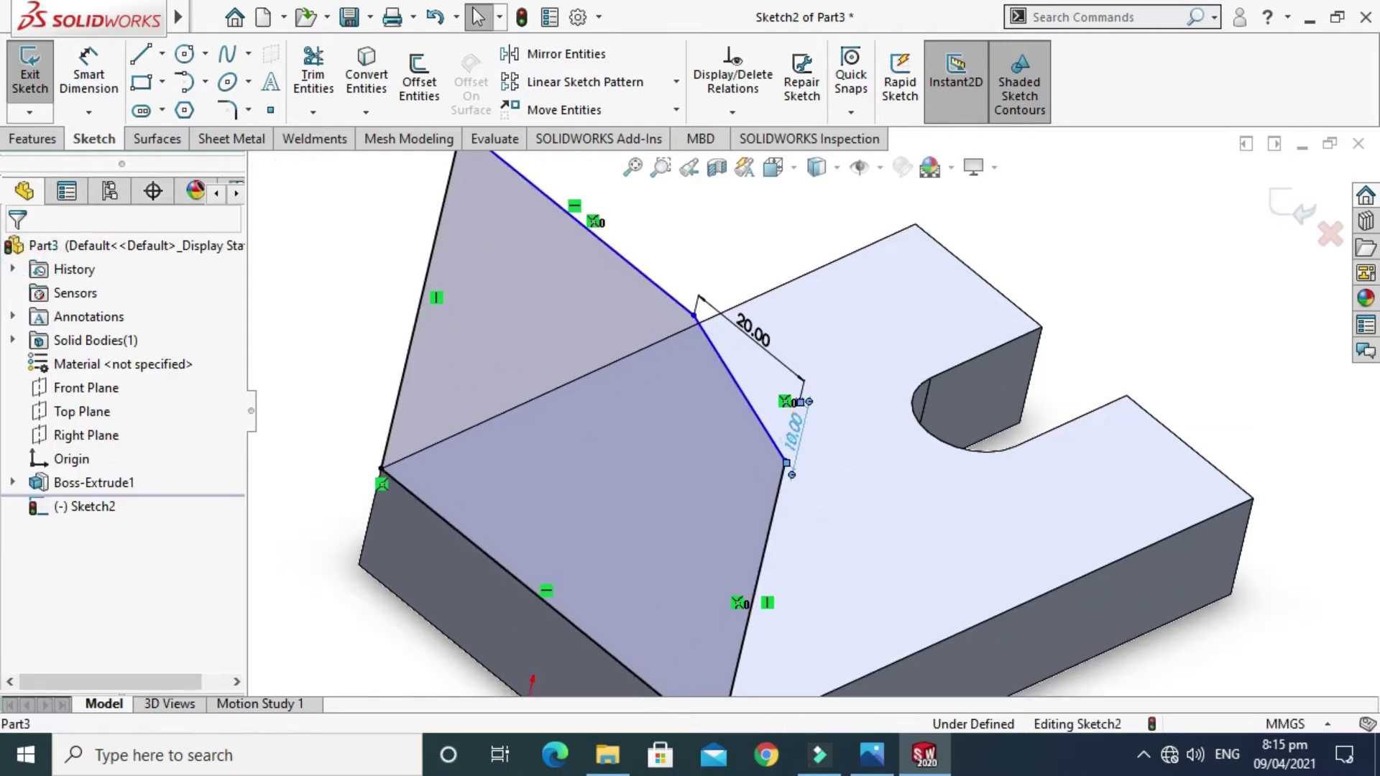
Change the chamfer's 10.00 mm dimension to 30 mm
{"action": "double_click", "coordinate": [793, 430]}
{"action": "type", "text": "30"}
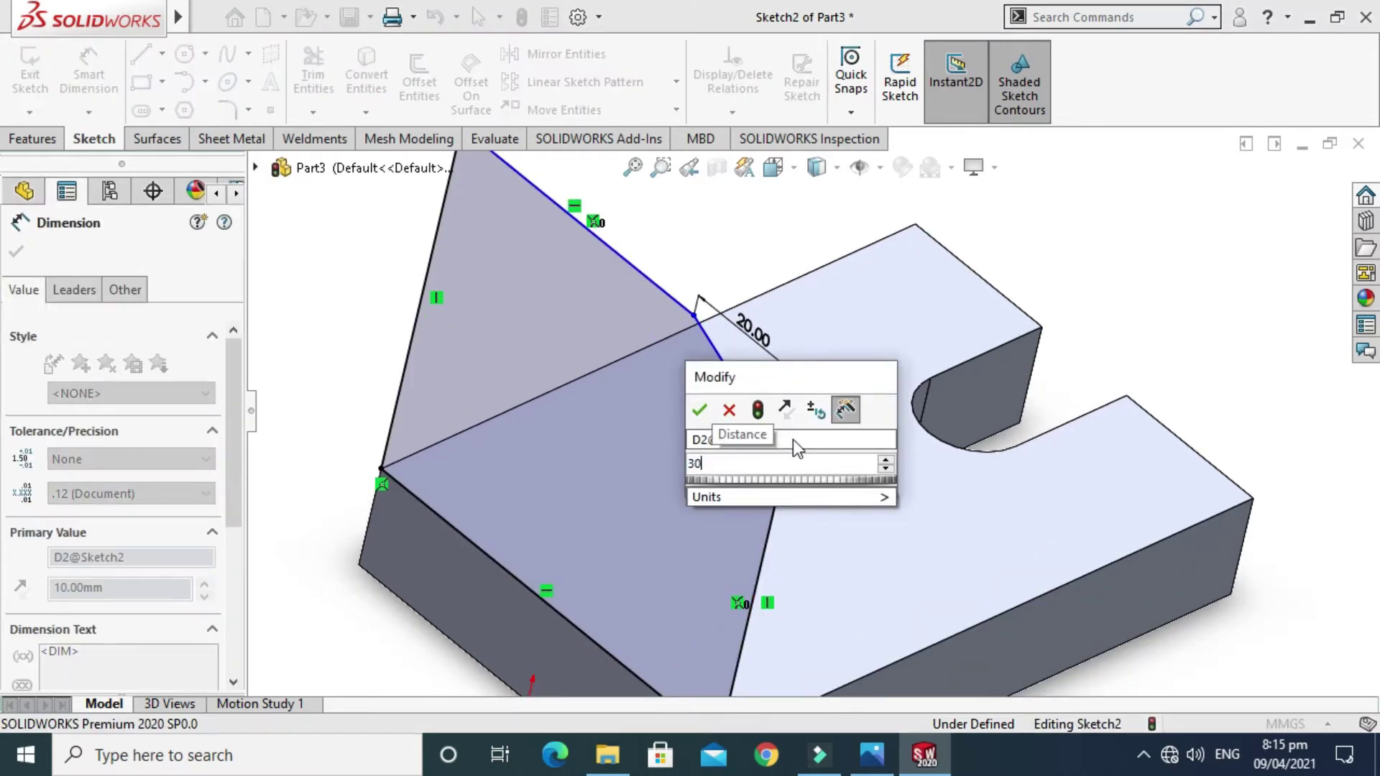
{"action": "key", "text": "Return"}
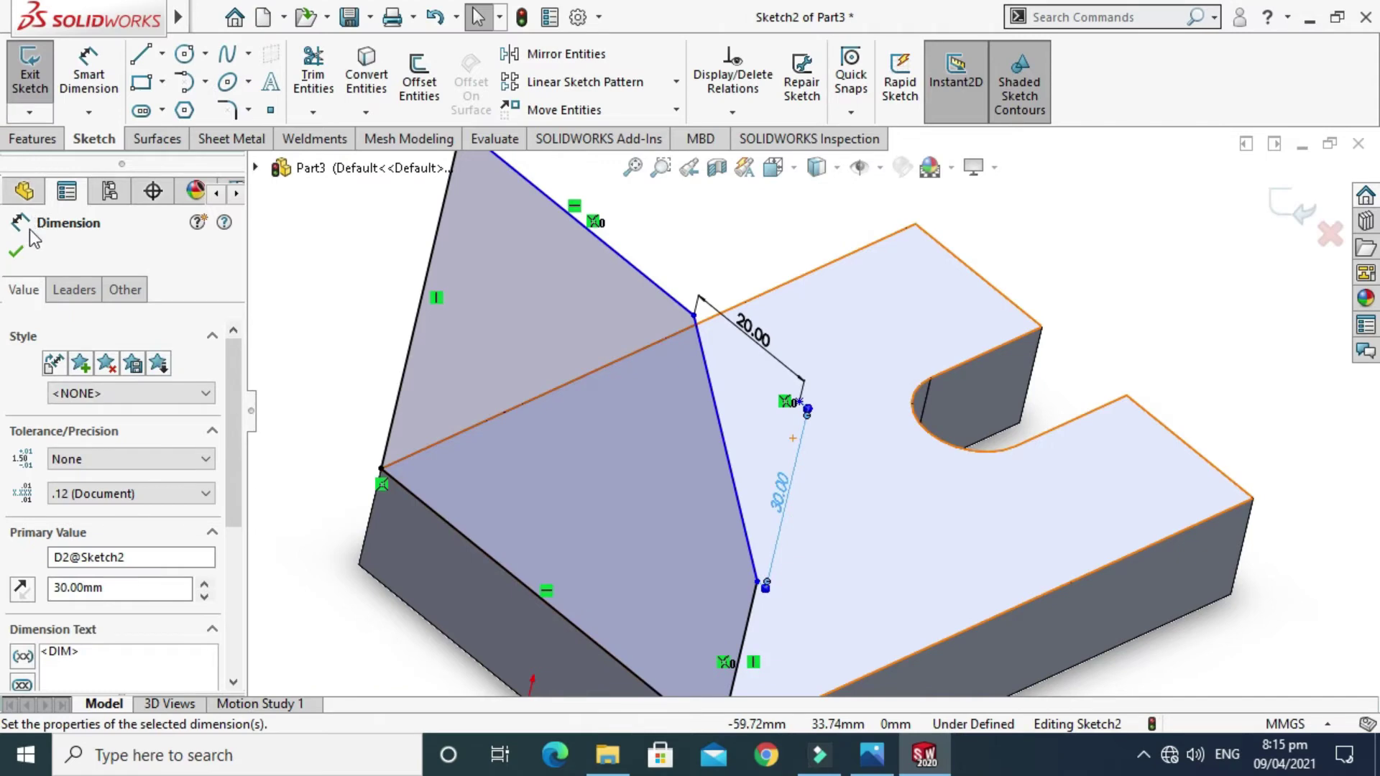
{"action": "left_click", "coordinate": [16, 251]}
{"action": "scroll", "coordinate": [890, 261], "scroll_direction": "up", "scroll_amount": 3}
Rotate the view to see the profile and compare it with the reference drawing
{"action": "right_click", "coordinate": [921, 243]}
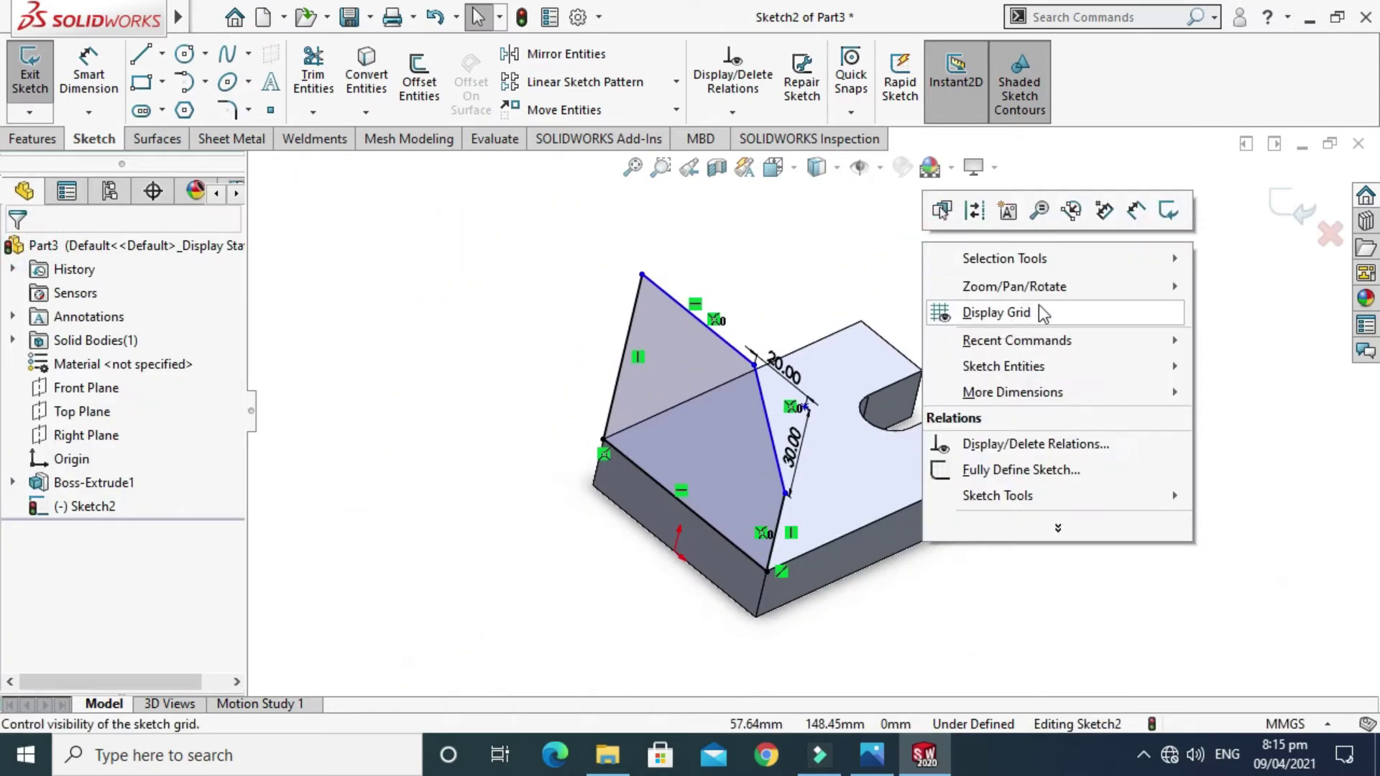
{"action": "mouse_move", "coordinate": [980, 284]}
{"action": "left_click", "coordinate": [898, 363]}
{"action": "mouse_move", "coordinate": [898, 363]}
{"action": "left_mouse_down"}
{"action": "mouse_move", "coordinate": [633, 402]}
{"action": "mouse_move", "coordinate": [745, 314]}
{"action": "mouse_move", "coordinate": [625, 378]}
{"action": "mouse_move", "coordinate": [720, 287]}
{"action": "left_mouse_up"}
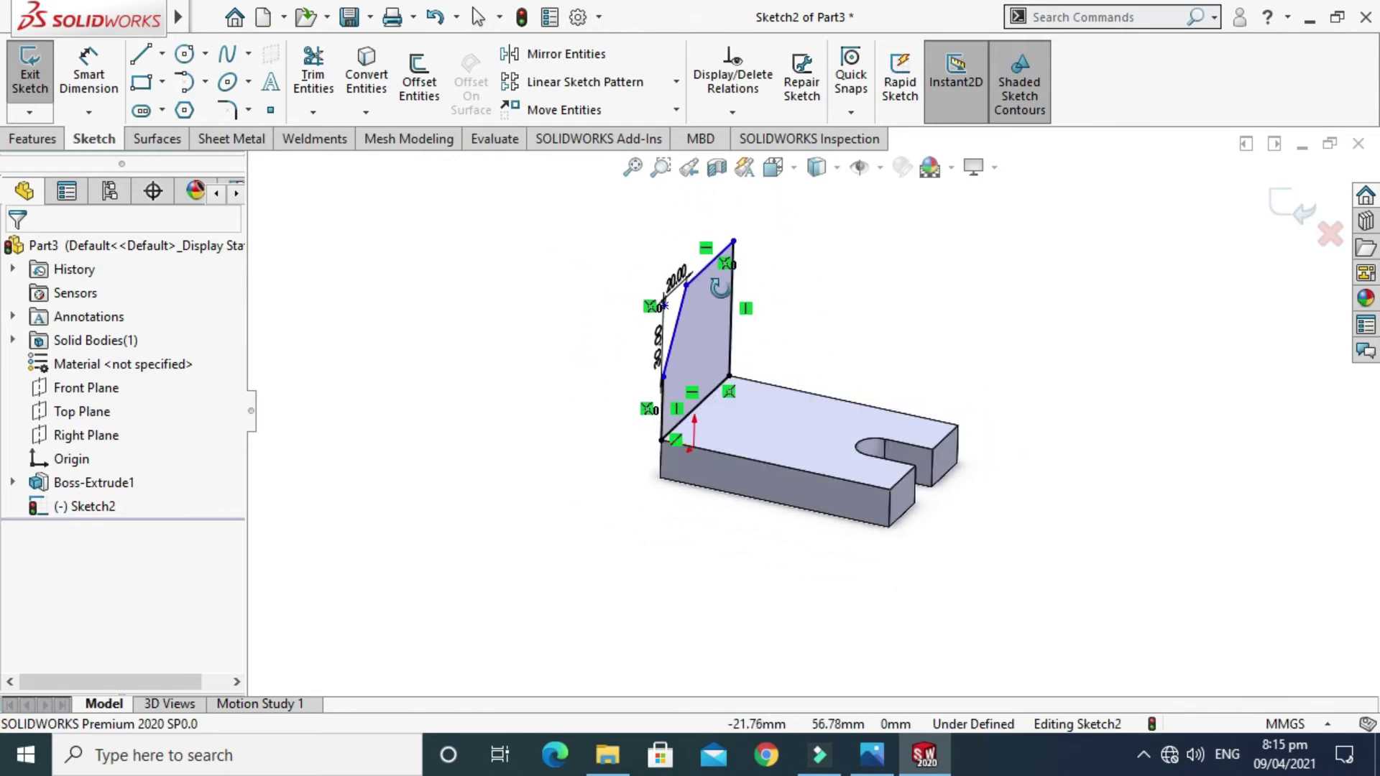
{"action": "scroll", "coordinate": [720, 287], "scroll_direction": "down", "scroll_amount": 2}
{"action": "left_click", "coordinate": [883, 761]}
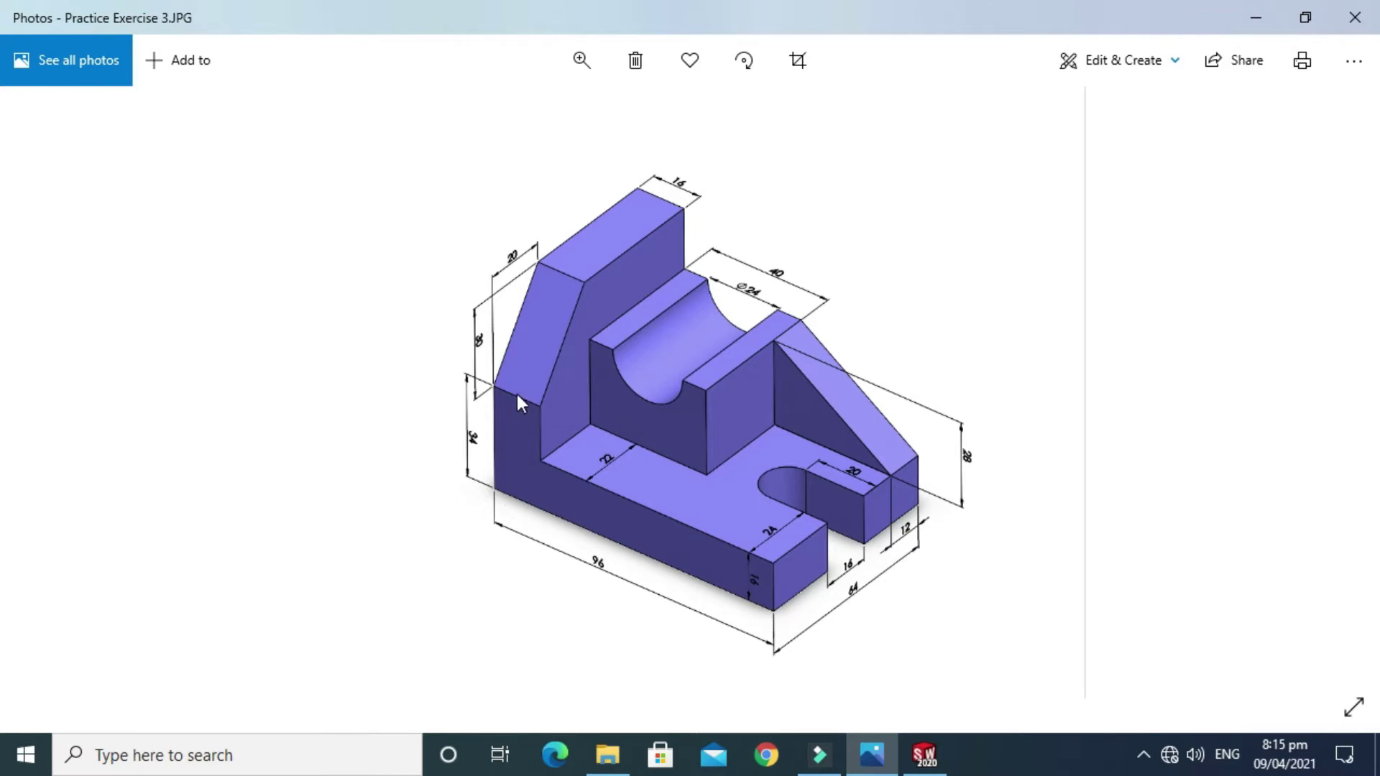
{"action": "left_click", "coordinate": [924, 754]}
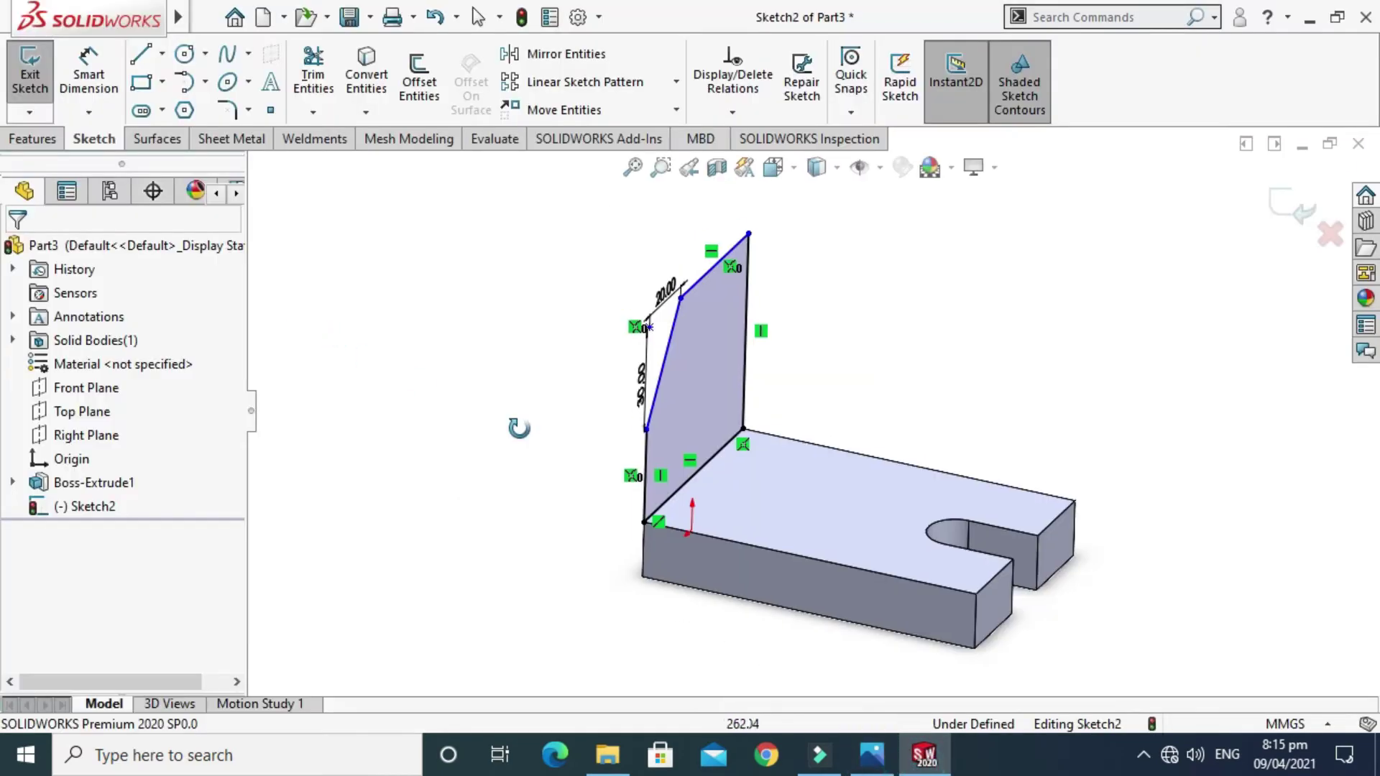
Add a height dimension from the inclined line's lower end to the bottom base corner
{"action": "left_click_drag", "start_coordinate": [839, 299], "coordinate": [725, 446]}
{"action": "left_click", "coordinate": [89, 72]}
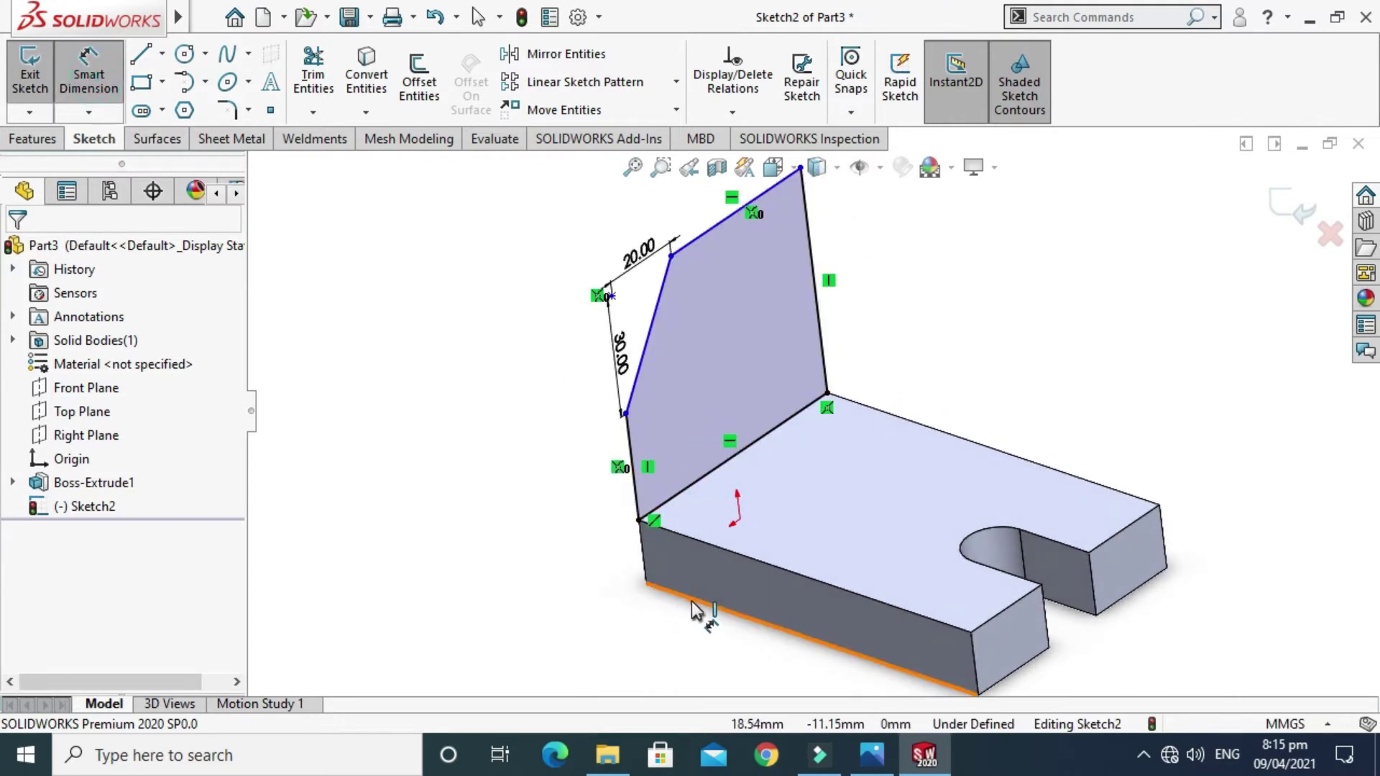
{"action": "left_click", "coordinate": [625, 414]}
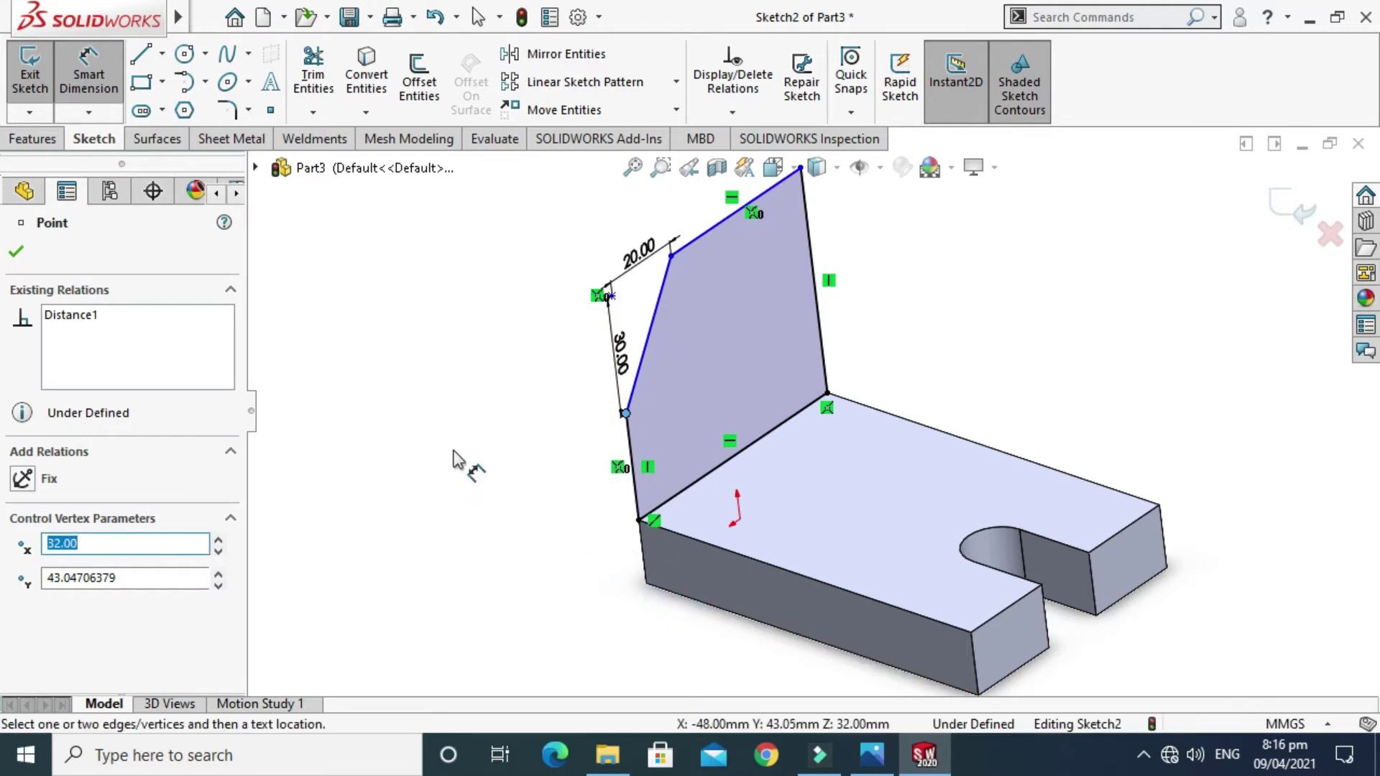
{"action": "key", "text": "Escape"}
{"action": "left_click", "coordinate": [86, 74]}
{"action": "scroll", "coordinate": [637, 490], "scroll_direction": "down", "scroll_amount": 1}
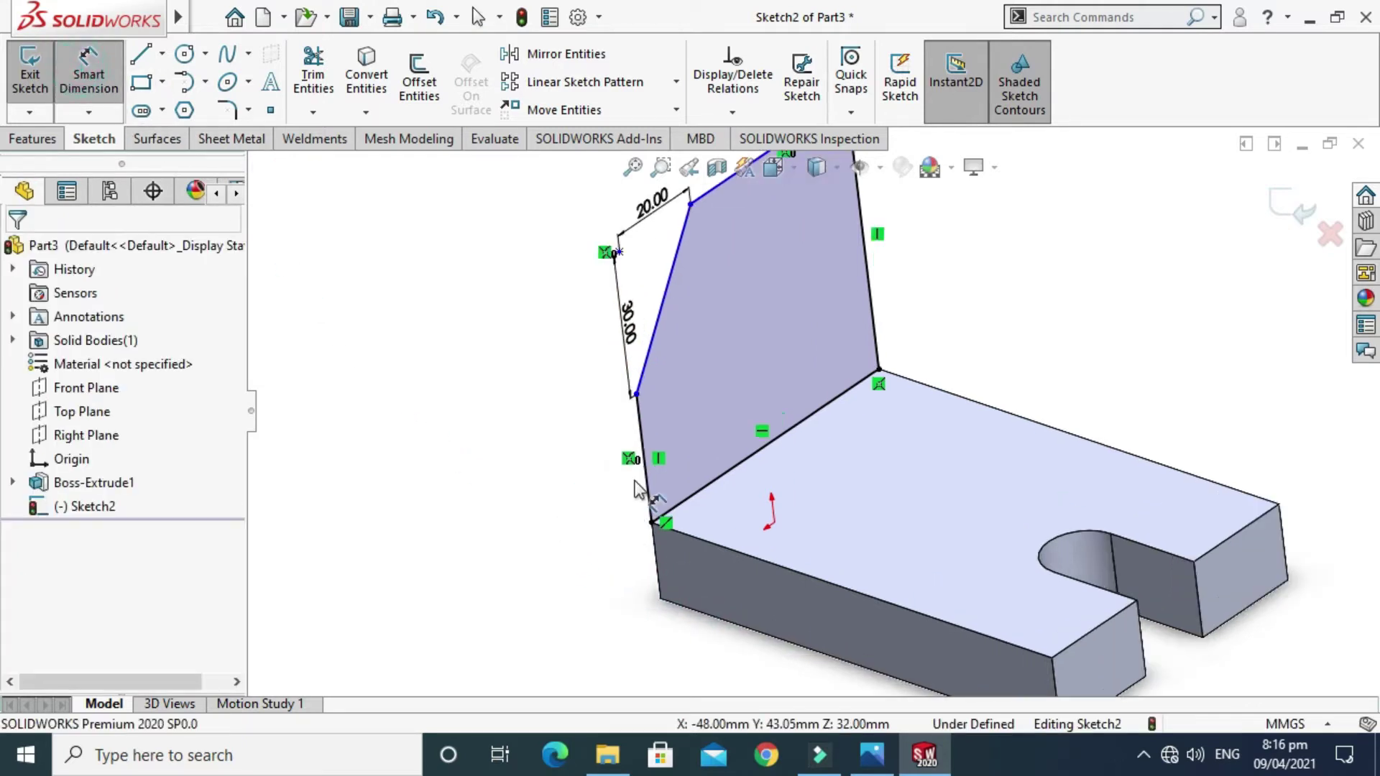
{"action": "left_click", "coordinate": [636, 394]}
{"action": "left_click", "coordinate": [659, 598]}
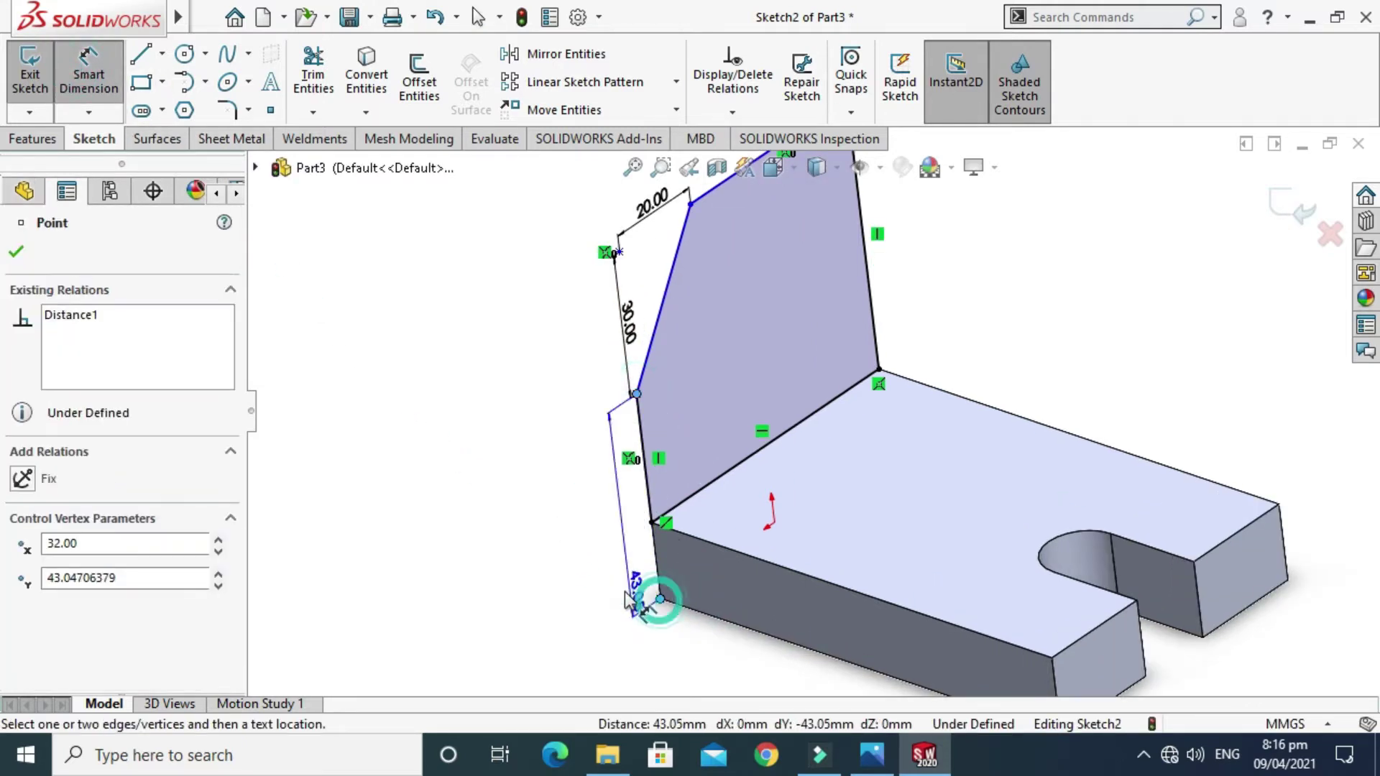
{"action": "left_click", "coordinate": [517, 557]}
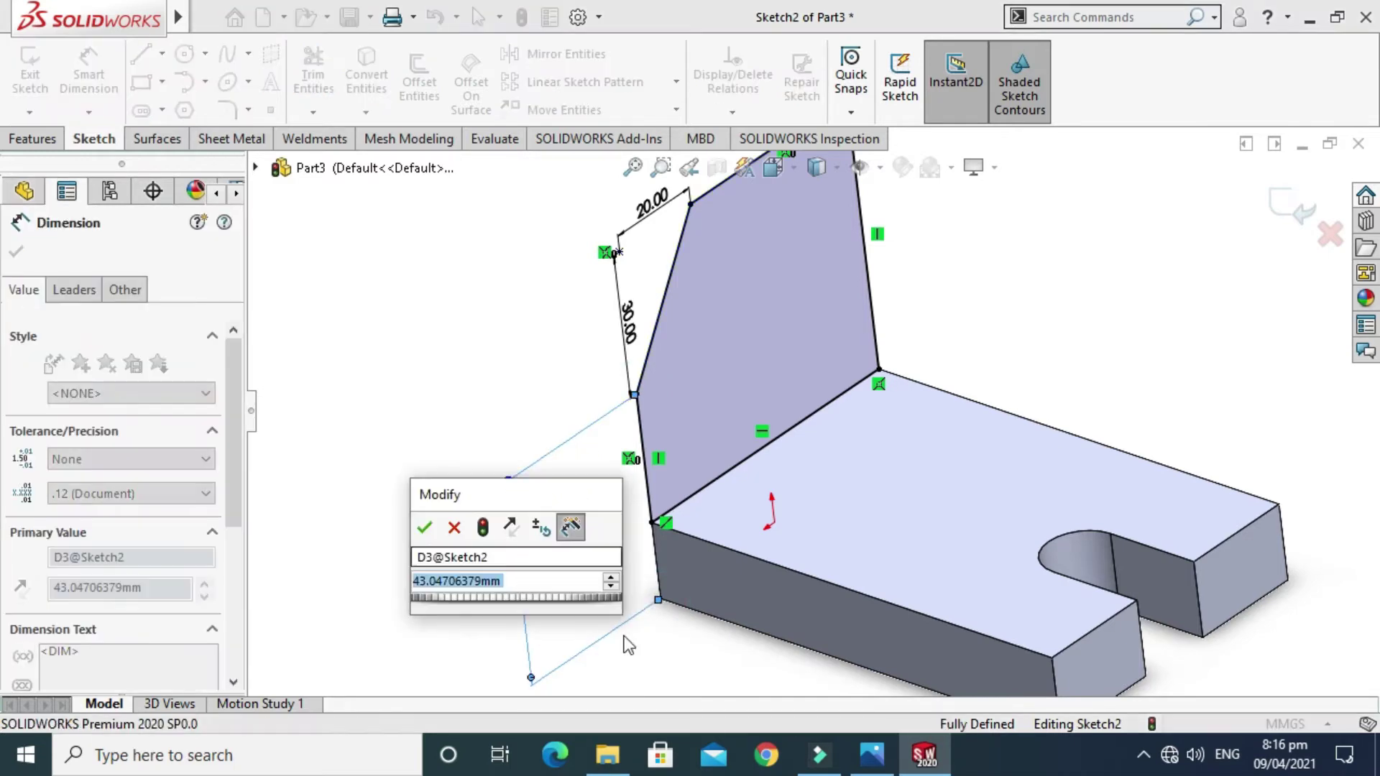
Set that height to 34 mm and compare the fully defined sketch with the reference
{"action": "left_click", "coordinate": [871, 755]}
{"action": "left_click", "coordinate": [871, 754]}
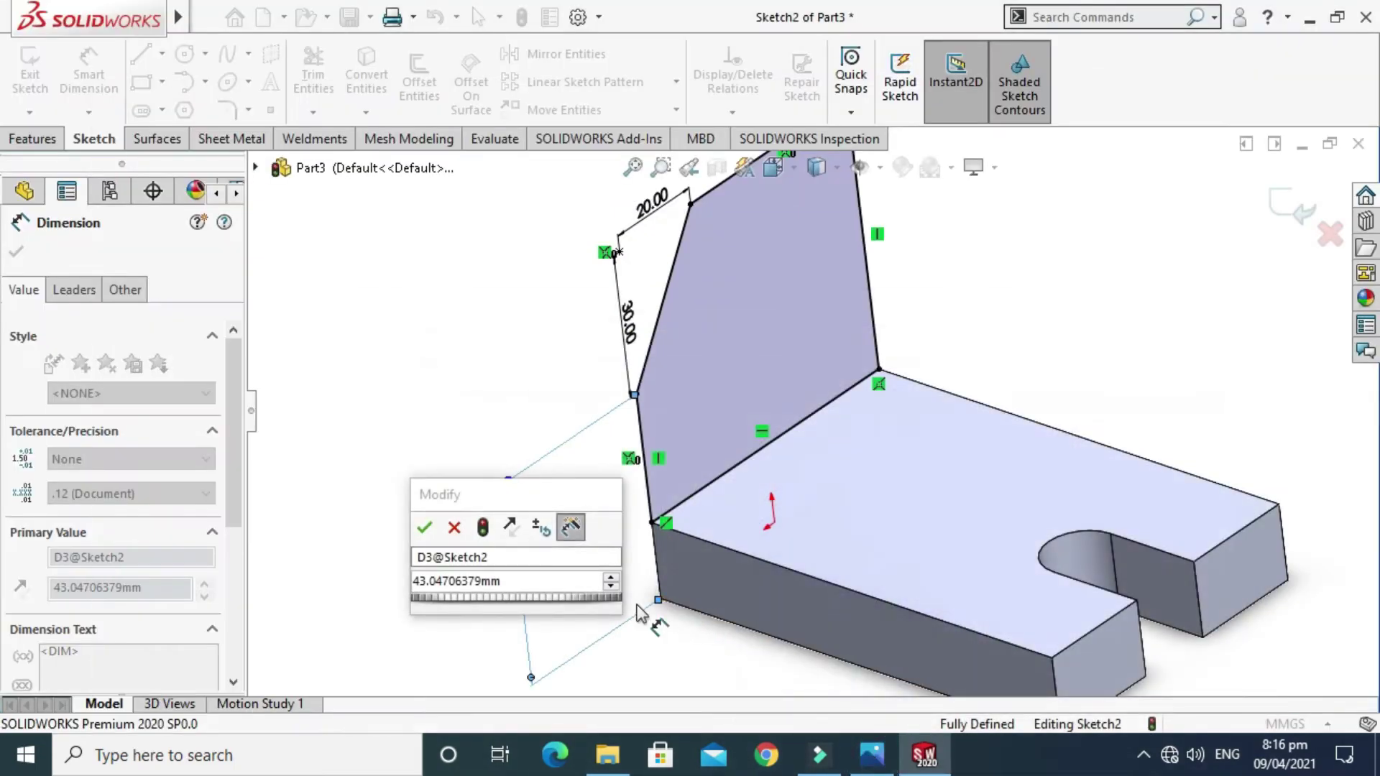
{"action": "double_click", "coordinate": [539, 581]}
{"action": "type", "text": "50"}
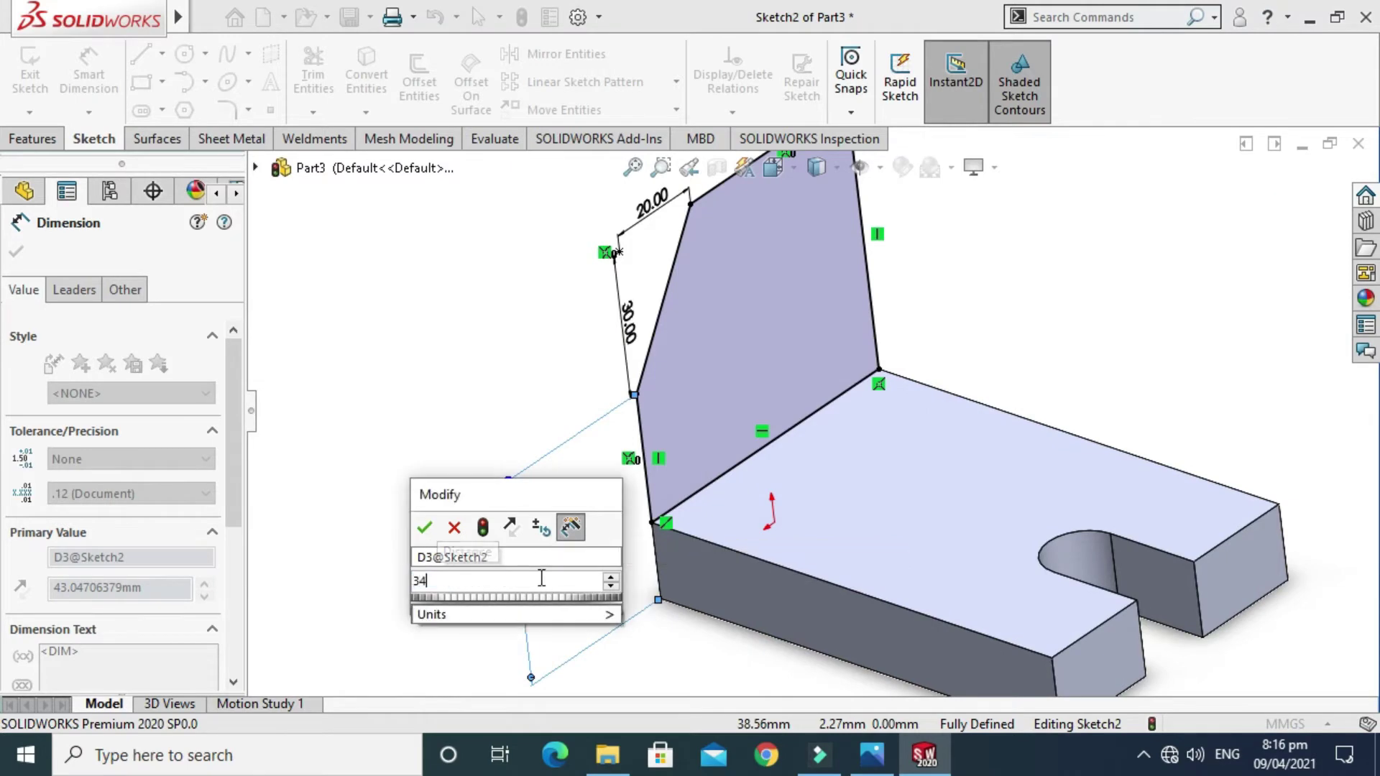
{"action": "key", "text": "Return"}
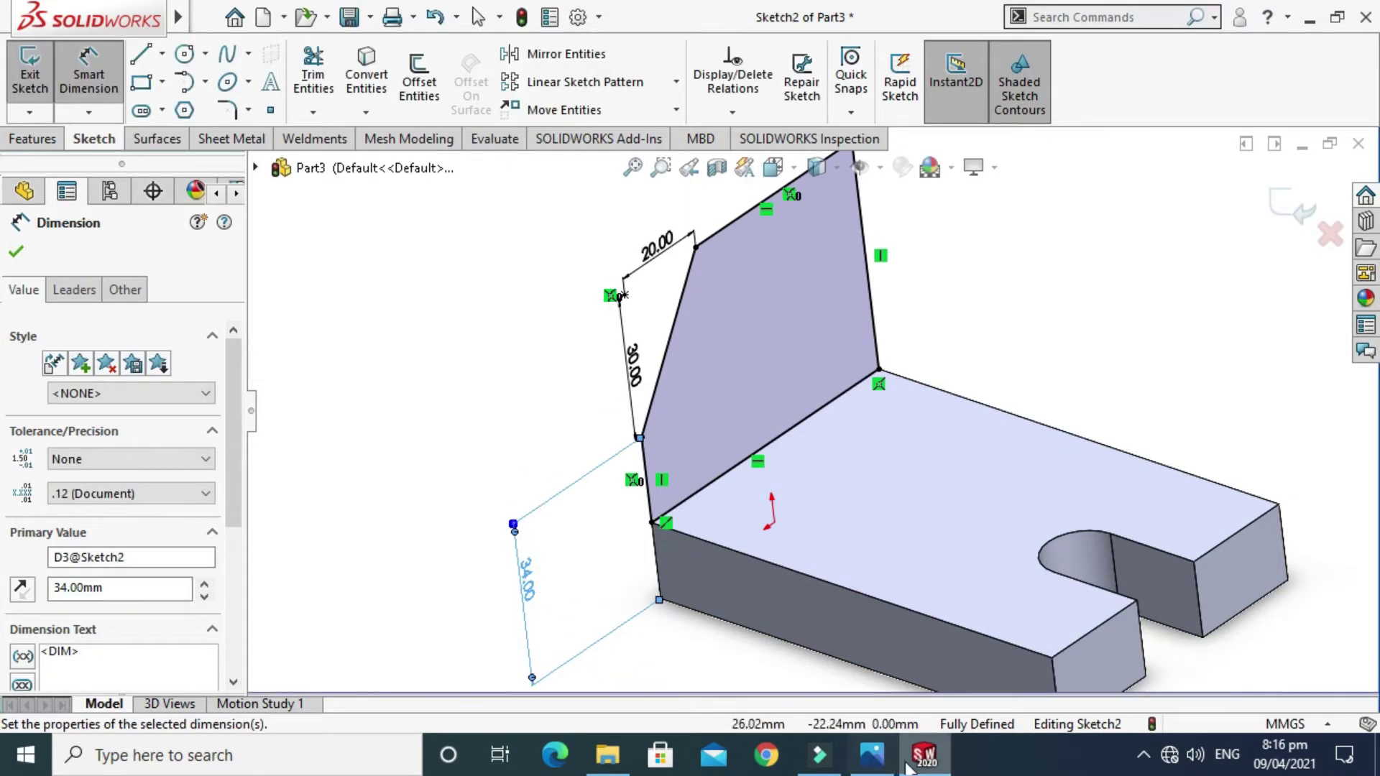
{"action": "left_click", "coordinate": [909, 765]}
{"action": "left_click", "coordinate": [909, 766]}
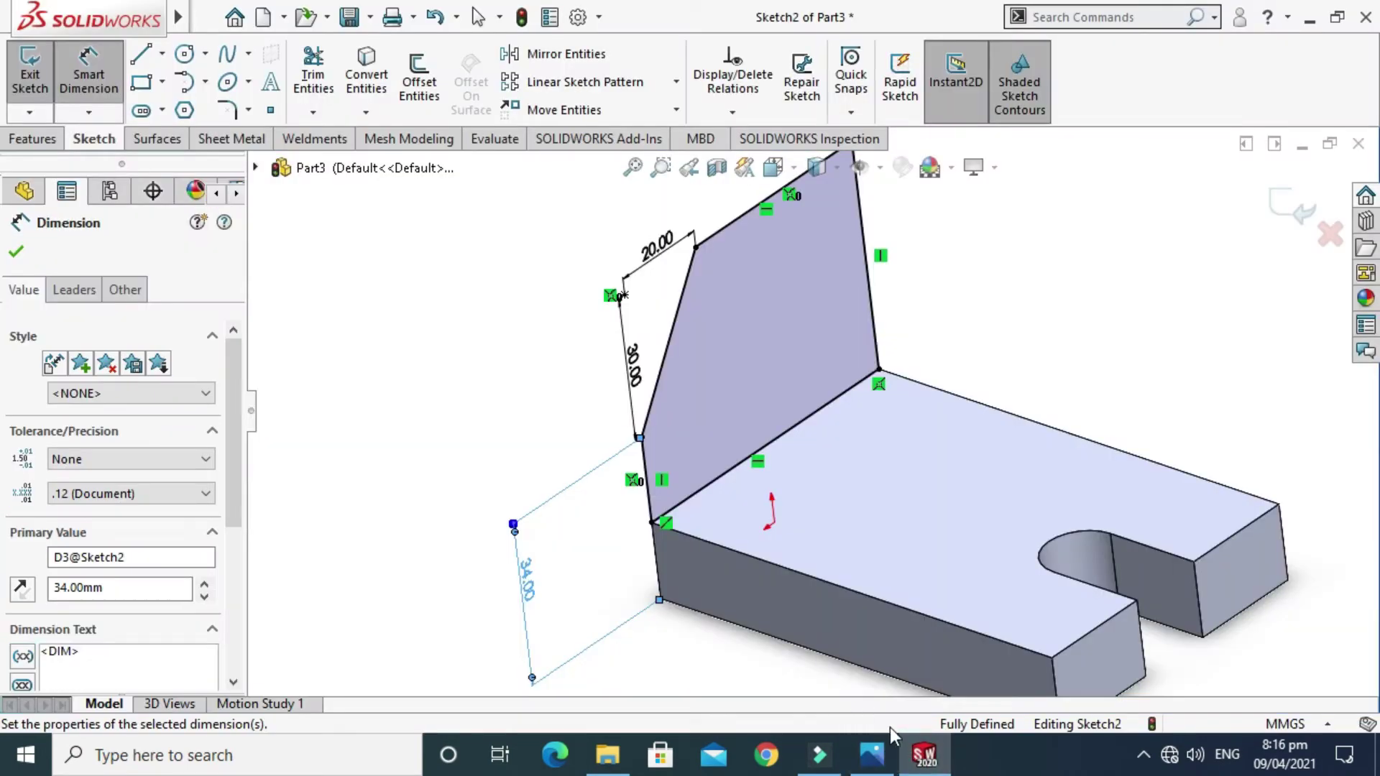
{"action": "left_click", "coordinate": [871, 754]}
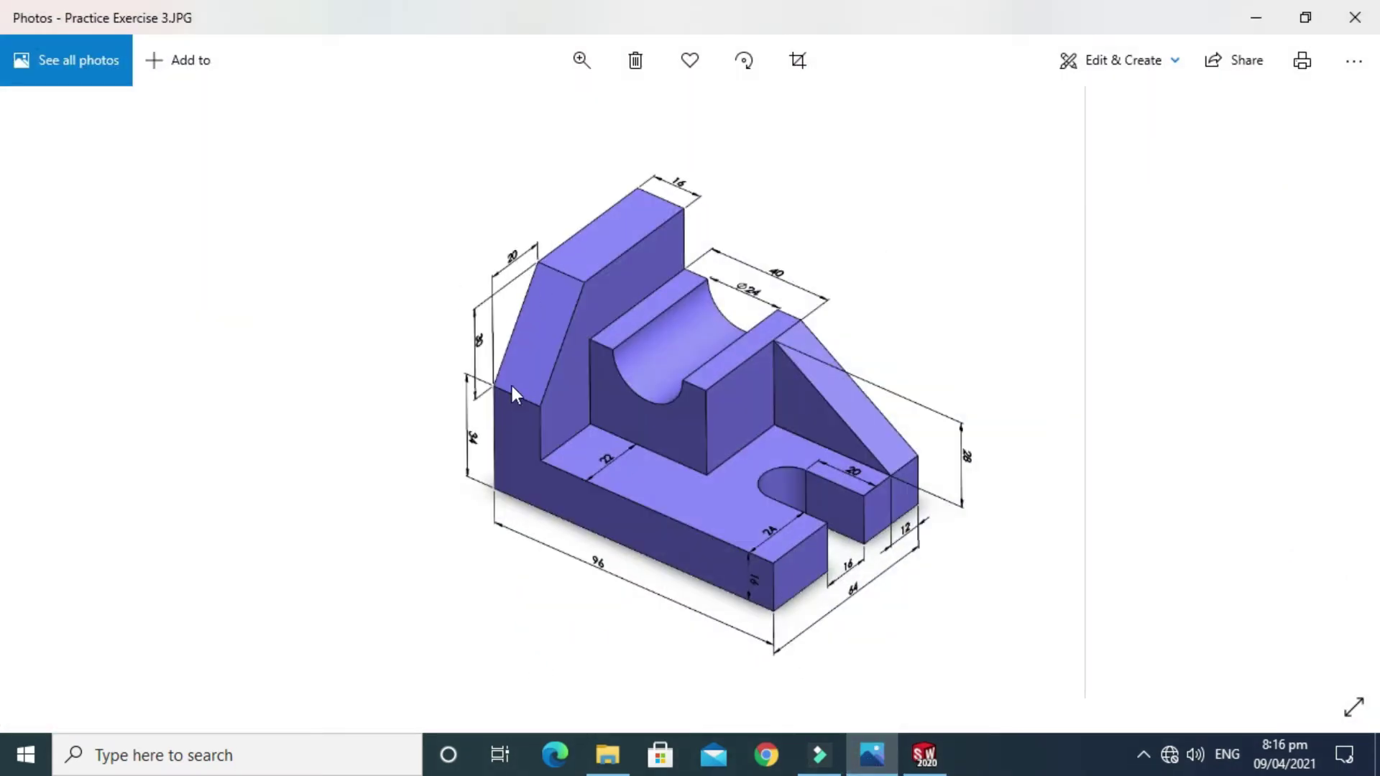
Check Sketch2's top vertex and zoomed-out view against the reference drawing
{"action": "left_click", "coordinate": [924, 754]}
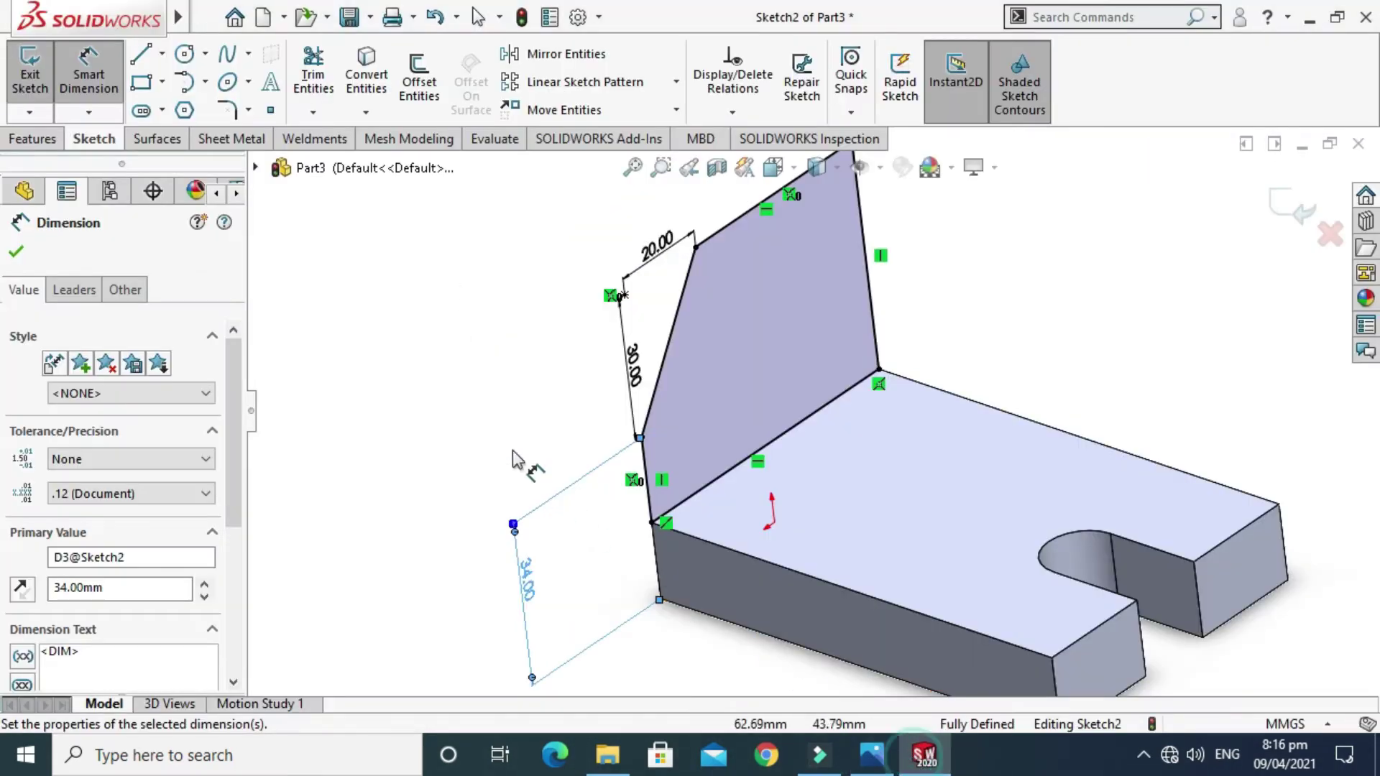
{"action": "left_click", "coordinate": [696, 249]}
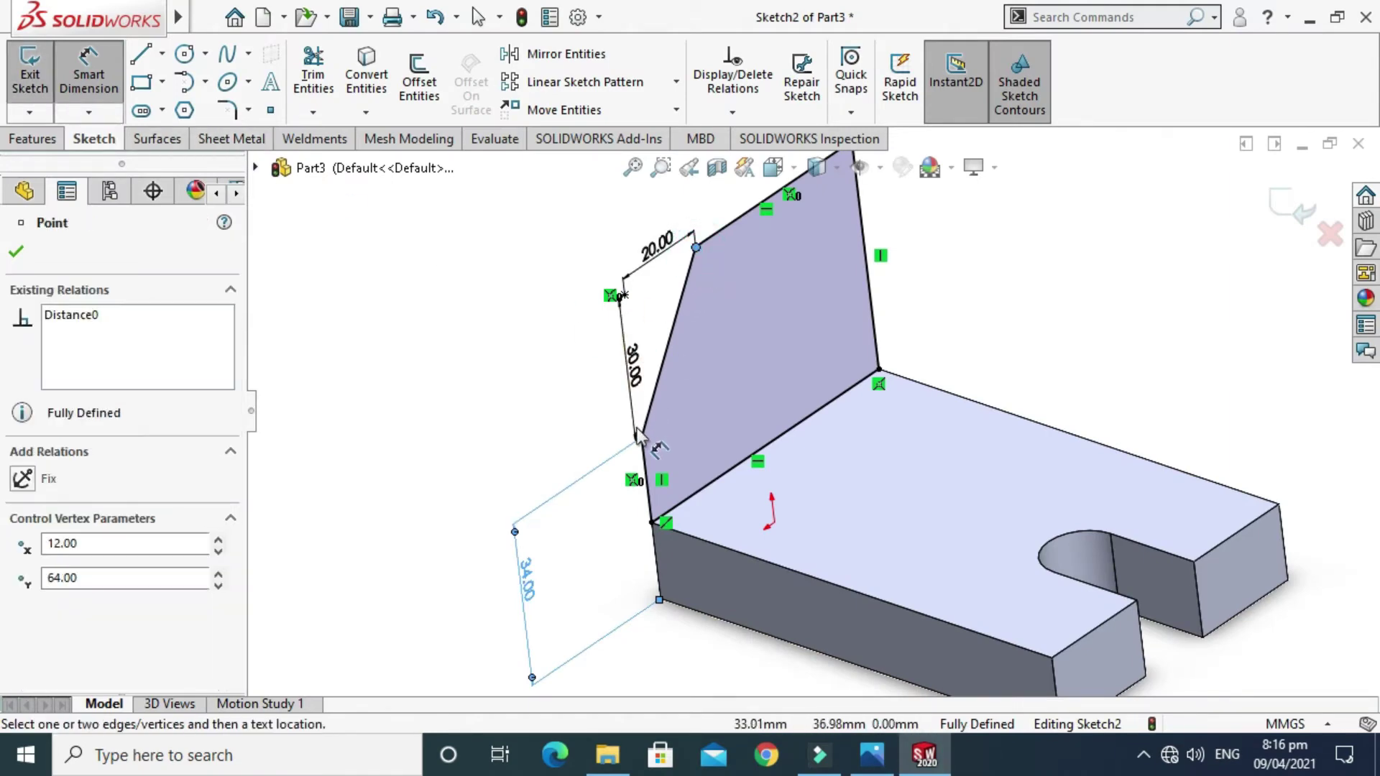
{"action": "key", "text": "Escape"}
{"action": "scroll", "coordinate": [633, 384], "scroll_direction": "down", "scroll_amount": 2}
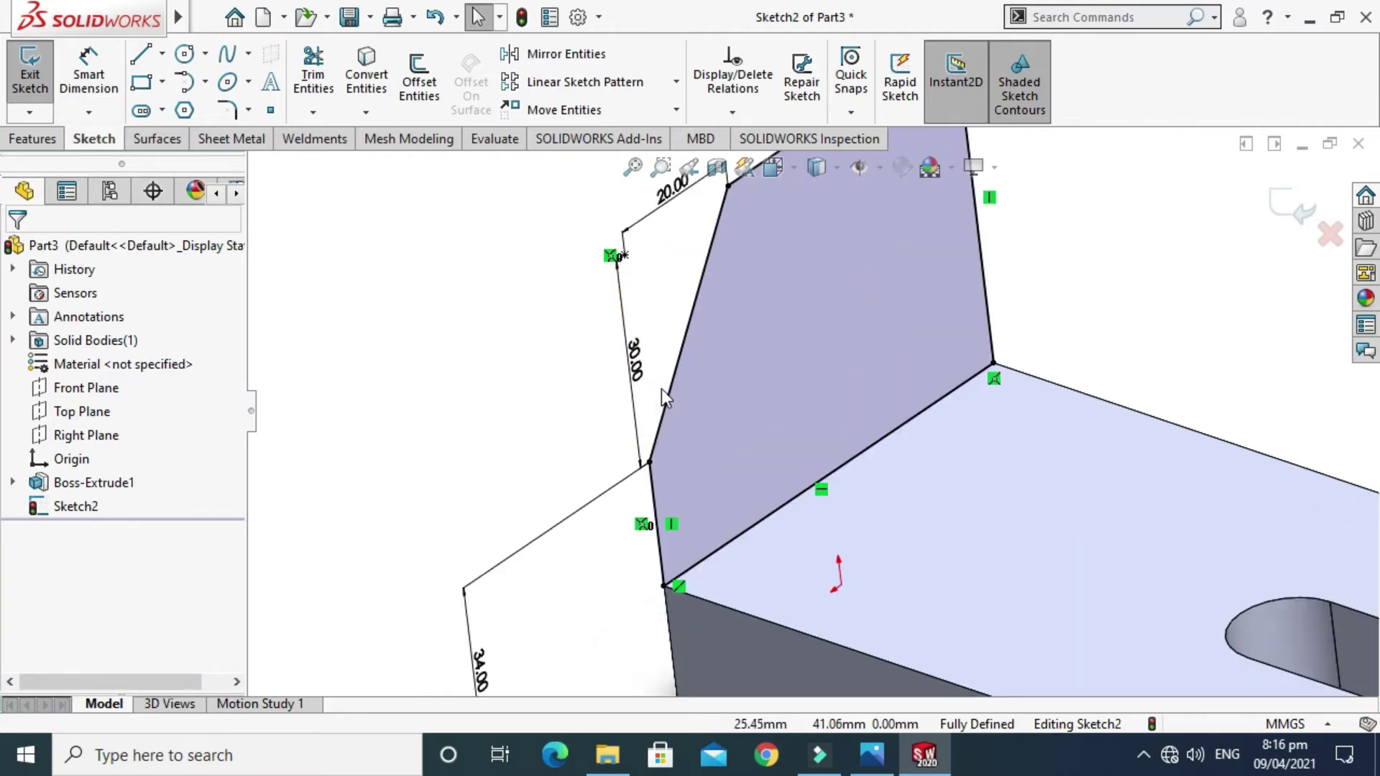
{"action": "scroll", "coordinate": [676, 343], "scroll_direction": "up", "scroll_amount": 2}
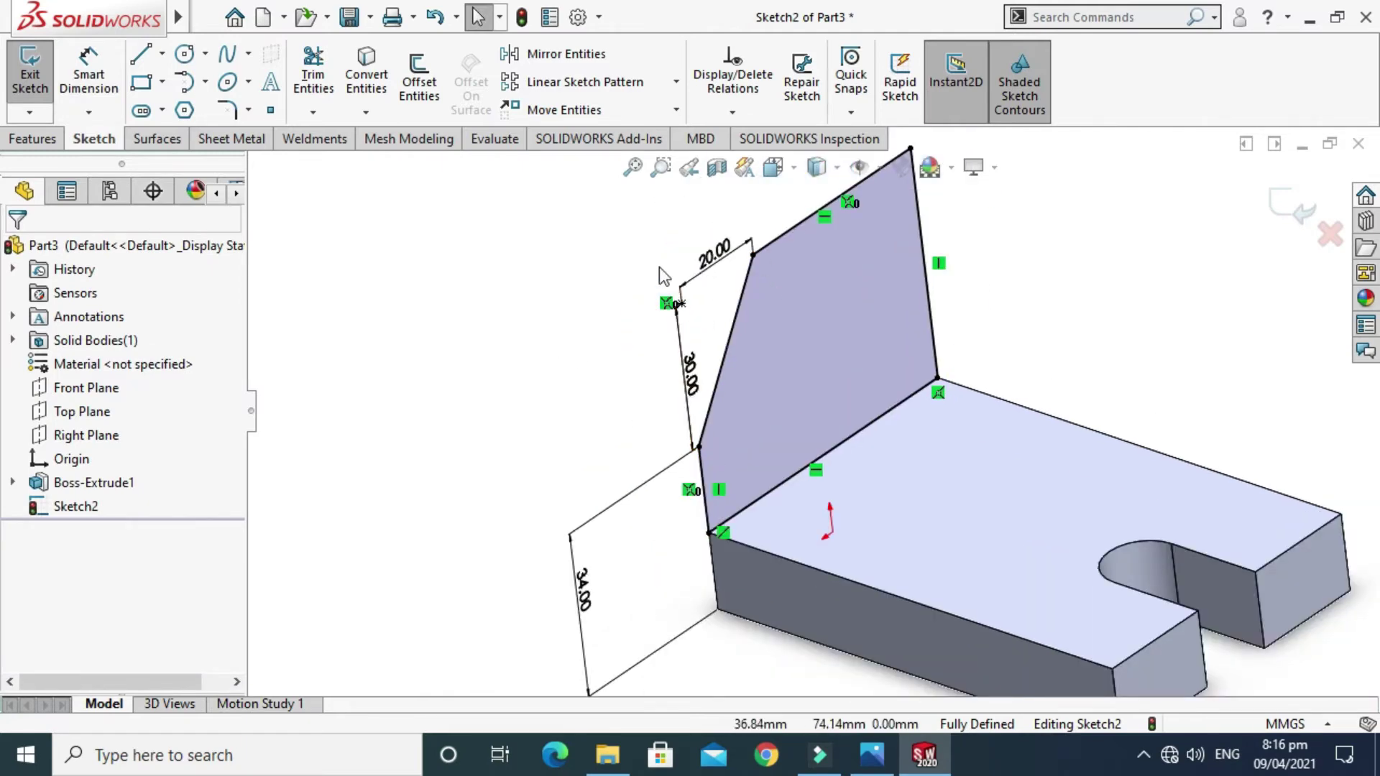
{"action": "key", "text": "z"}
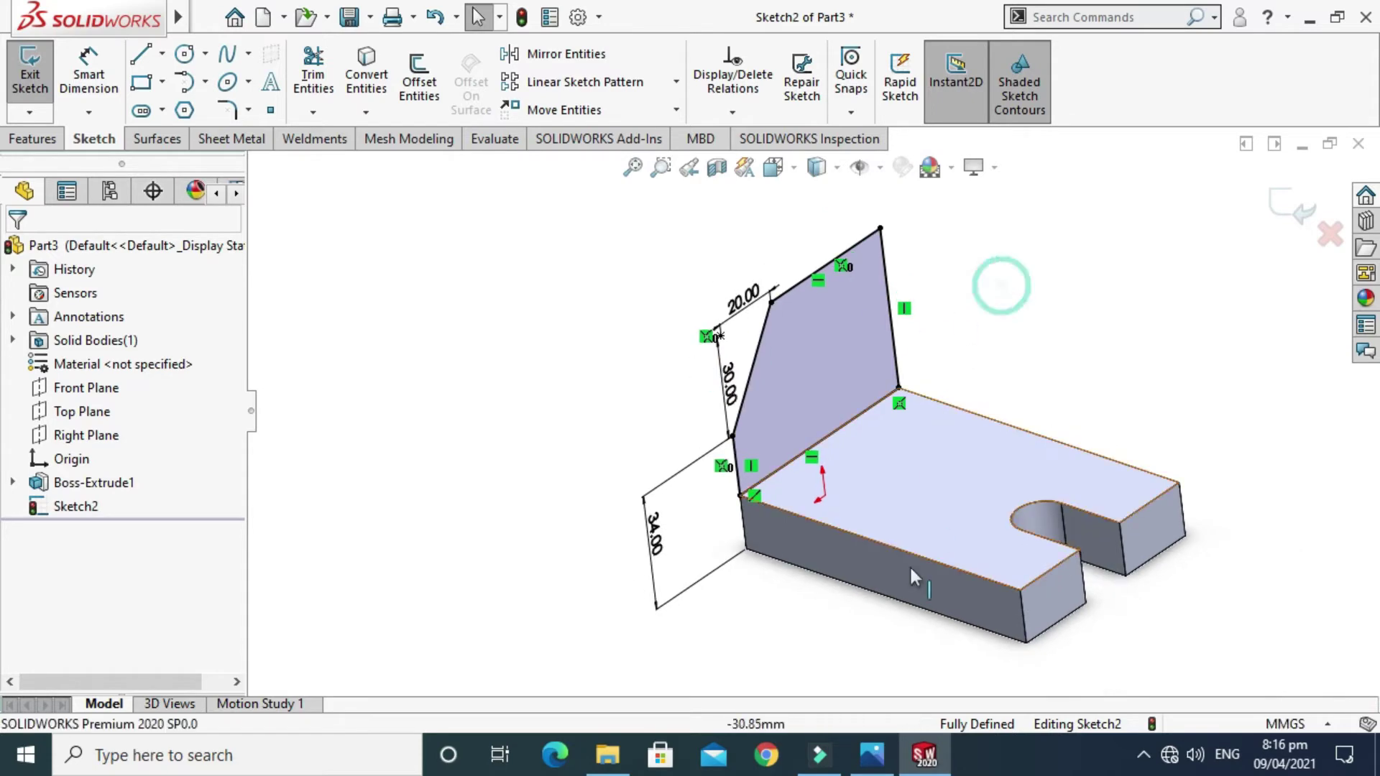
{"action": "left_click", "coordinate": [871, 754]}
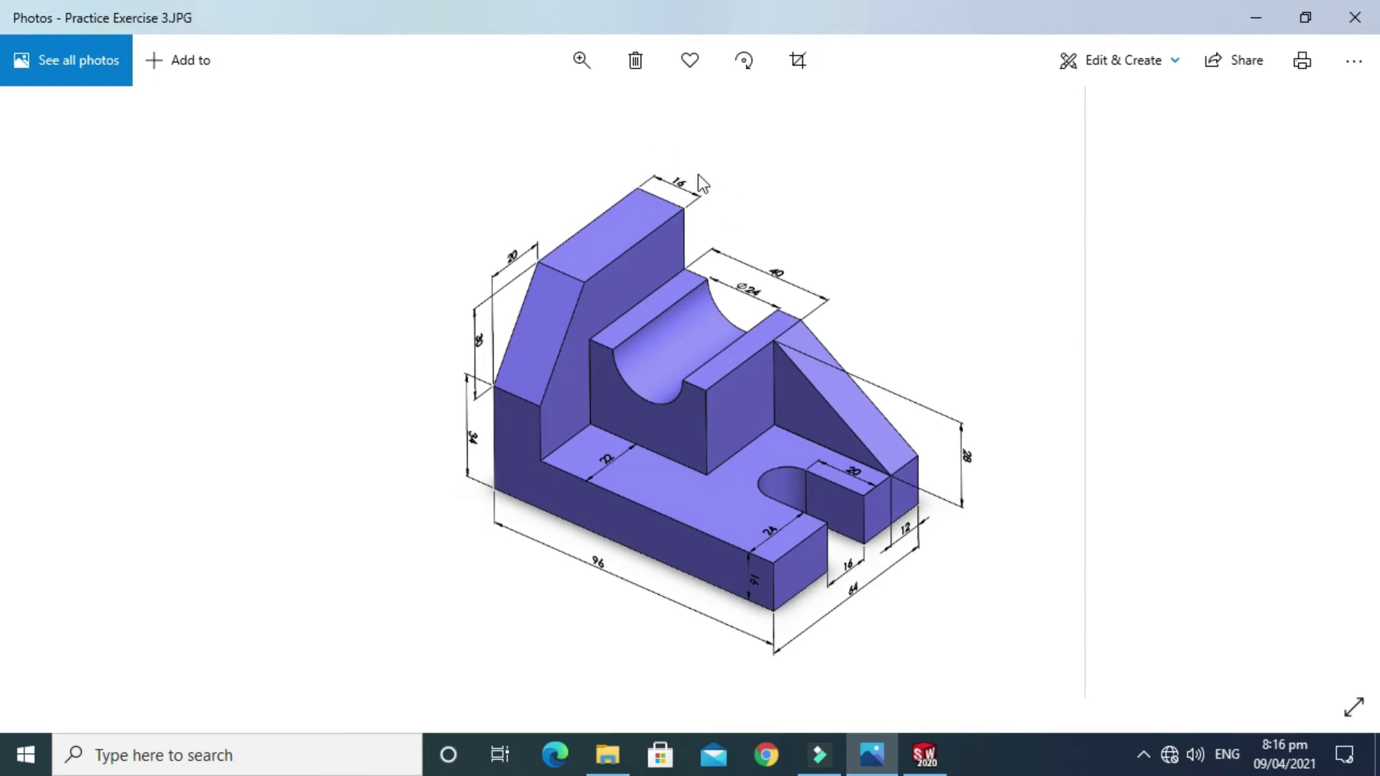
{"action": "left_click", "coordinate": [924, 755]}
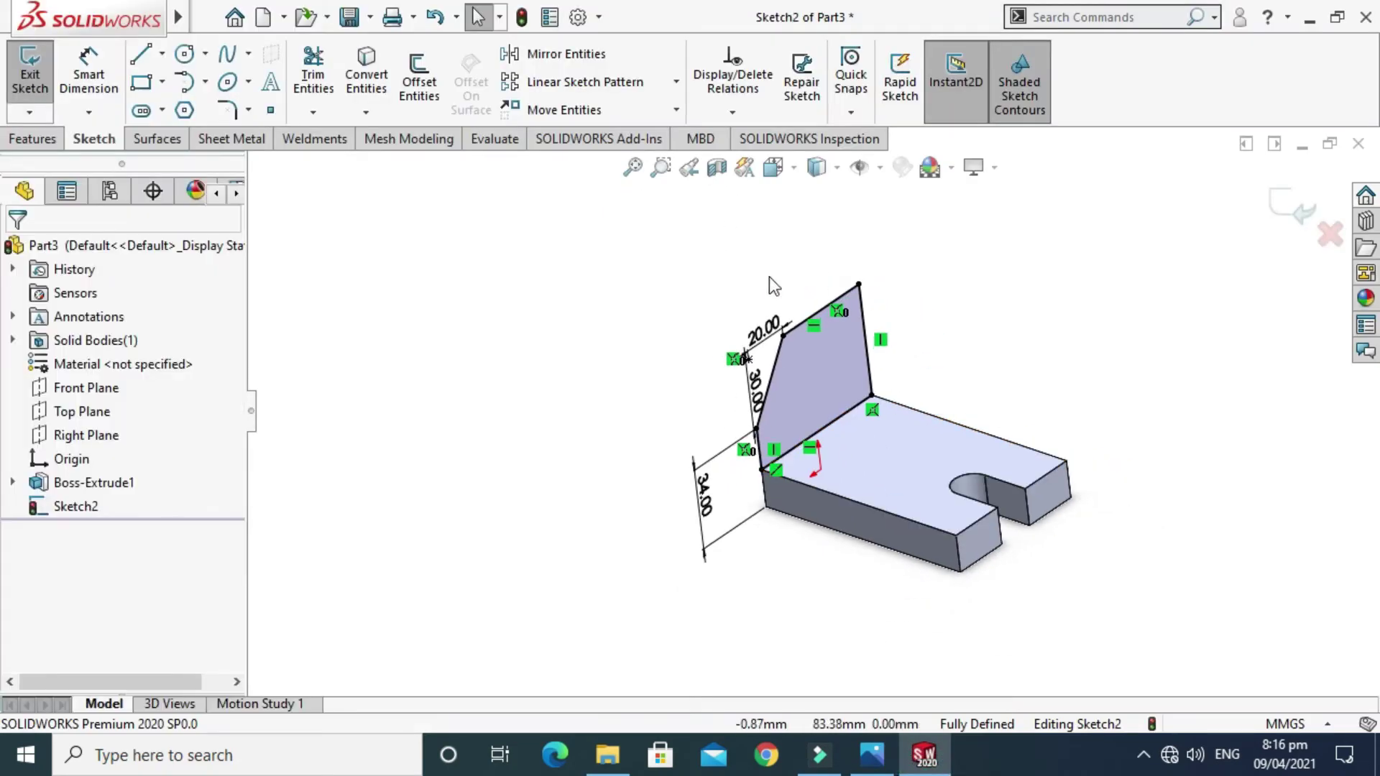
Exit the profile sketch and orbit the part
{"action": "left_click", "coordinate": [1023, 274]}
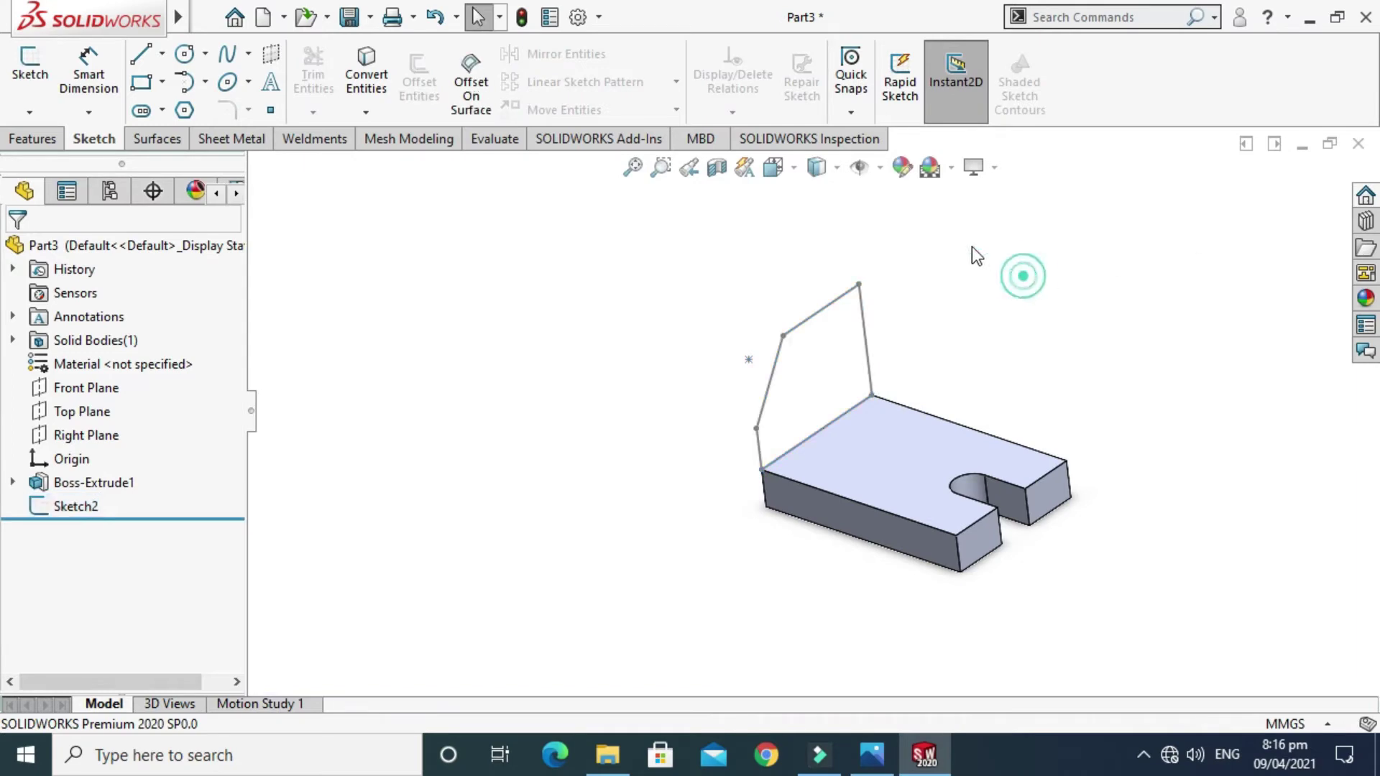
{"action": "right_click", "coordinate": [971, 247]}
{"action": "left_click", "coordinate": [1034, 339]}
{"action": "mouse_move", "coordinate": [951, 321]}
{"action": "left_mouse_down"}
{"action": "mouse_move", "coordinate": [1042, 378]}
{"action": "mouse_move", "coordinate": [1013, 344]}
{"action": "left_mouse_up"}
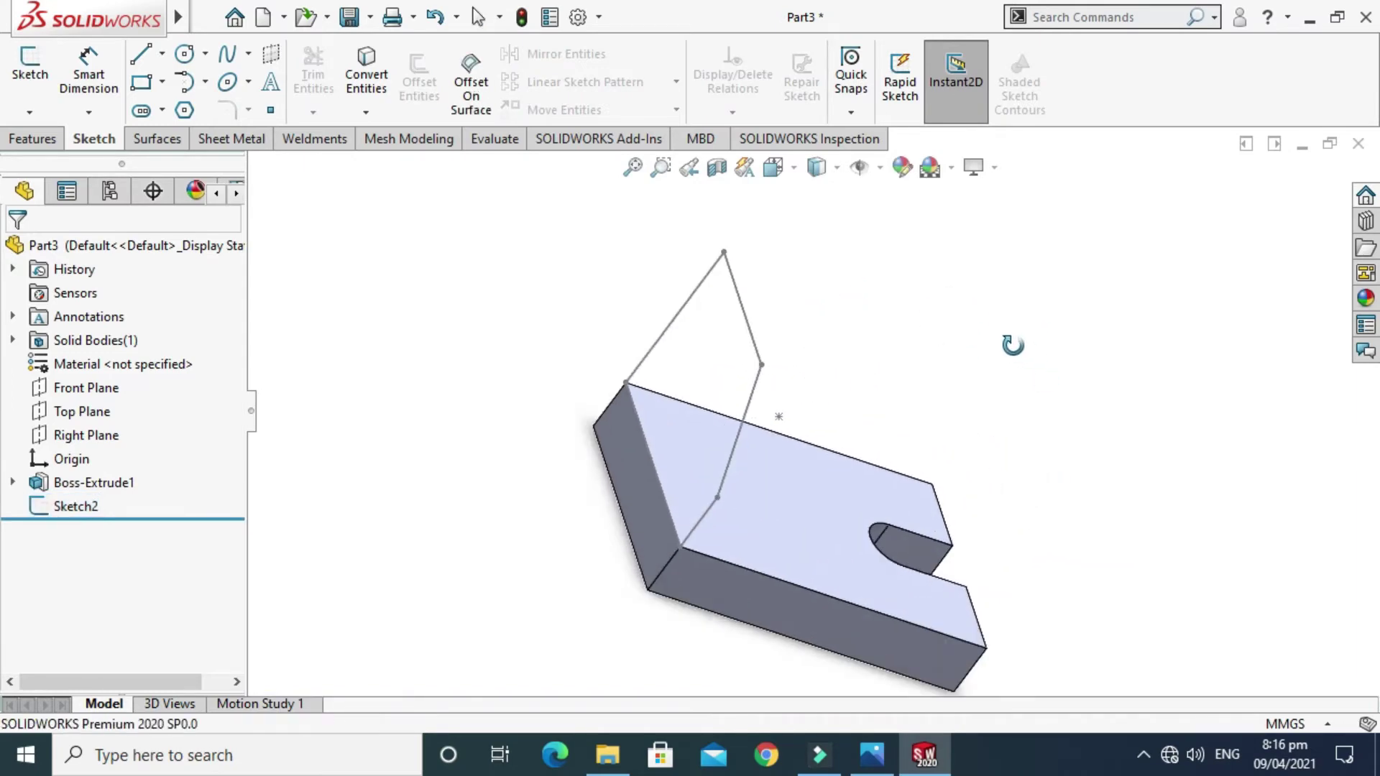
Extrude Sketch2 16 mm blind, reversed toward the base, creating Boss-Extrude2
{"action": "left_click", "coordinate": [32, 138]}
{"action": "left_click", "coordinate": [39, 76]}
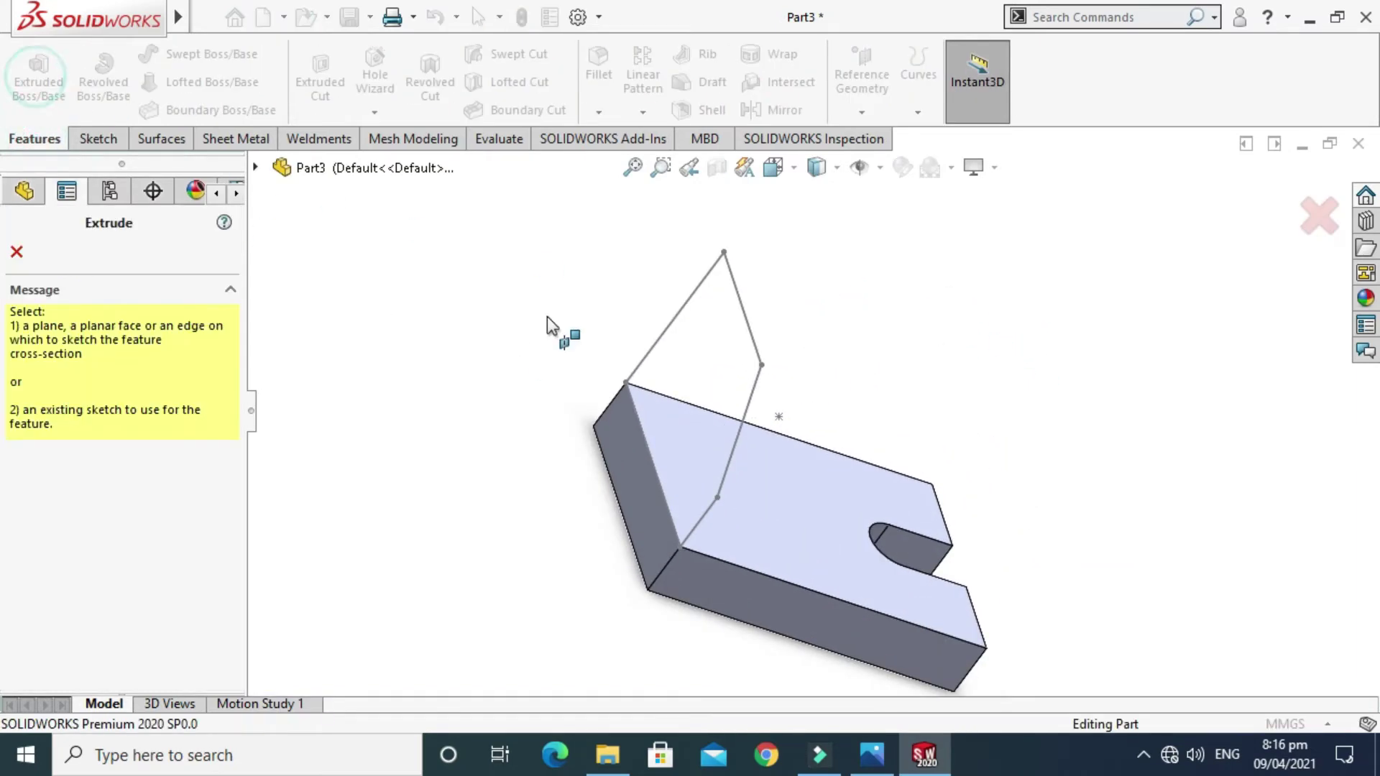
{"action": "left_click", "coordinate": [679, 318]}
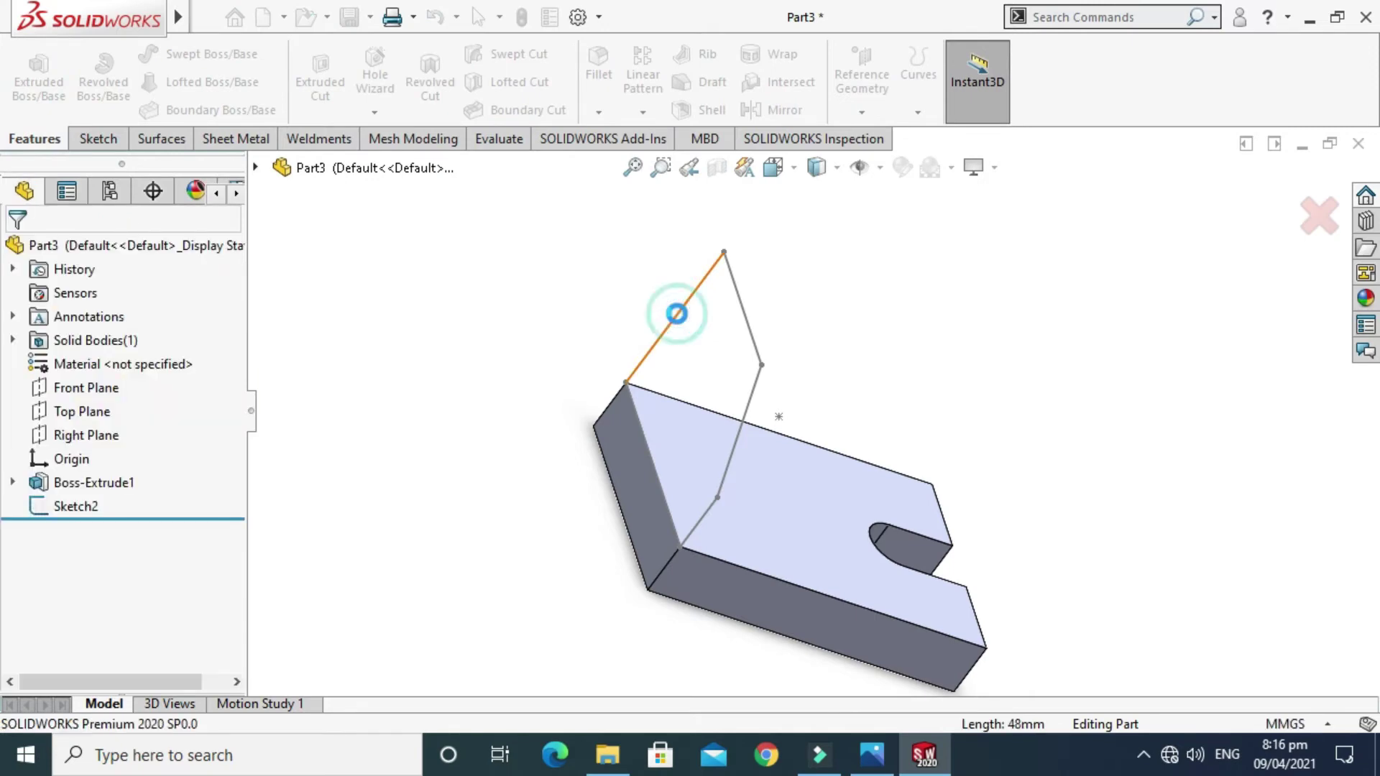
{"action": "right_click", "coordinate": [954, 246]}
{"action": "mouse_move", "coordinate": [1078, 191]}
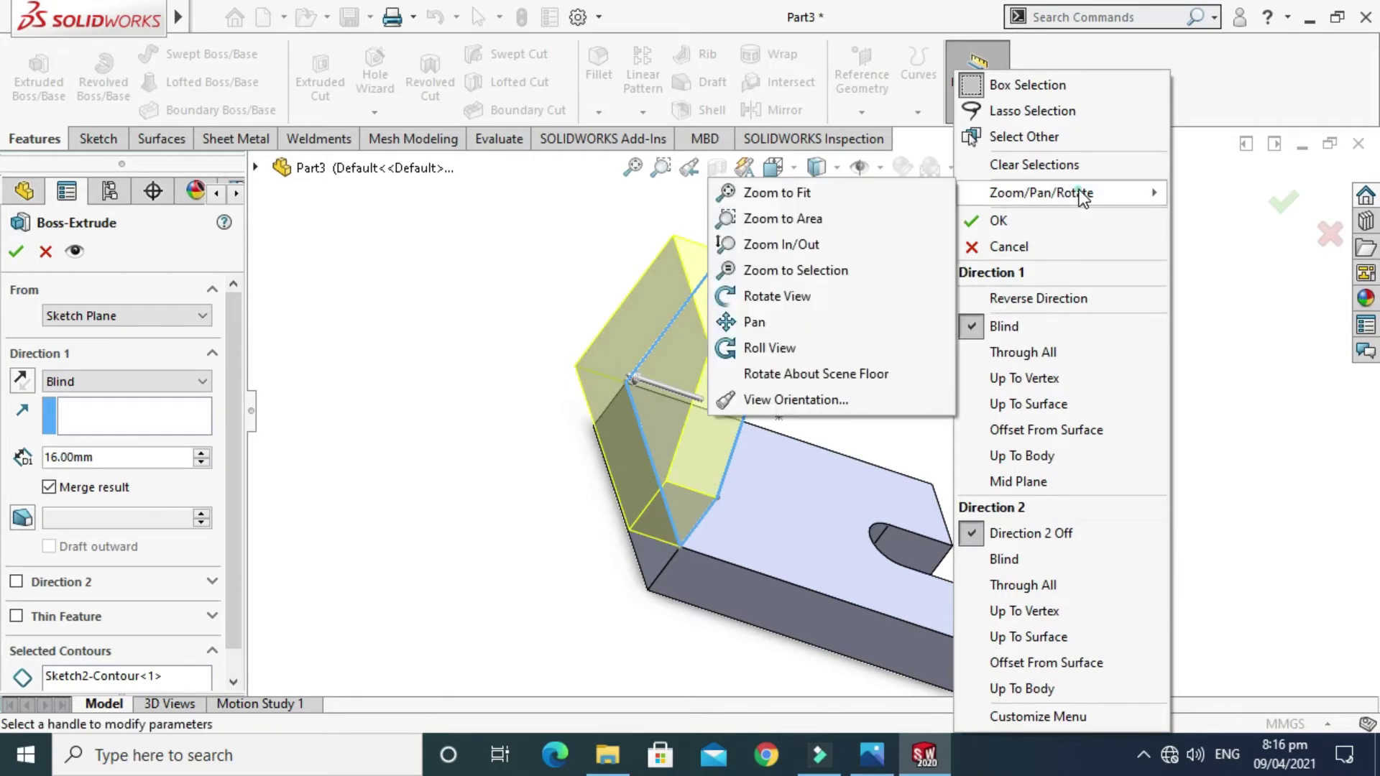
{"action": "left_click", "coordinate": [896, 296]}
{"action": "left_click_drag", "start_coordinate": [863, 338], "coordinate": [791, 320]}
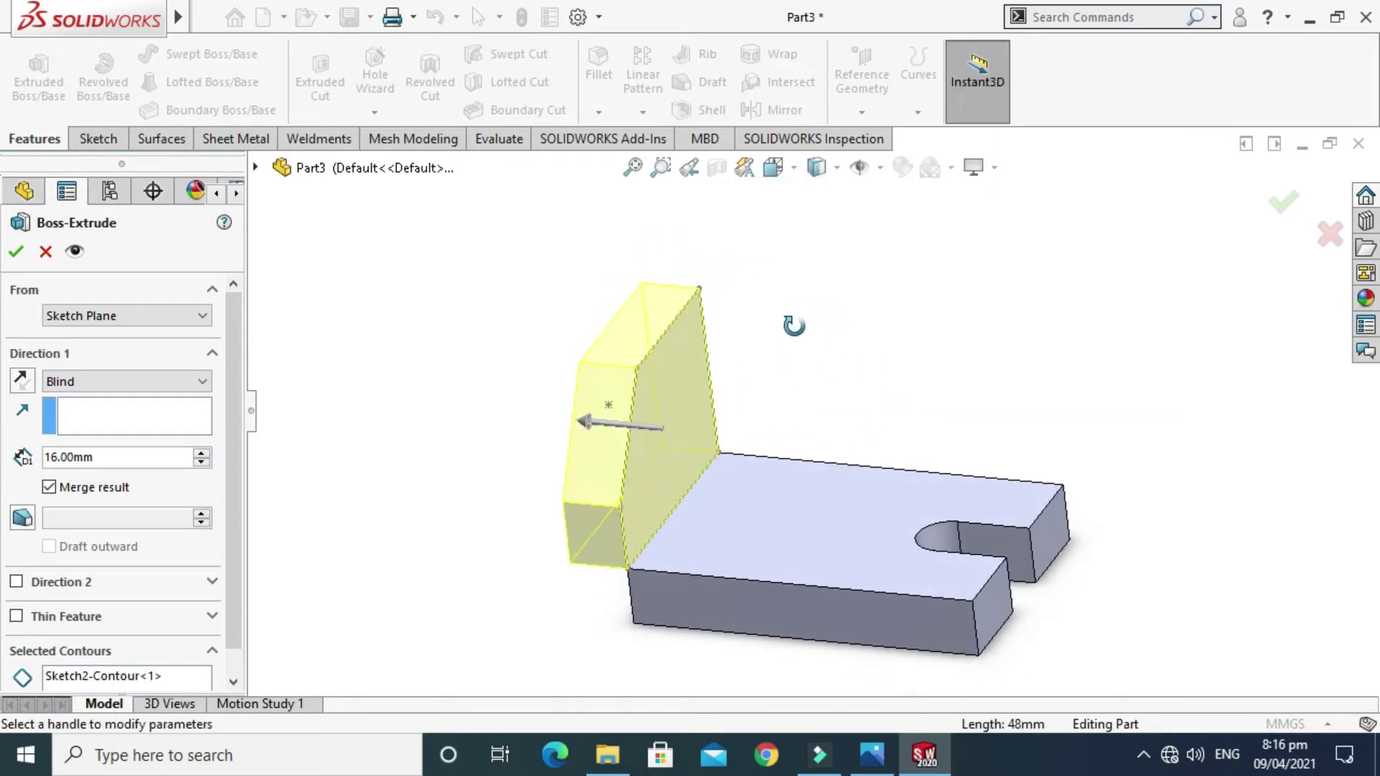
{"action": "left_click", "coordinate": [21, 382]}
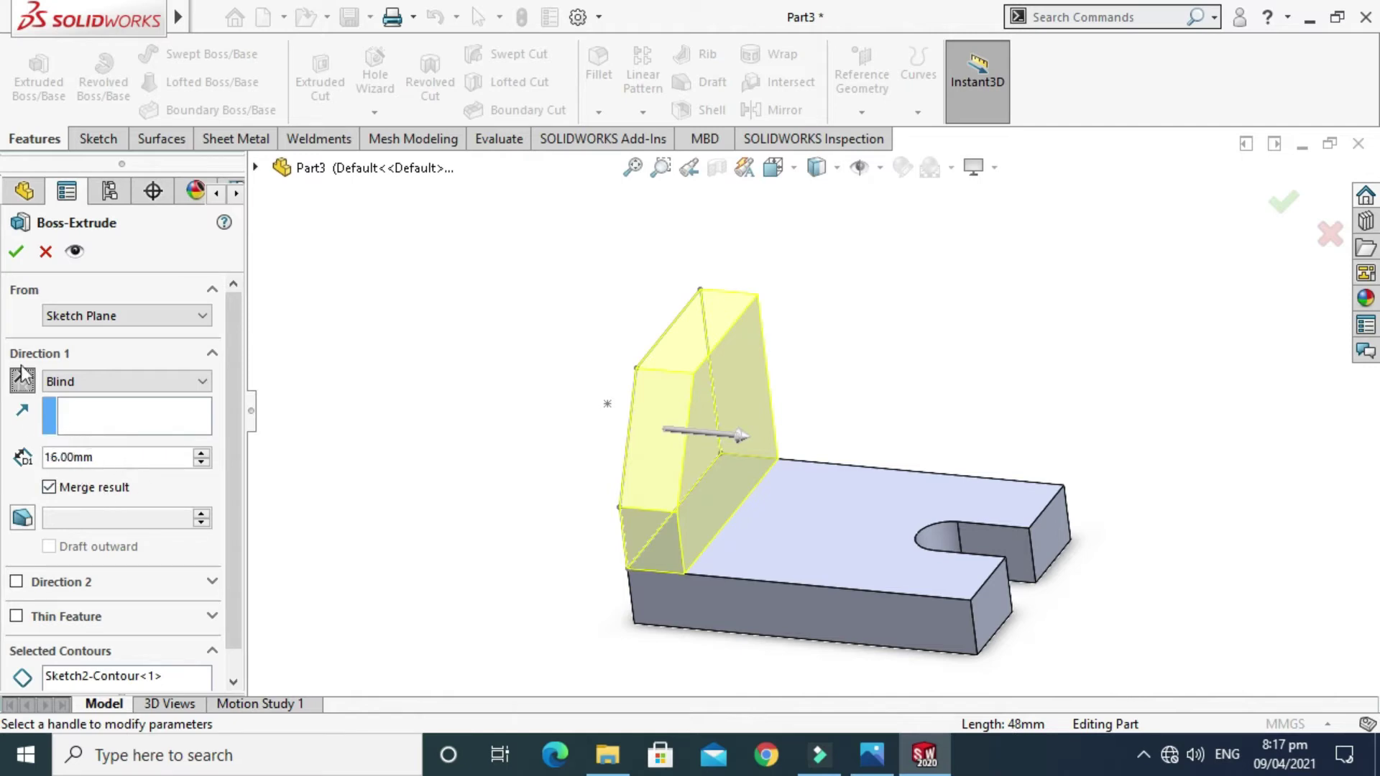
{"action": "left_click", "coordinate": [16, 252]}
Orbit the L-shaped bracket, comparing it with the reference drawing, to show its front side
{"action": "scroll", "coordinate": [907, 295], "scroll_direction": "up", "scroll_amount": 3}
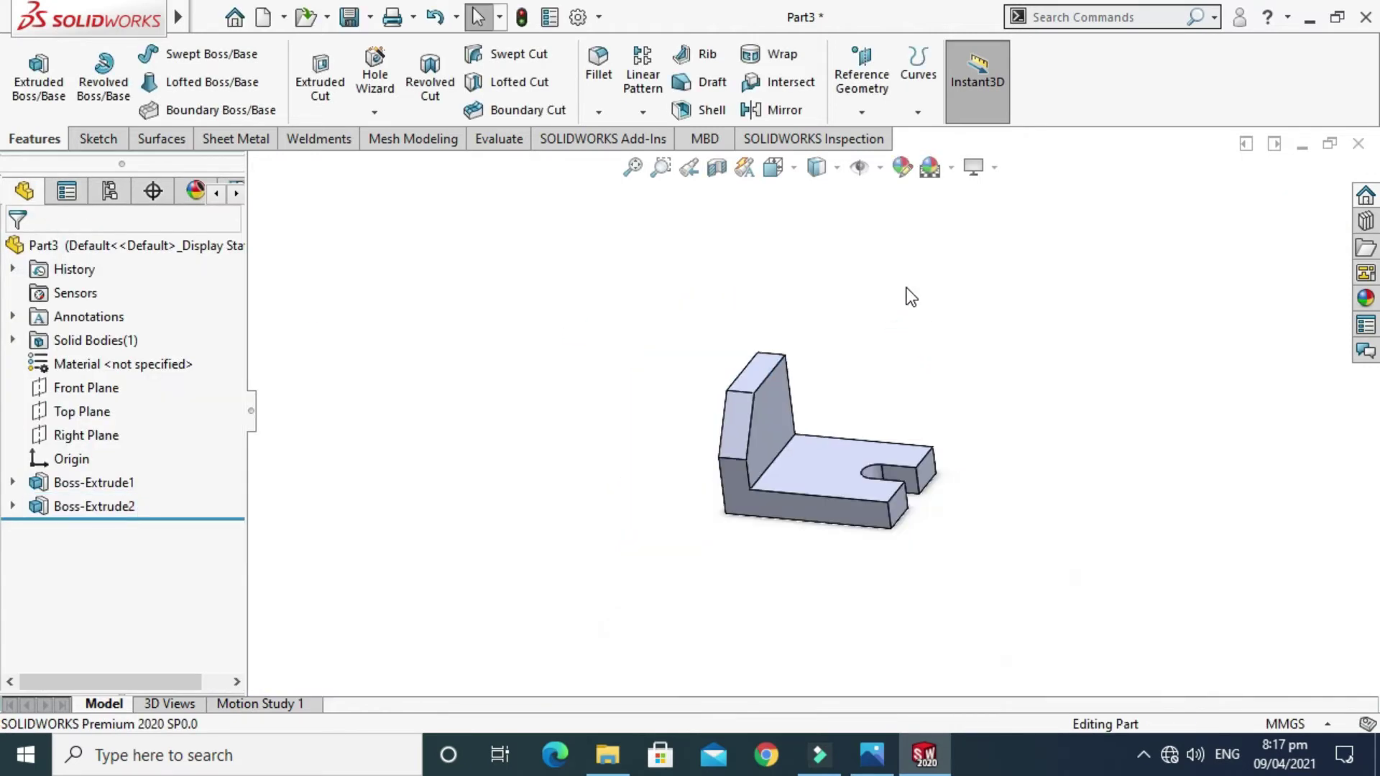
{"action": "right_click", "coordinate": [907, 287]}
{"action": "left_click", "coordinate": [971, 391]}
{"action": "left_click_drag", "start_coordinate": [865, 352], "coordinate": [889, 488]}
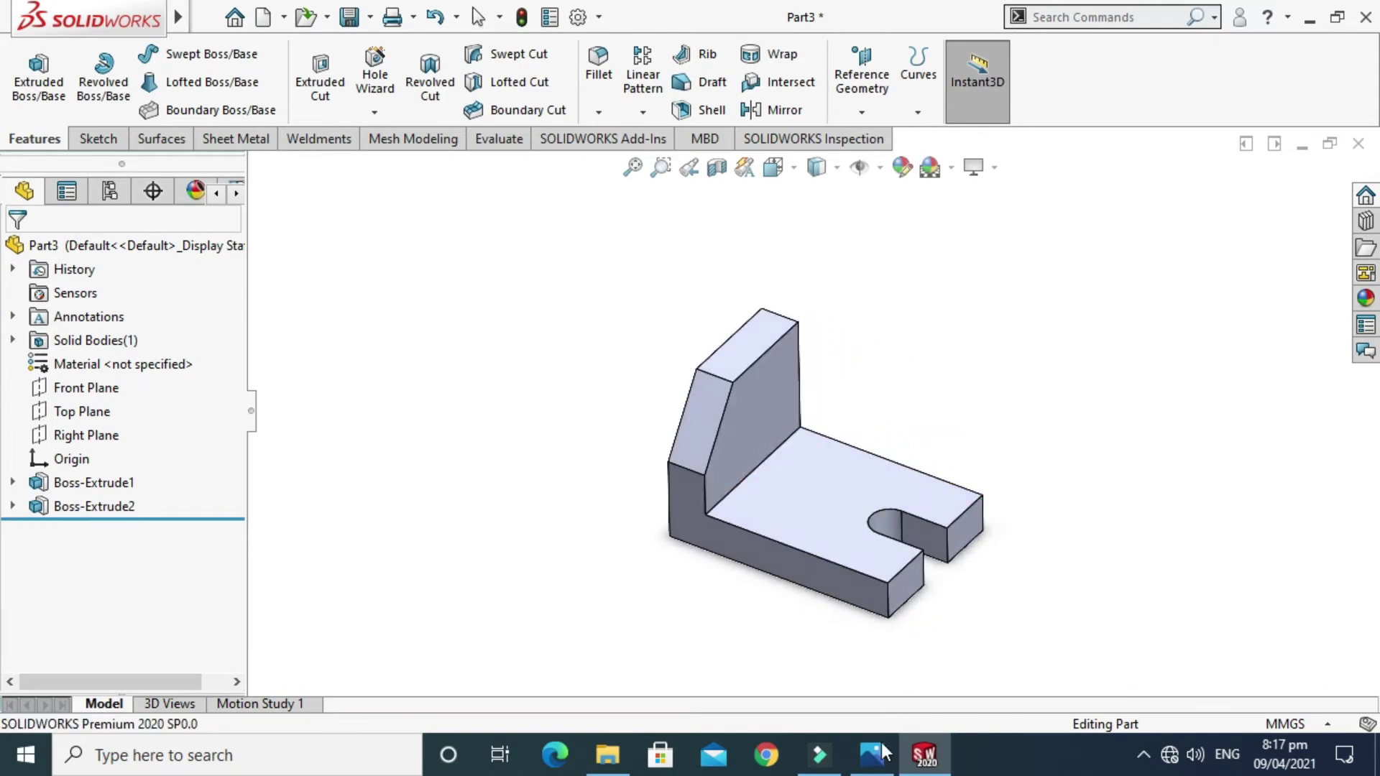
{"action": "left_click", "coordinate": [872, 754]}
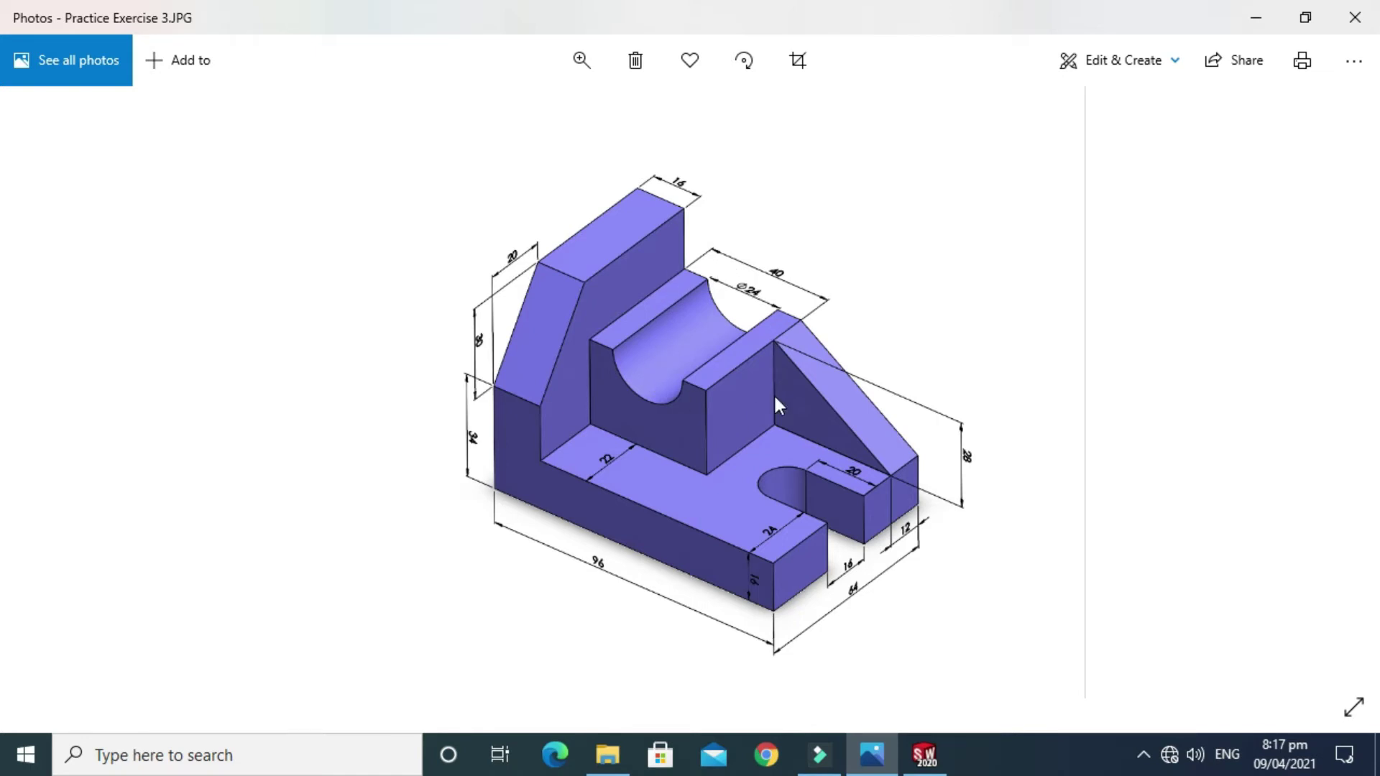
{"action": "left_click", "coordinate": [924, 754]}
{"action": "middle_click_drag", "start_coordinate": [862, 483], "coordinate": [940, 606]}
{"action": "left_click", "coordinate": [872, 754]}
{"action": "left_click", "coordinate": [872, 754]}
{"action": "middle_click_drag", "start_coordinate": [979, 422], "coordinate": [799, 576]}
{"action": "left_click", "coordinate": [835, 536]}
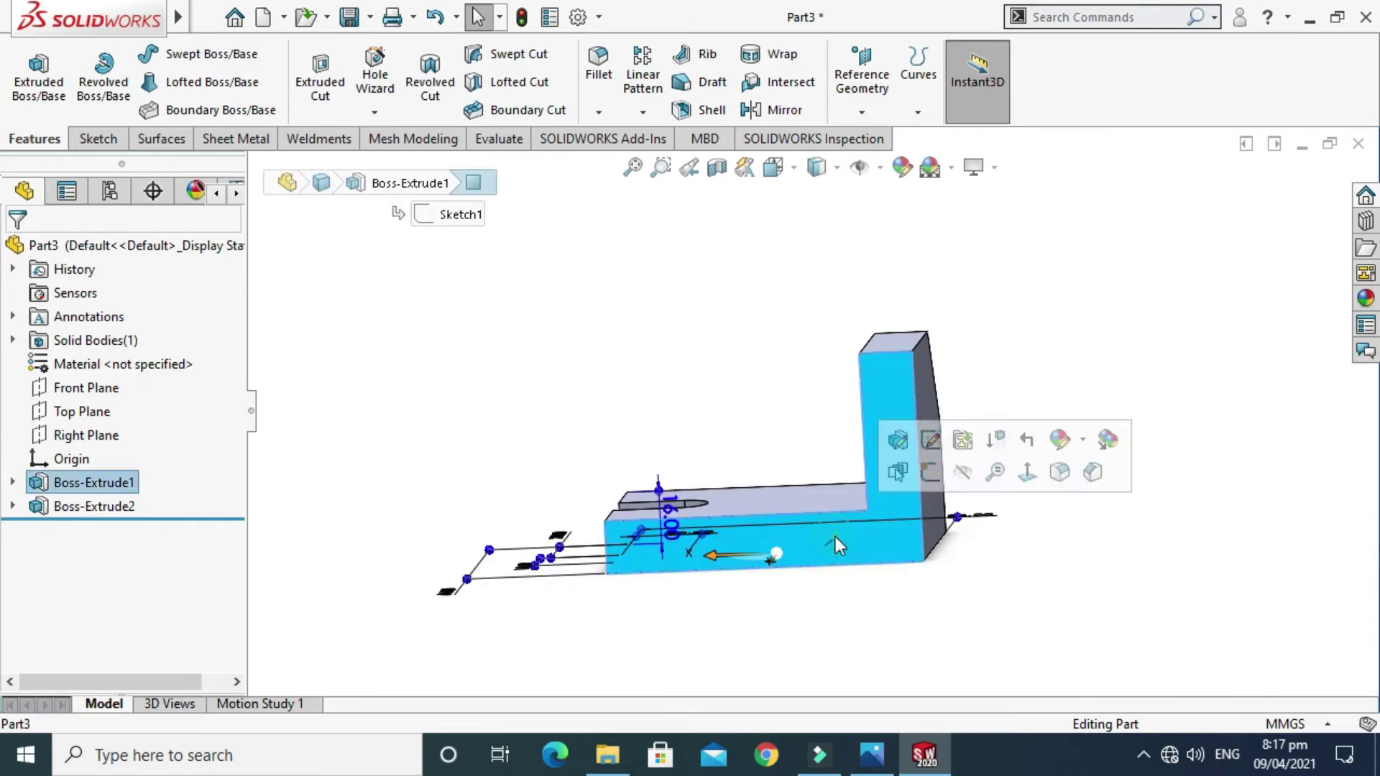
{"action": "left_click", "coordinate": [98, 138]}
{"action": "left_click", "coordinate": [29, 75]}
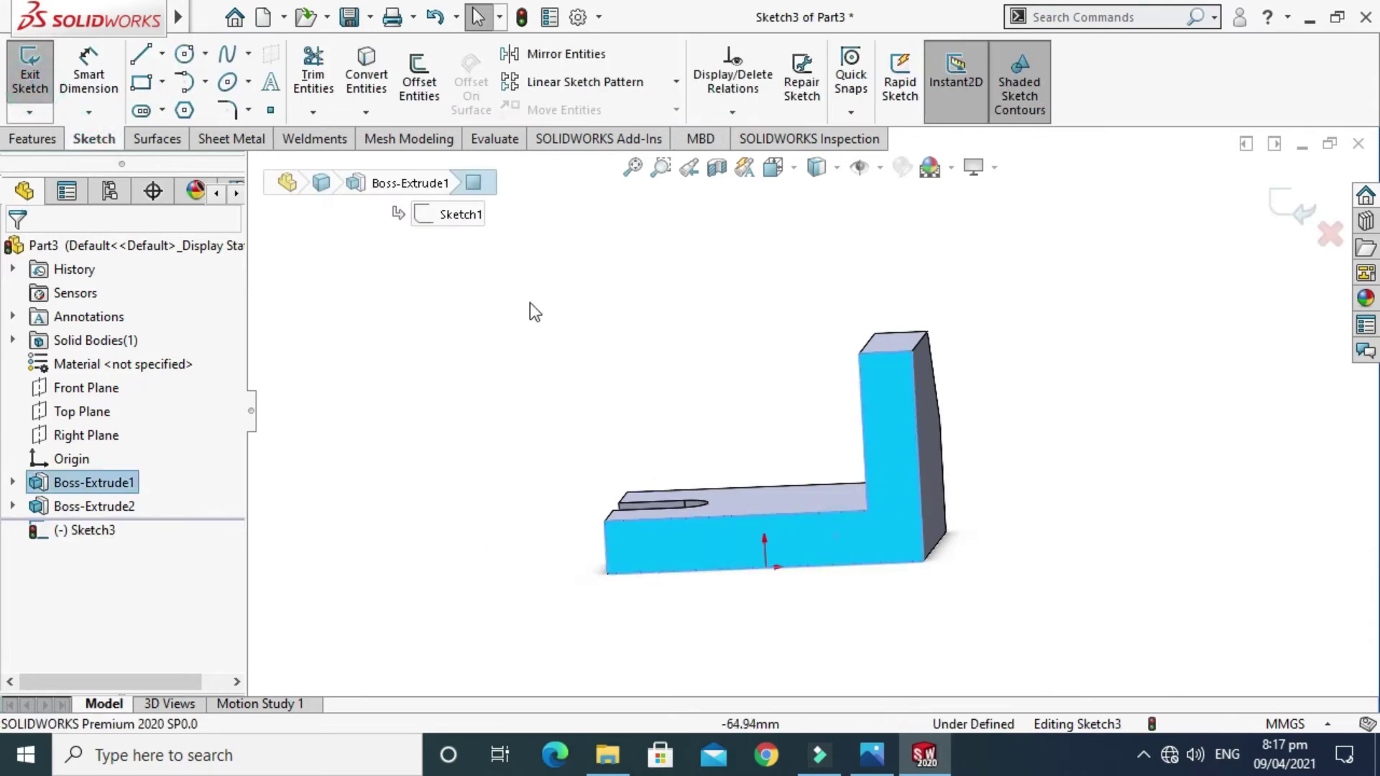
{"action": "left_click", "coordinate": [927, 755]}
{"action": "left_click", "coordinate": [930, 761]}
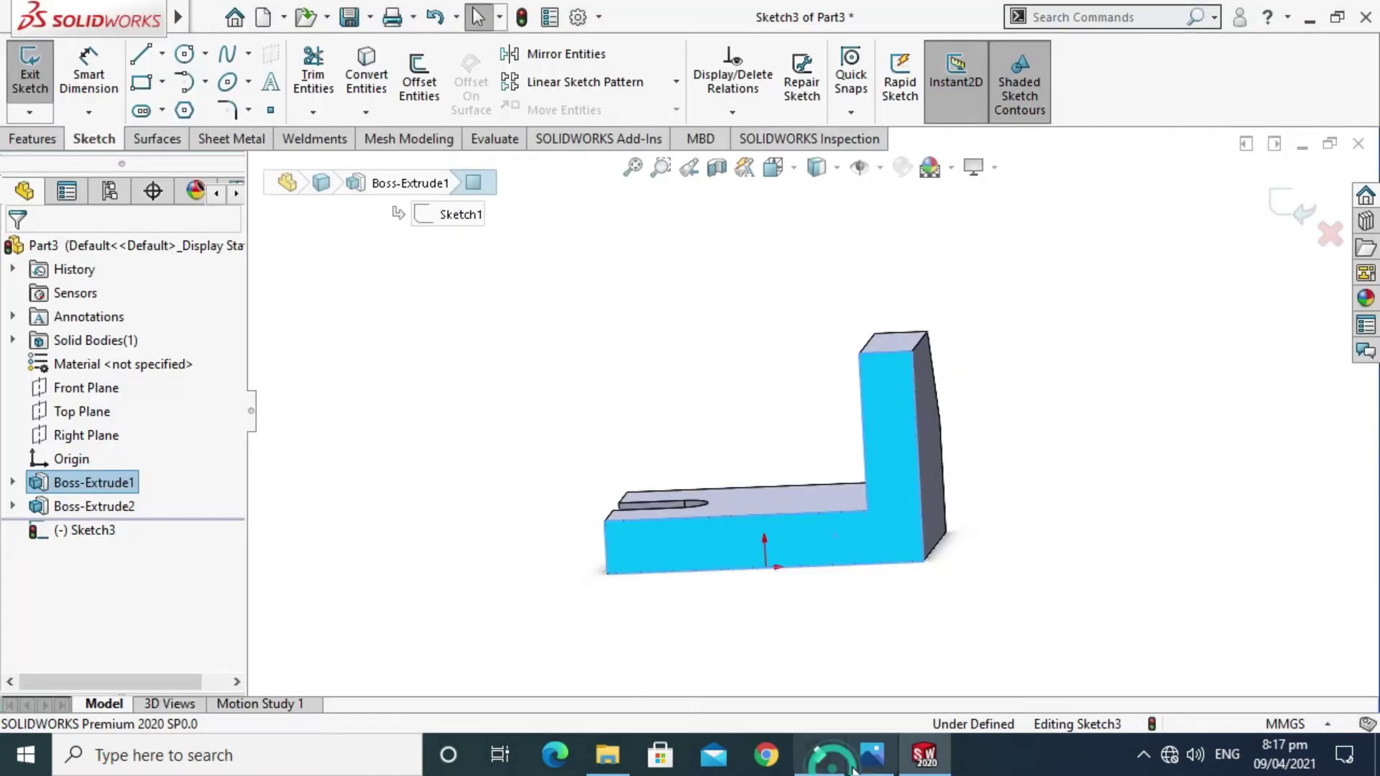
{"action": "left_click", "coordinate": [871, 756]}
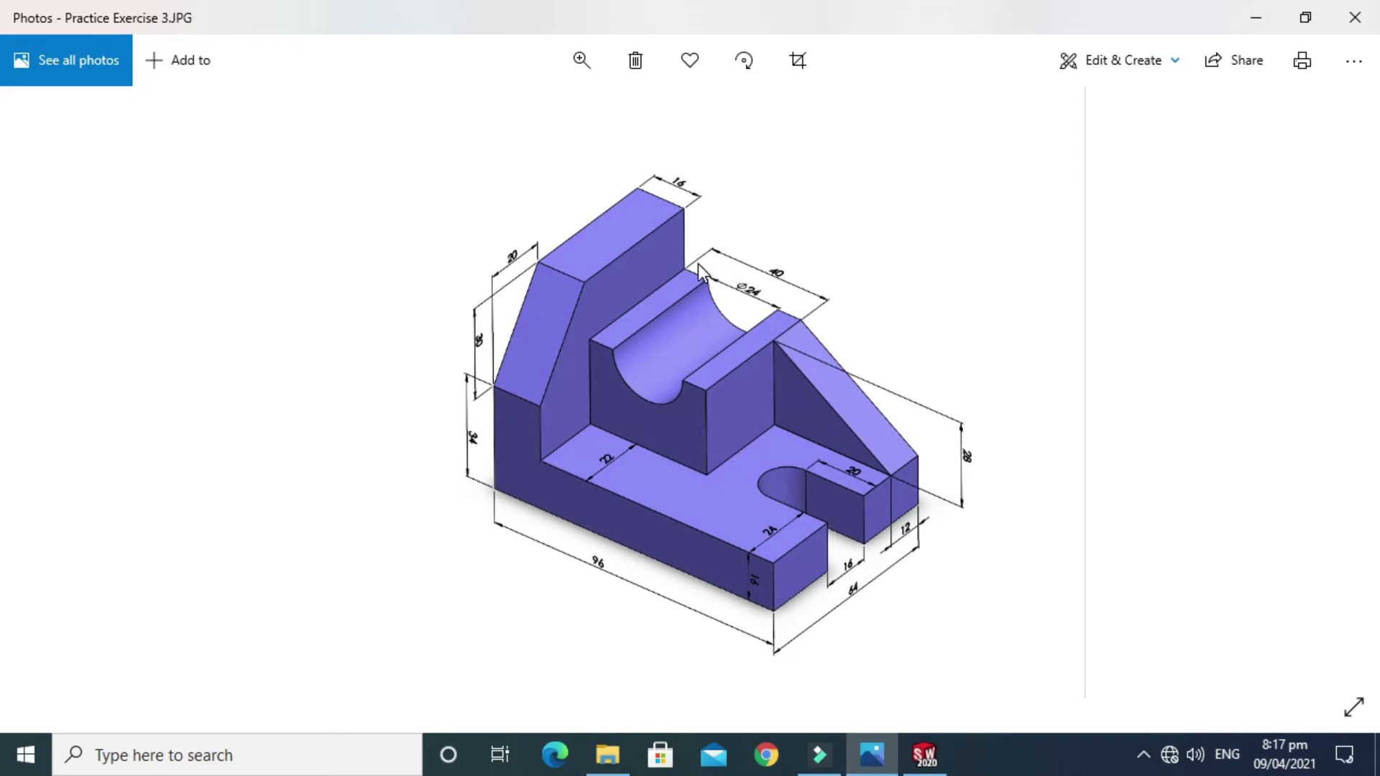
{"action": "left_click", "coordinate": [924, 755]}
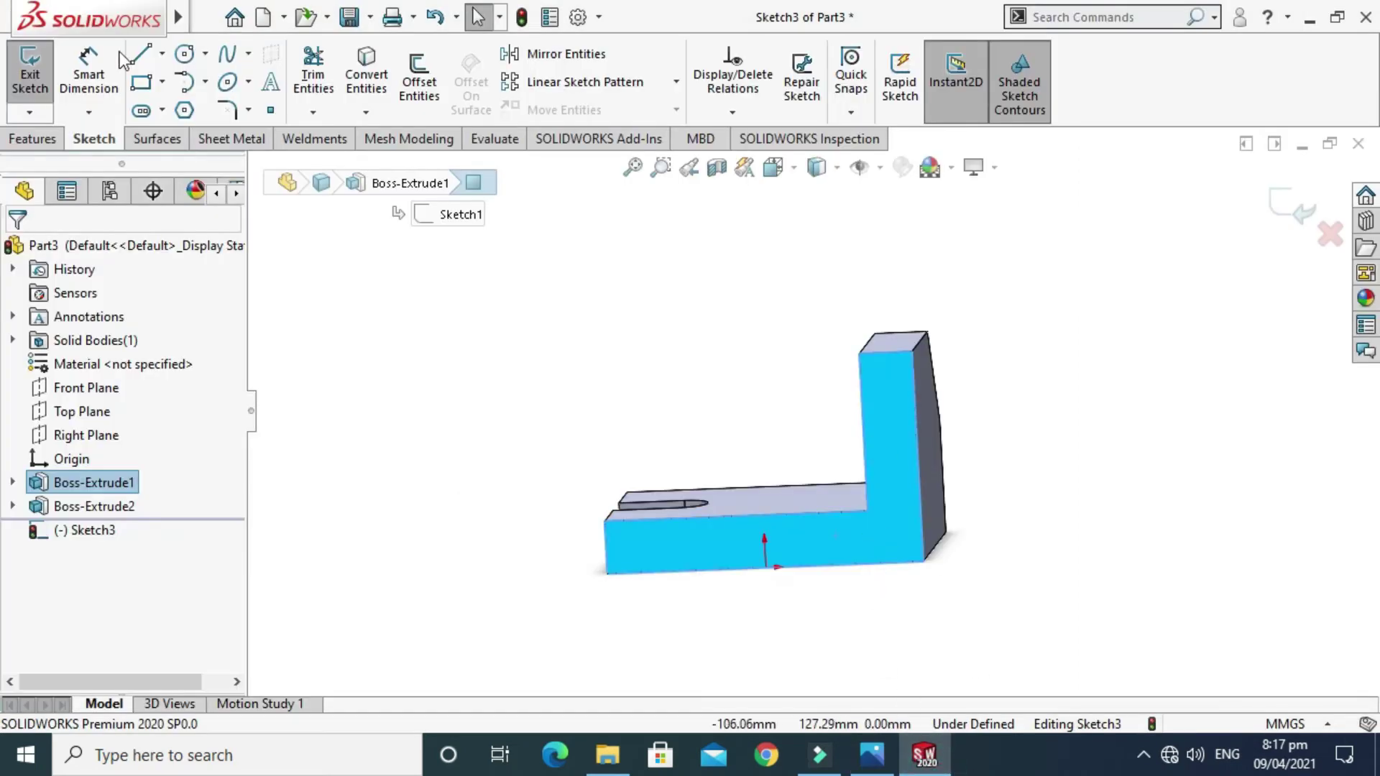
Draw a corner rectangle from the upright's inner edge to just above the base
{"action": "left_click", "coordinate": [162, 81]}
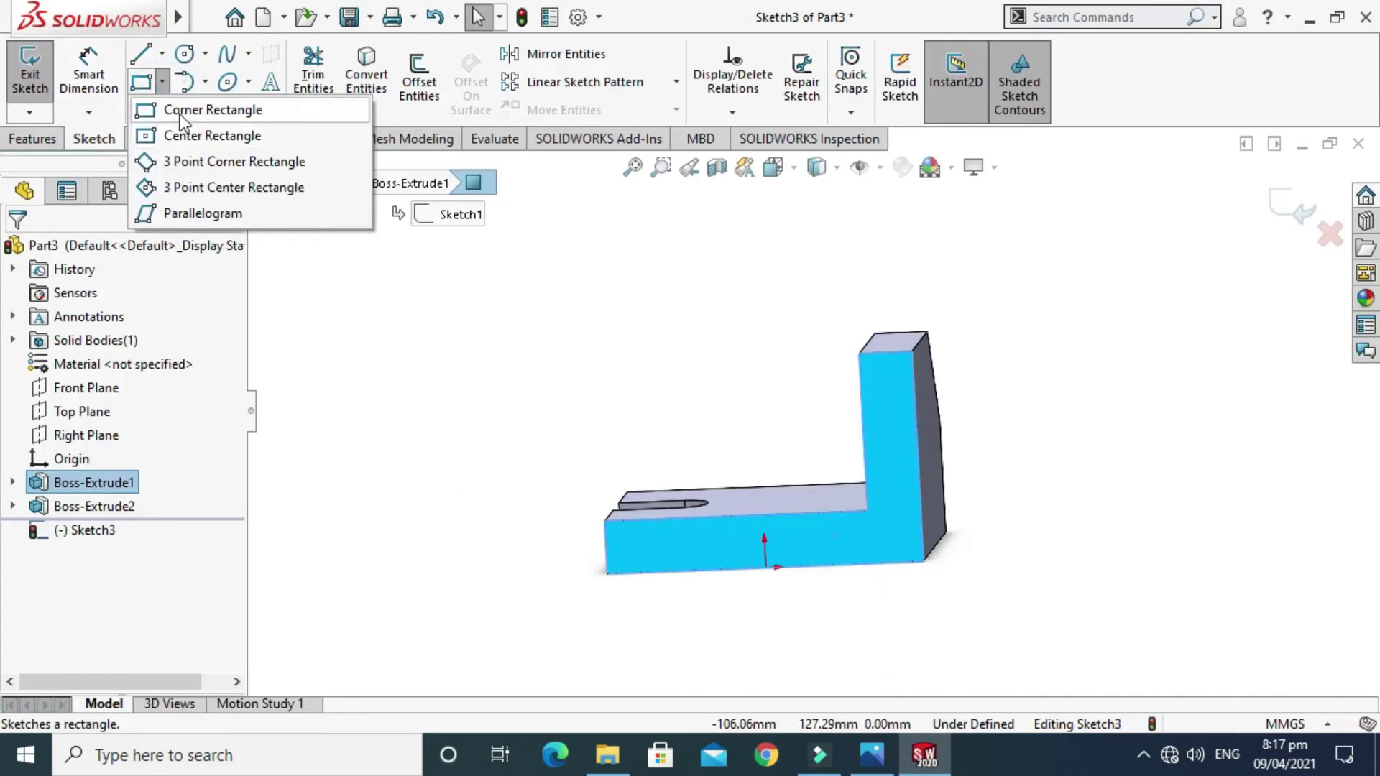
{"action": "left_click", "coordinate": [179, 113]}
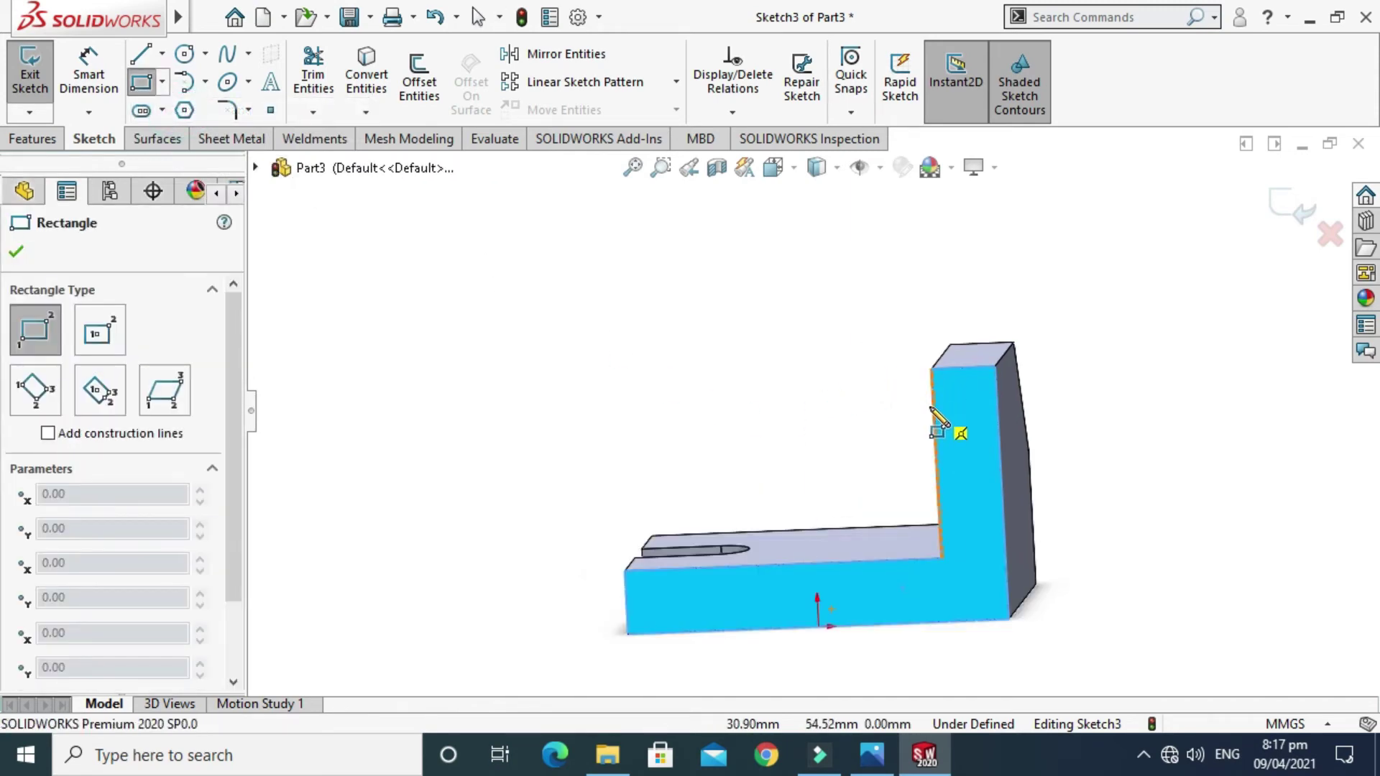
{"action": "left_click", "coordinate": [934, 420]}
{"action": "left_click", "coordinate": [713, 522]}
{"action": "scroll", "coordinate": [743, 546], "scroll_direction": "up", "scroll_amount": 3}
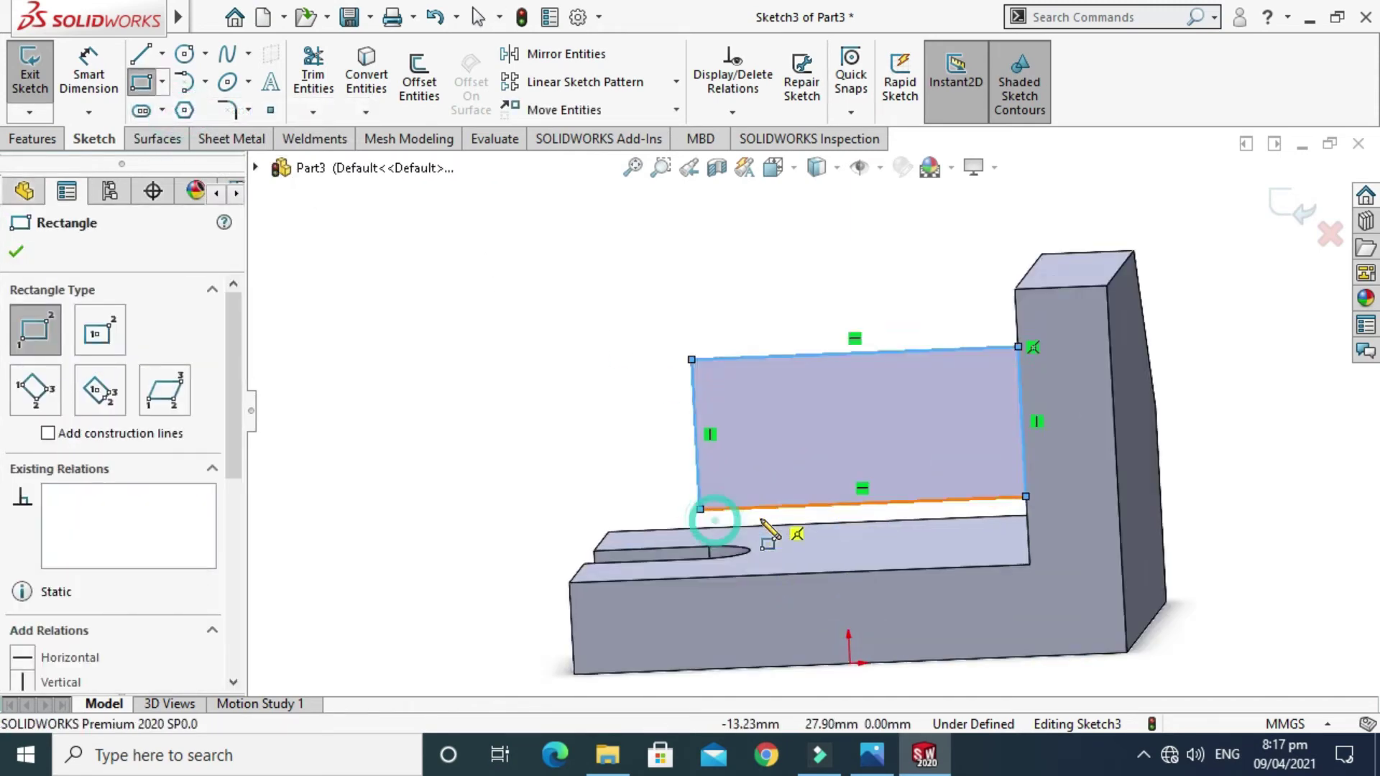
{"action": "key", "text": "Escape"}
Make the rectangle's bottom side collinear with the base's top edge, checking the reference
{"action": "left_click", "coordinate": [813, 499]}
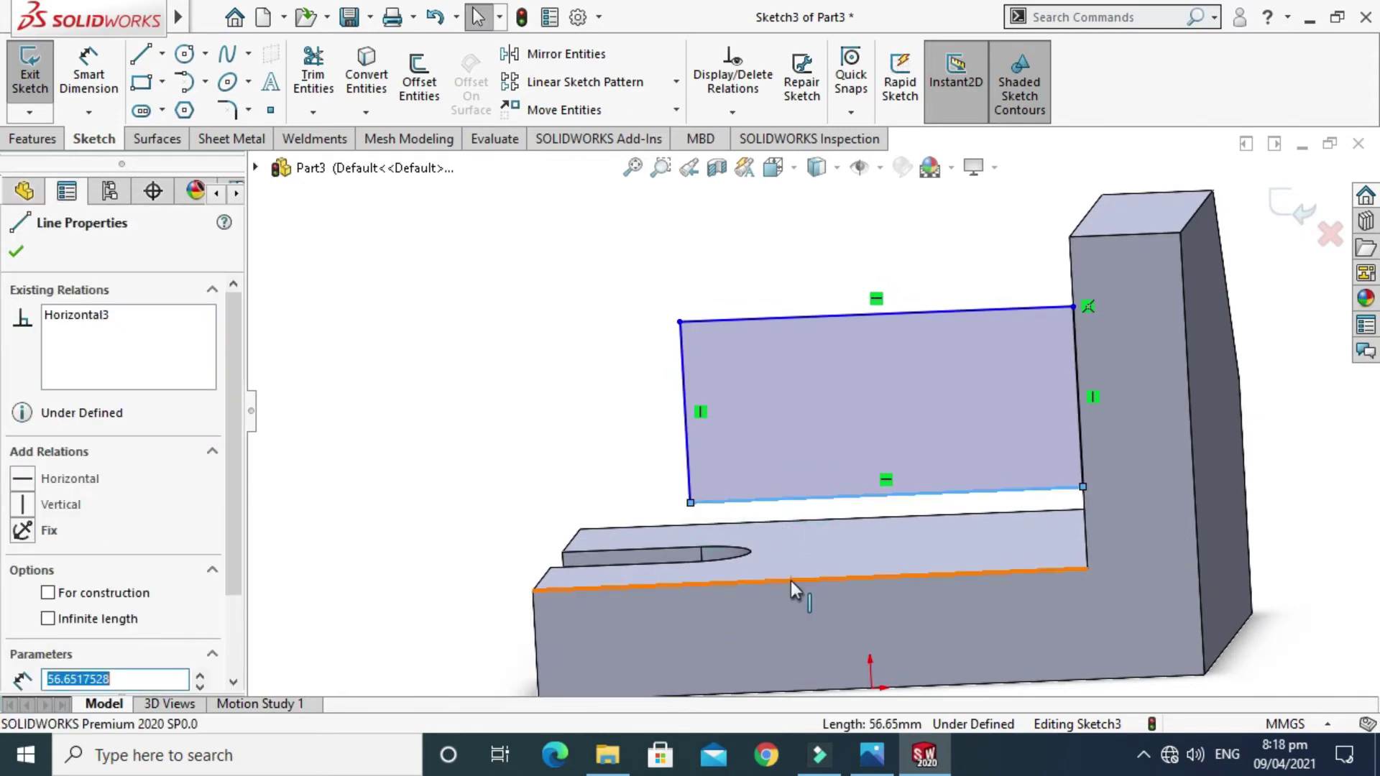
{"action": "left_click", "coordinate": [791, 580]}
{"action": "left_click", "coordinate": [792, 579], "text": "ctrl"}
{"action": "left_click", "coordinate": [857, 481]}
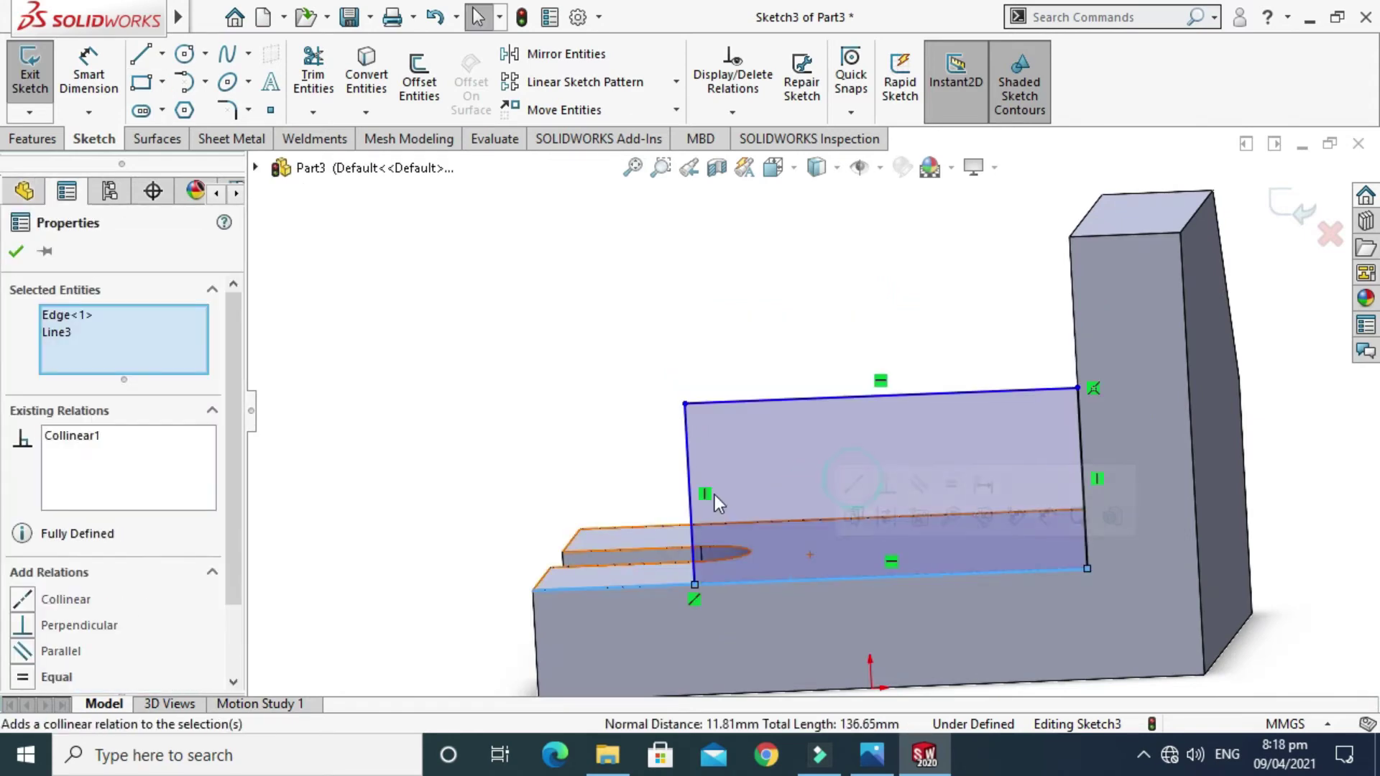
{"action": "scroll", "coordinate": [666, 433], "scroll_direction": "up", "scroll_amount": 1}
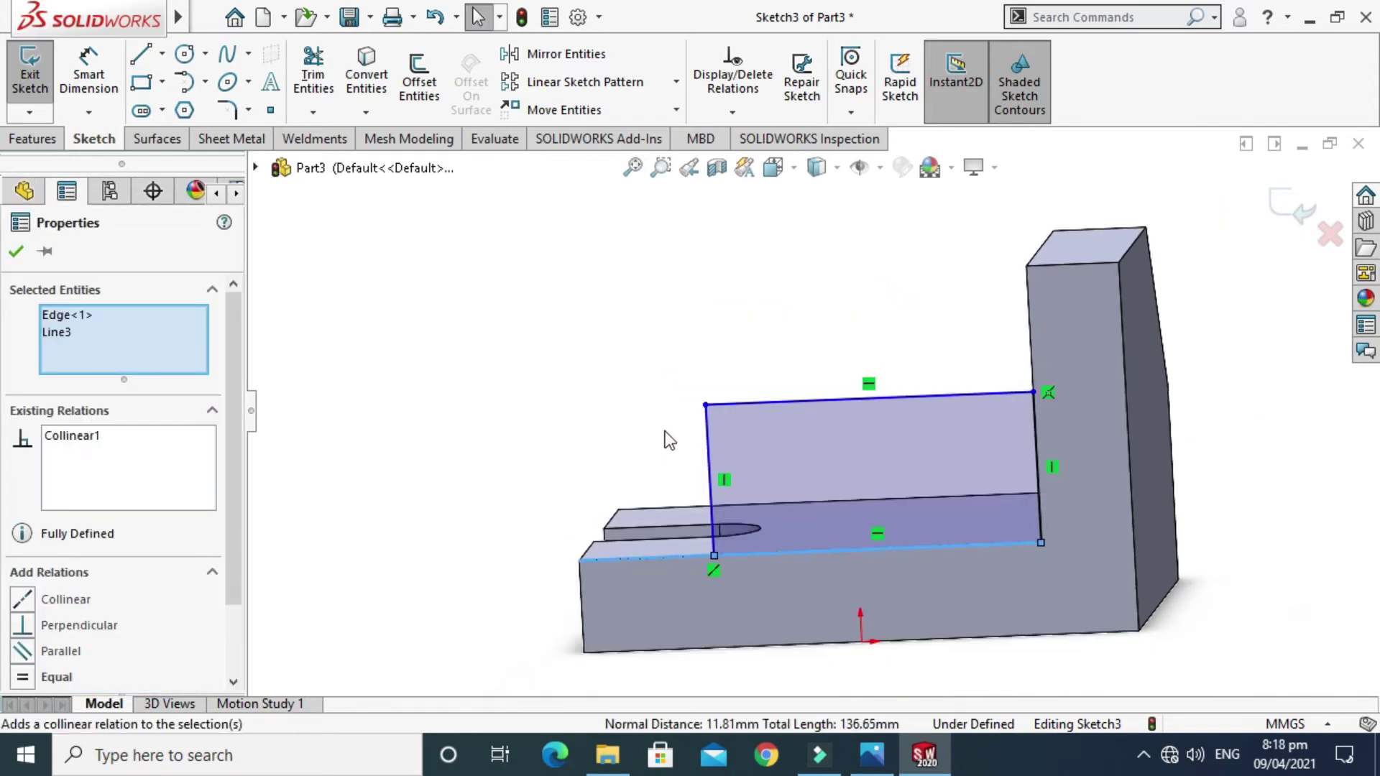
{"action": "left_click", "coordinate": [923, 758]}
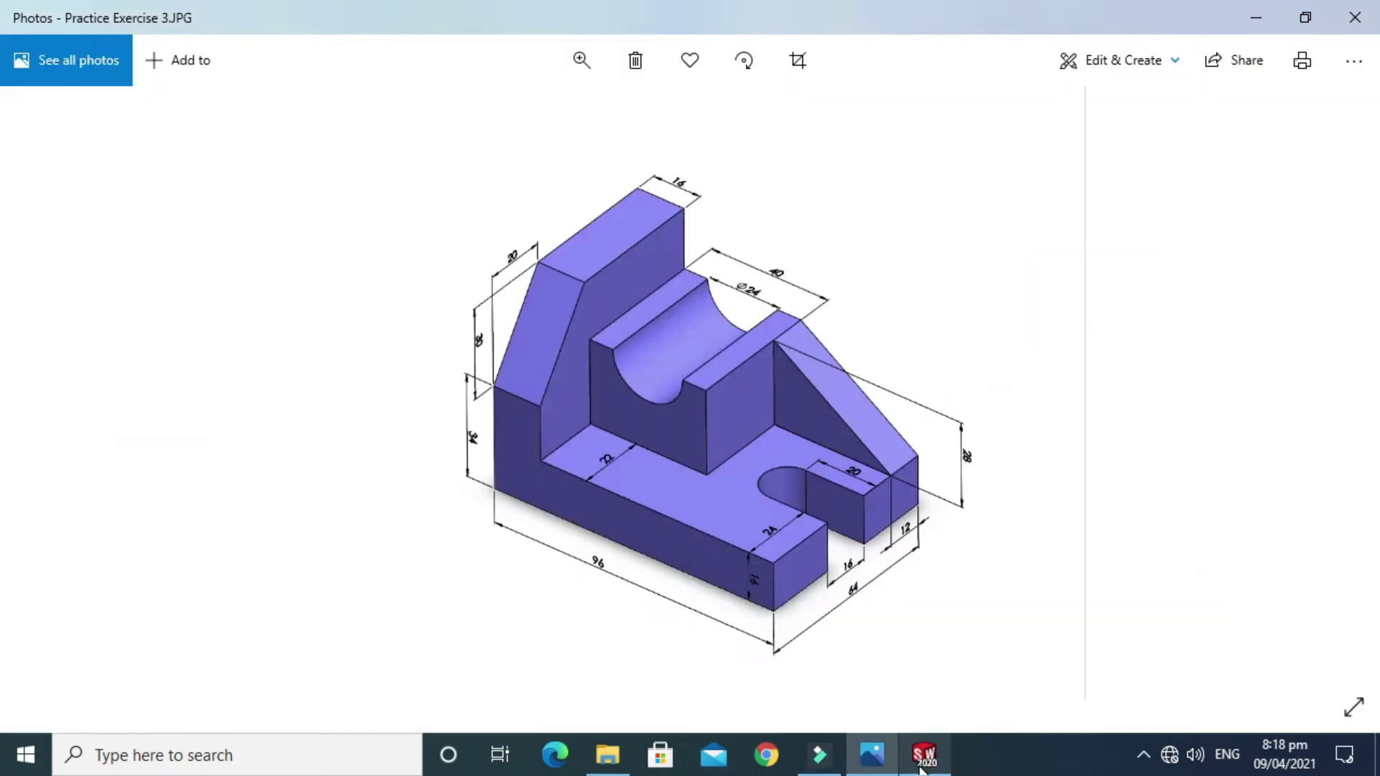
{"action": "left_click", "coordinate": [922, 760]}
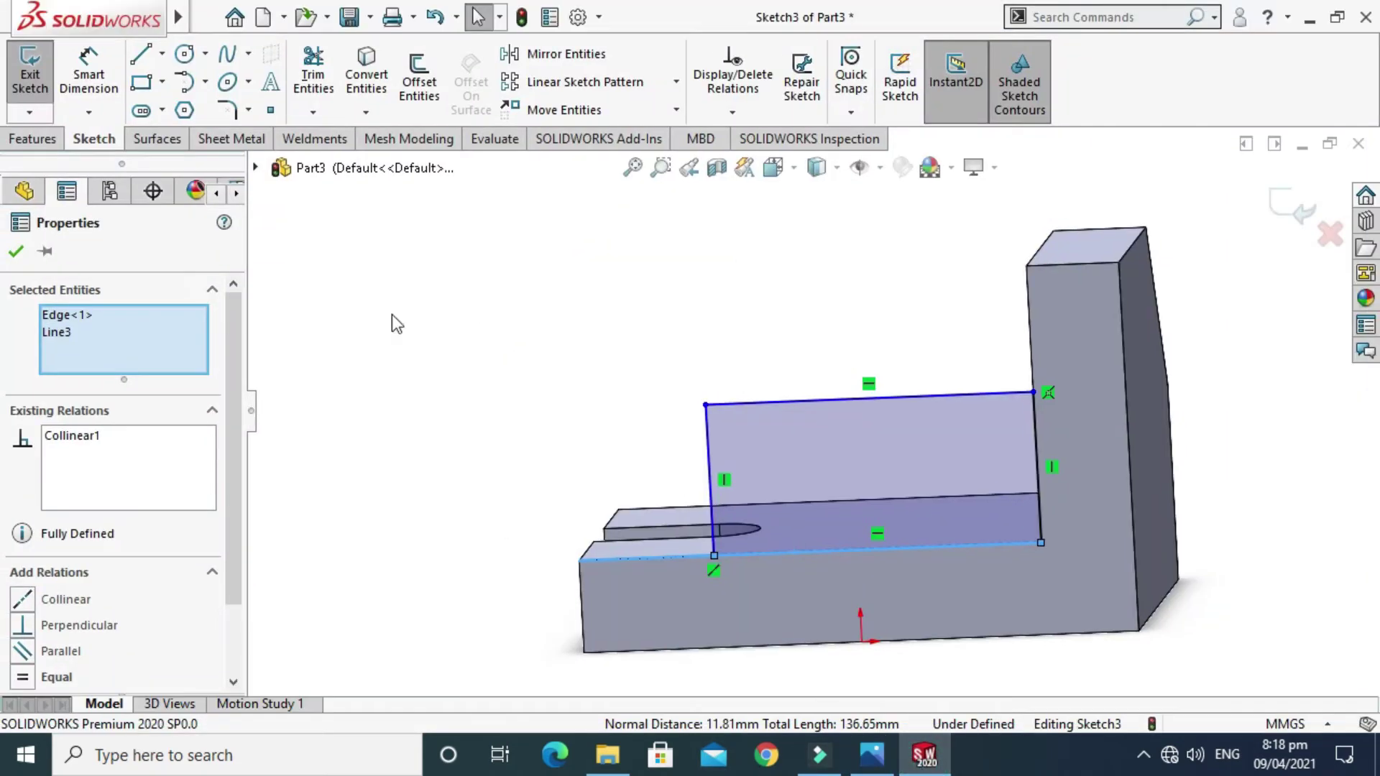
Dimension the rectangle's left side to 28 mm height
{"action": "left_click", "coordinate": [89, 72]}
{"action": "left_click", "coordinate": [711, 467]}
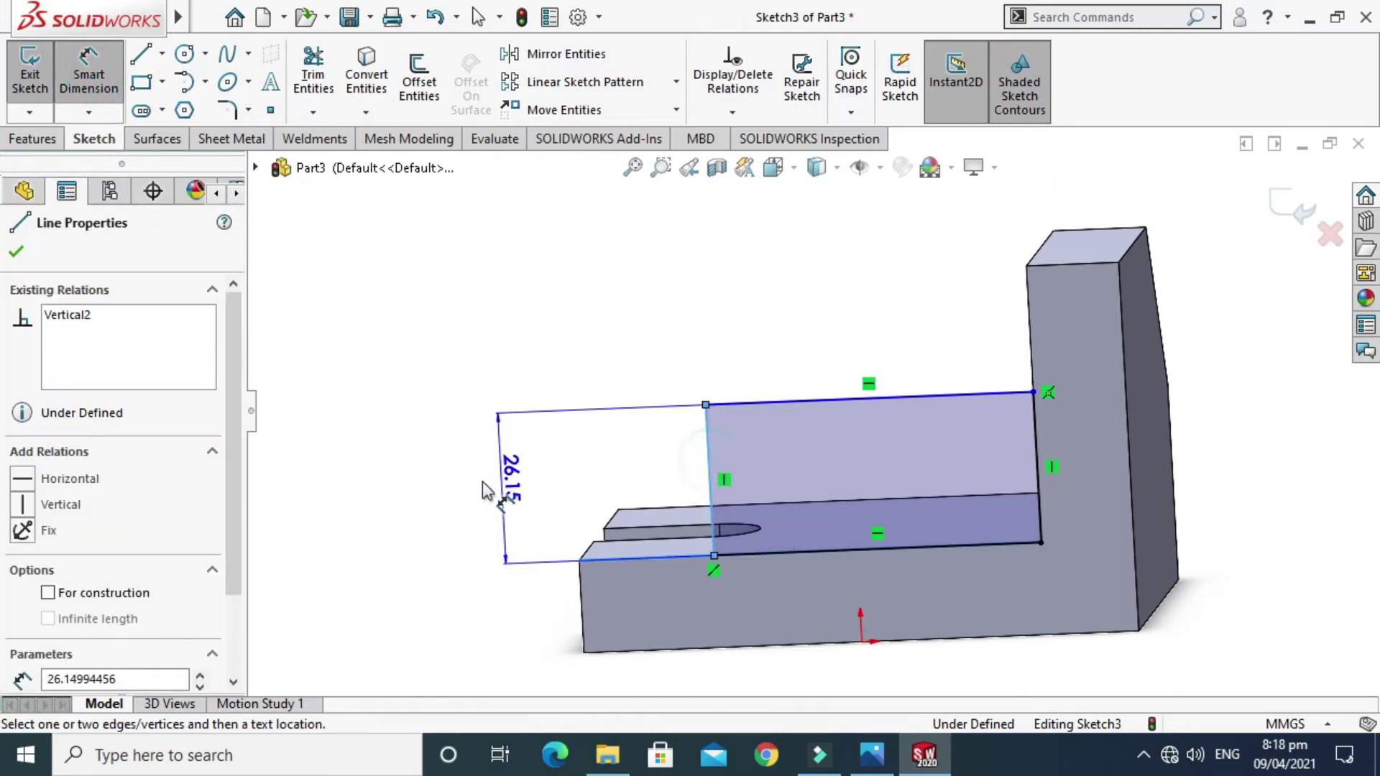
{"action": "left_click", "coordinate": [448, 506]}
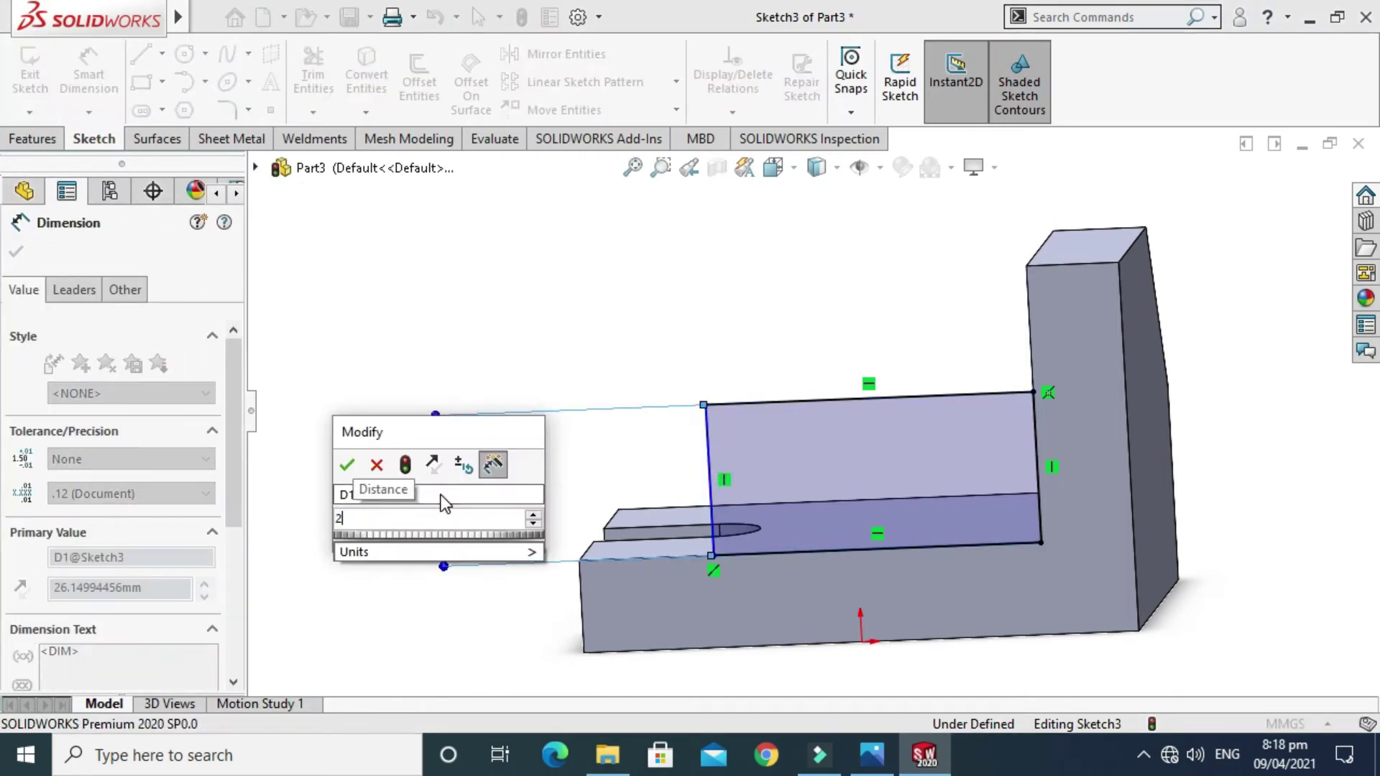
{"action": "type", "text": "28"}
{"action": "key", "text": "Return"}
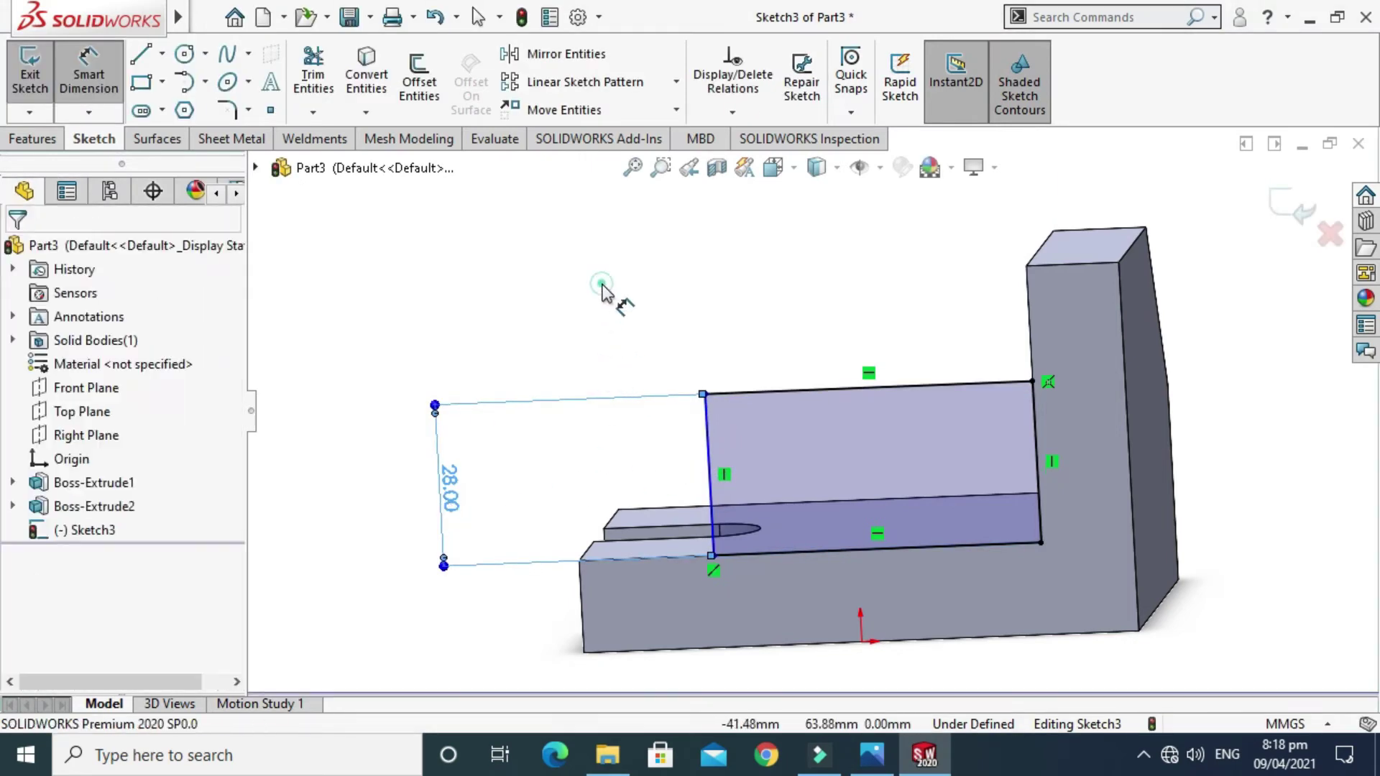
Dimension the rectangle's top side to 40 mm, comparing with the reference drawing before and after
{"action": "left_click", "coordinate": [936, 751]}
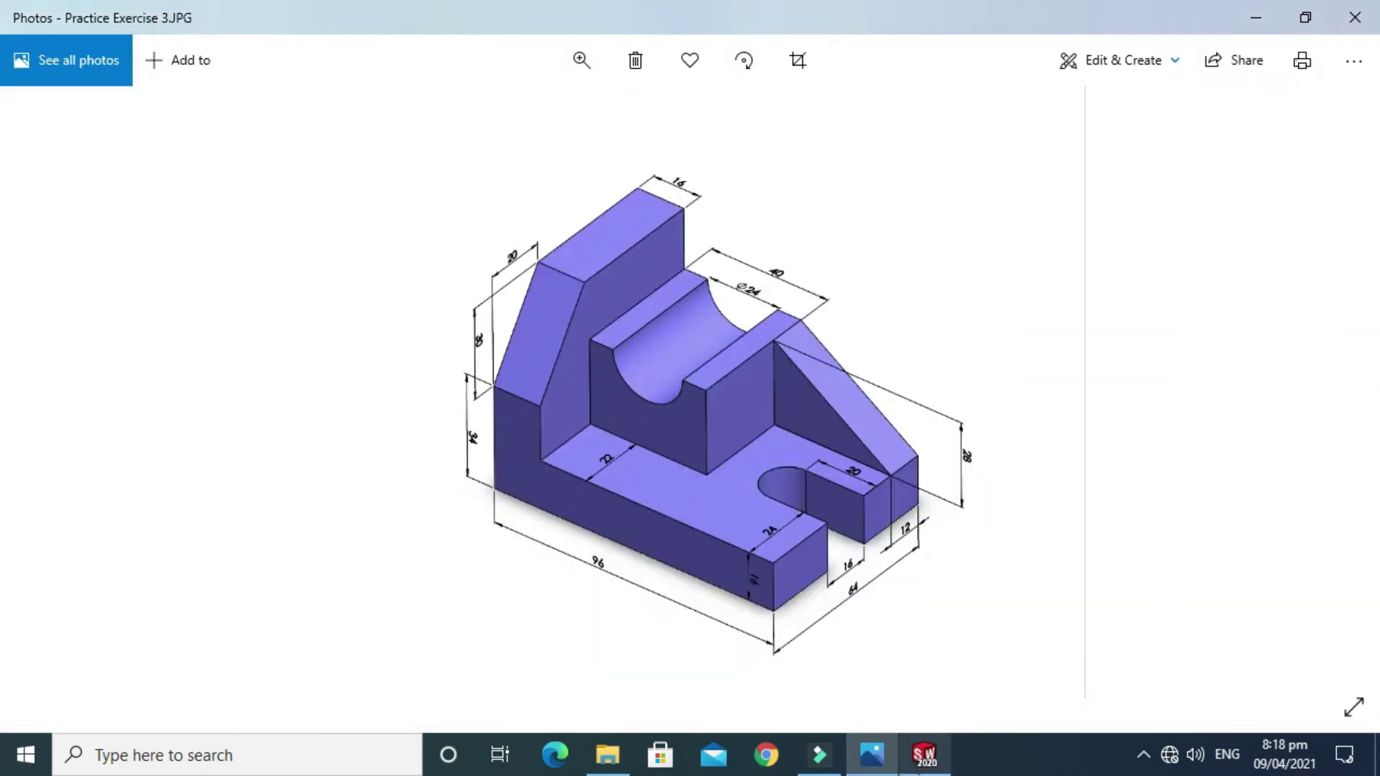
{"action": "left_click", "coordinate": [924, 754]}
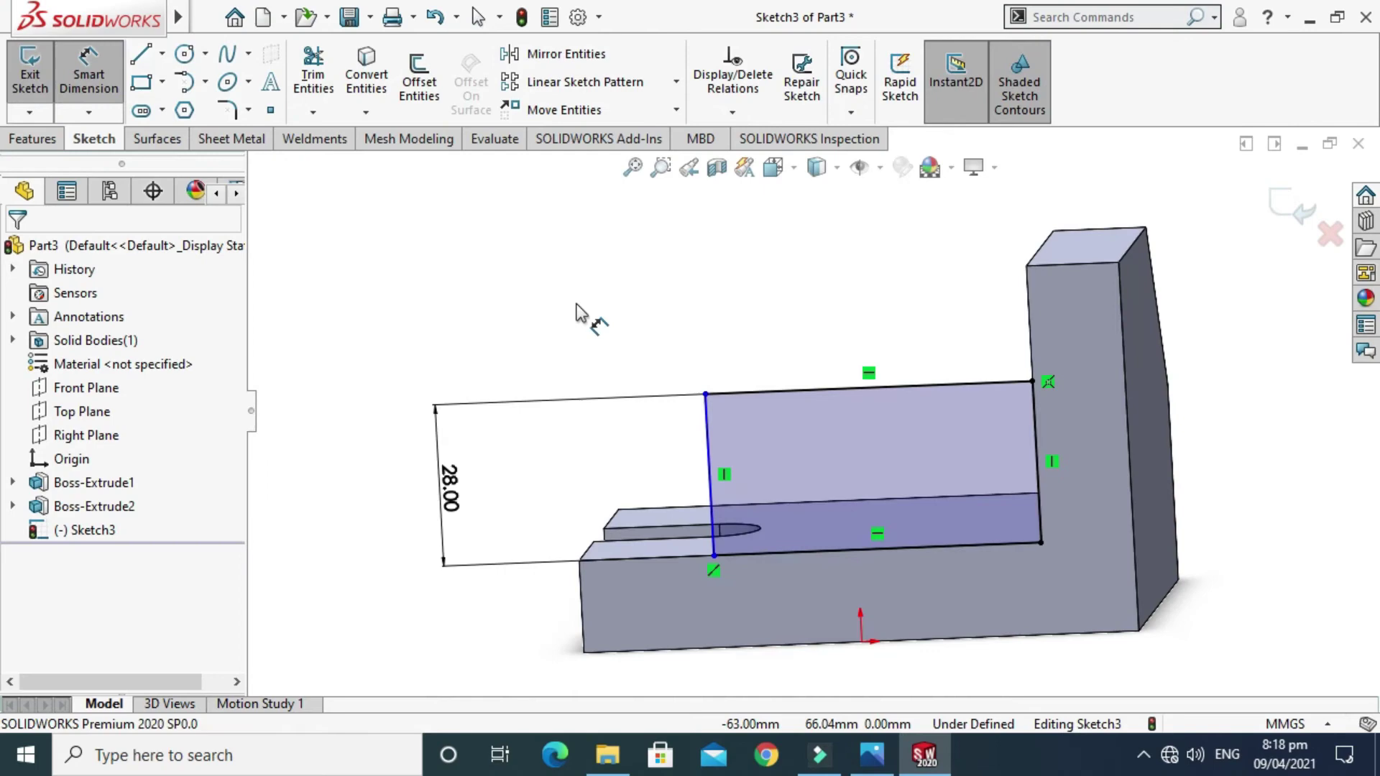
{"action": "left_click", "coordinate": [825, 391]}
{"action": "left_click", "coordinate": [457, 290]}
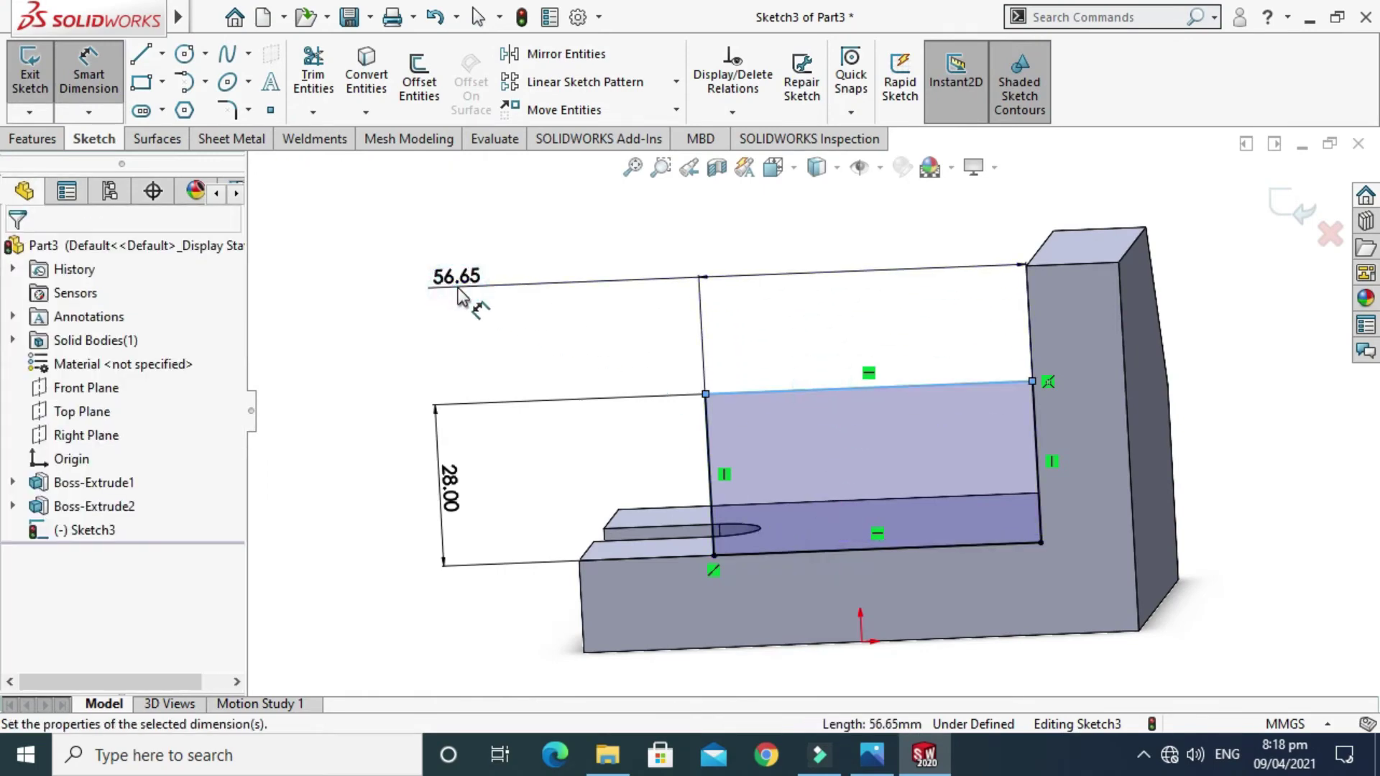
{"action": "type", "text": "40"}
{"action": "key", "text": "Return"}
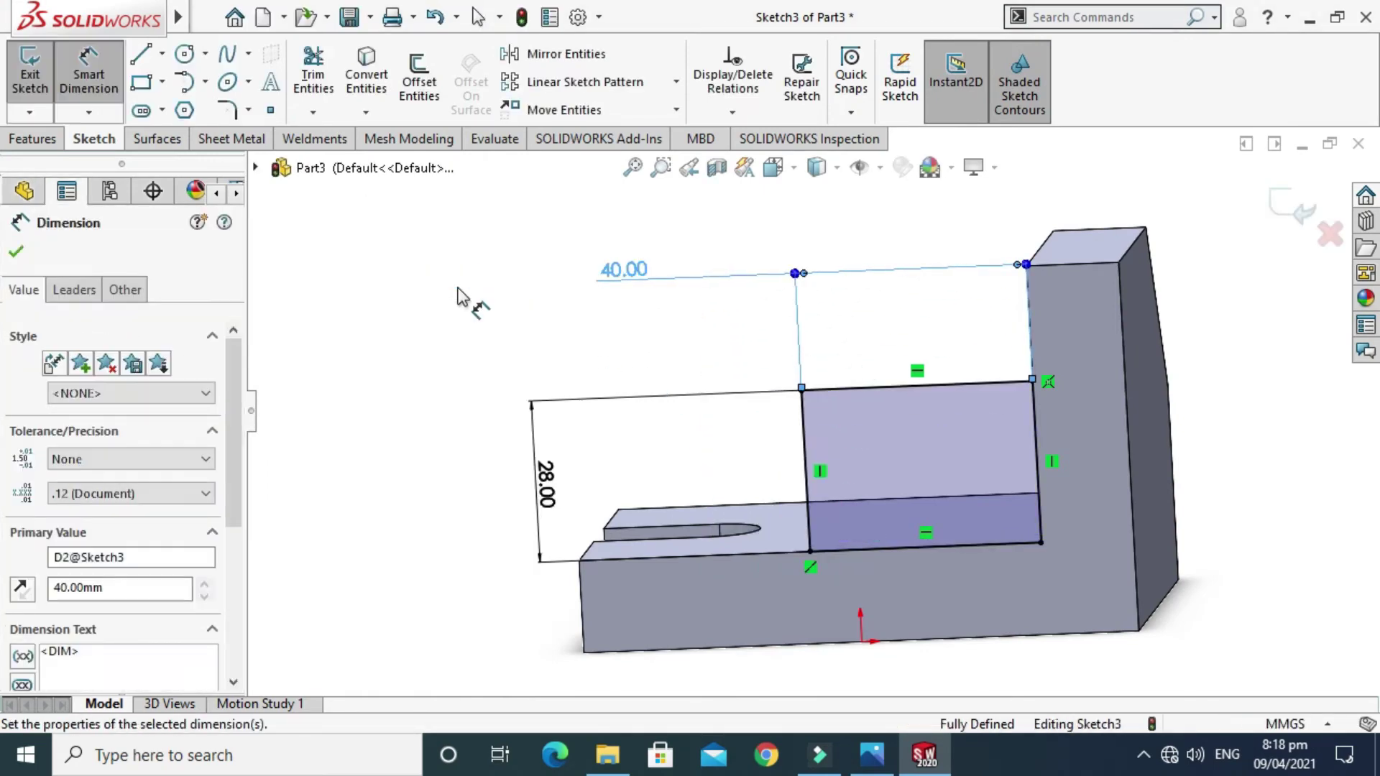
{"action": "key", "text": "Escape"}
{"action": "key", "text": "f"}
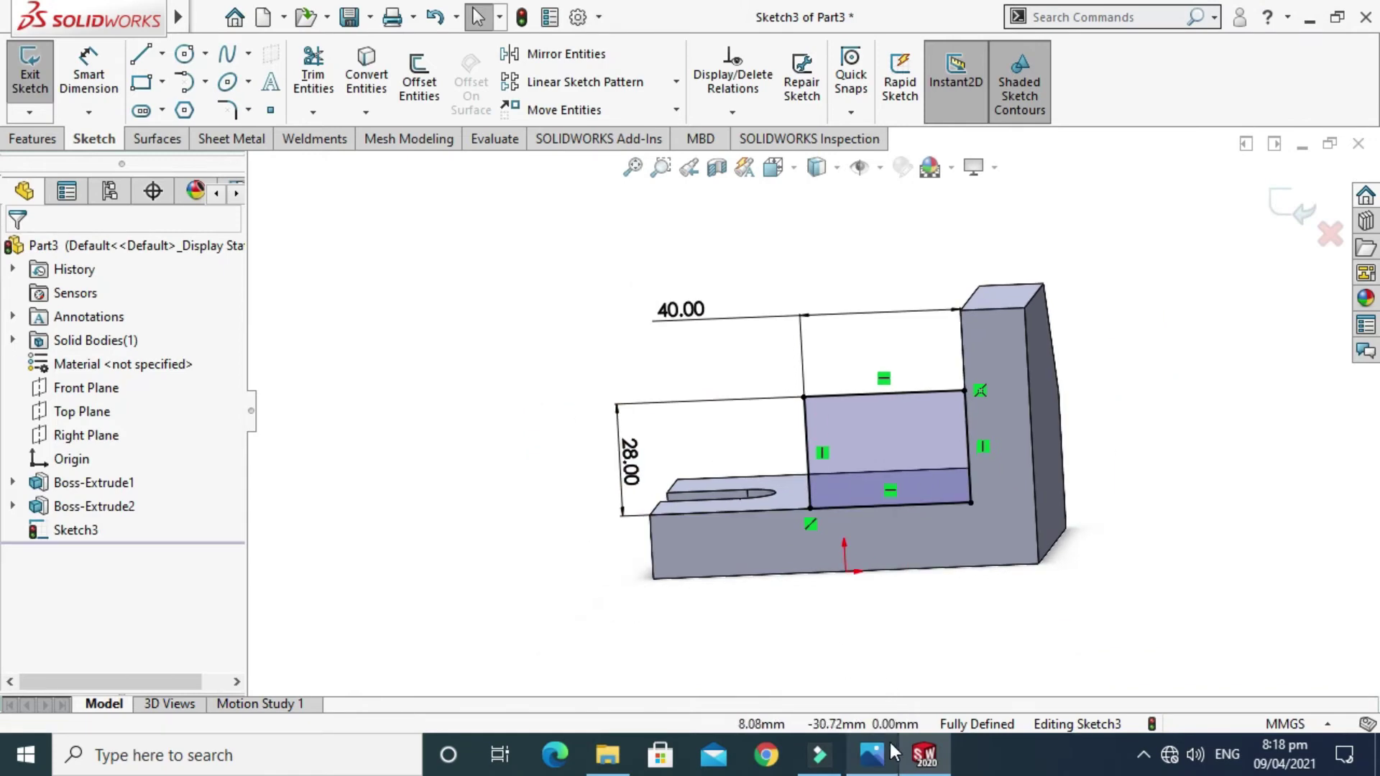
{"action": "left_click", "coordinate": [872, 755]}
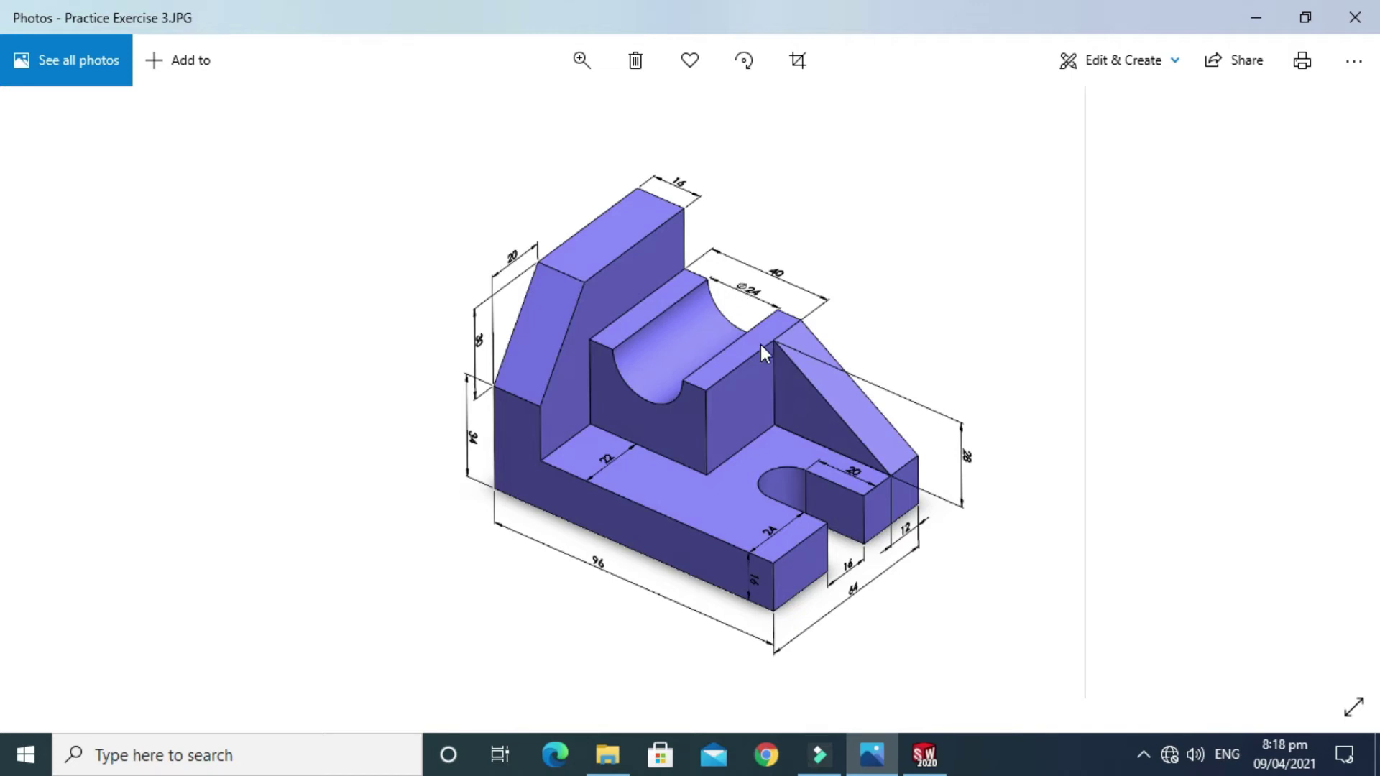
{"action": "left_click", "coordinate": [924, 755]}
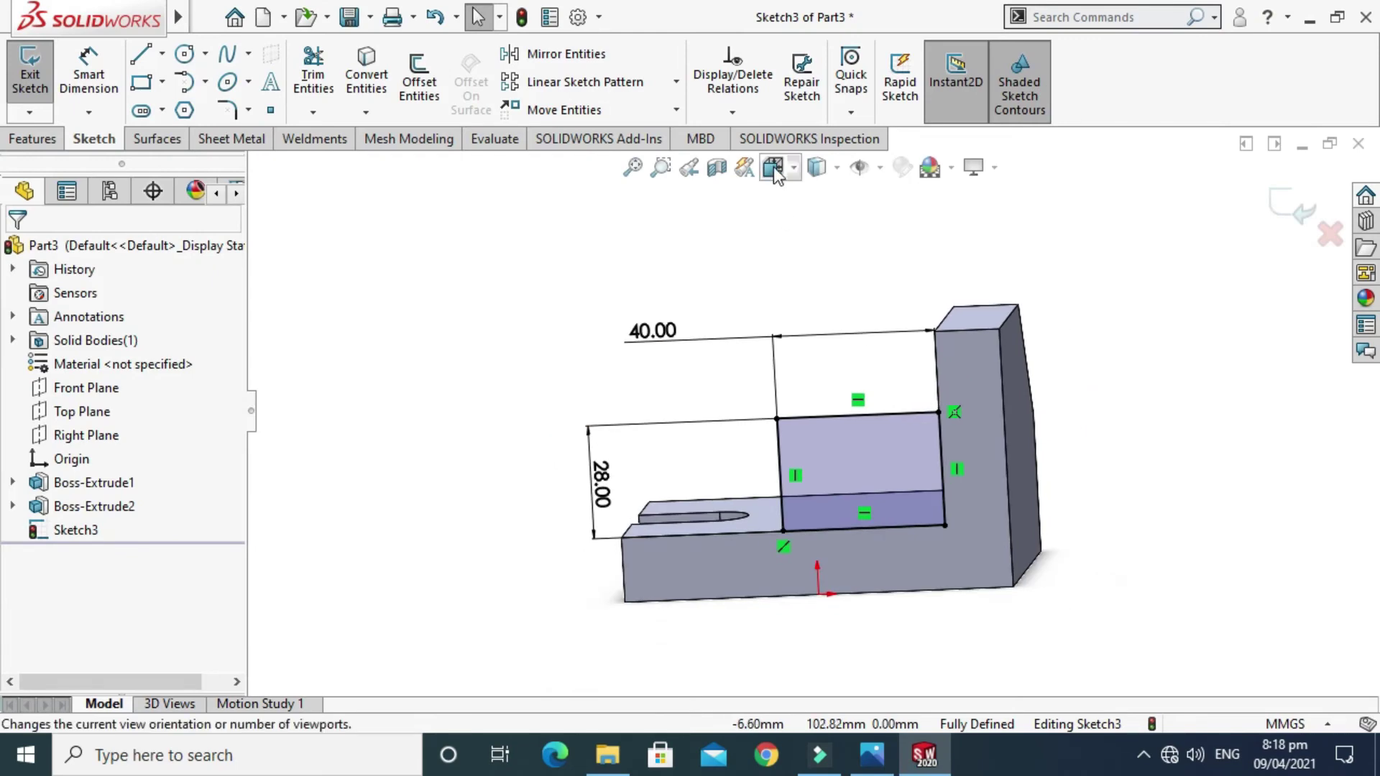
Face Sketch3 head-on and draw a circle centred on the rectangle's top-edge midpoint
{"action": "left_click", "coordinate": [773, 167]}
{"action": "left_click", "coordinate": [614, 420]}
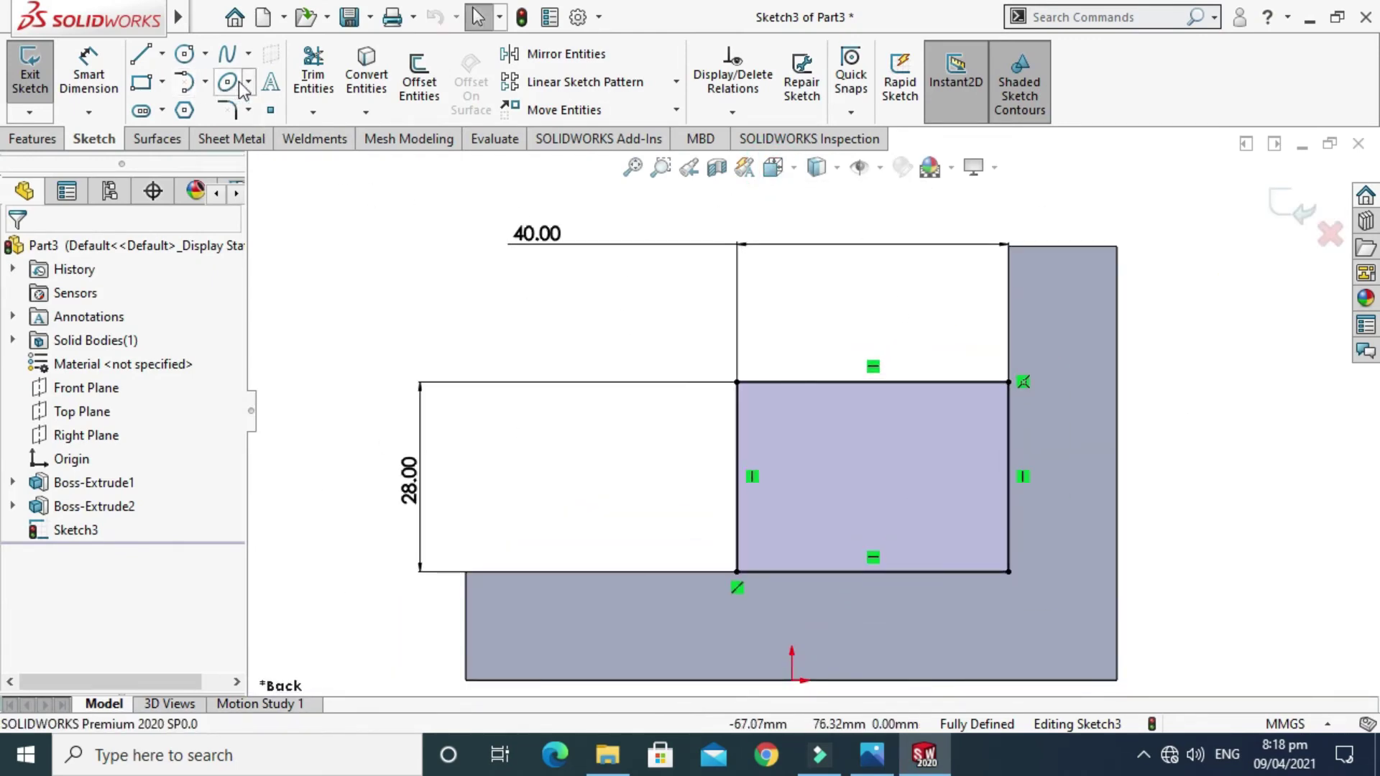
{"action": "left_click", "coordinate": [247, 53]}
{"action": "left_click", "coordinate": [204, 53]}
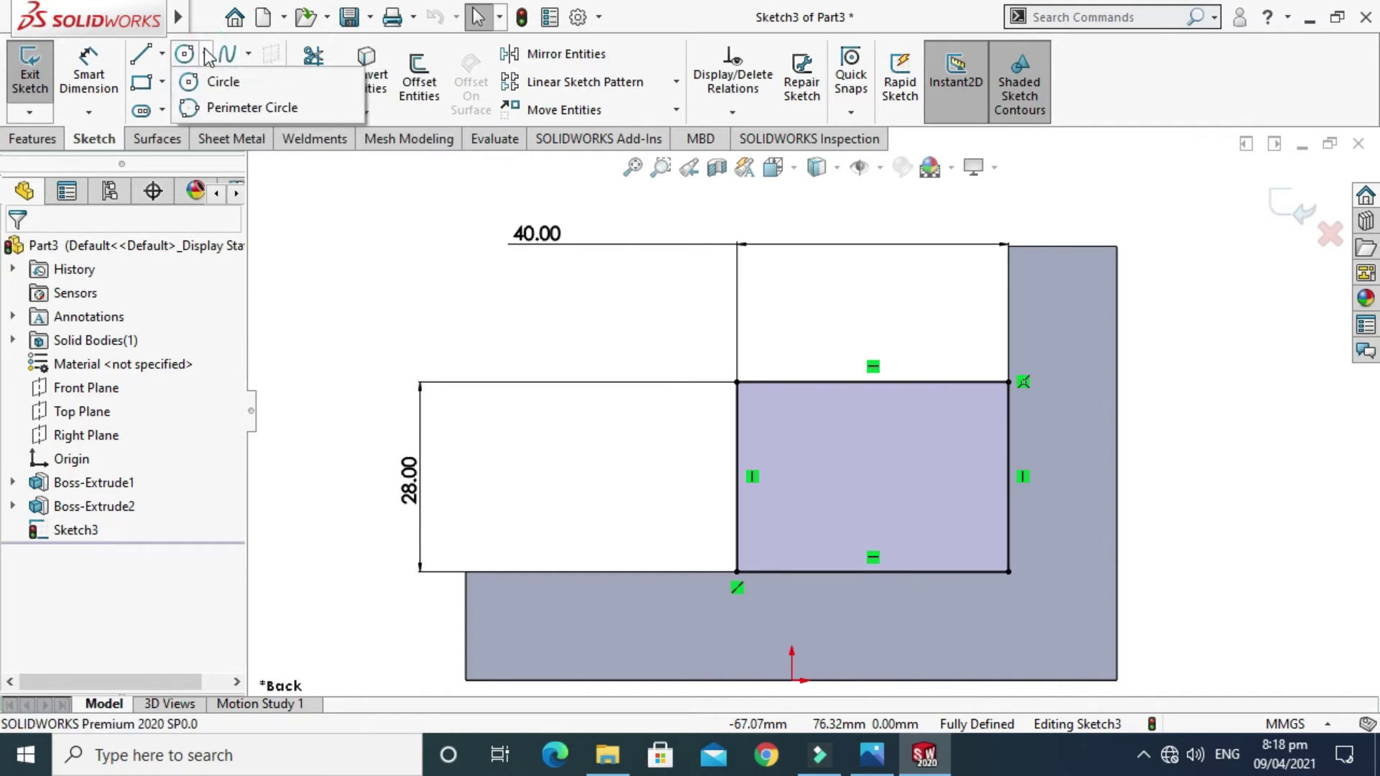
{"action": "left_click", "coordinate": [219, 83]}
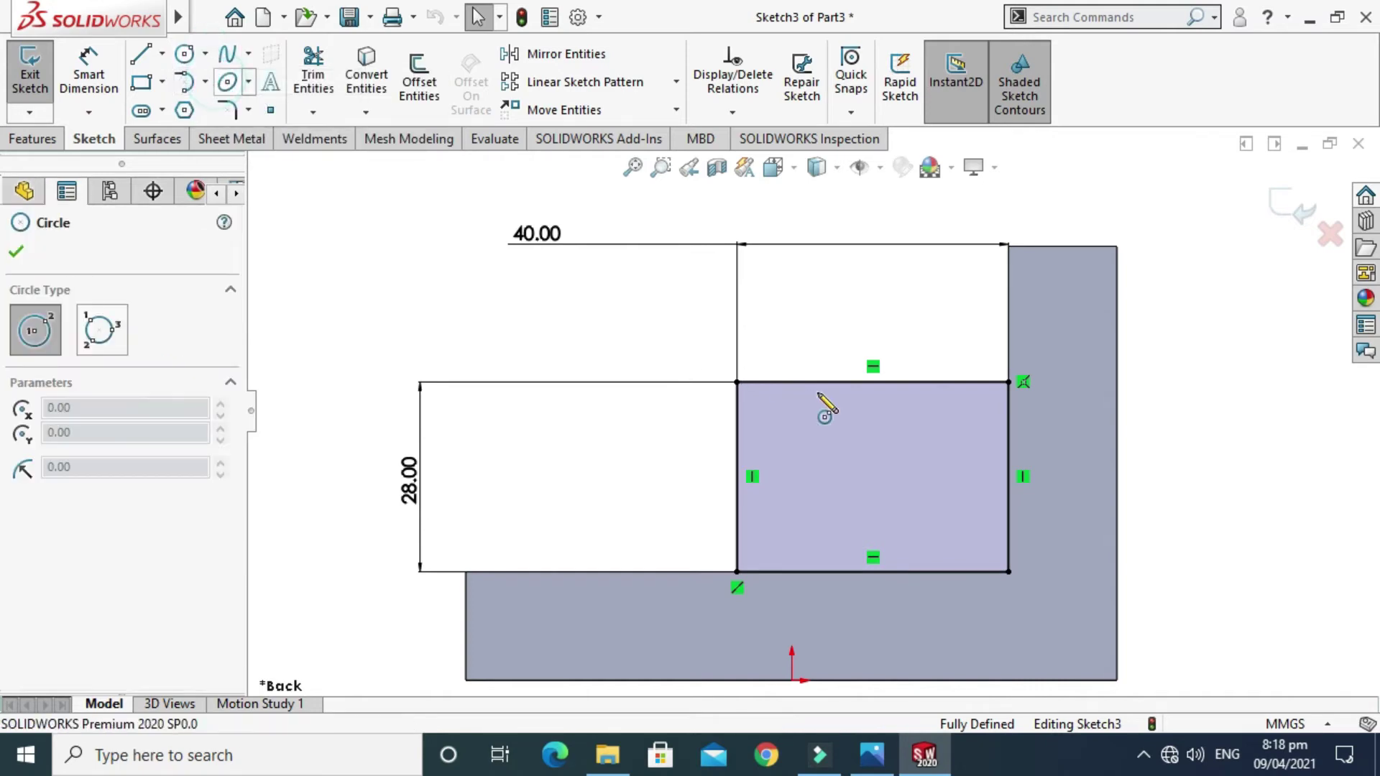
{"action": "left_click", "coordinate": [871, 381]}
{"action": "left_click", "coordinate": [827, 474]}
{"action": "key", "text": "Escape"}
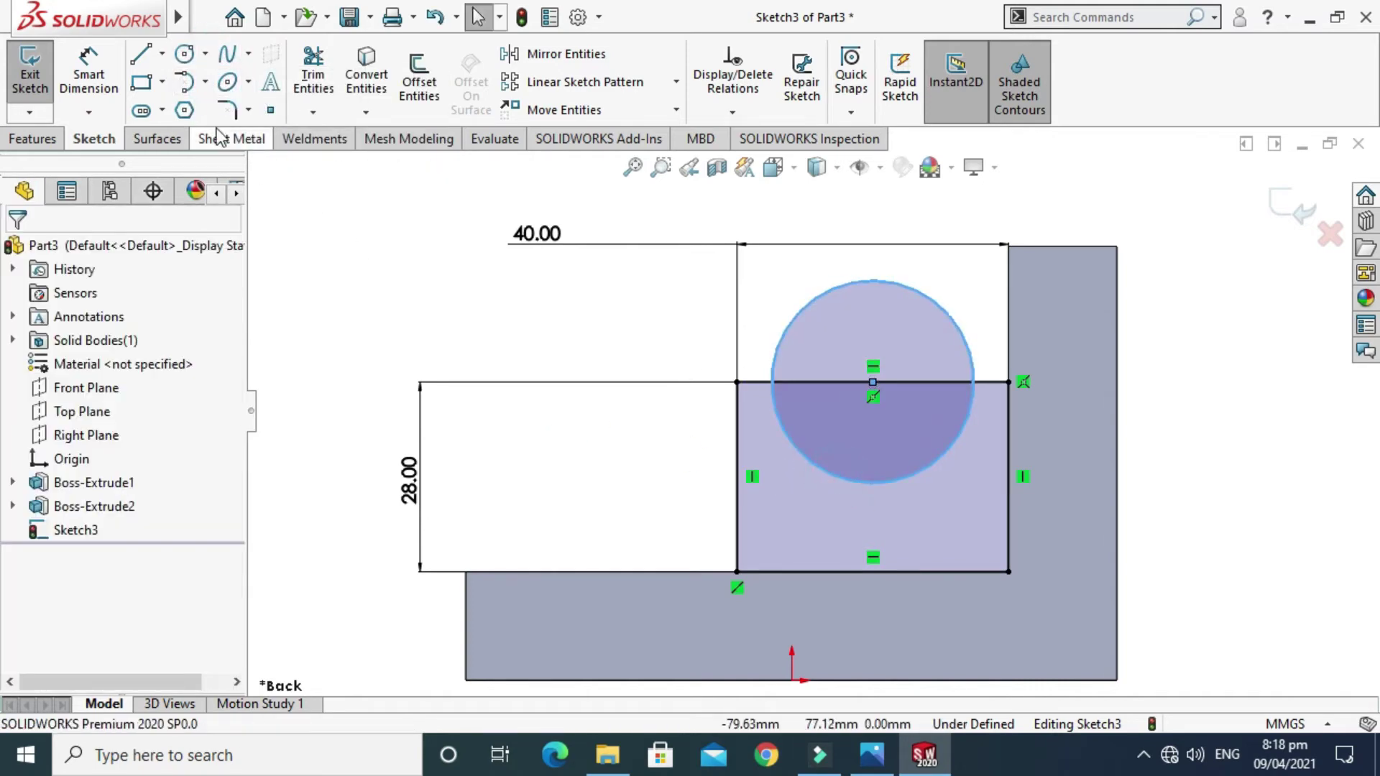
Dimension the sketch circle's diameter as 24 mm
{"action": "left_click", "coordinate": [87, 69]}
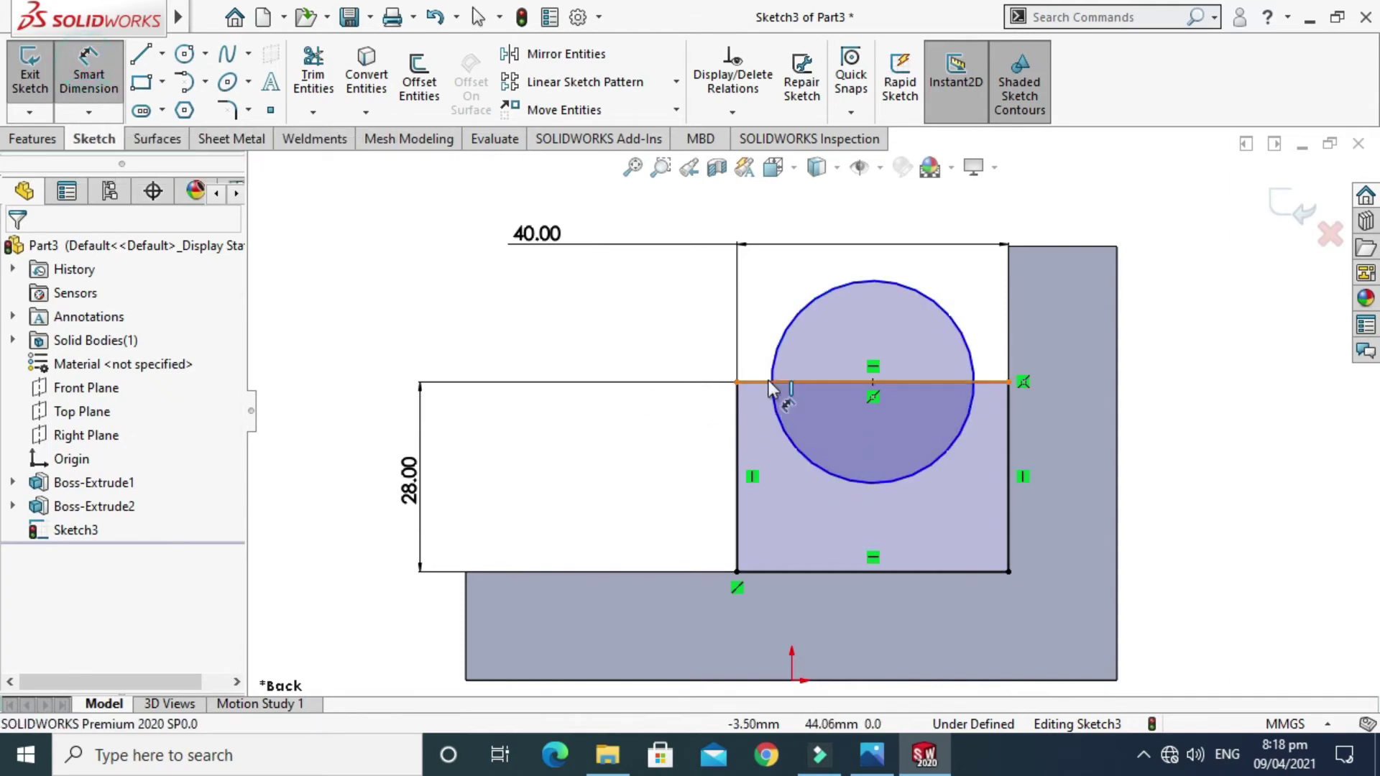
{"action": "left_click", "coordinate": [782, 335]}
{"action": "left_click", "coordinate": [523, 323]}
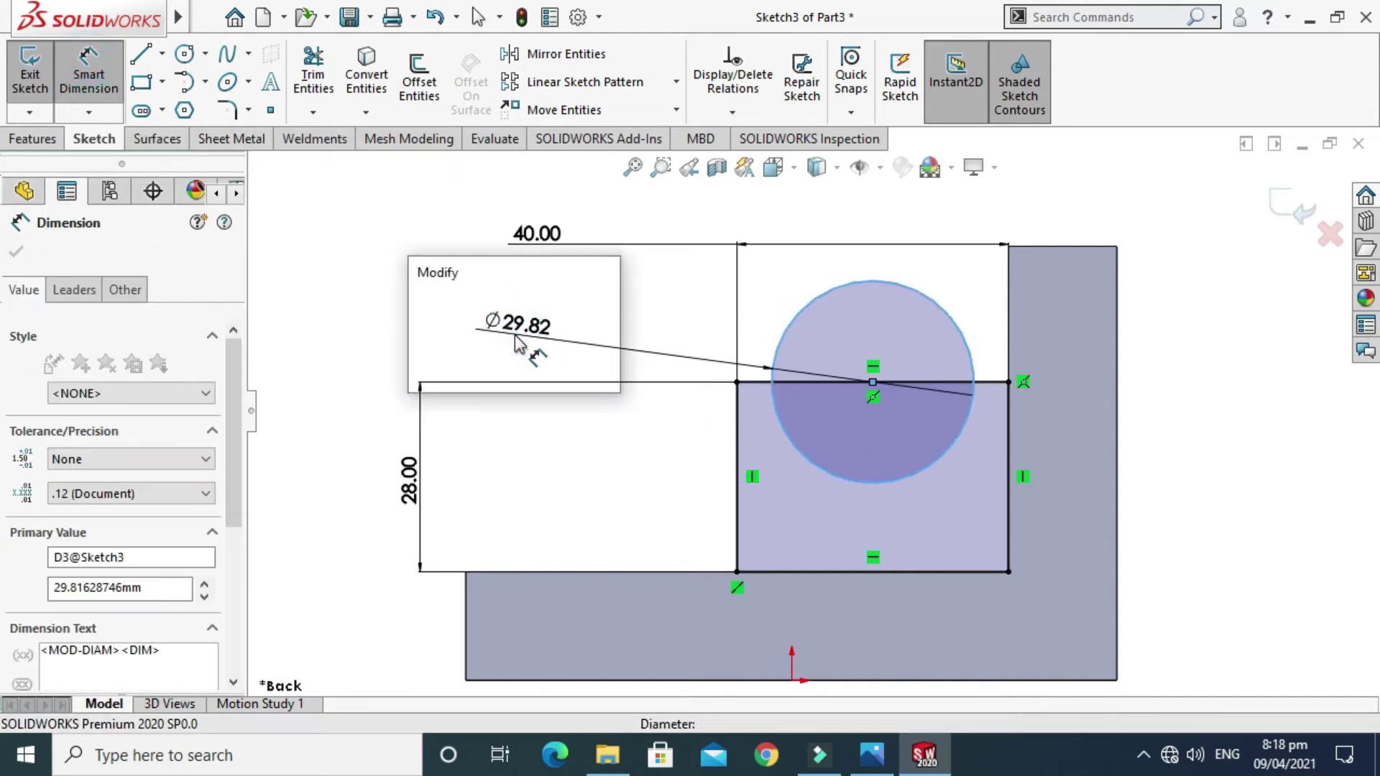
{"action": "type", "text": "24"}
{"action": "key", "text": "Return"}
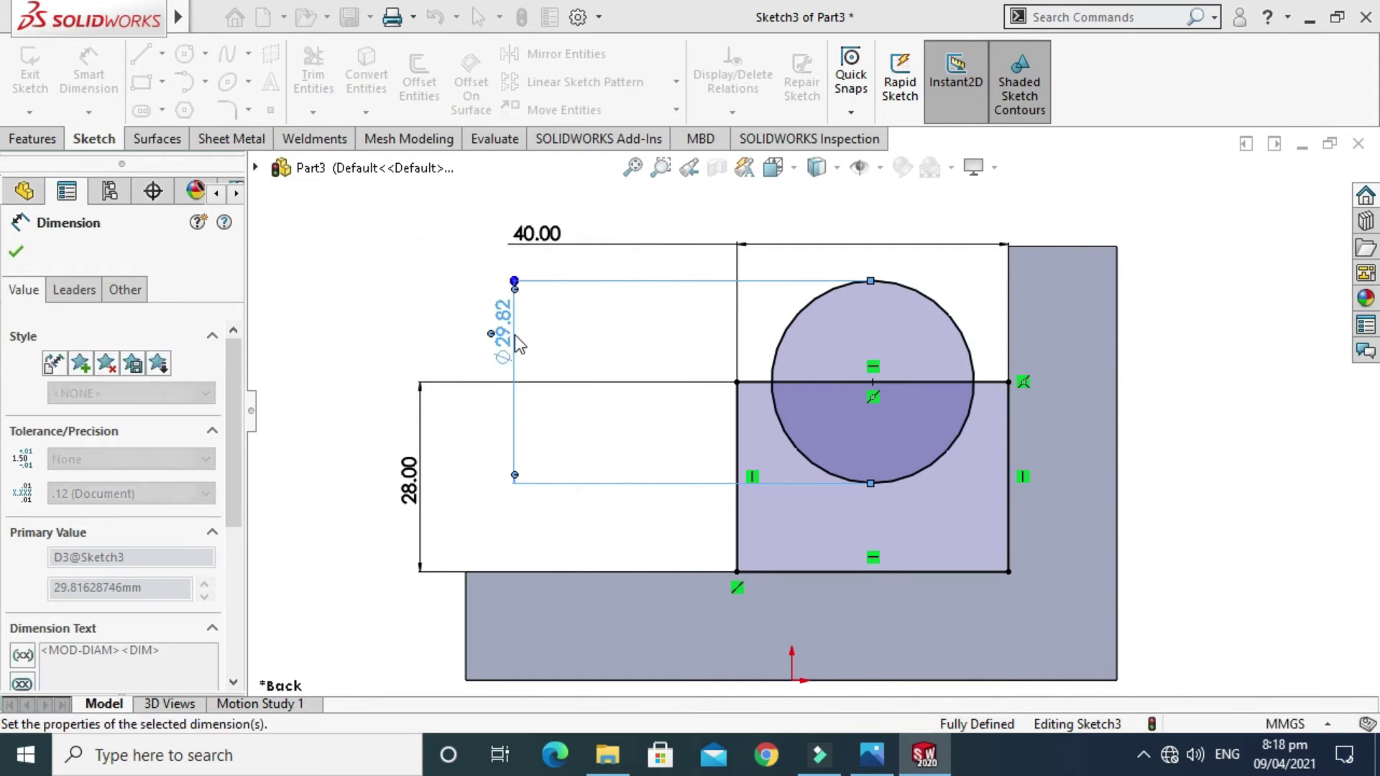
{"action": "key", "text": "Escape"}
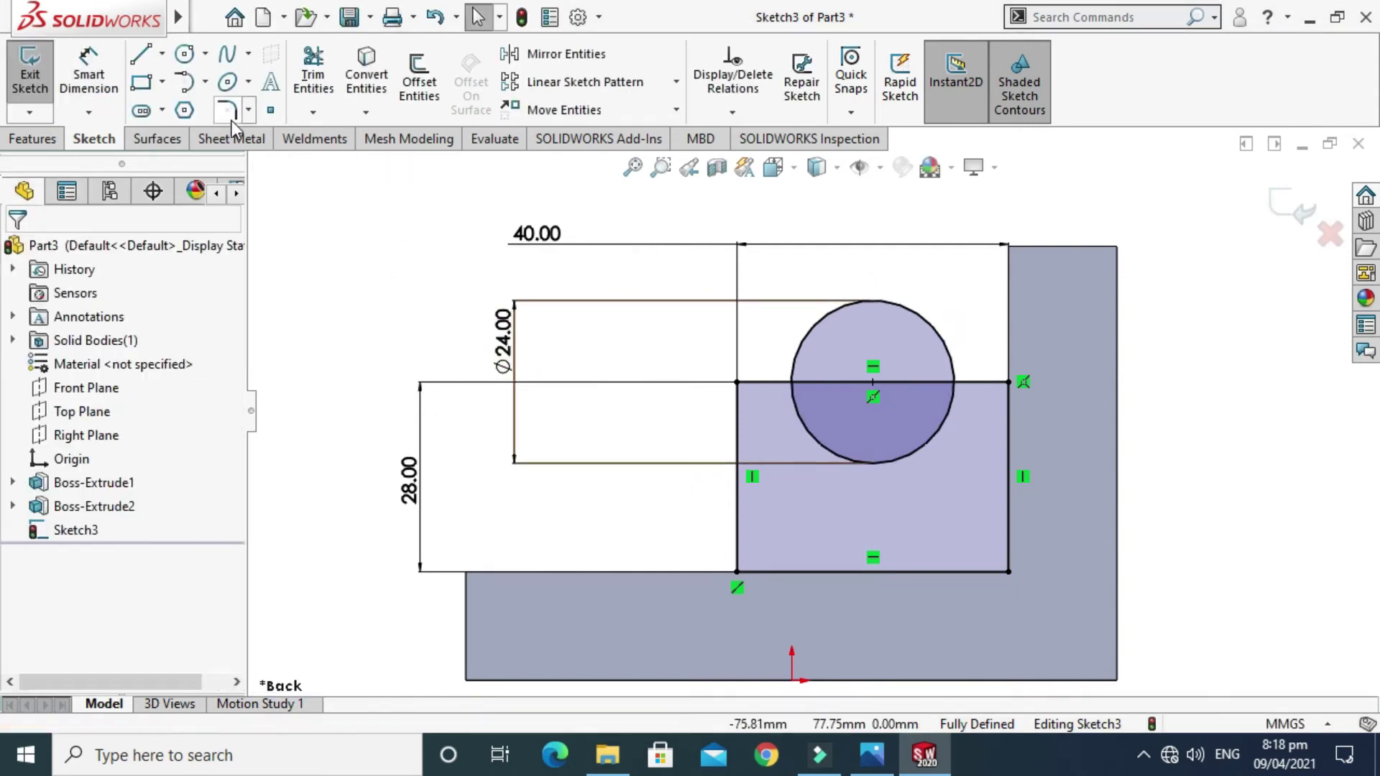
{"action": "left_click", "coordinate": [325, 69]}
Trim the circle's lower half, then undo the trims after checking the reference
{"action": "scroll", "coordinate": [669, 180], "scroll_direction": "down", "scroll_amount": 2}
{"action": "mouse_move", "coordinate": [1003, 628]}
{"action": "left_mouse_down"}
{"action": "mouse_move", "coordinate": [973, 471]}
{"action": "mouse_move", "coordinate": [898, 571]}
{"action": "left_mouse_up"}
{"action": "scroll", "coordinate": [822, 493], "scroll_direction": "up", "scroll_amount": 3}
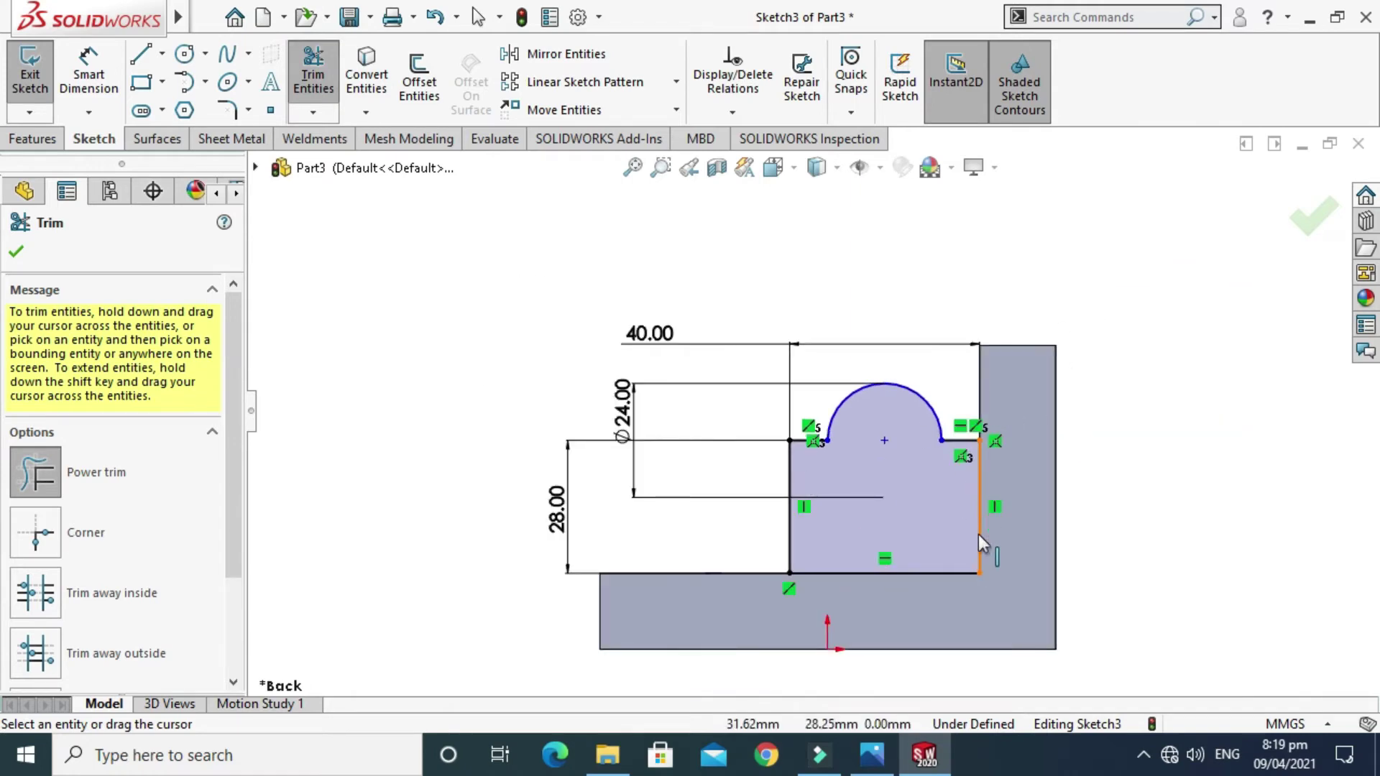
{"action": "key", "text": "alt+Tab"}
{"action": "key", "text": "alt+Tab"}
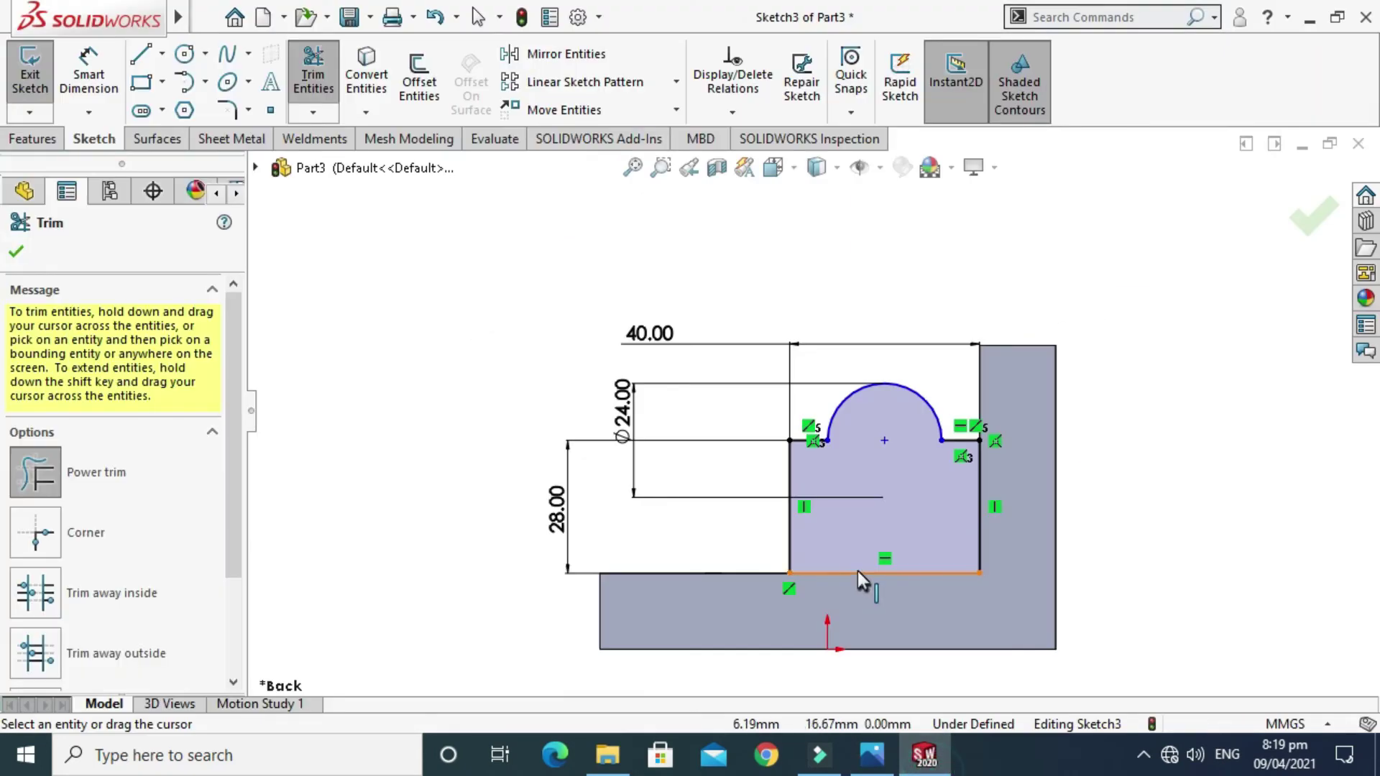
{"action": "key", "text": "Escape"}
{"action": "key", "text": "ctrl+z"}
{"action": "scroll", "coordinate": [859, 421], "scroll_direction": "down", "scroll_amount": 3}
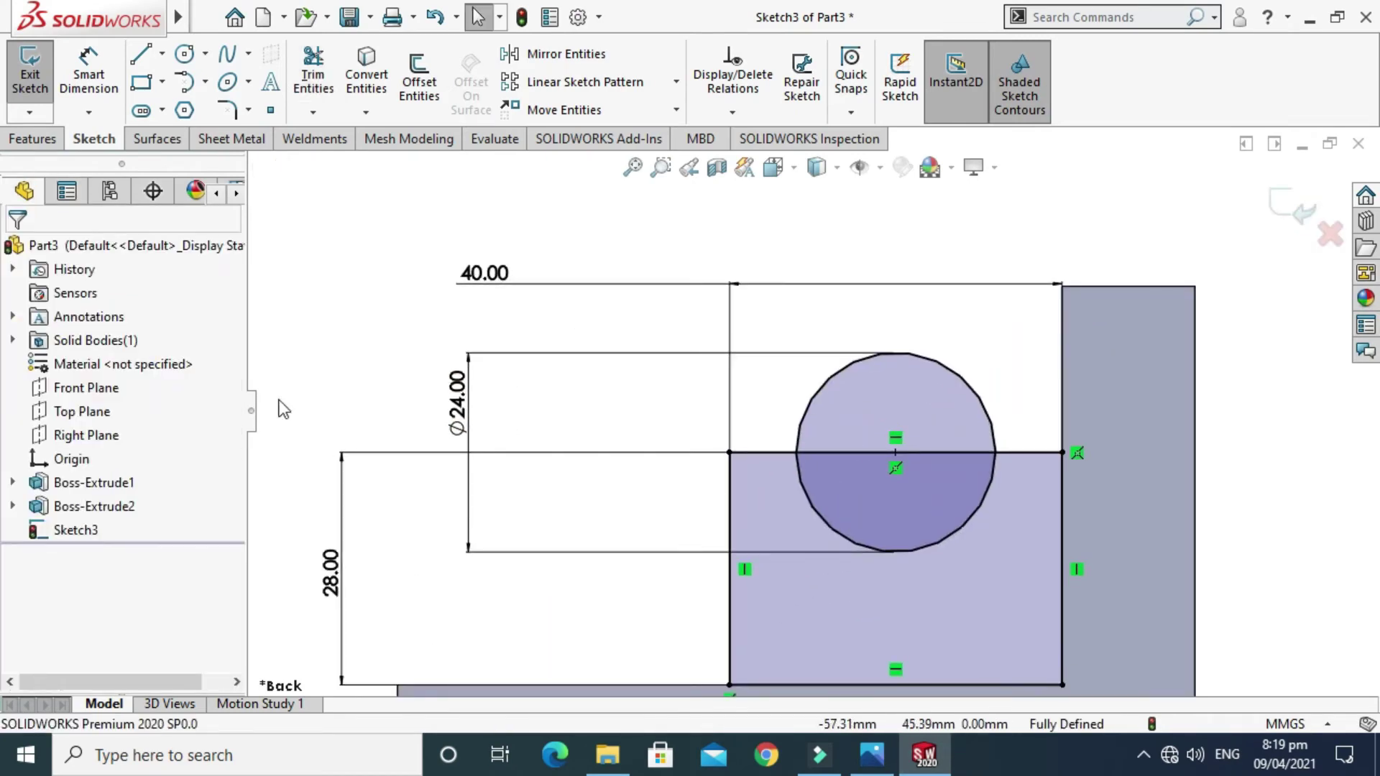
Power-trim the inner line segment and the circle's upper arc, then exit the sketch
{"action": "left_click", "coordinate": [313, 75]}
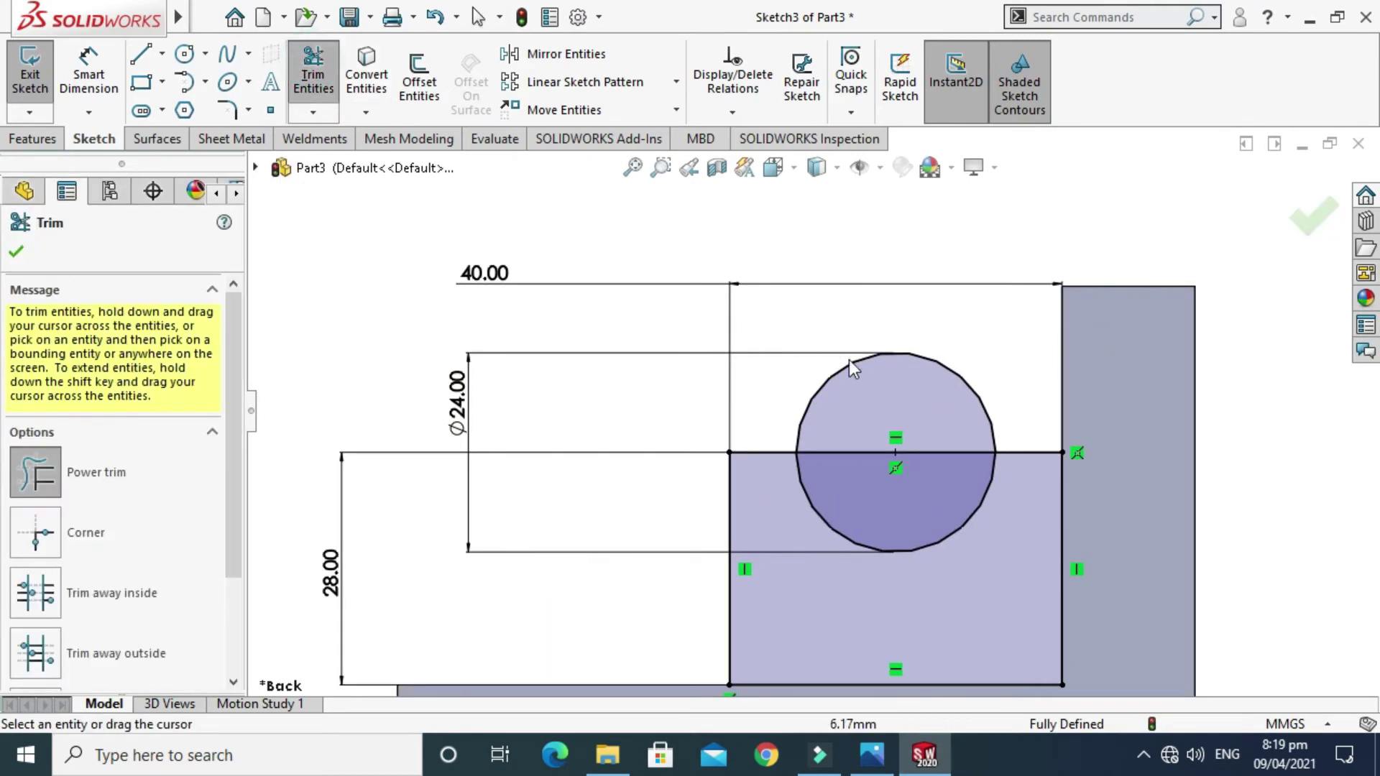
{"action": "scroll", "coordinate": [849, 368], "scroll_direction": "down", "scroll_amount": 2}
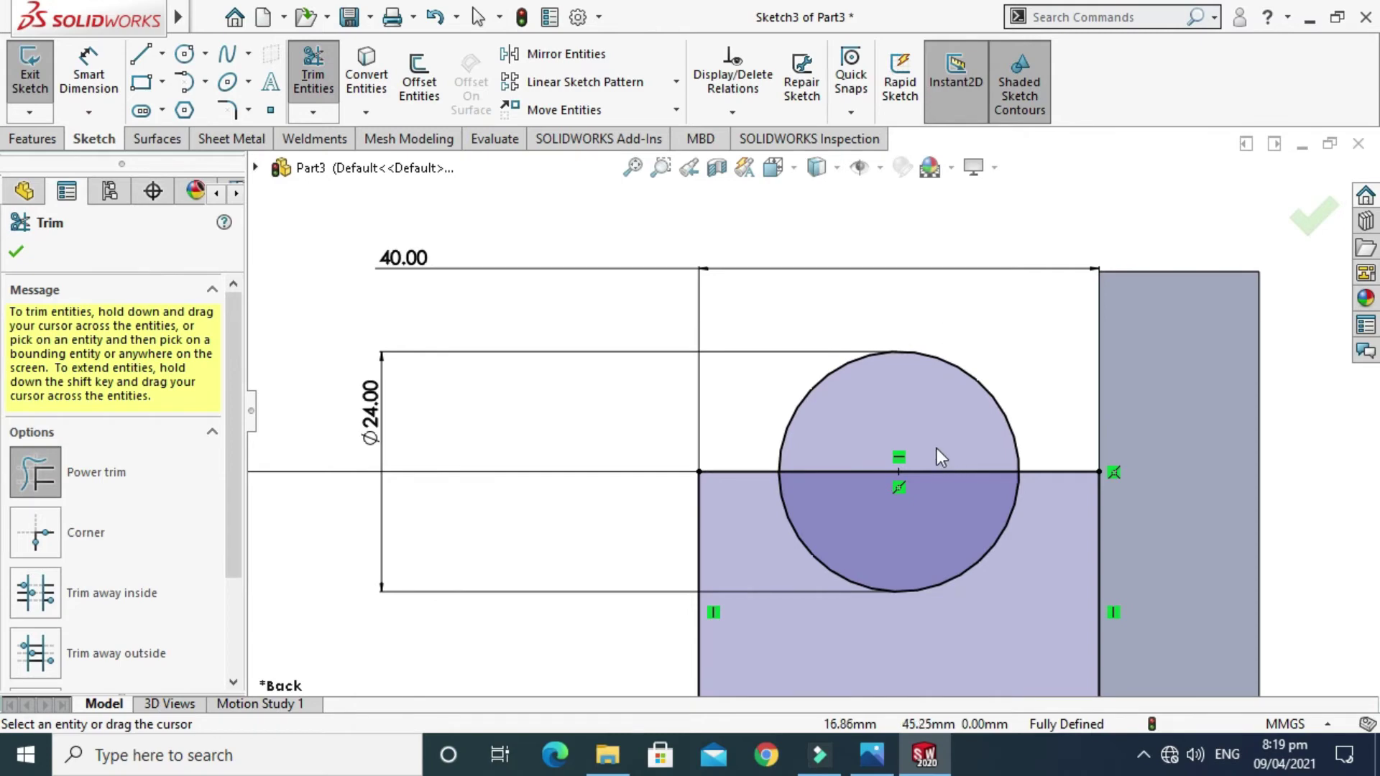
{"action": "left_click", "coordinate": [938, 473]}
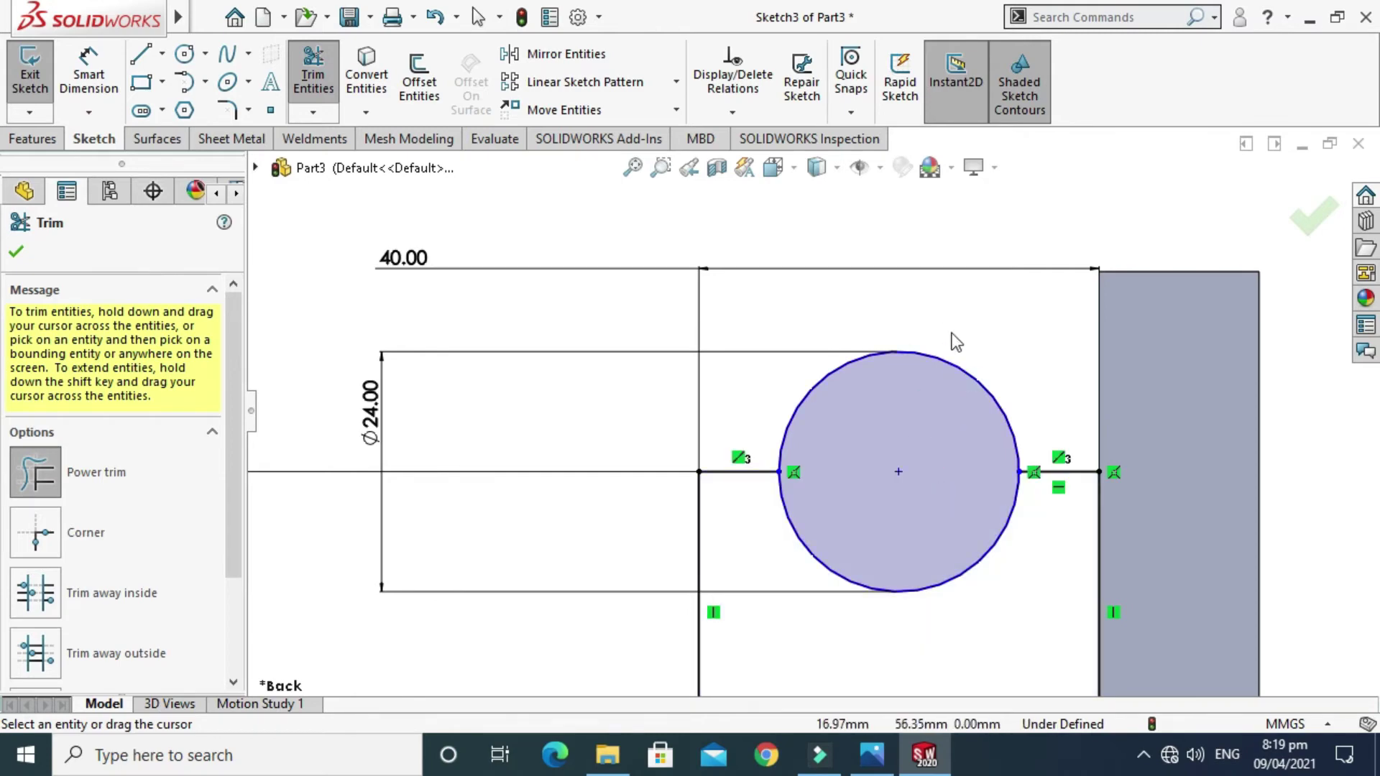
{"action": "left_click_drag", "start_coordinate": [956, 342], "coordinate": [947, 374]}
{"action": "scroll", "coordinate": [812, 410], "scroll_direction": "up", "scroll_amount": 3}
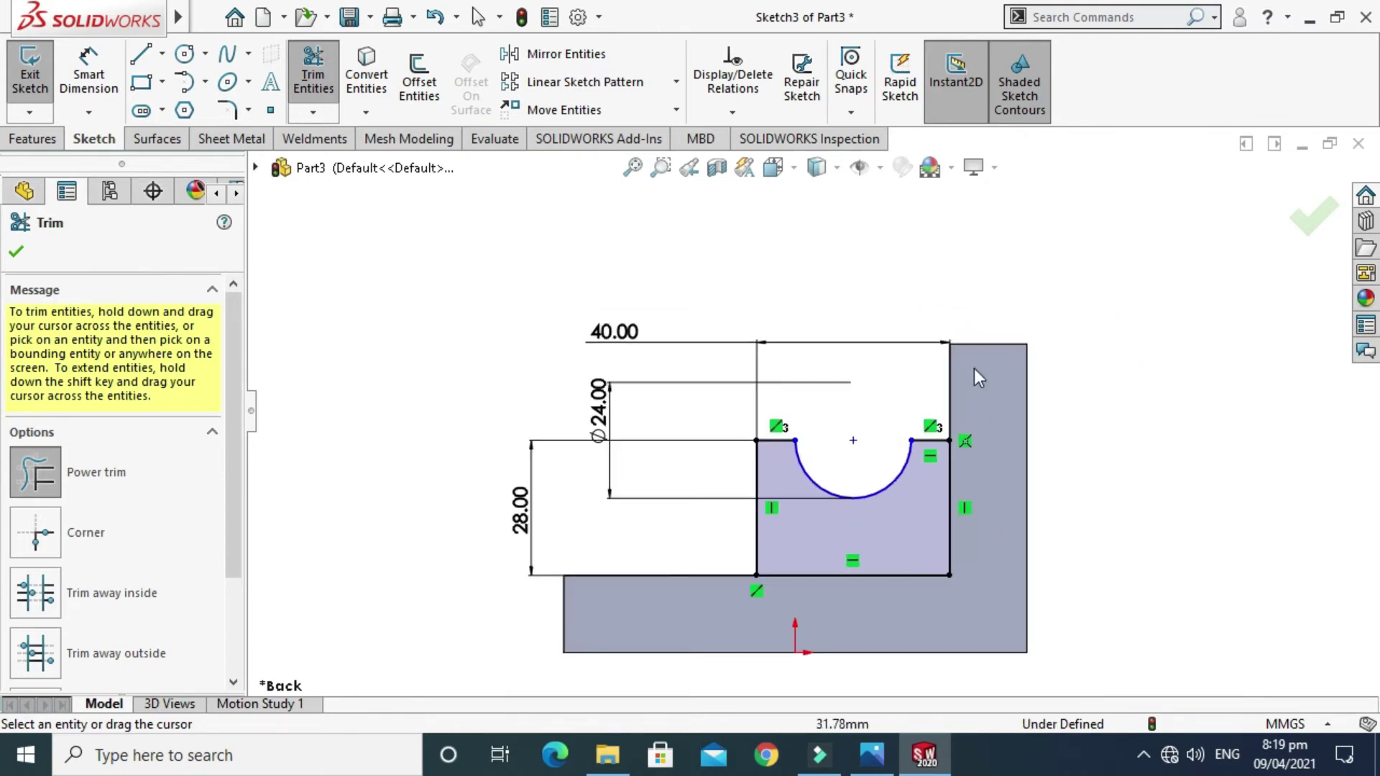
{"action": "left_click", "coordinate": [1314, 219]}
{"action": "left_click", "coordinate": [1273, 201]}
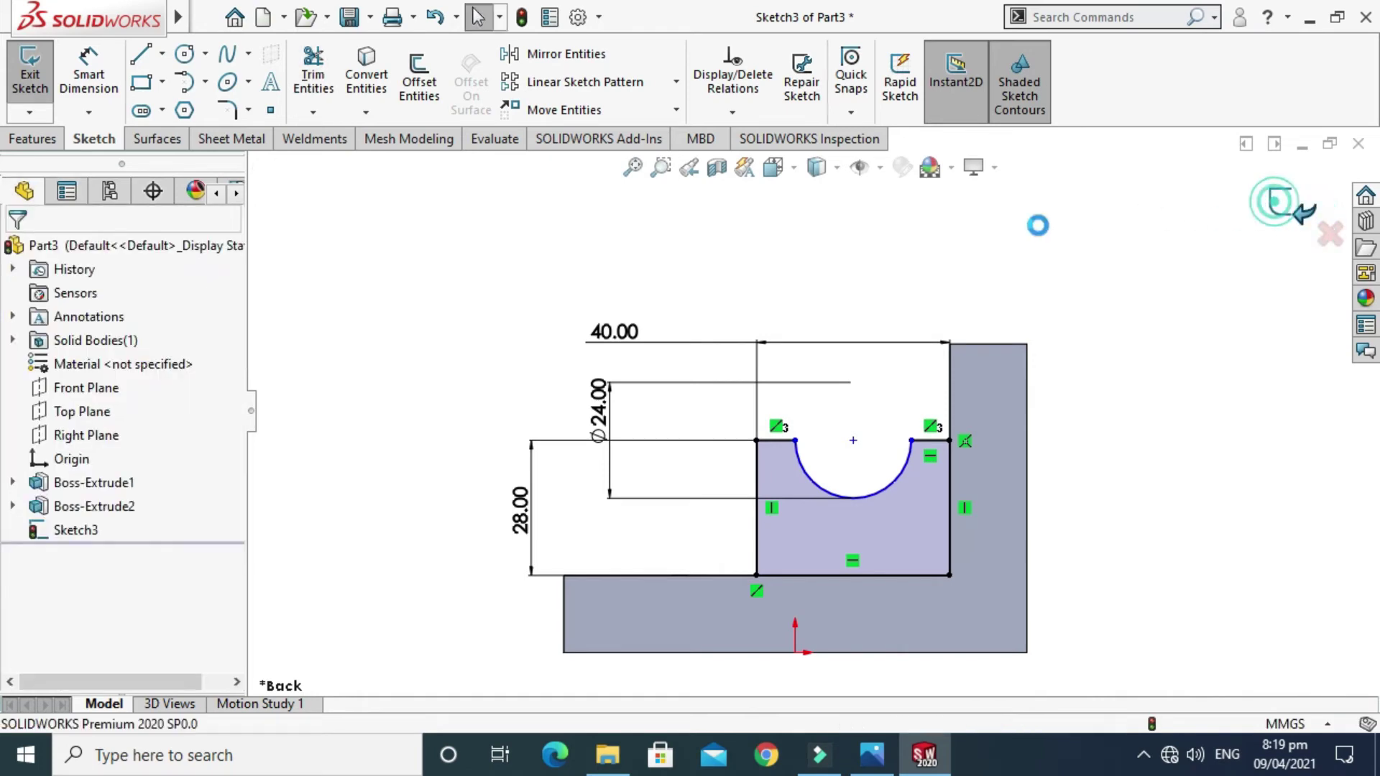
{"action": "right_click", "coordinate": [1068, 247]}
{"action": "left_click", "coordinate": [1108, 321]}
{"action": "left_click_drag", "start_coordinate": [1109, 321], "coordinate": [1158, 402]}
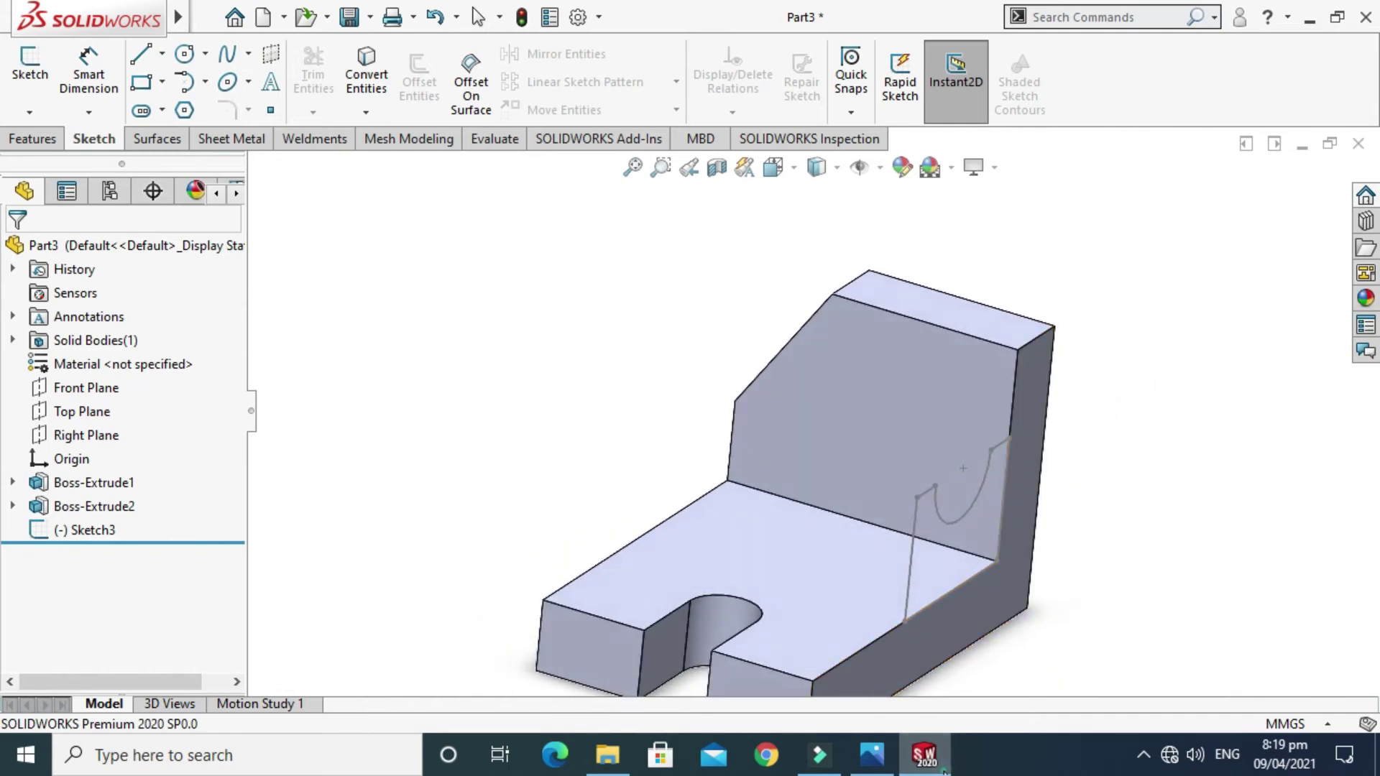
{"action": "key", "text": "alt+Tab"}
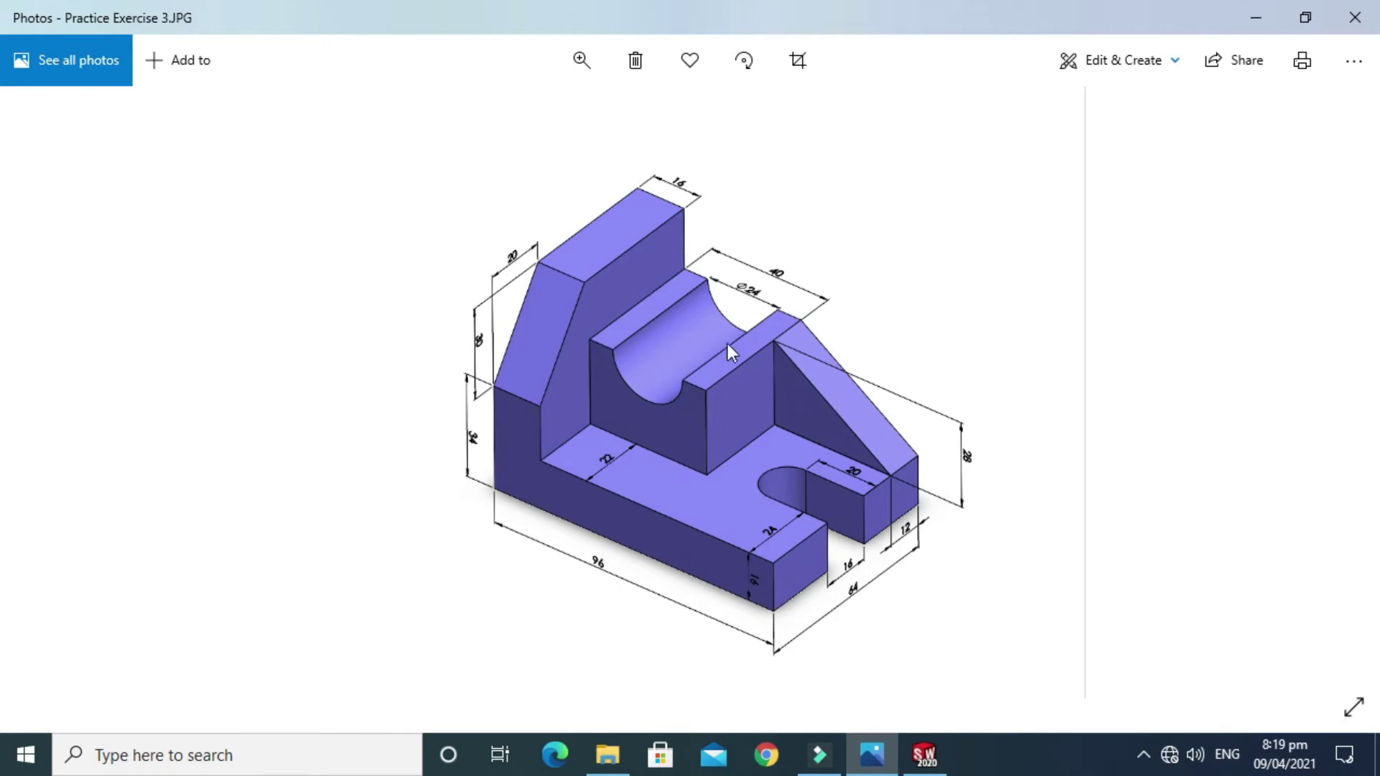
{"action": "left_click", "coordinate": [934, 754]}
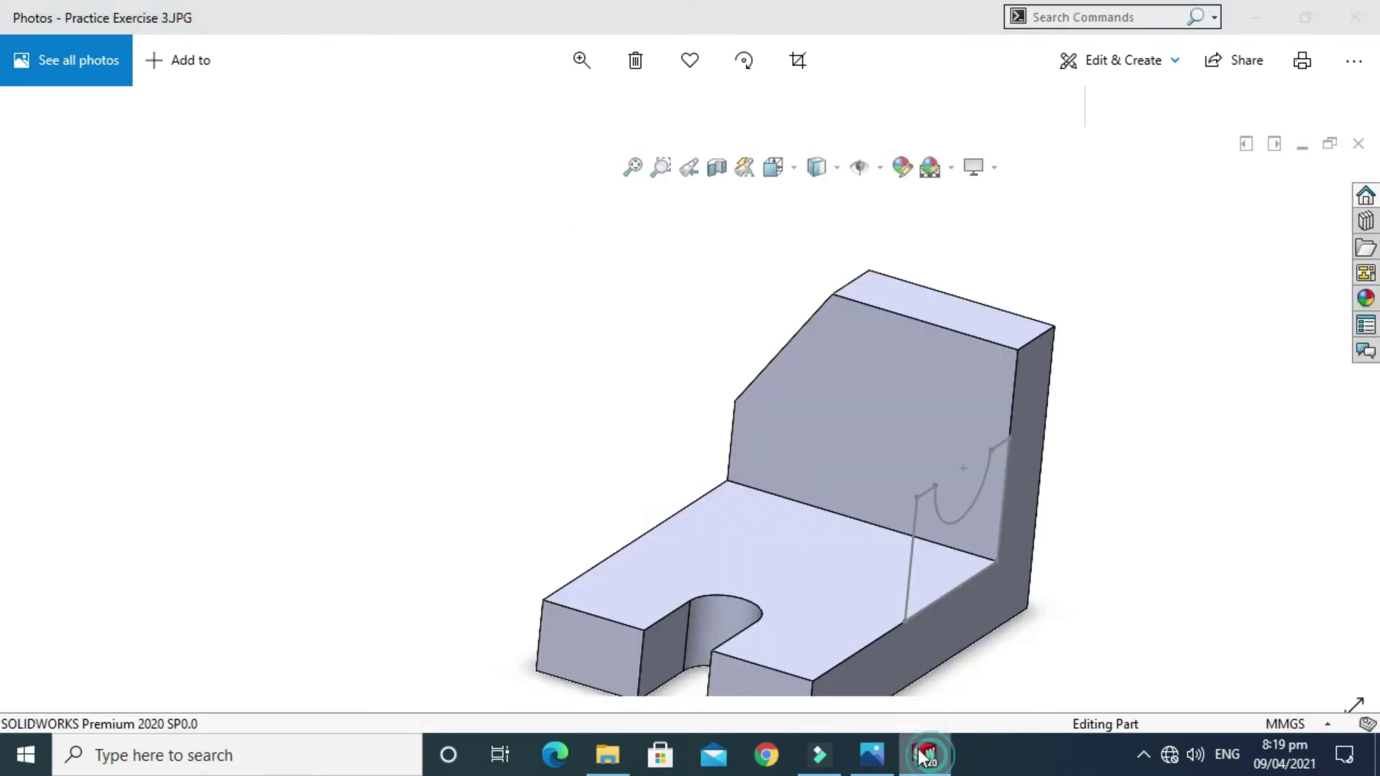
Extrude the notched sketch as a boss 42 mm deep in the reversed direction
{"action": "left_click", "coordinate": [52, 142]}
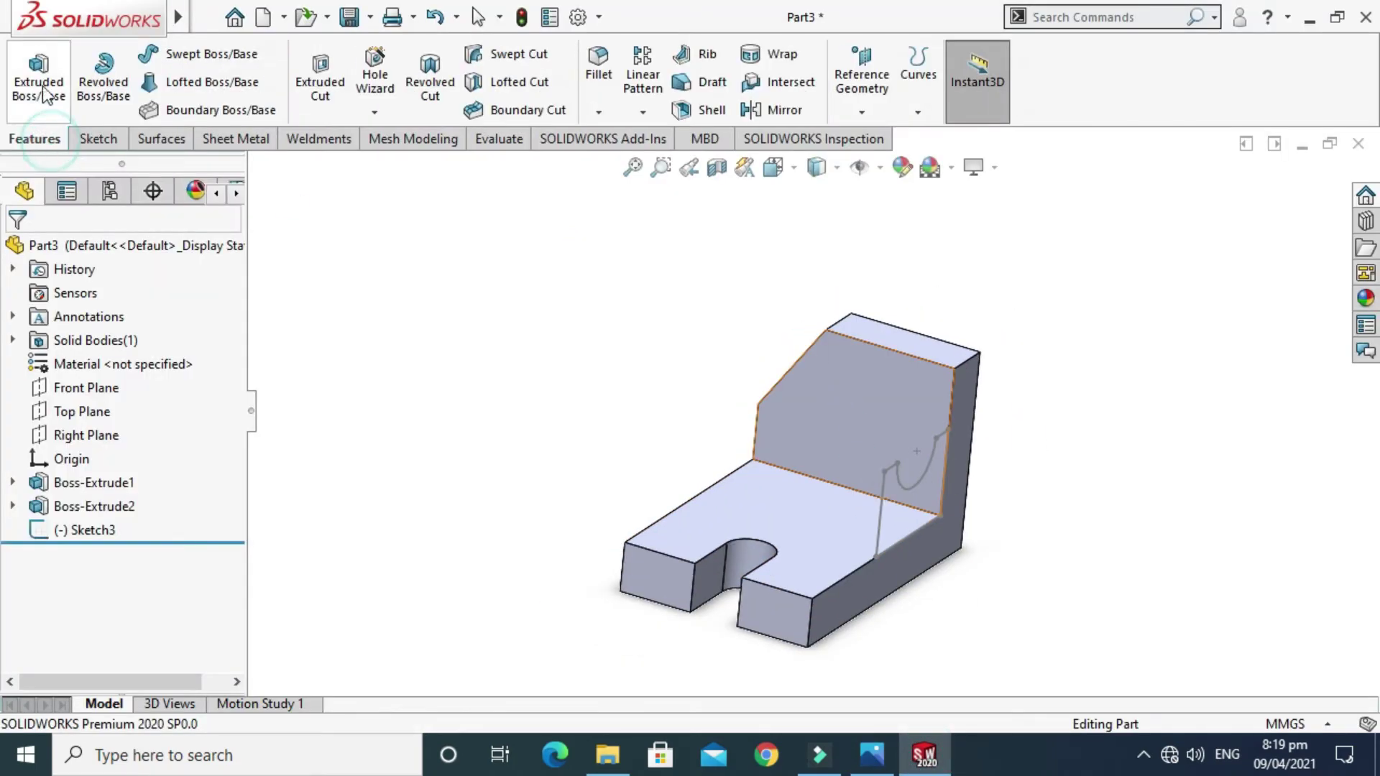
{"action": "left_click", "coordinate": [38, 79]}
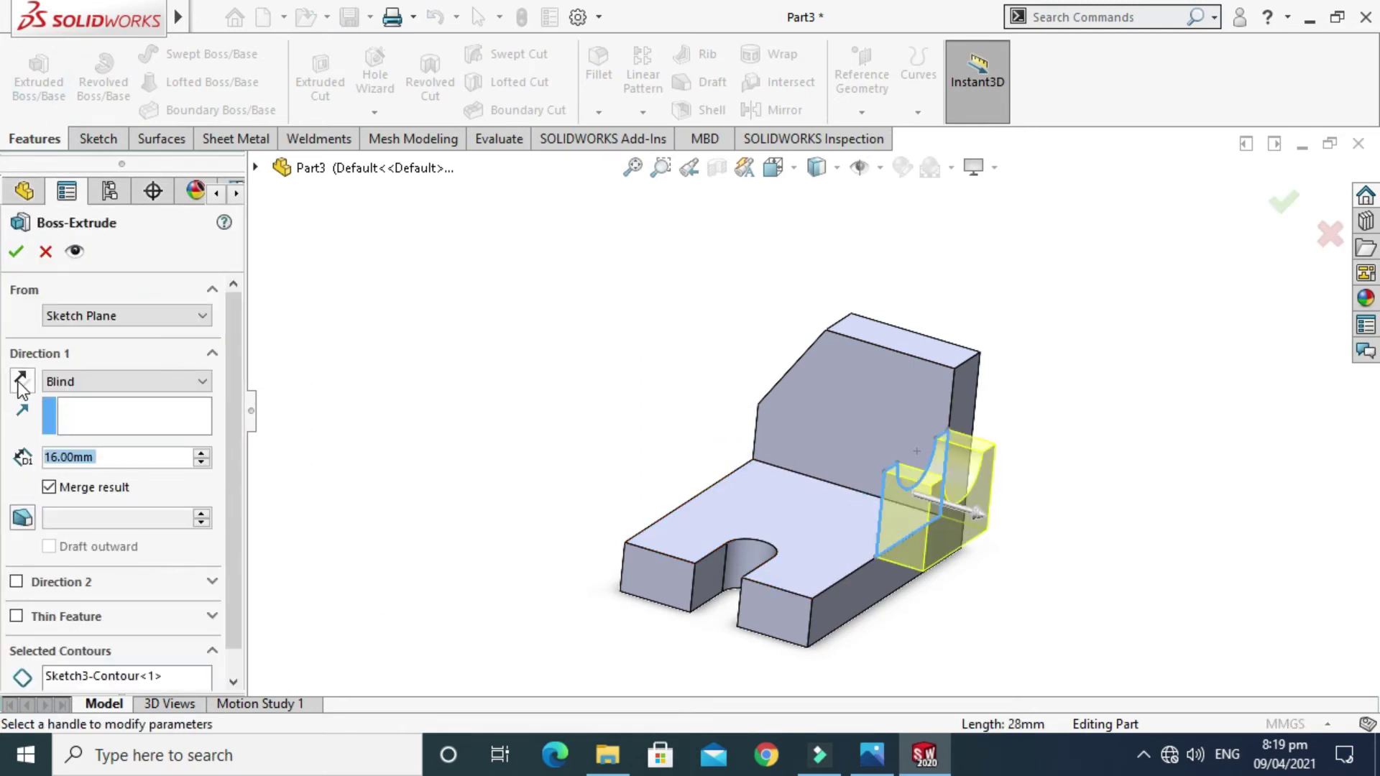
{"action": "left_click", "coordinate": [22, 381]}
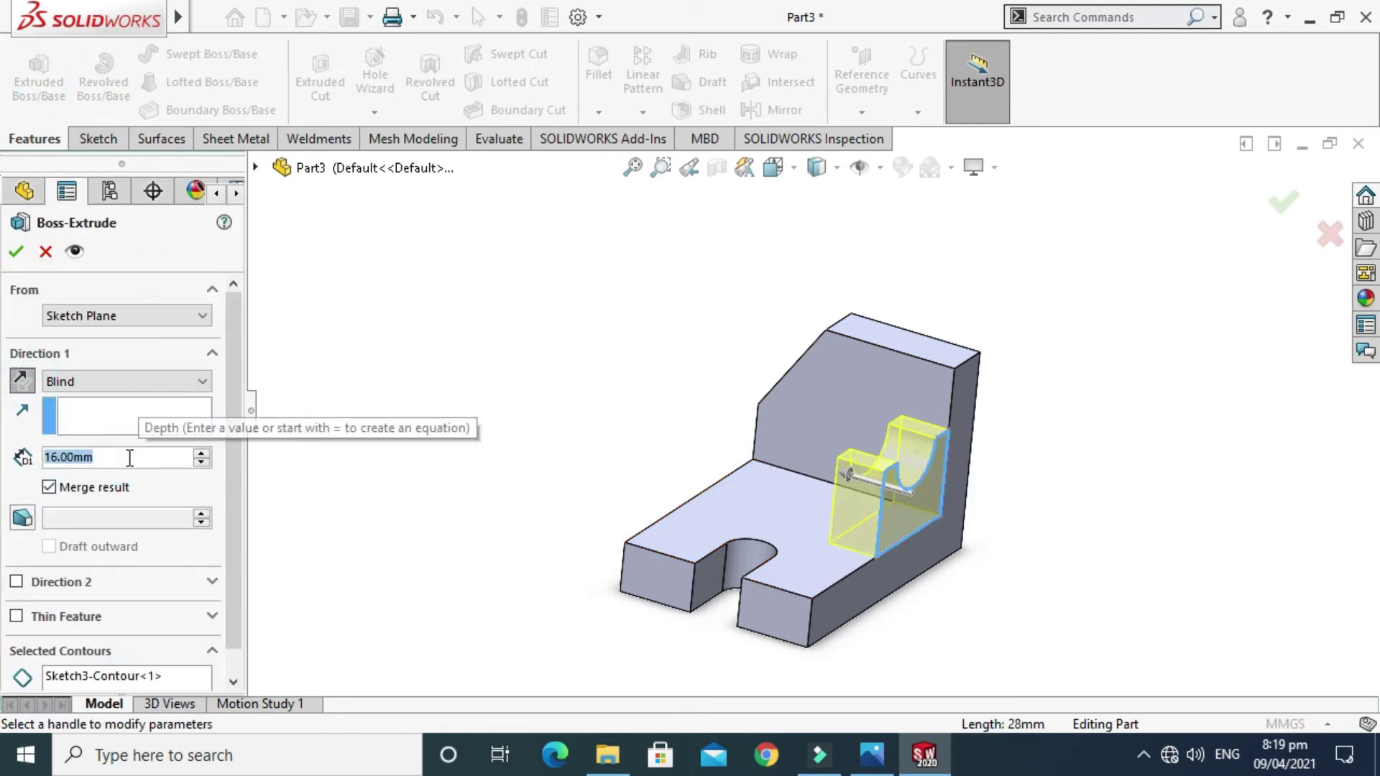
{"action": "type", "text": "42"}
{"action": "key", "text": "Return"}
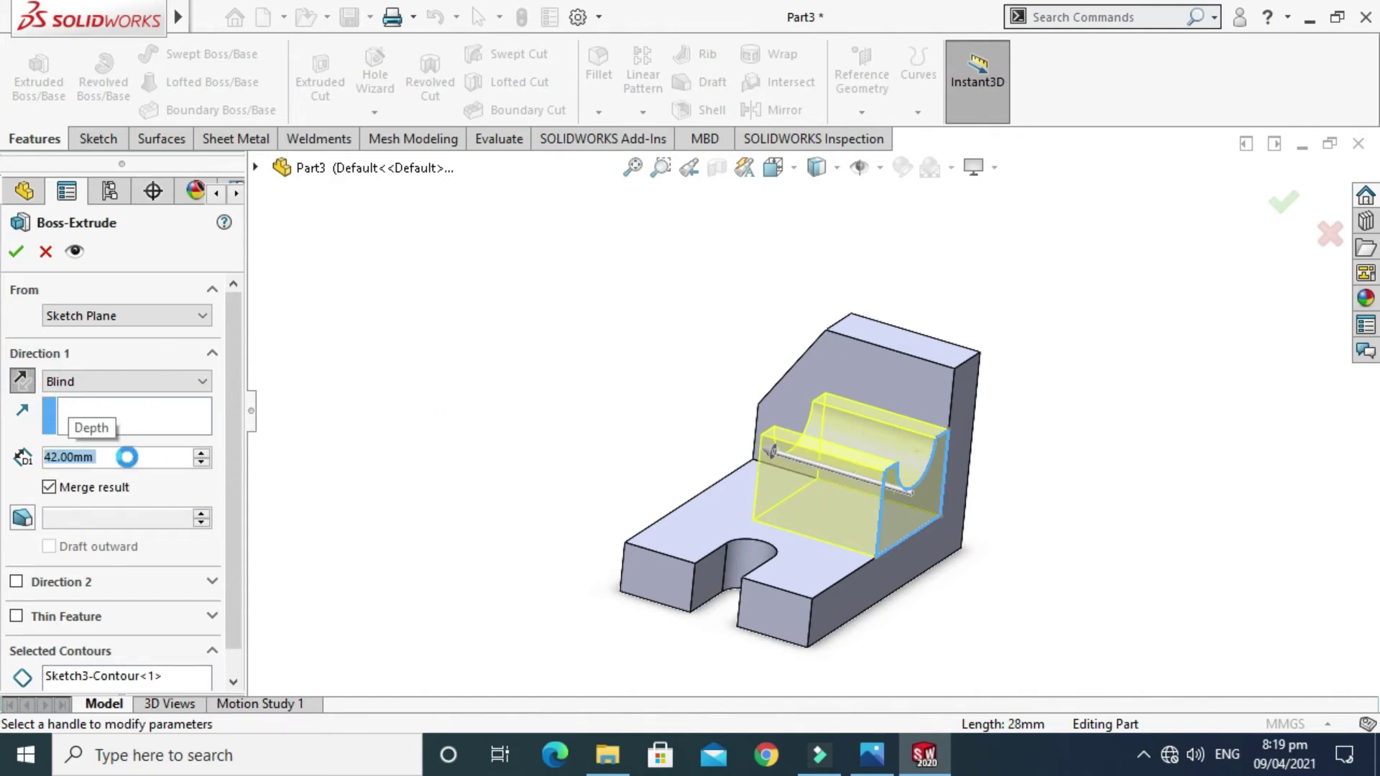
{"action": "right_click", "coordinate": [647, 253]}
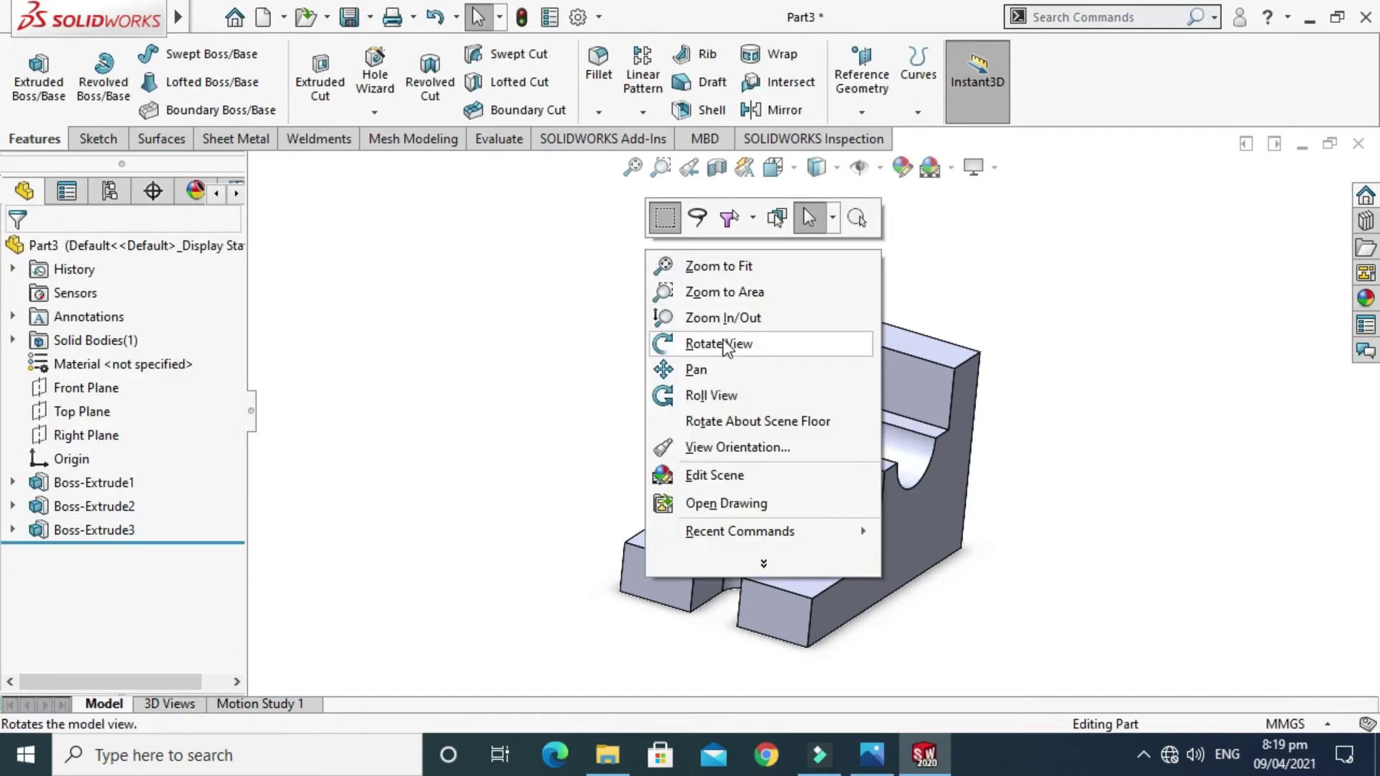
{"action": "left_click", "coordinate": [719, 345]}
{"action": "left_click_drag", "start_coordinate": [719, 344], "coordinate": [861, 454]}
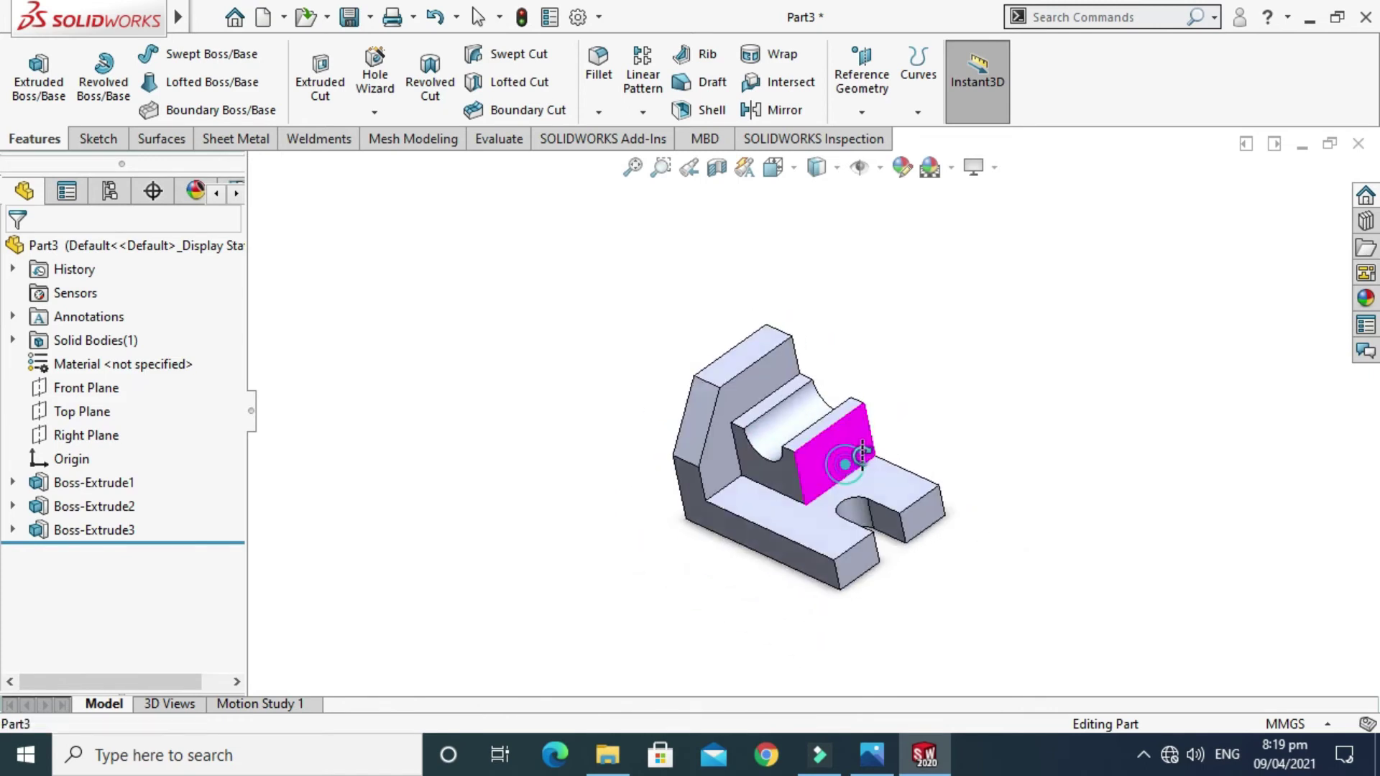
{"action": "right_click", "coordinate": [898, 329]}
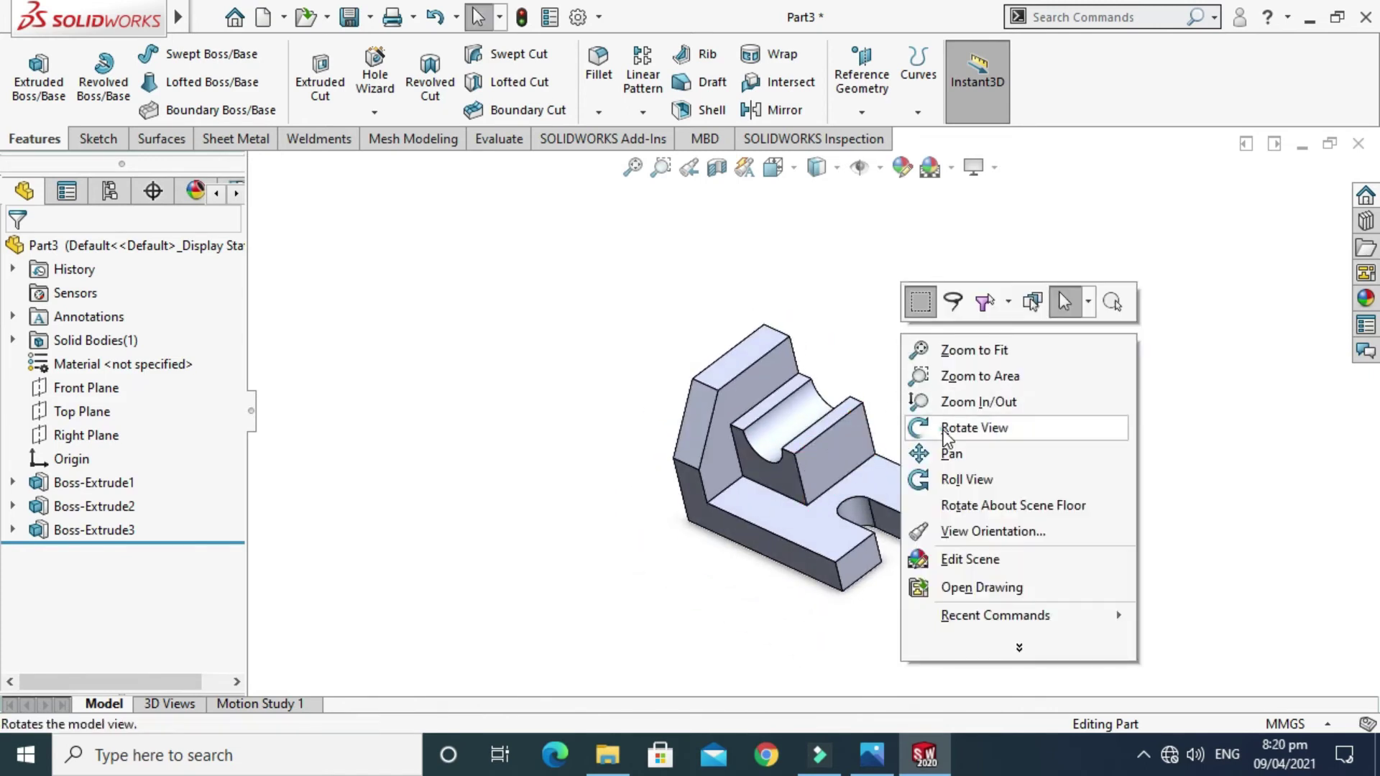
{"action": "left_click", "coordinate": [973, 428]}
{"action": "left_click_drag", "start_coordinate": [943, 436], "coordinate": [867, 453]}
{"action": "left_click", "coordinate": [871, 755]}
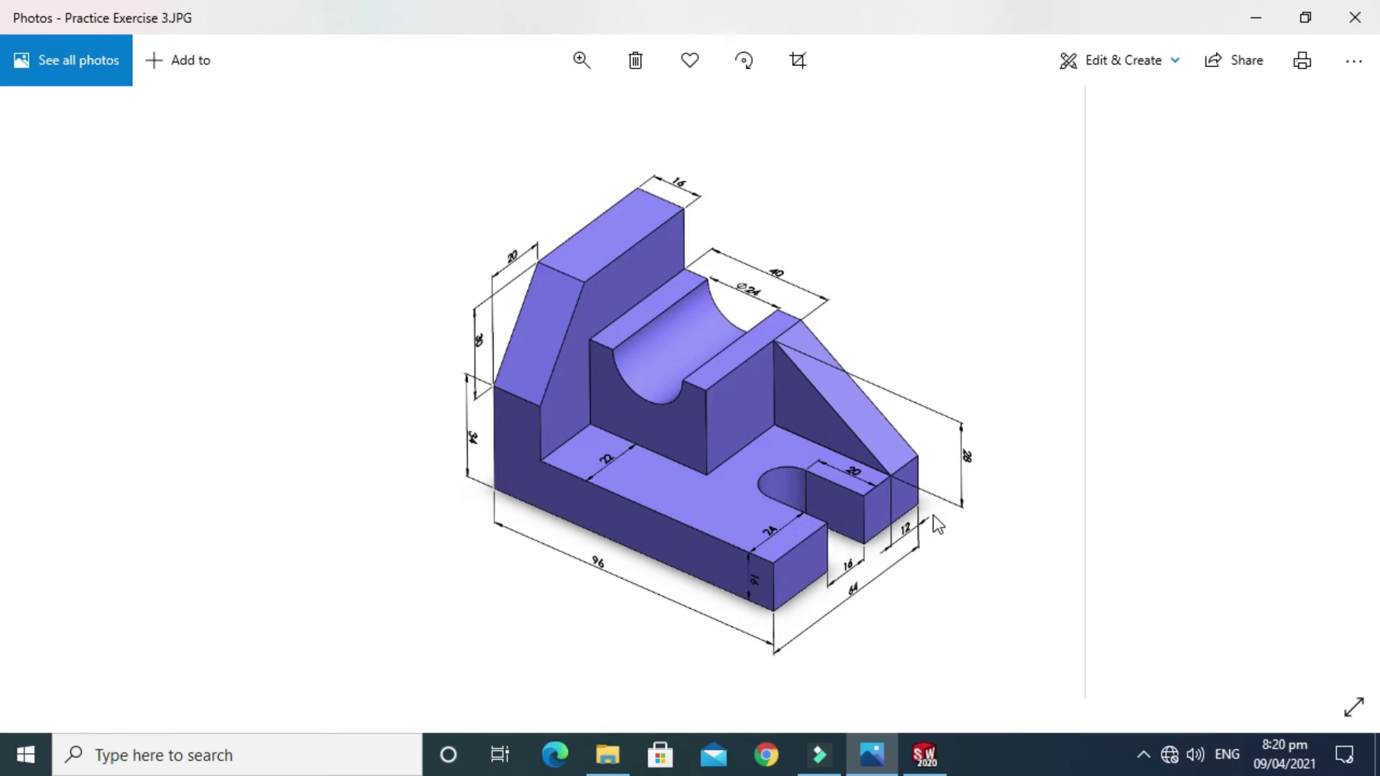
Switch to the Back view and open a new sketch on the bracket's back face
{"action": "left_click", "coordinate": [924, 754]}
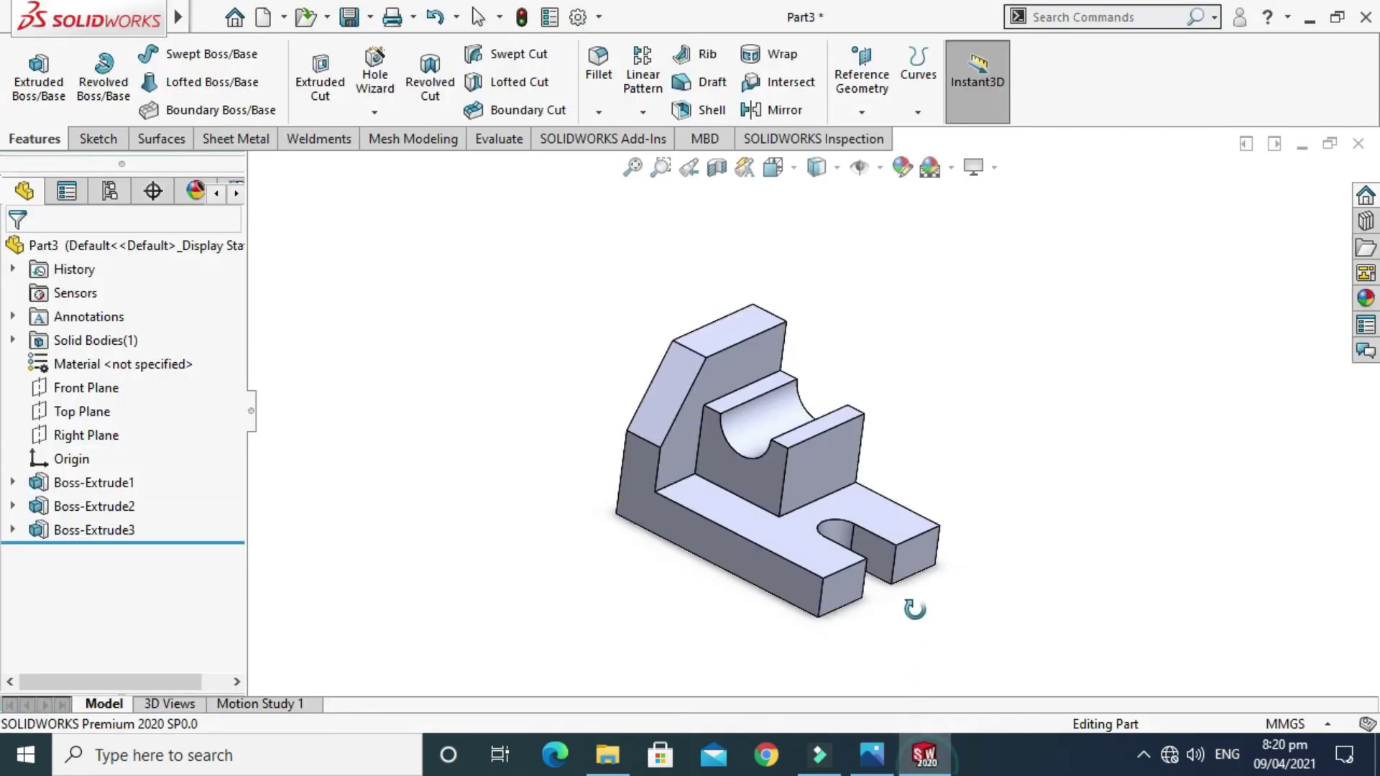
{"action": "middle_click_drag", "start_coordinate": [930, 511], "coordinate": [668, 668]}
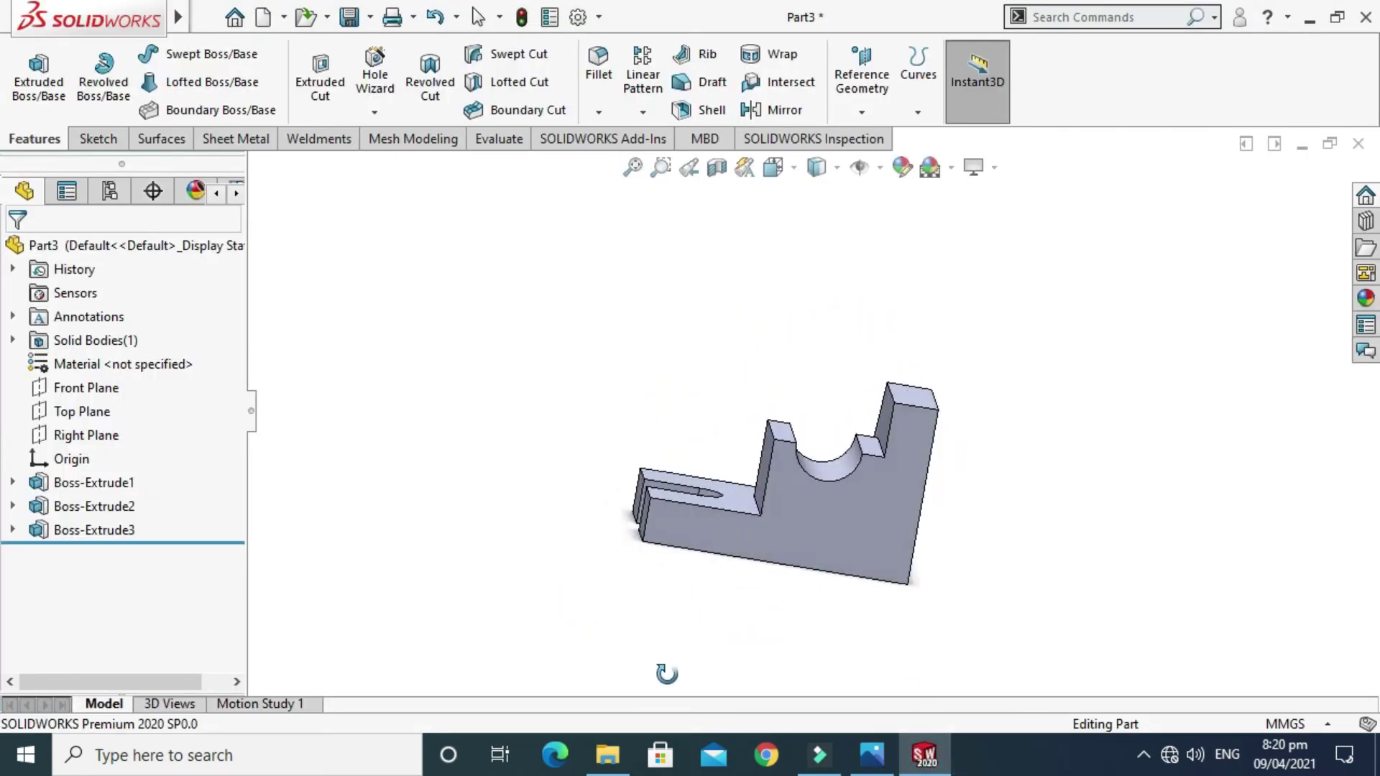
{"action": "left_click", "coordinate": [773, 168]}
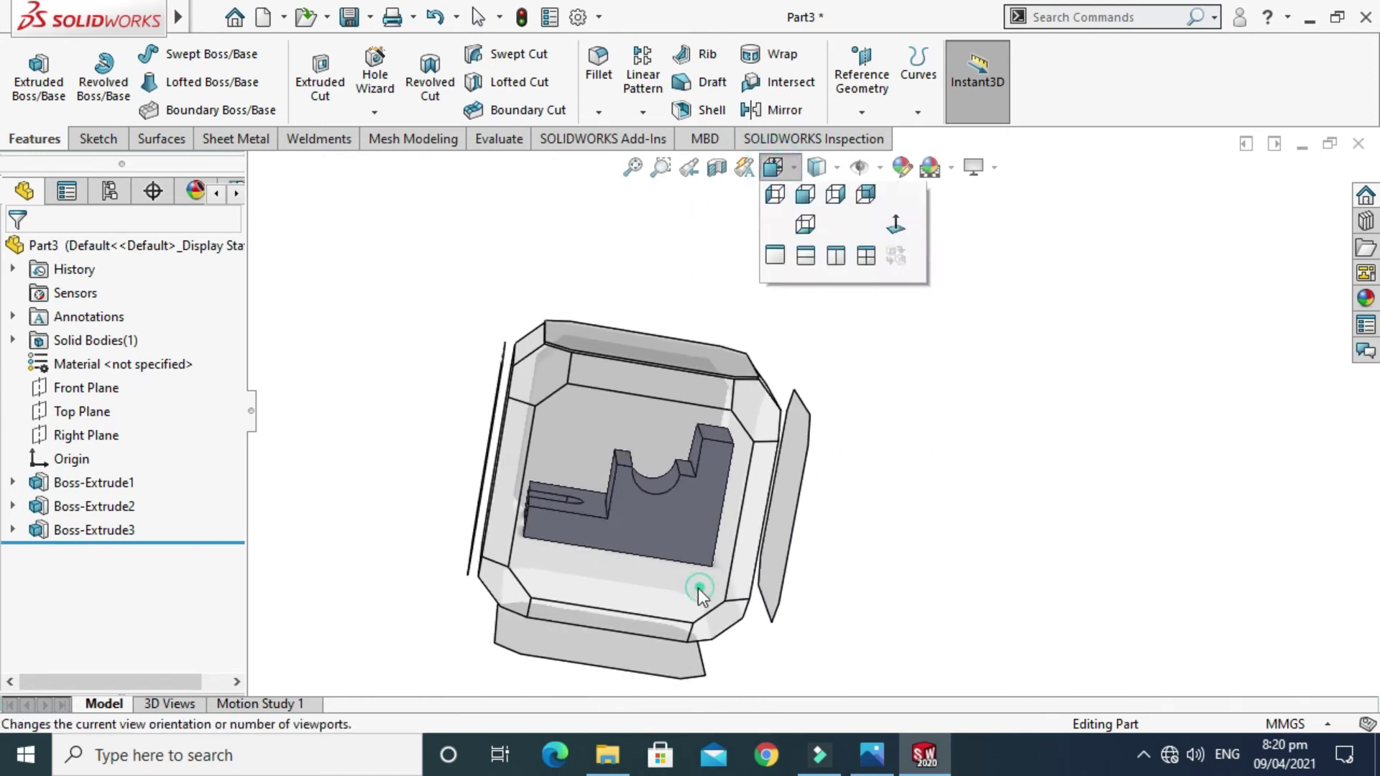
{"action": "left_click", "coordinate": [697, 588]}
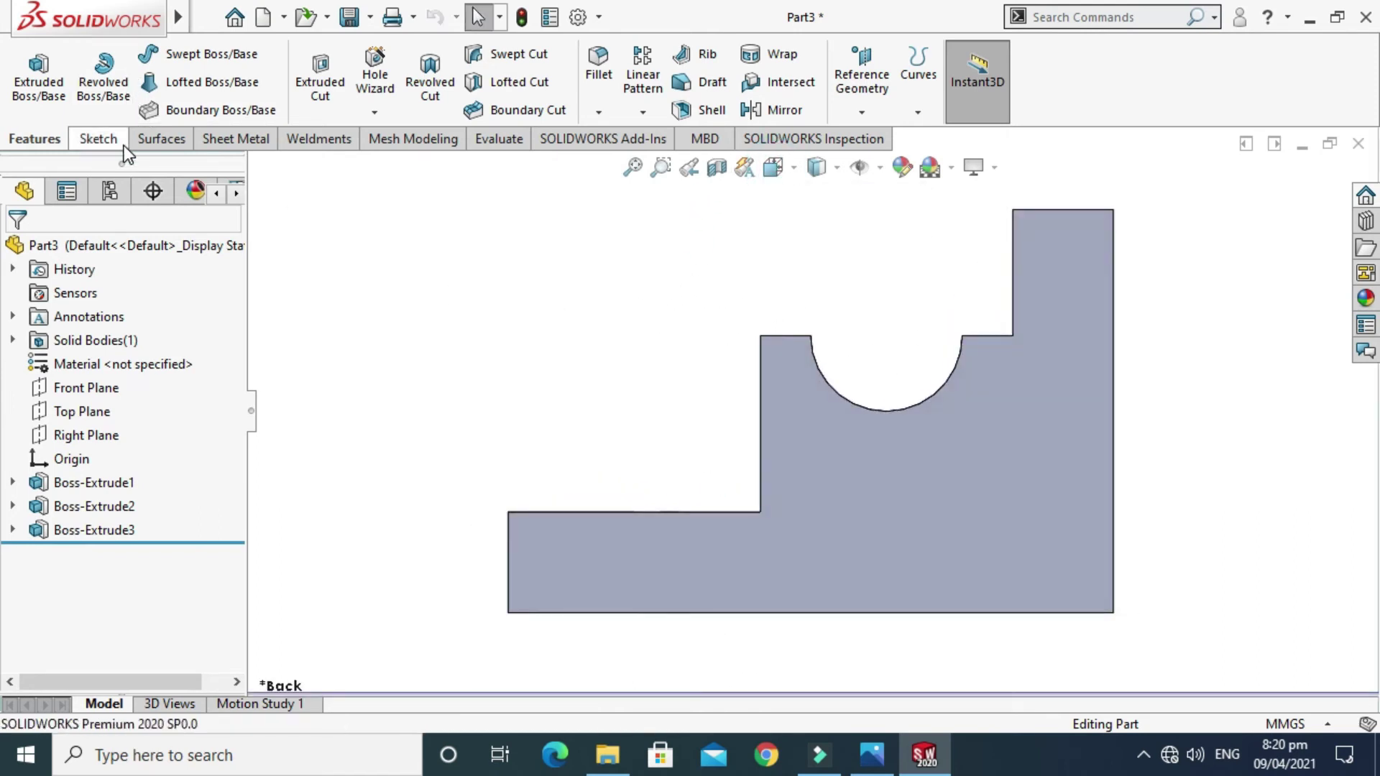
{"action": "left_click", "coordinate": [100, 139]}
{"action": "left_click", "coordinate": [42, 77]}
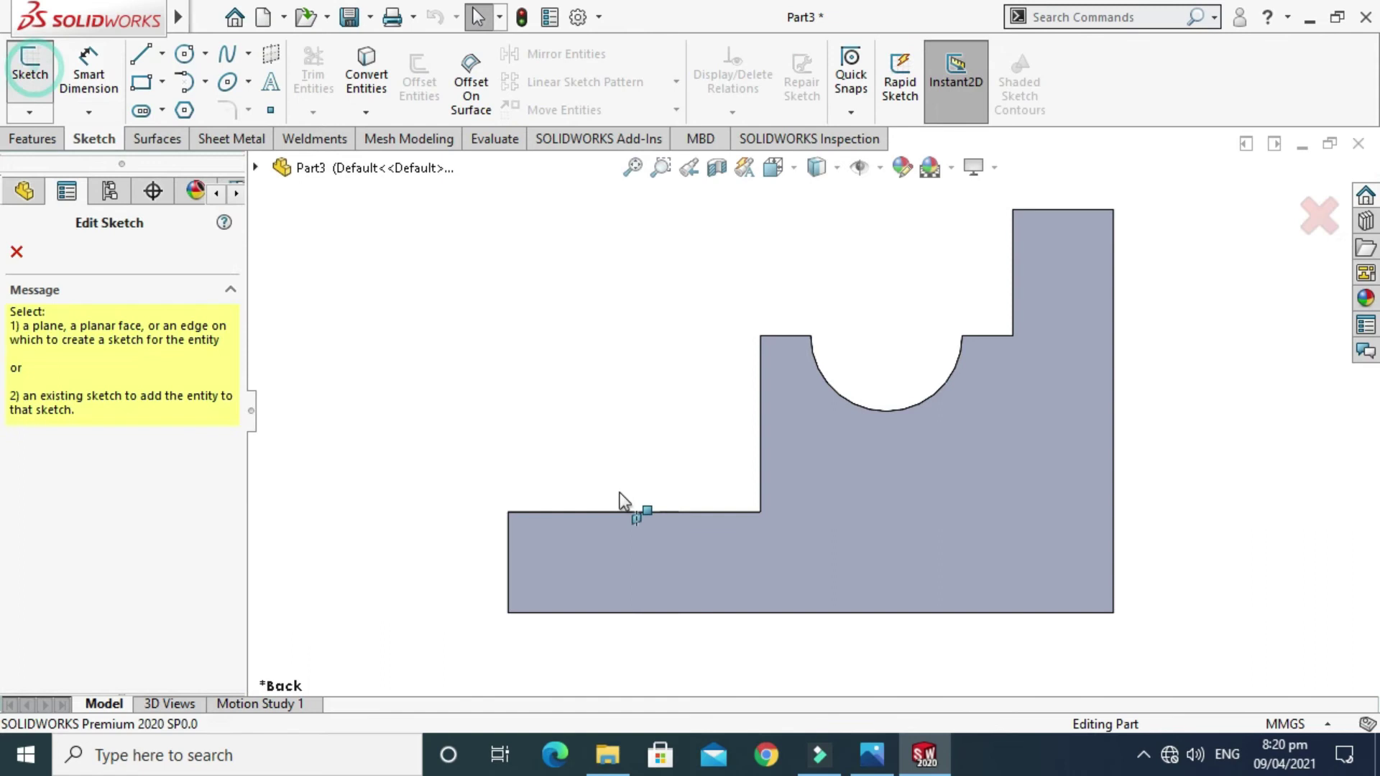
{"action": "left_click", "coordinate": [706, 564]}
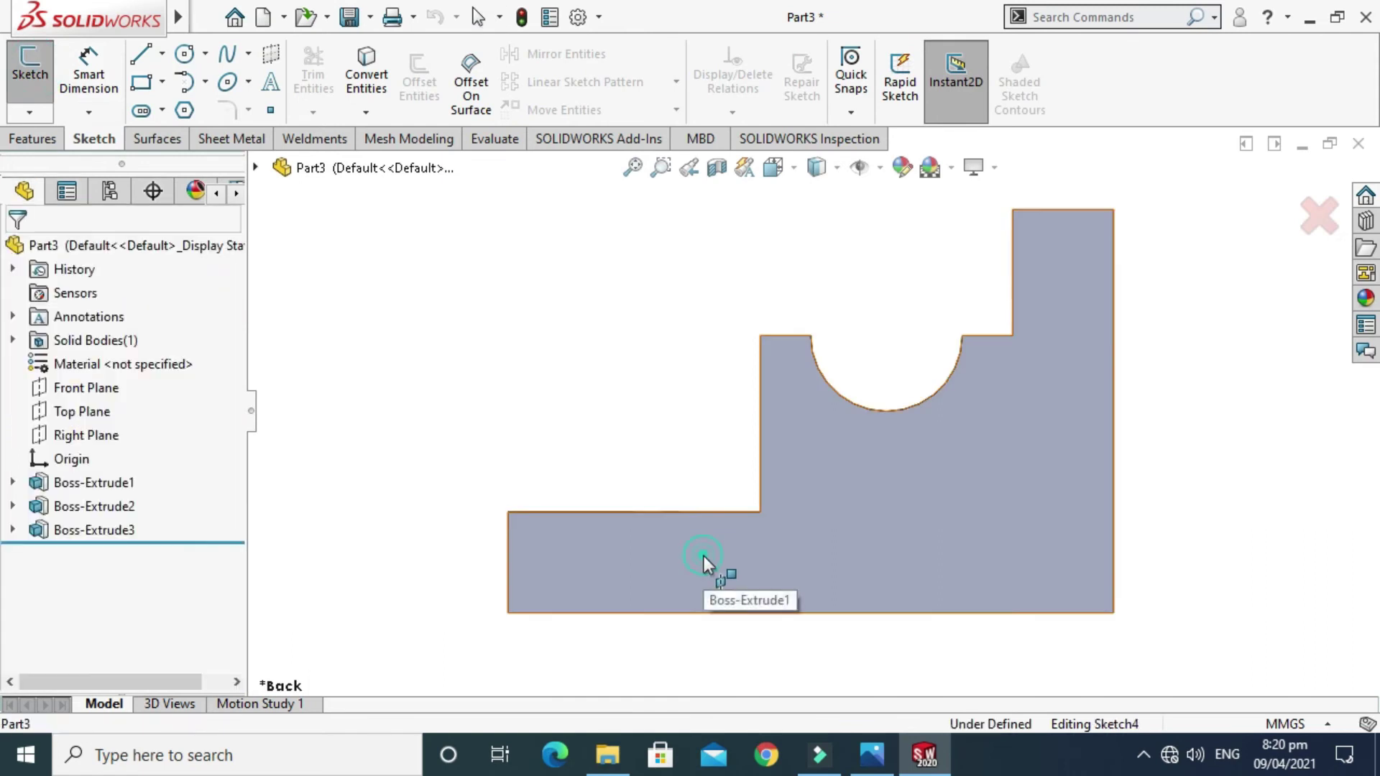
Draw a line from the grooved block's top corner to the base's far corner
{"action": "left_click", "coordinate": [162, 53]}
{"action": "left_click", "coordinate": [167, 75]}
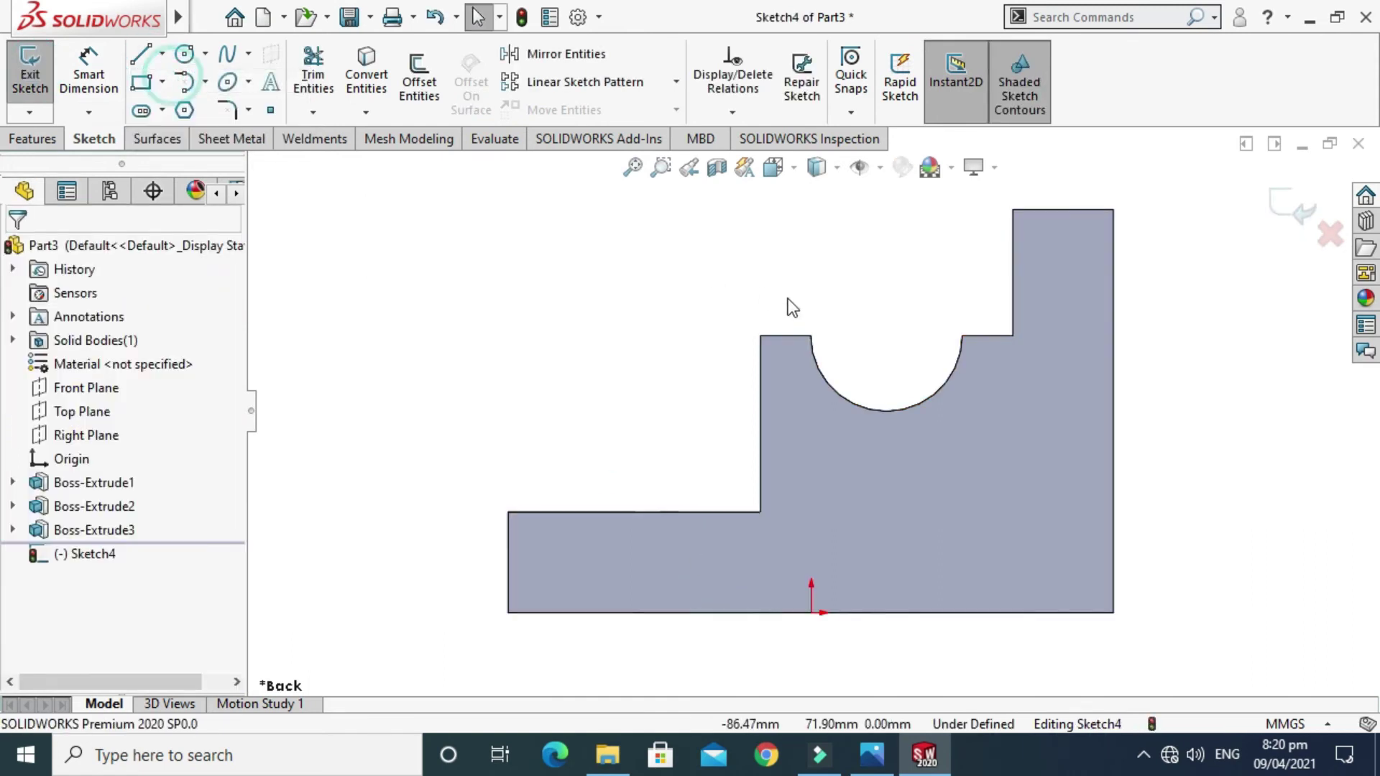
{"action": "left_click", "coordinate": [760, 335]}
{"action": "left_click", "coordinate": [507, 513]}
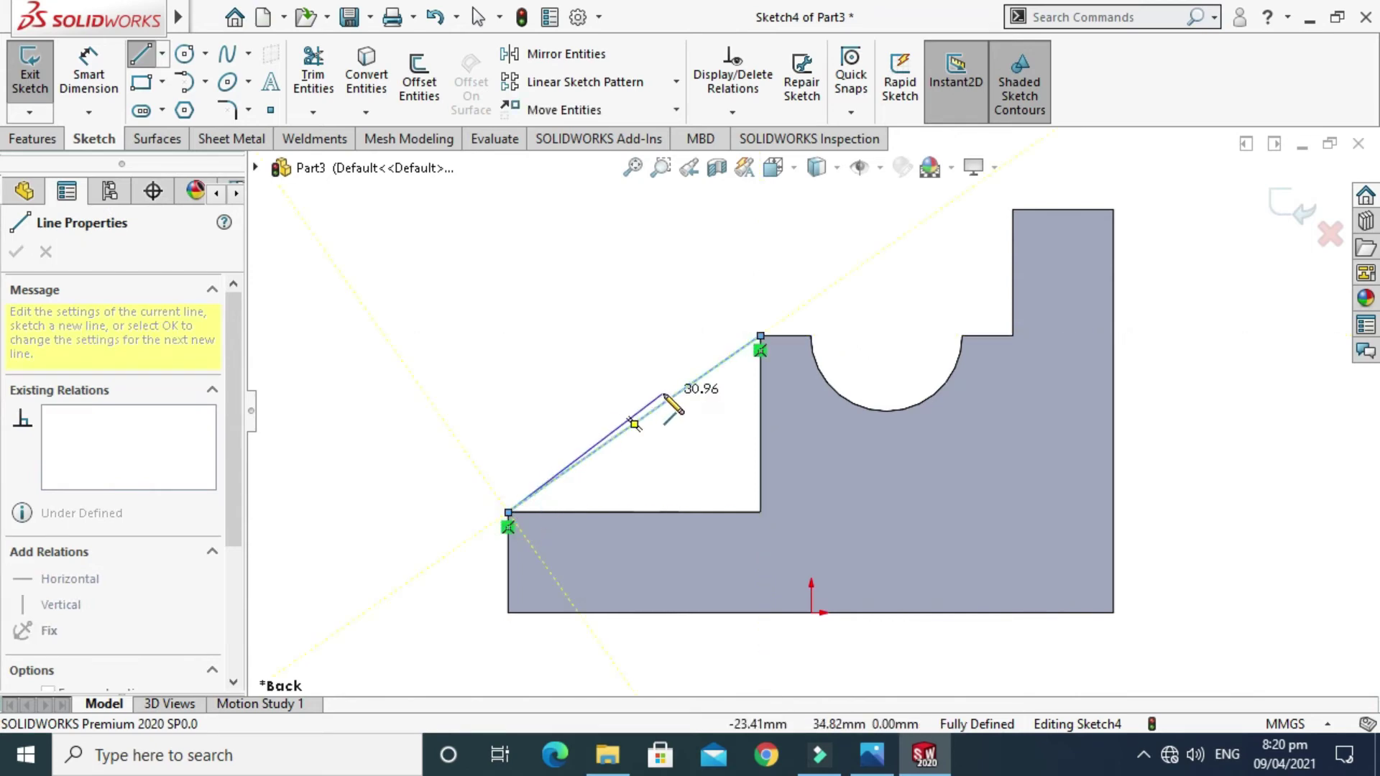
{"action": "key", "text": "Escape"}
{"action": "key", "text": "z"}
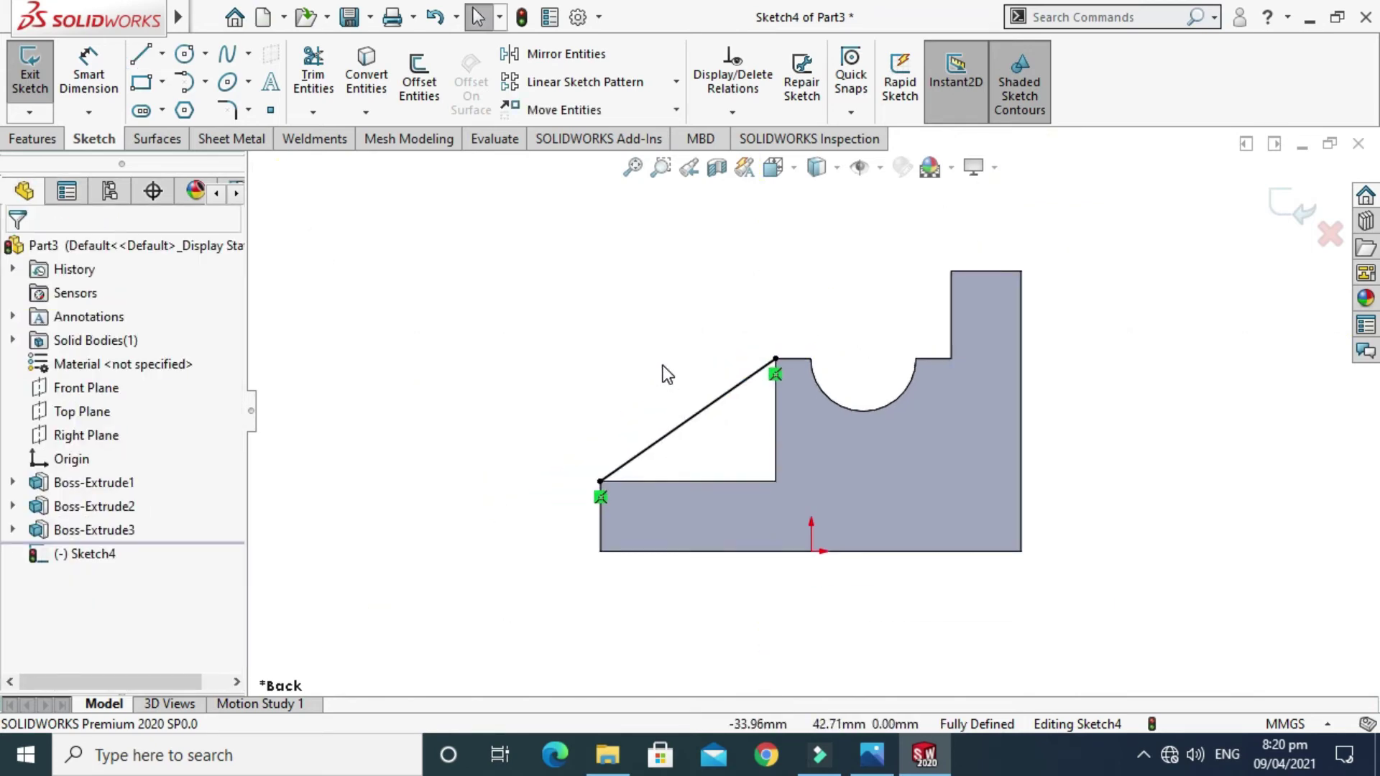
{"action": "key", "text": "z"}
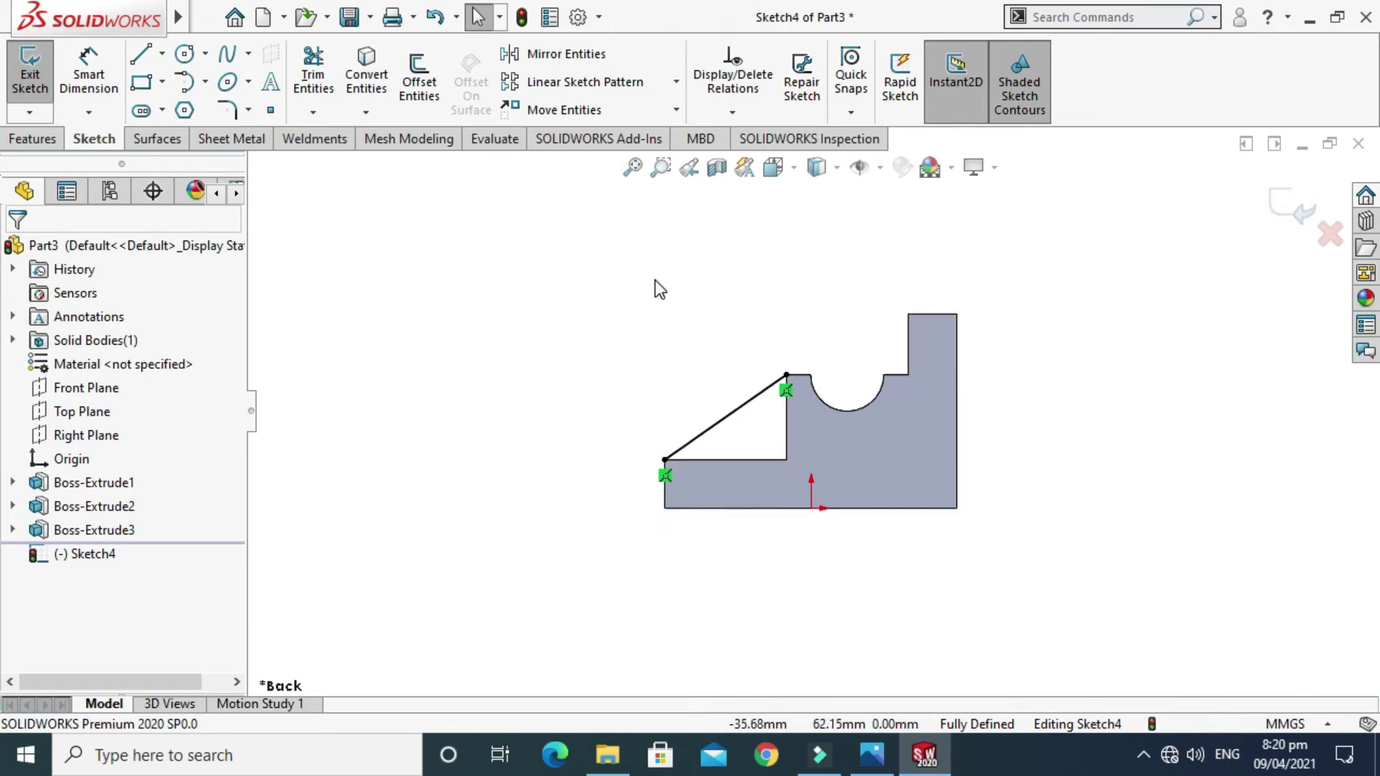
{"action": "right_click", "coordinate": [632, 241]}
{"action": "left_click", "coordinate": [726, 284]}
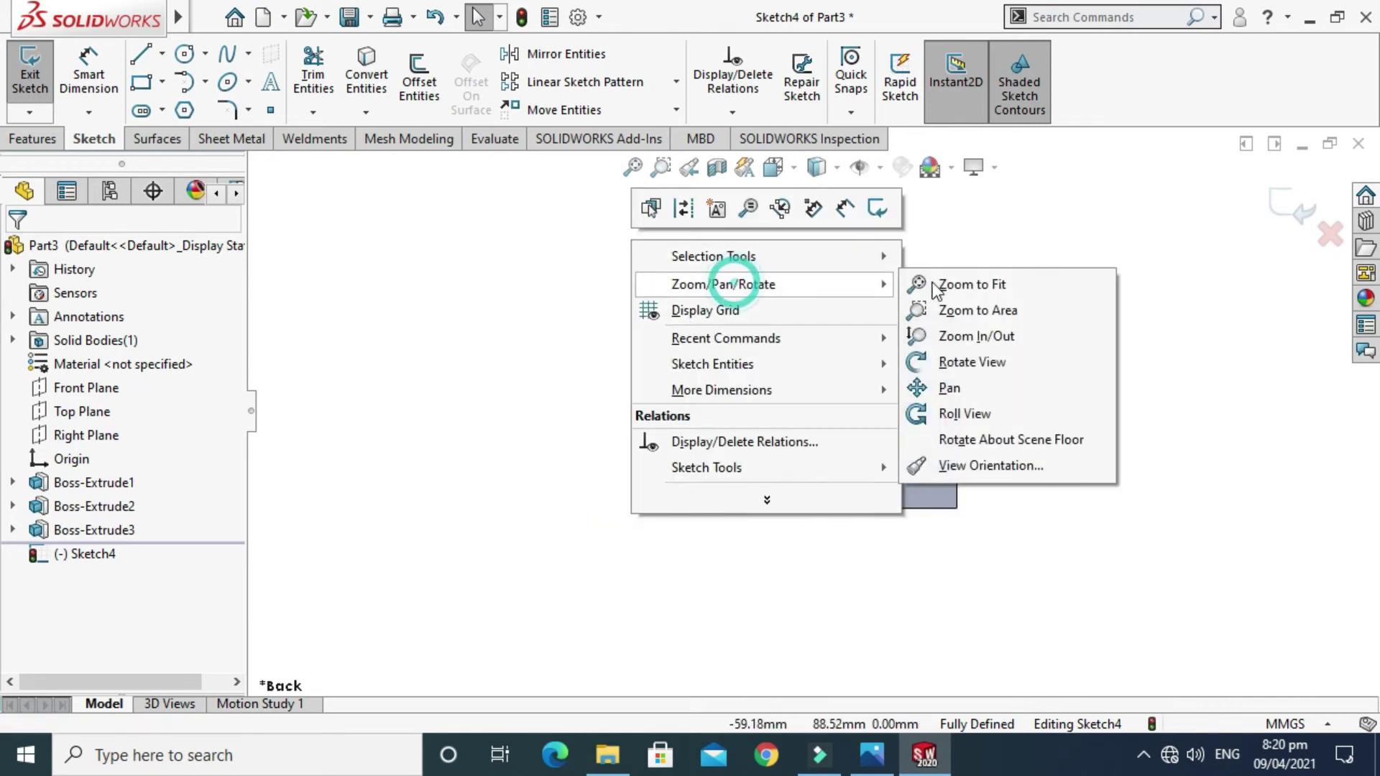
{"action": "left_click", "coordinate": [994, 360]}
{"action": "mouse_move", "coordinate": [759, 443]}
{"action": "left_mouse_down"}
{"action": "mouse_move", "coordinate": [862, 532]}
{"action": "mouse_move", "coordinate": [832, 446]}
{"action": "left_mouse_up"}
{"action": "left_click", "coordinate": [34, 138]}
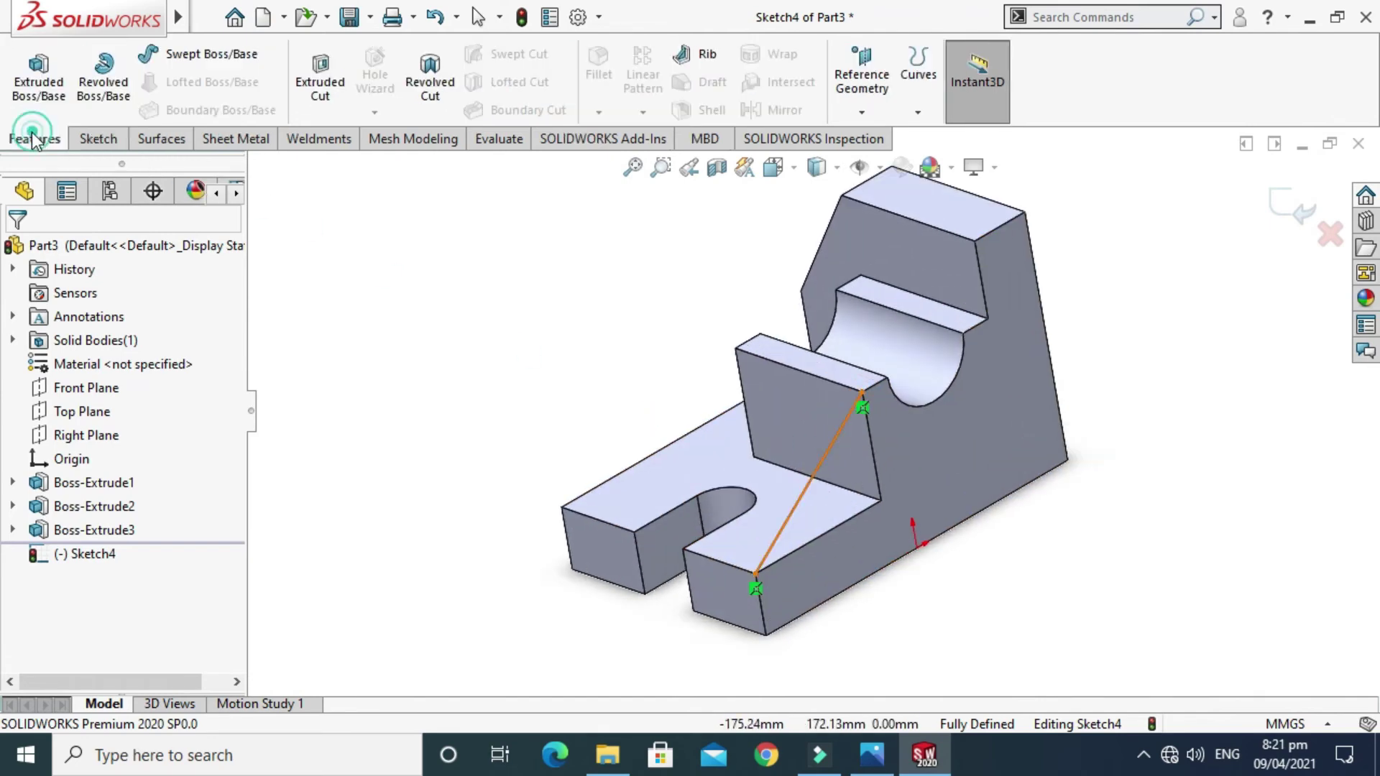
Extrude the diagonal-line sketch 12 mm in the reversed direction as a triangular rib
{"action": "left_click", "coordinate": [39, 83]}
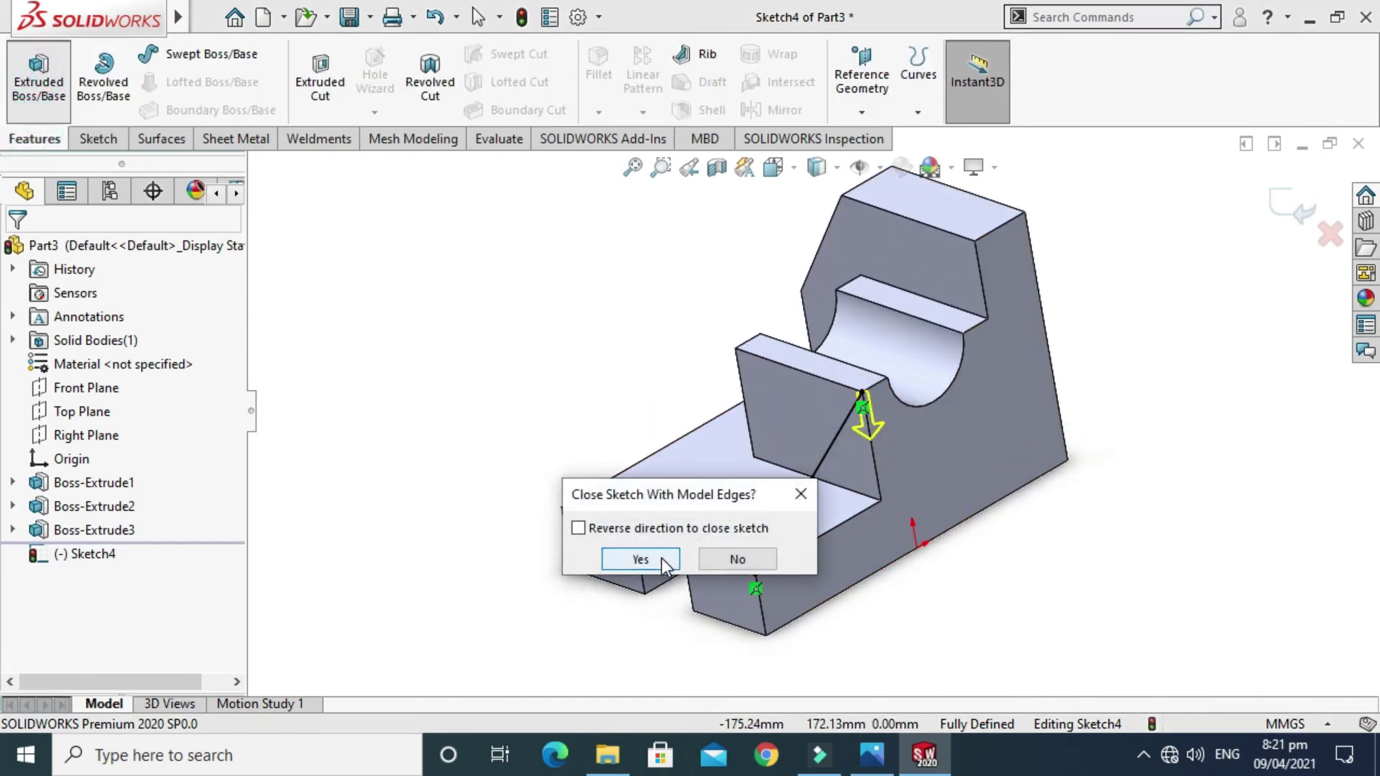
{"action": "left_click", "coordinate": [634, 555]}
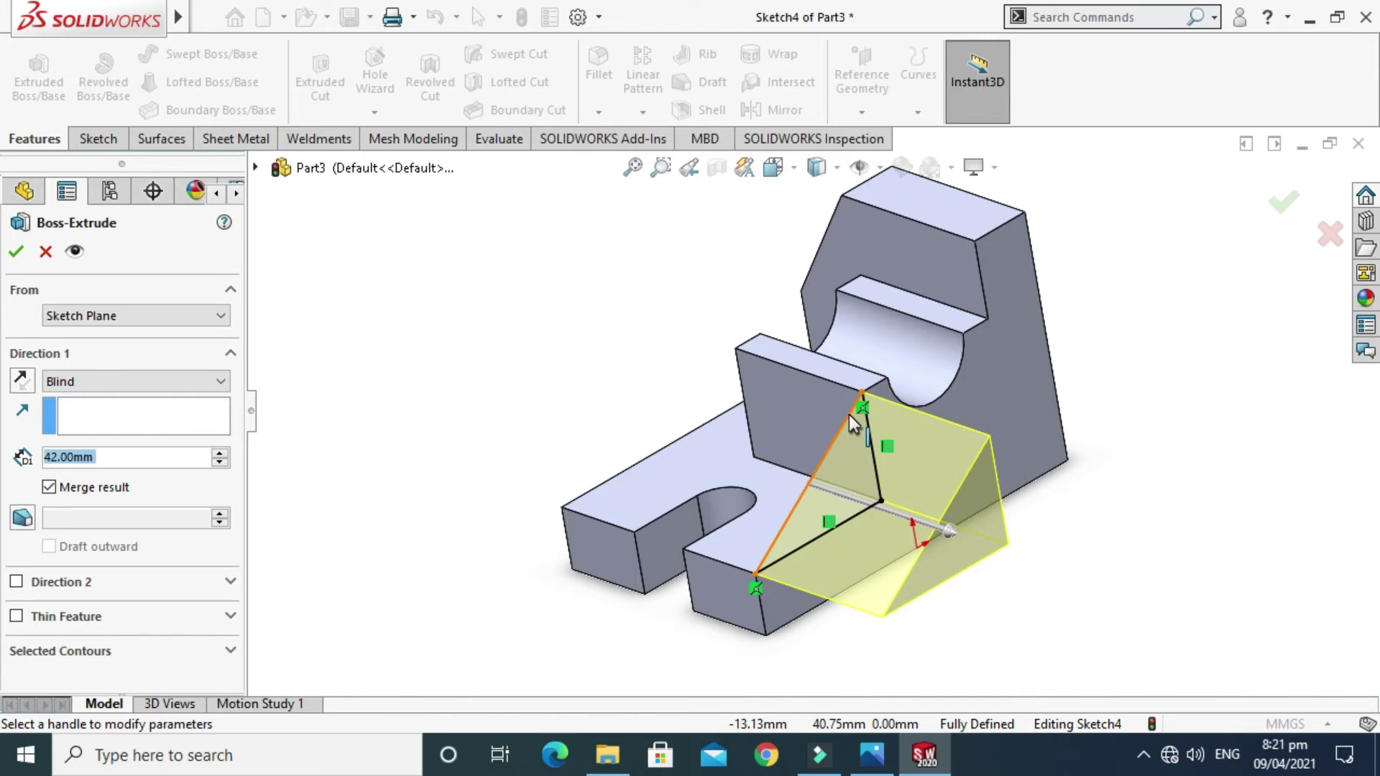
{"action": "middle_click_drag", "start_coordinate": [813, 510], "coordinate": [826, 520]}
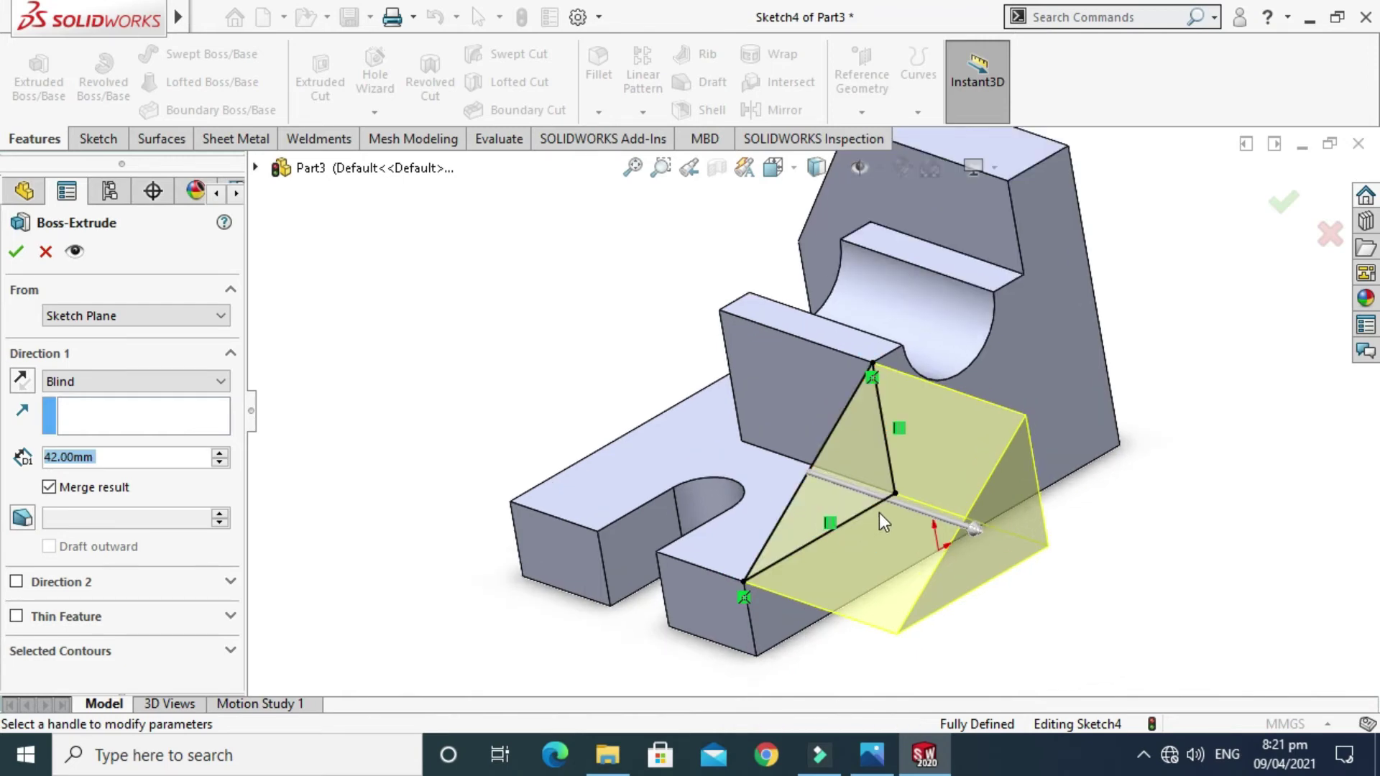
{"action": "scroll", "coordinate": [869, 489], "scroll_direction": "down", "scroll_amount": 3}
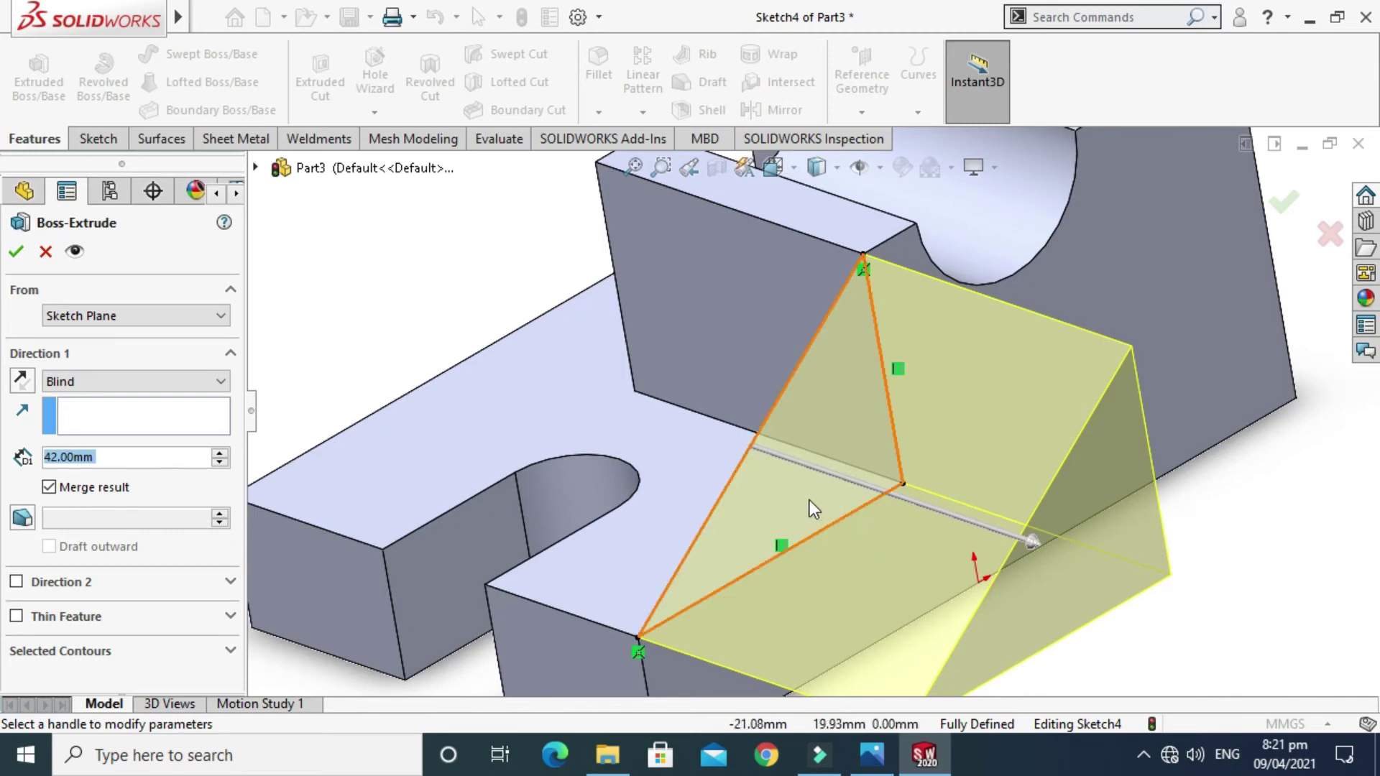
{"action": "scroll", "coordinate": [546, 377], "scroll_direction": "up", "scroll_amount": 3}
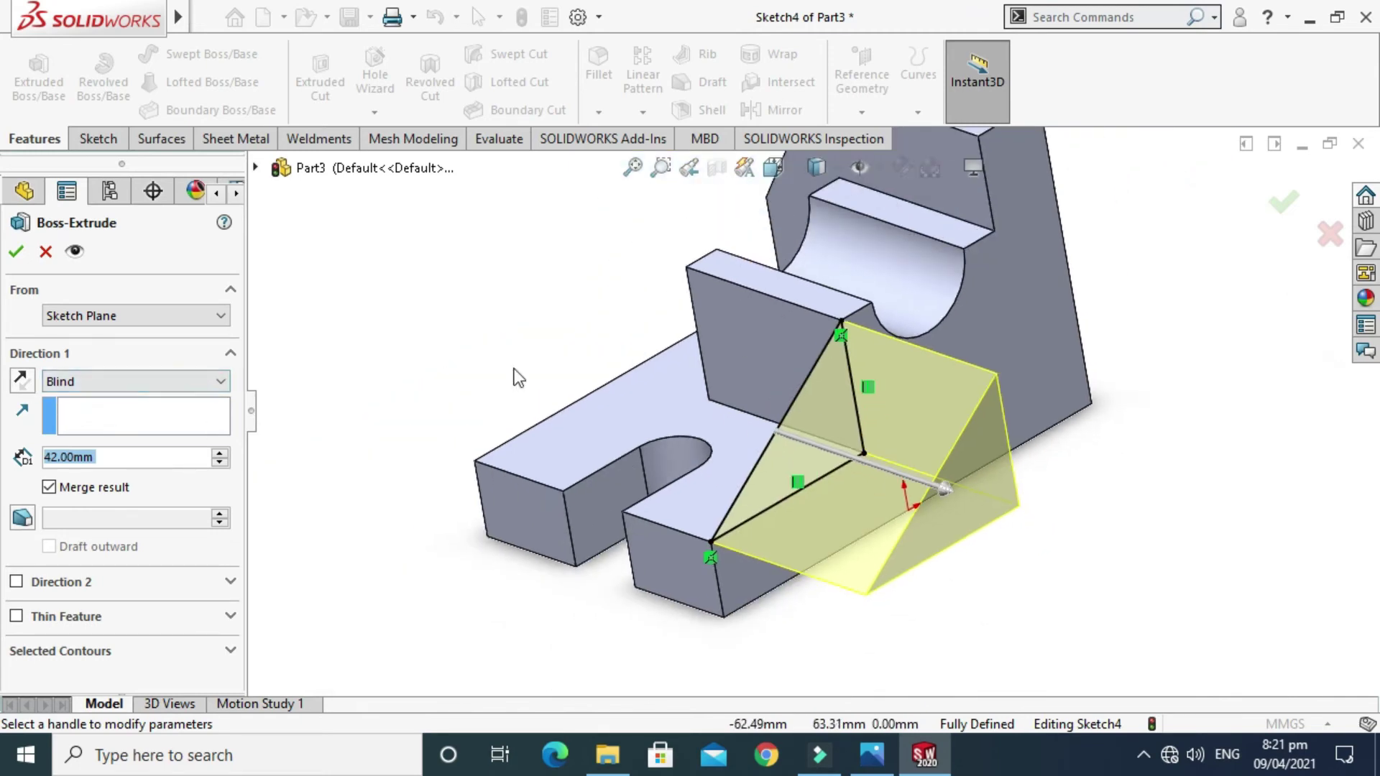
{"action": "left_click", "coordinate": [22, 380]}
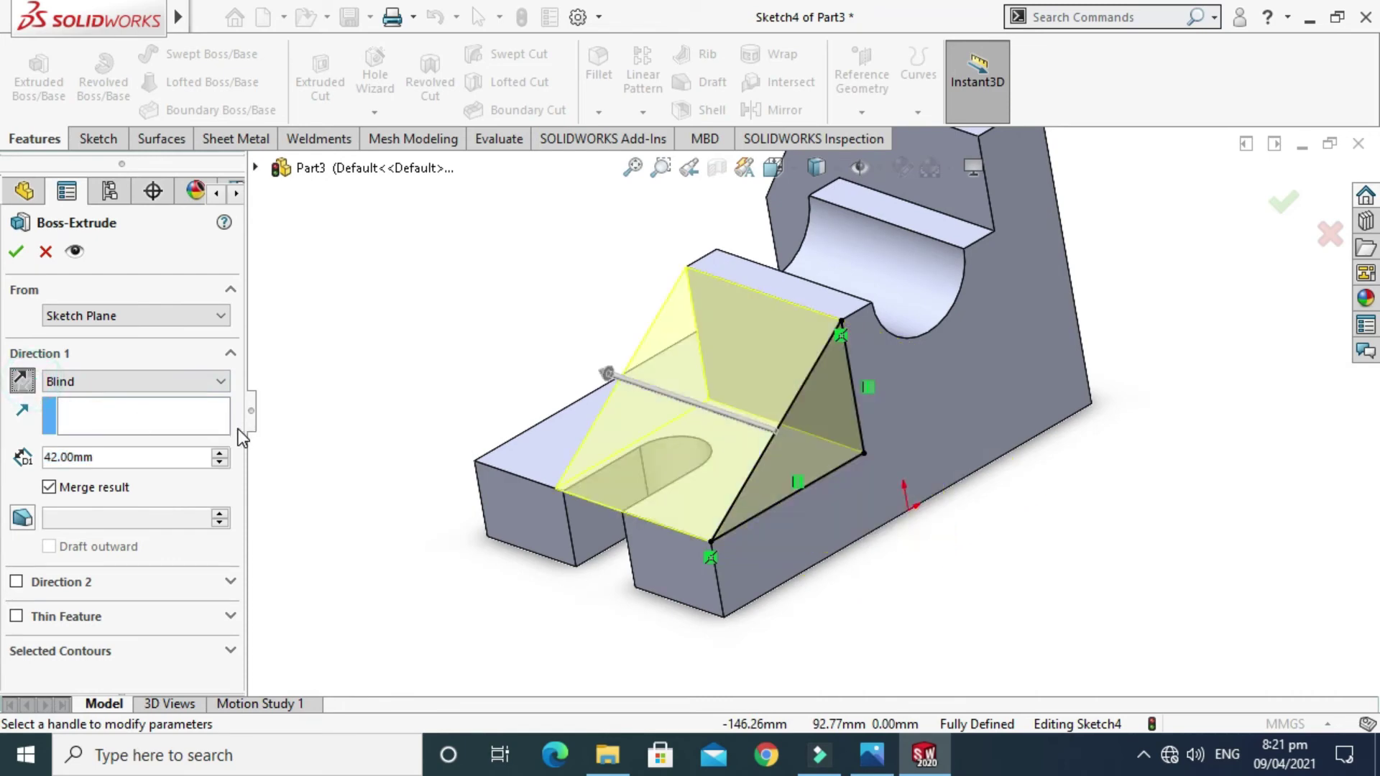
{"action": "left_click", "coordinate": [177, 458]}
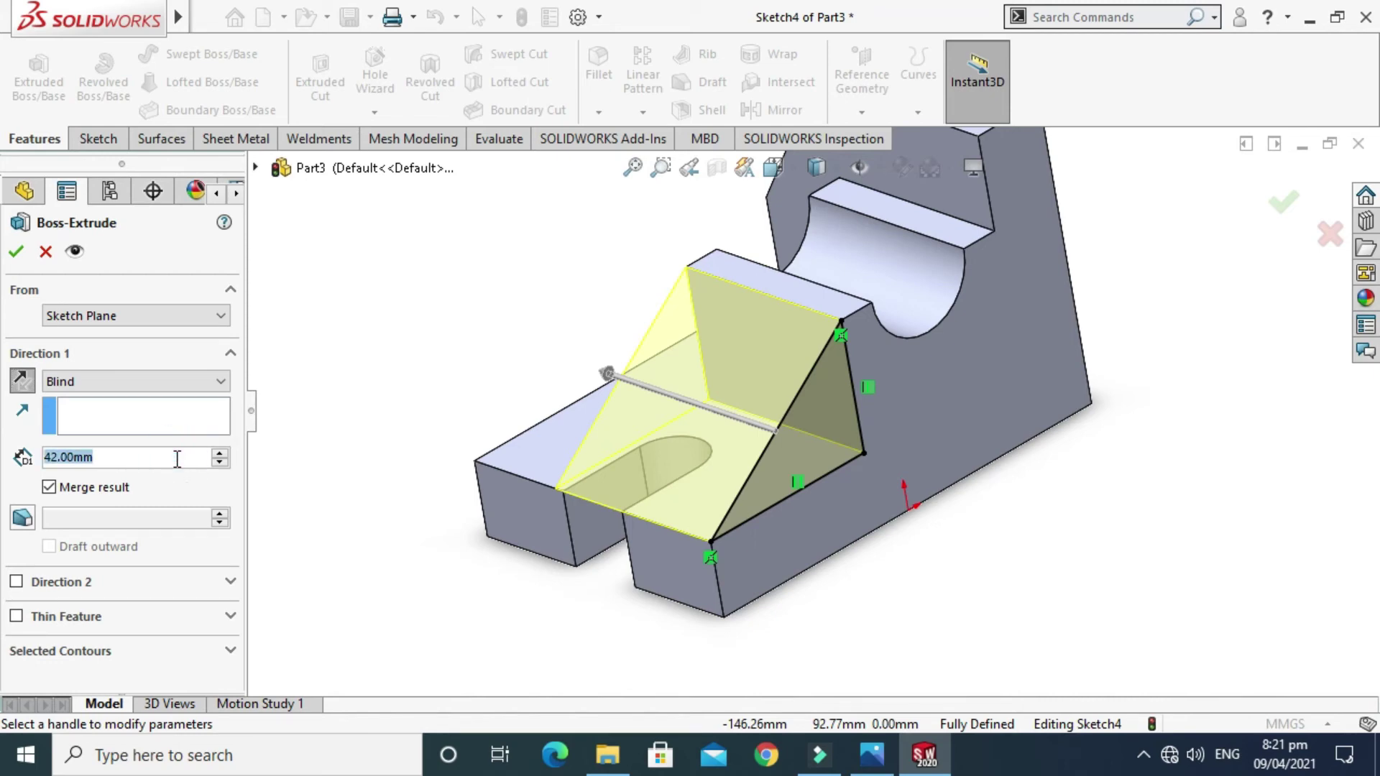
{"action": "type", "text": "12"}
{"action": "key", "text": "Return"}
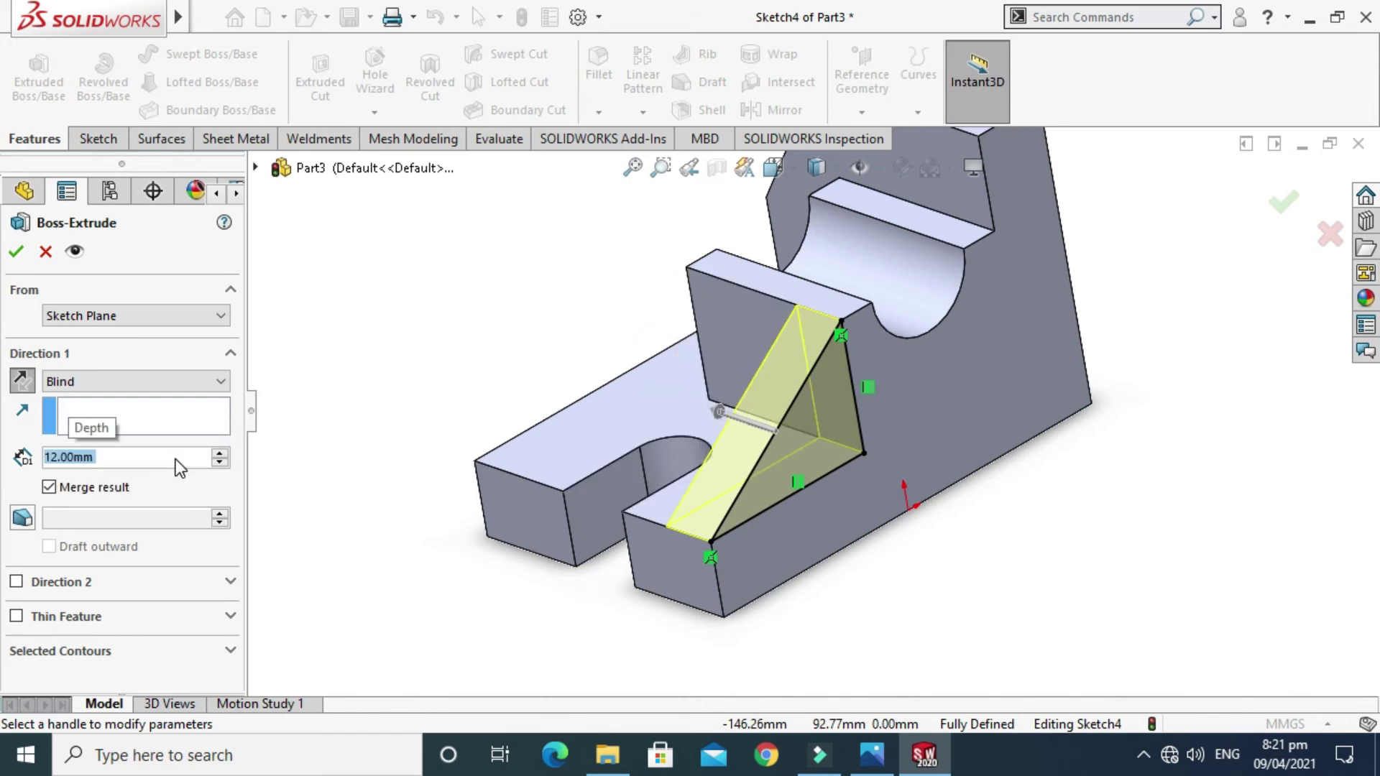
{"action": "key", "text": "Return"}
Fit and rotate the model, then compare it with the Practice Exercise 3 reference image
{"action": "left_click", "coordinate": [533, 308]}
{"action": "key", "text": "f"}
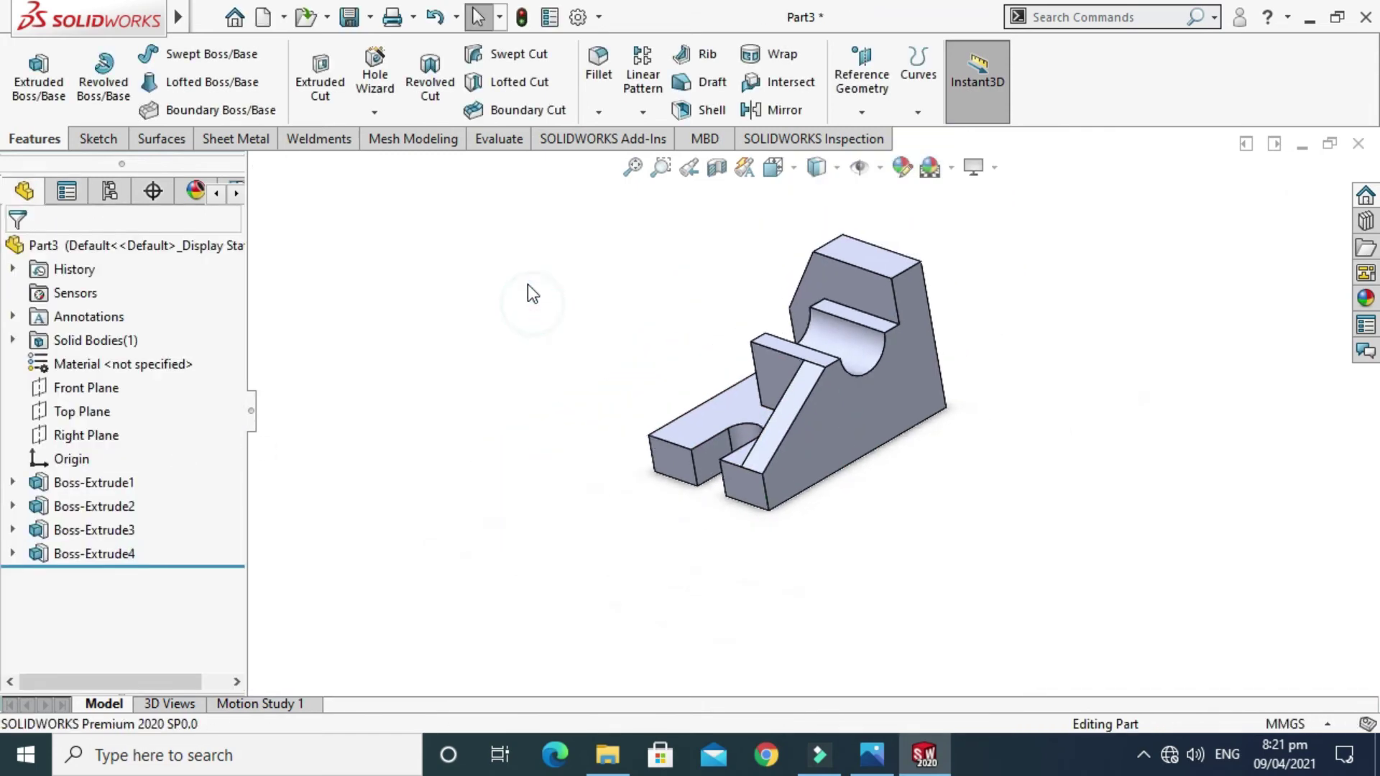
{"action": "right_click", "coordinate": [528, 277]}
{"action": "left_click", "coordinate": [584, 361]}
{"action": "left_click_drag", "start_coordinate": [583, 360], "coordinate": [812, 369]}
{"action": "scroll", "coordinate": [831, 459], "scroll_direction": "up", "scroll_amount": 3}
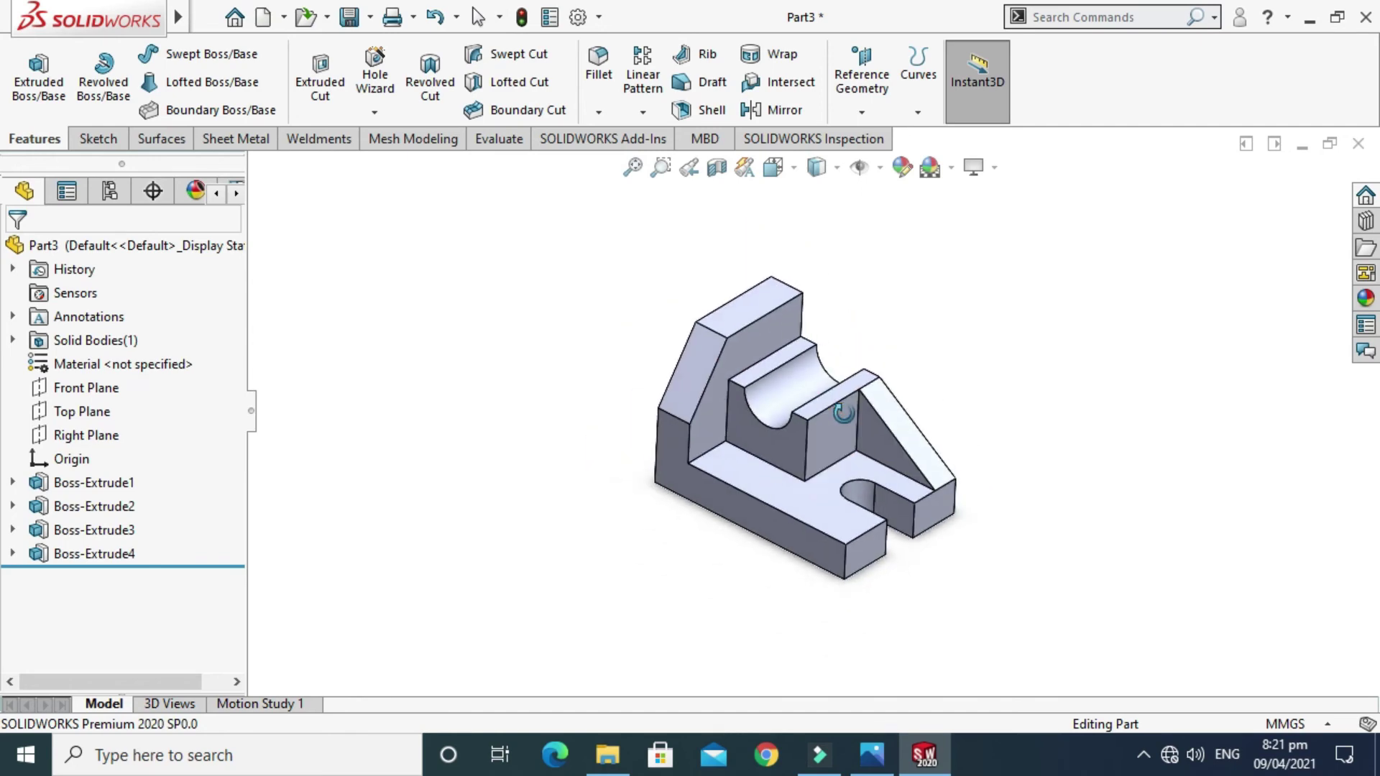
{"action": "left_click", "coordinate": [872, 754]}
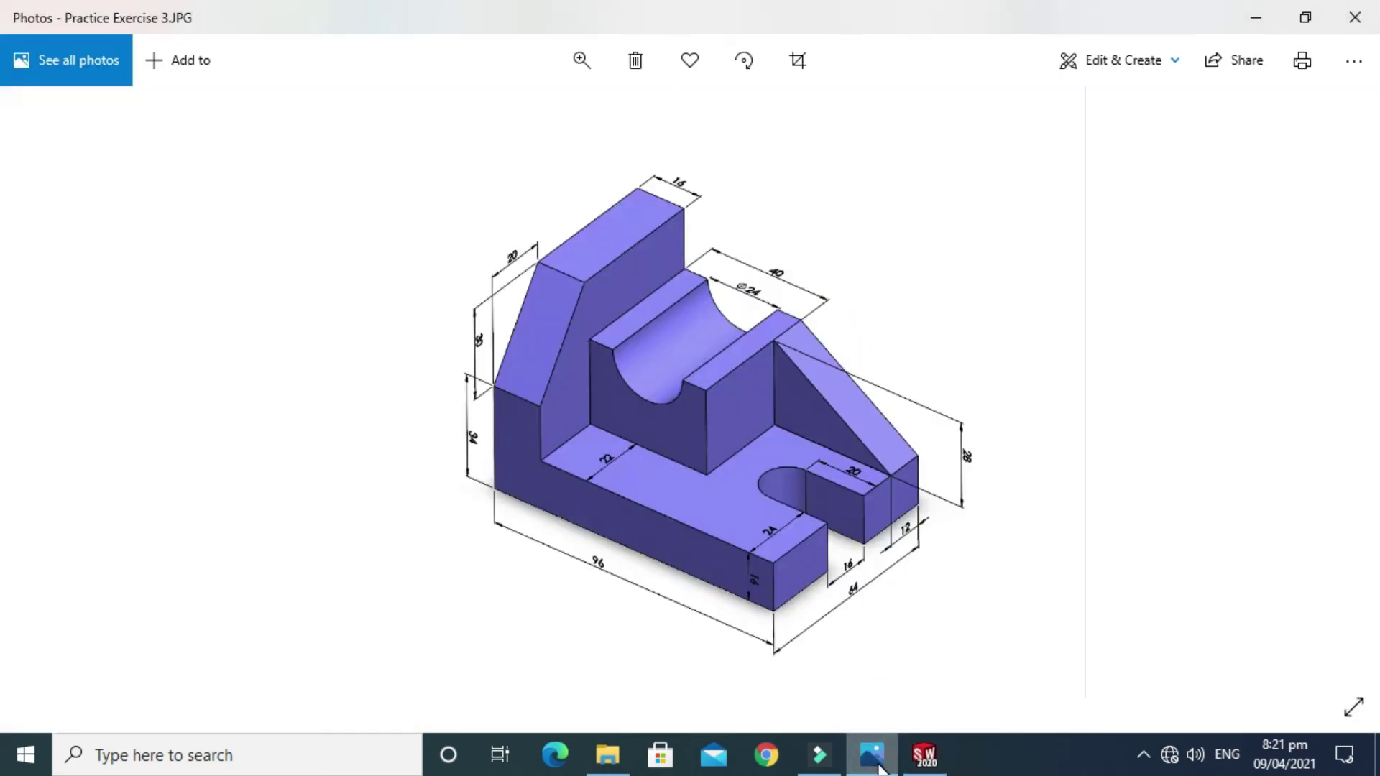
{"action": "left_click", "coordinate": [873, 754]}
Inspect the four-extrusion bracket and its new rib from several angles
{"action": "mouse_move", "coordinate": [862, 343]}
{"action": "left_mouse_down"}
{"action": "mouse_move", "coordinate": [825, 406]}
{"action": "mouse_move", "coordinate": [850, 442]}
{"action": "left_mouse_up"}
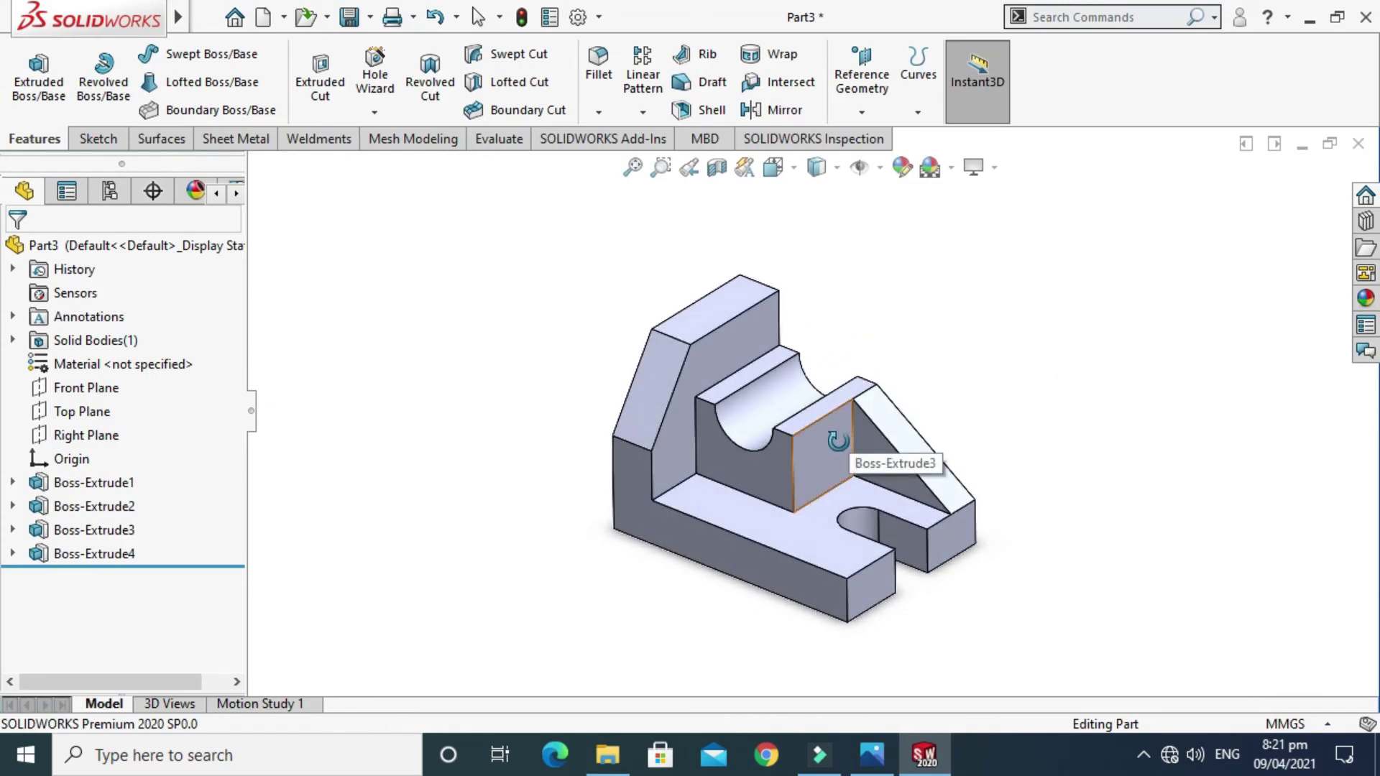
{"action": "left_click_drag", "start_coordinate": [843, 438], "coordinate": [850, 530]}
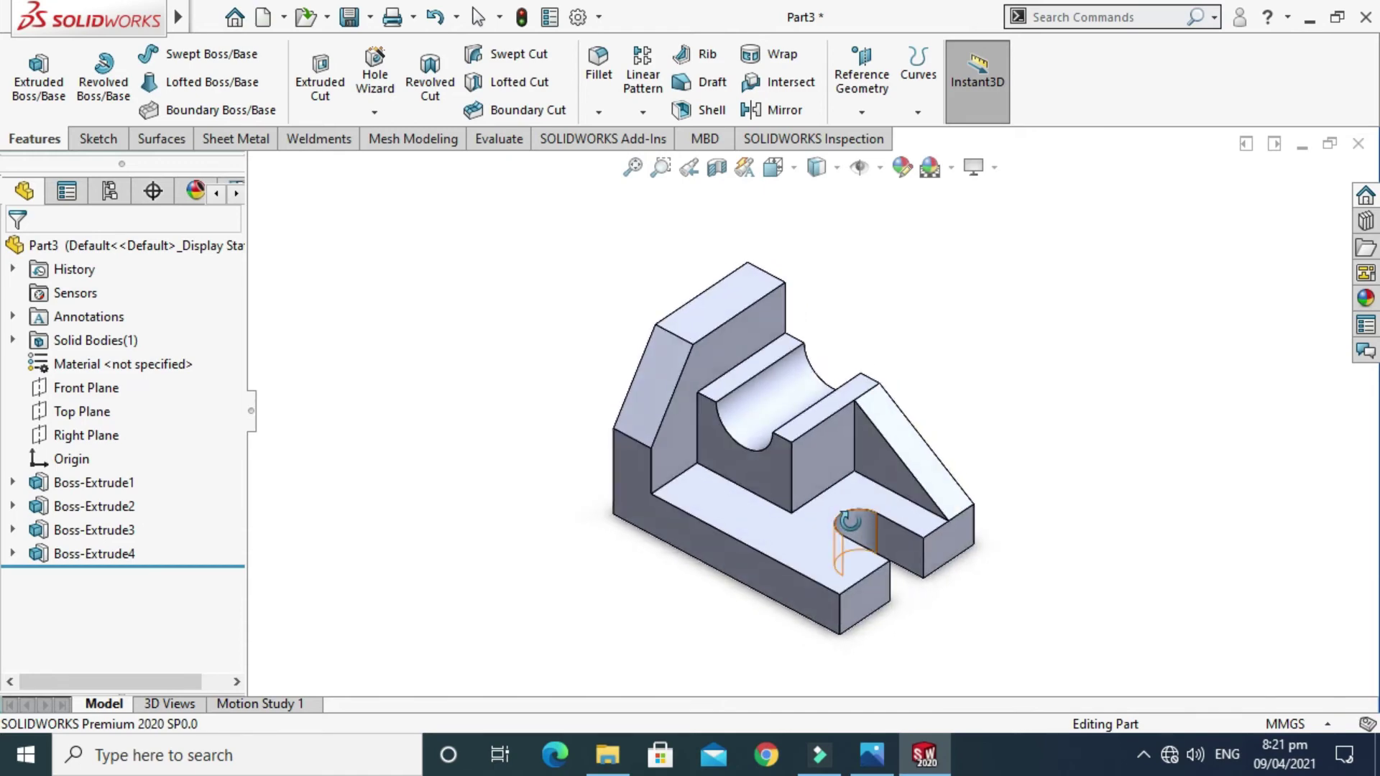
{"action": "scroll", "coordinate": [835, 460], "scroll_direction": "down", "scroll_amount": 2}
{"action": "left_click_drag", "start_coordinate": [835, 461], "coordinate": [800, 411]}
{"action": "scroll", "coordinate": [781, 417], "scroll_direction": "down", "scroll_amount": 2}
{"action": "scroll", "coordinate": [800, 412], "scroll_direction": "up", "scroll_amount": 1}
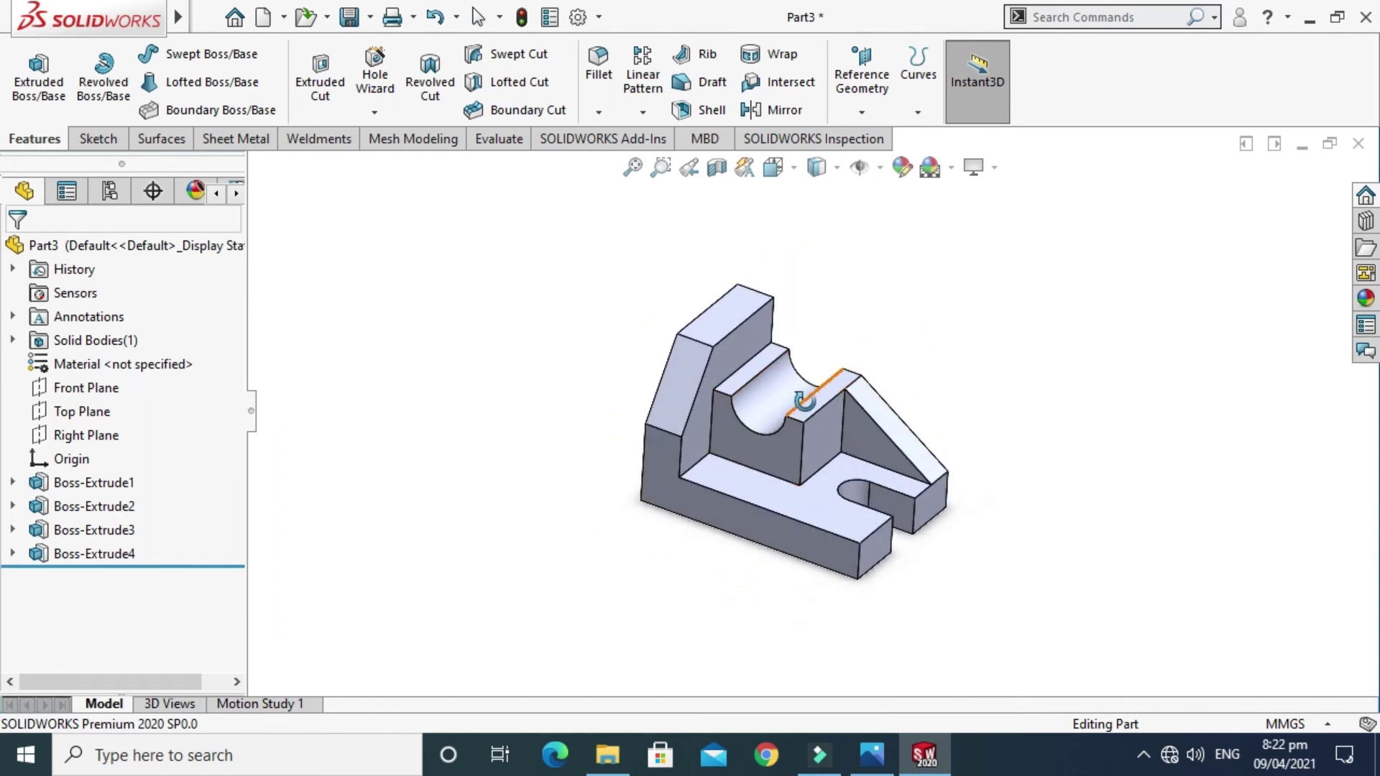
{"action": "left_click_drag", "start_coordinate": [817, 333], "coordinate": [795, 346]}
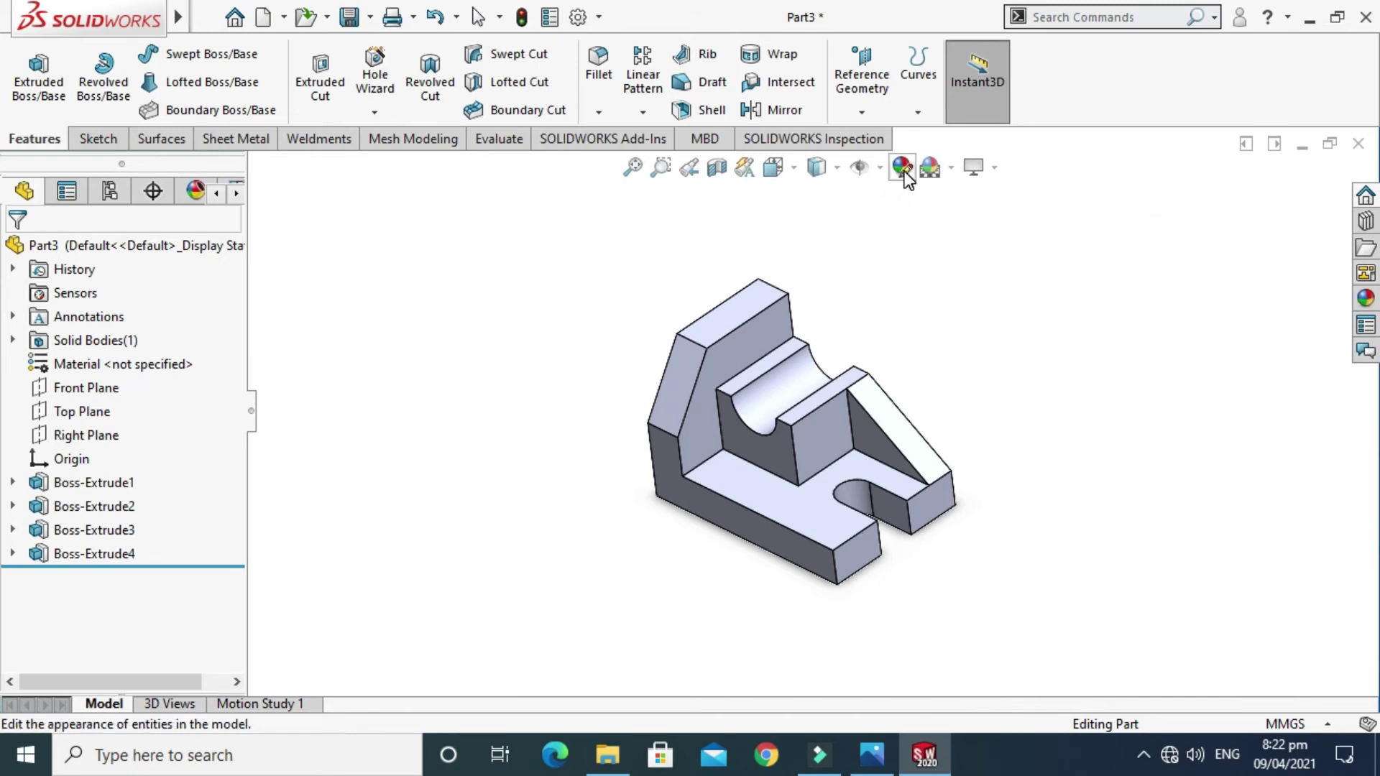
{"action": "left_click", "coordinate": [1365, 297]}
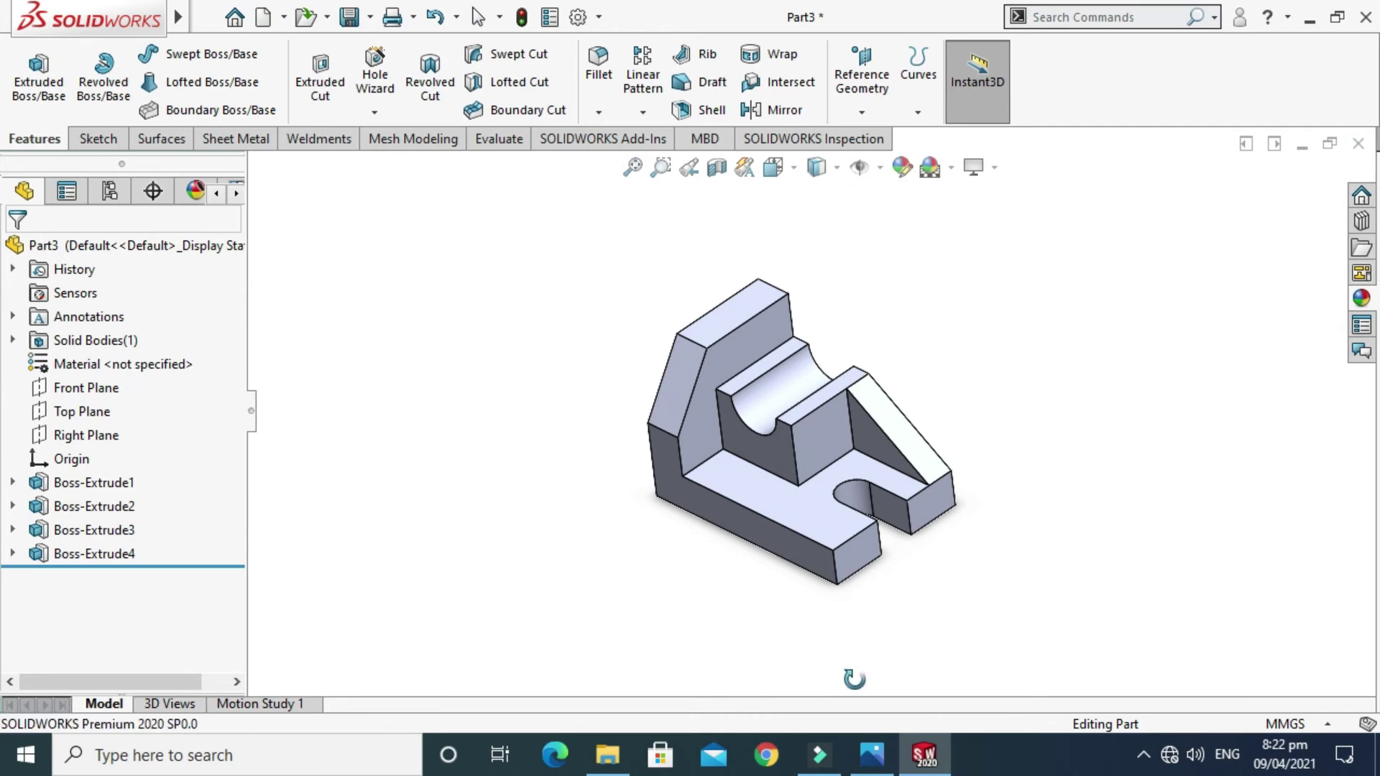
Check the reference image, then give the part a magenta appearance
{"action": "left_click", "coordinate": [871, 755]}
{"action": "left_click", "coordinate": [871, 754]}
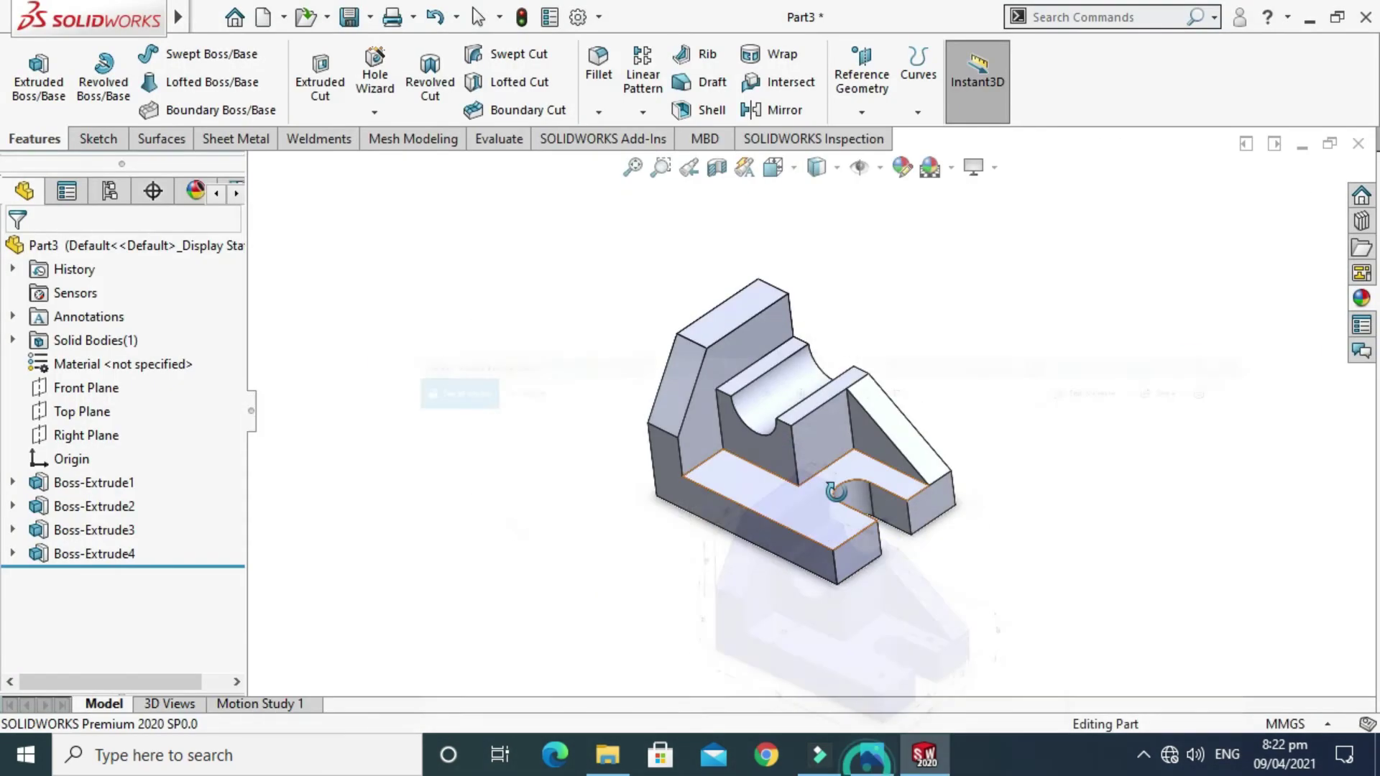
{"action": "left_click", "coordinate": [901, 168]}
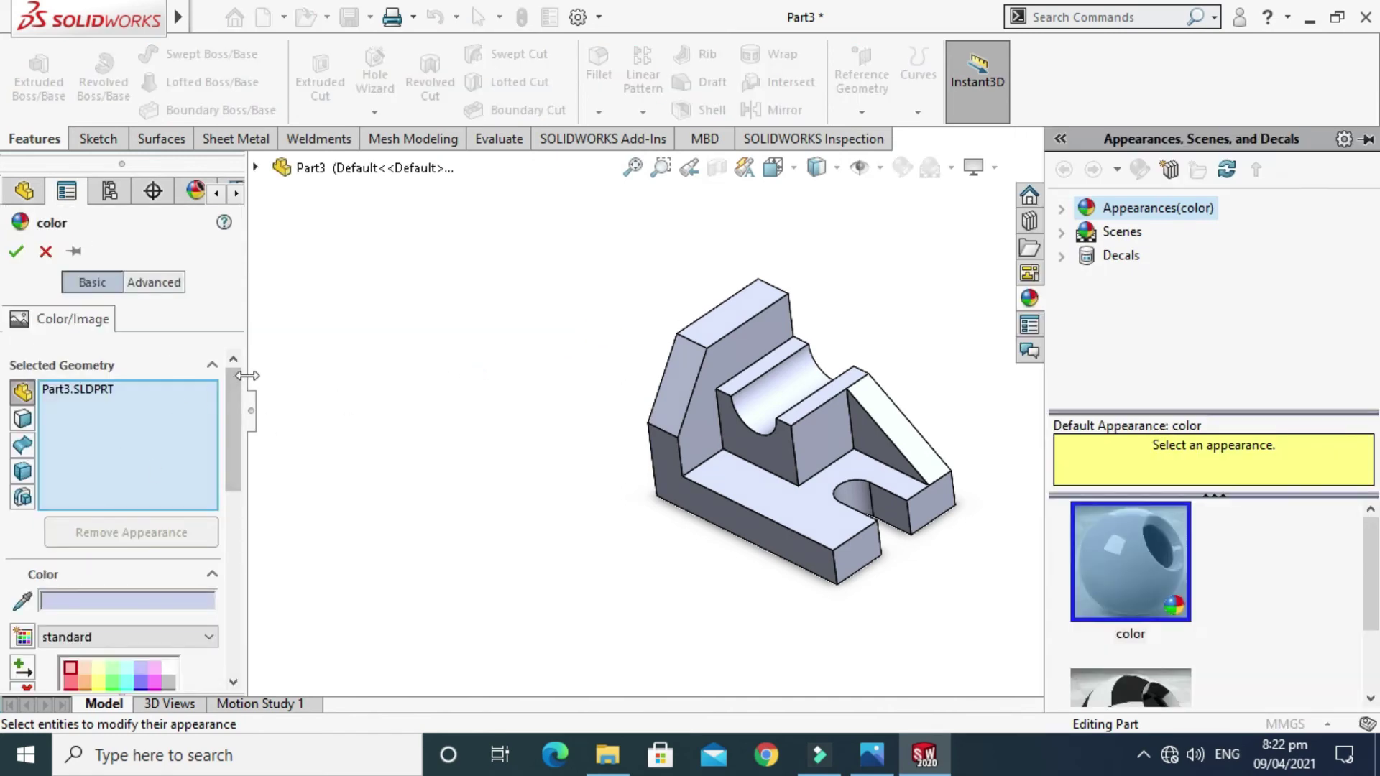
{"action": "left_click_drag", "start_coordinate": [234, 376], "coordinate": [235, 454]}
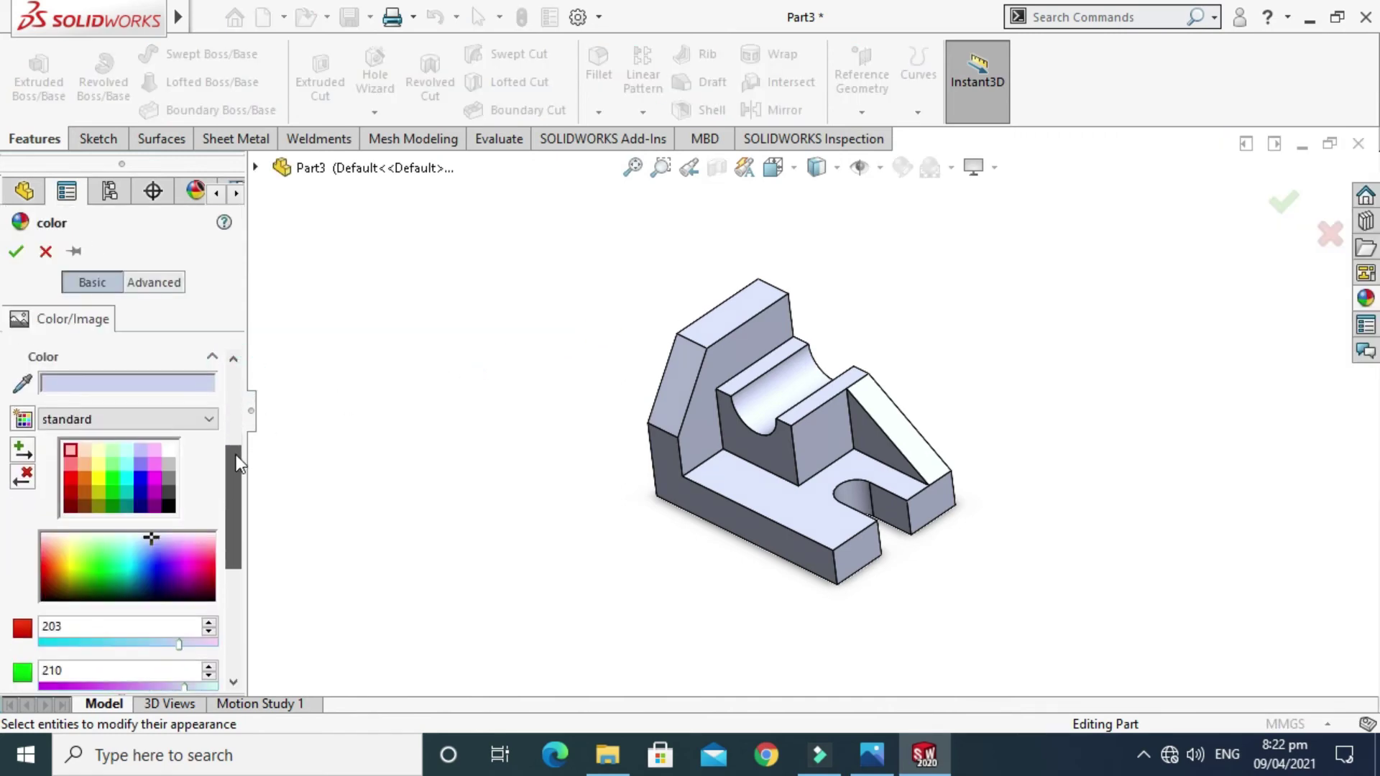
{"action": "left_click", "coordinate": [156, 465]}
{"action": "left_click", "coordinate": [154, 449]}
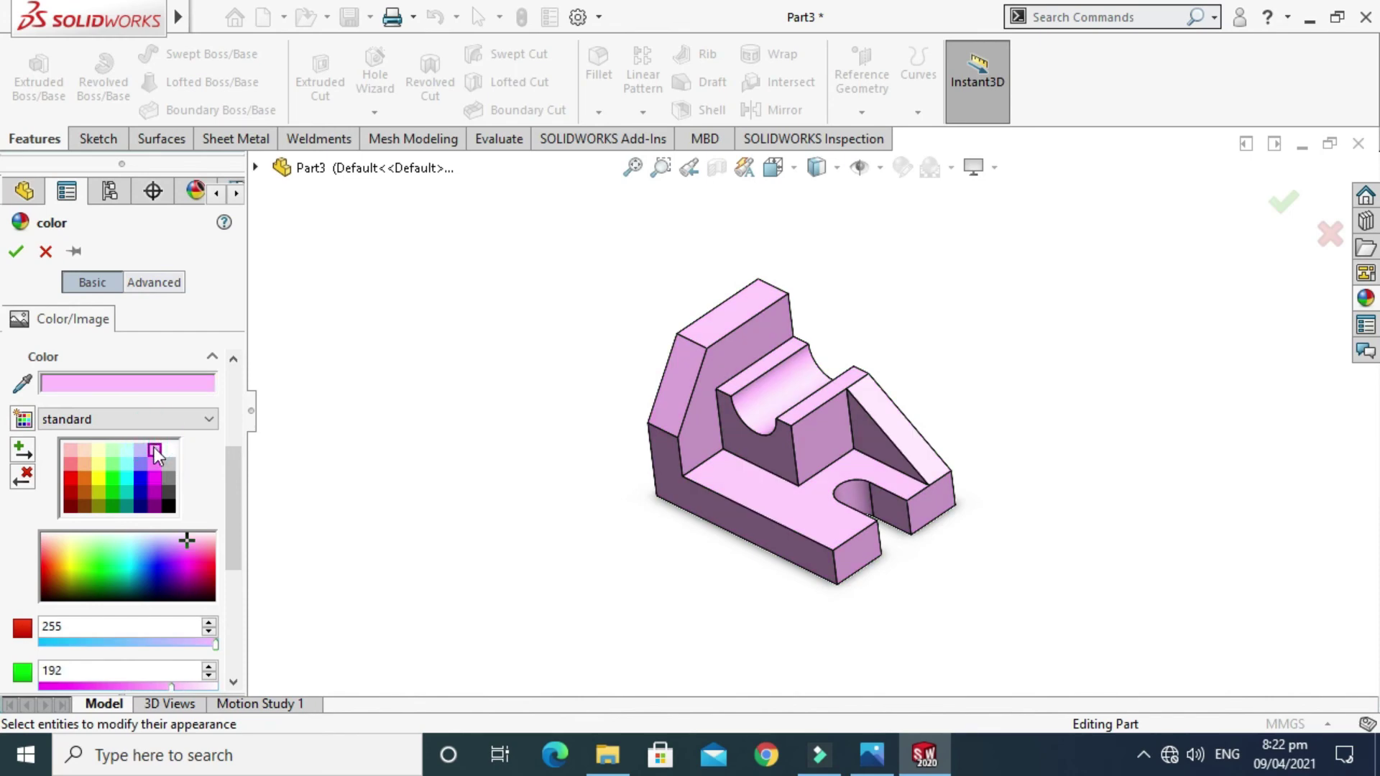
{"action": "left_click", "coordinate": [154, 465]}
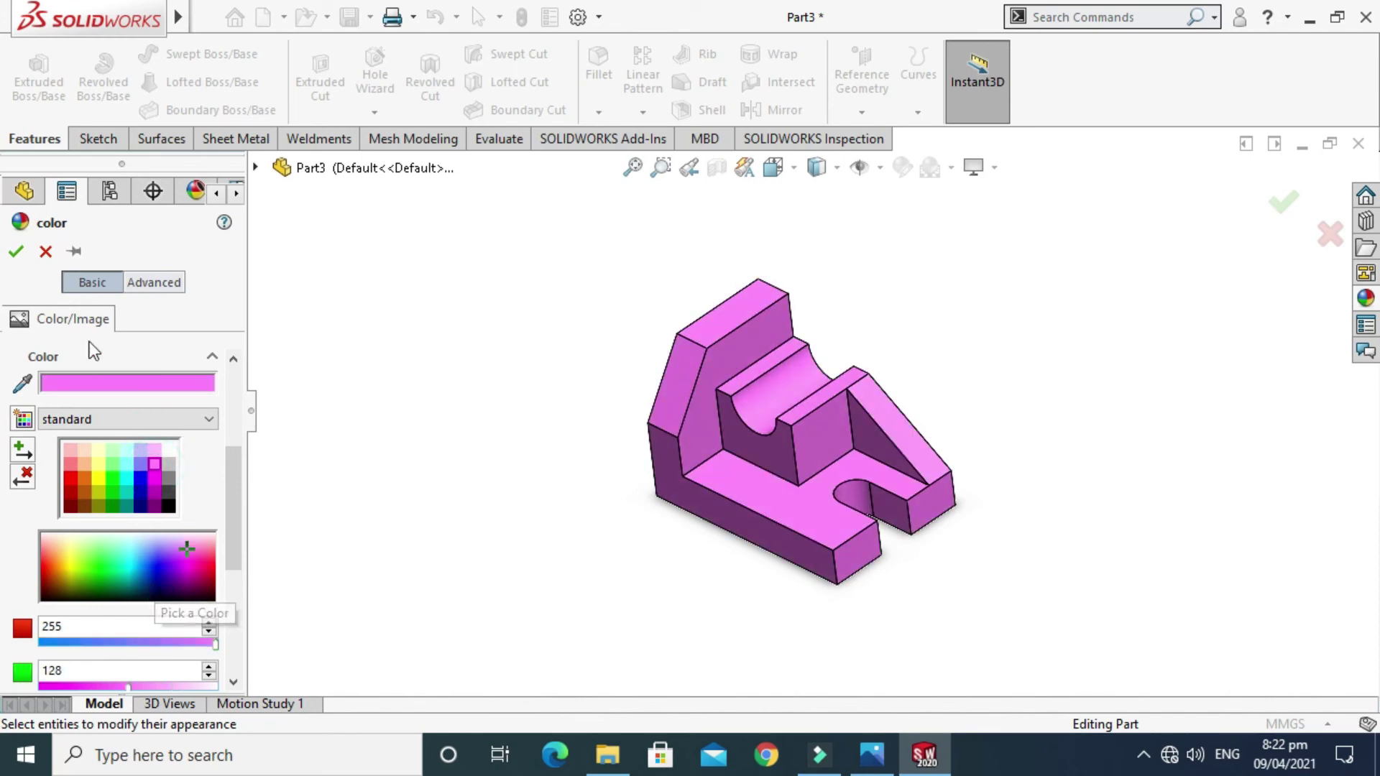
Adjust the part colour to violet (RGB 195, 119, 255) and accept it
{"action": "left_click", "coordinate": [175, 558]}
{"action": "left_click", "coordinate": [189, 558]}
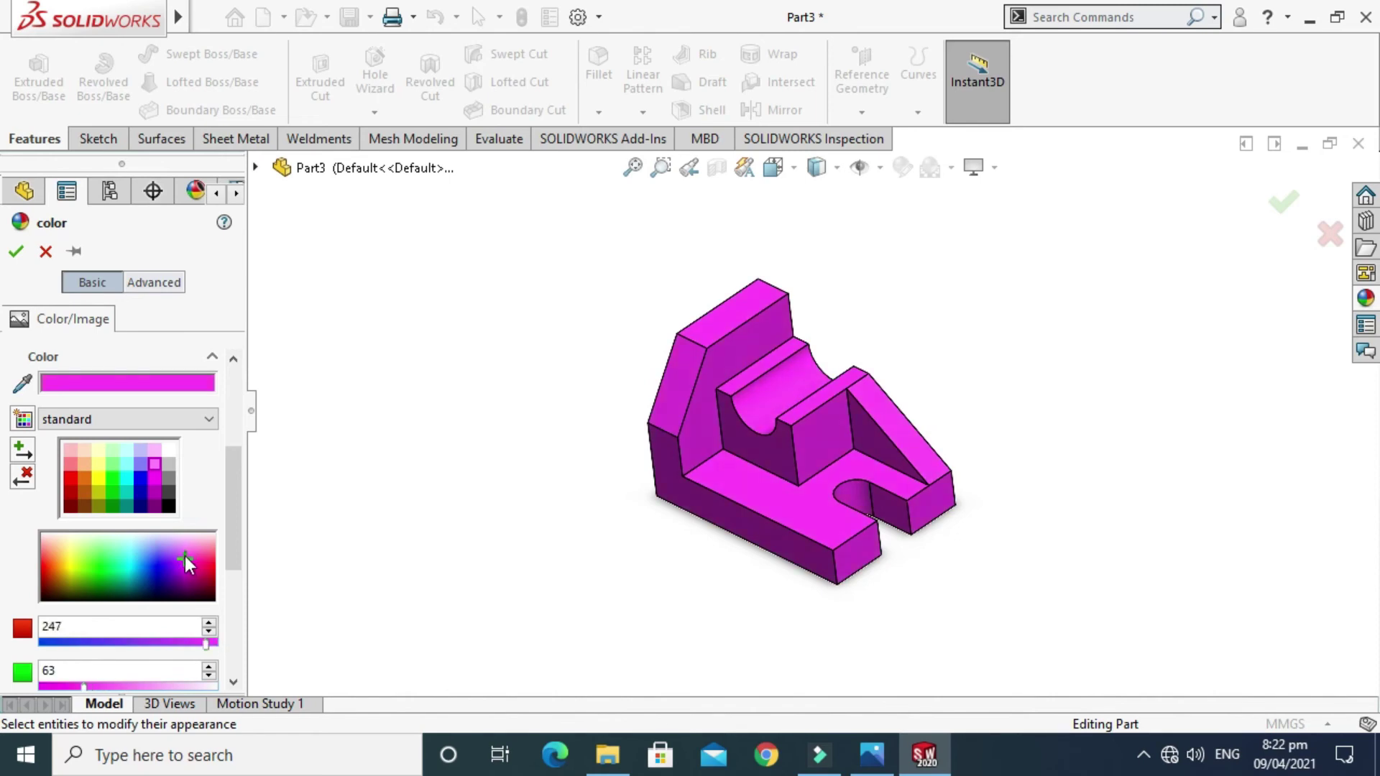
{"action": "left_click_drag", "start_coordinate": [186, 564], "coordinate": [230, 574]}
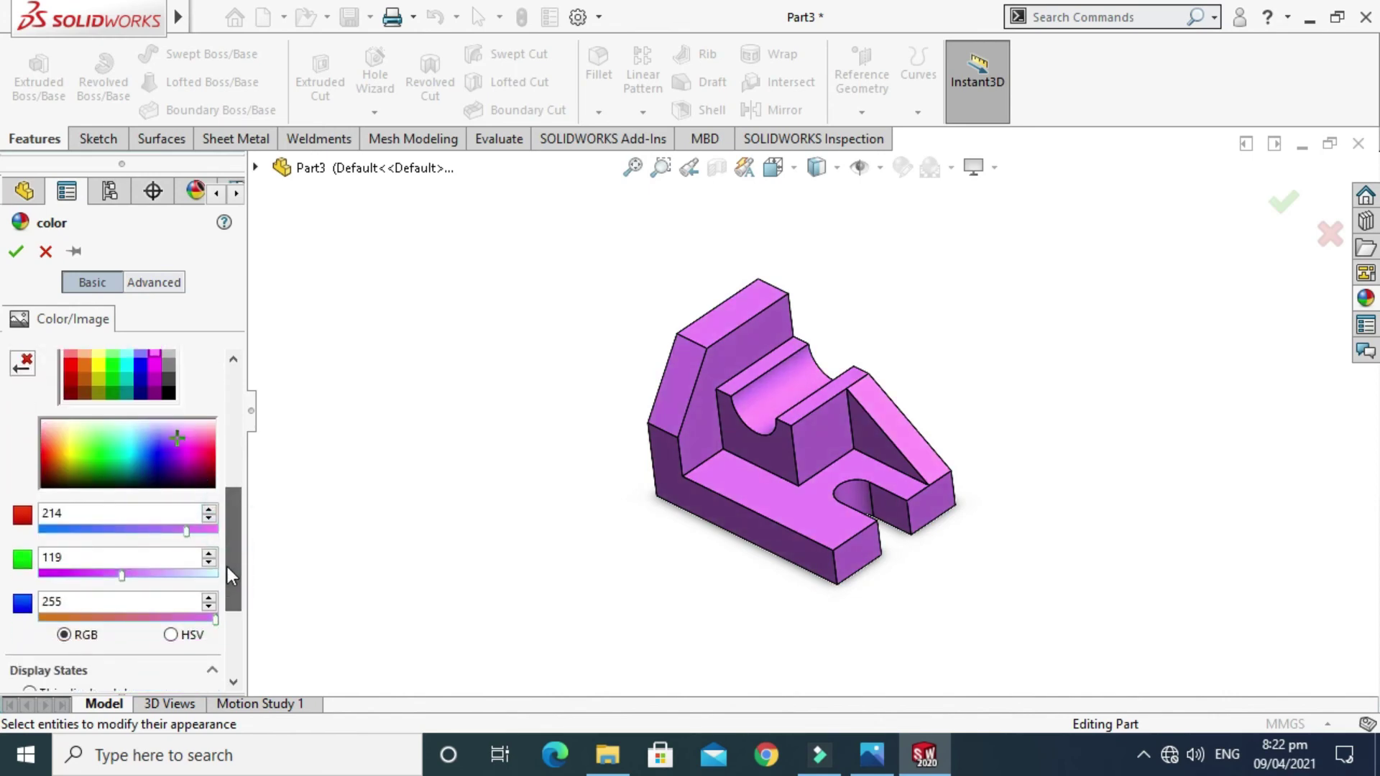
{"action": "mouse_move", "coordinate": [188, 531]}
{"action": "left_mouse_down"}
{"action": "mouse_move", "coordinate": [93, 531]}
{"action": "mouse_move", "coordinate": [197, 532]}
{"action": "left_mouse_up"}
{"action": "left_click", "coordinate": [15, 251]}
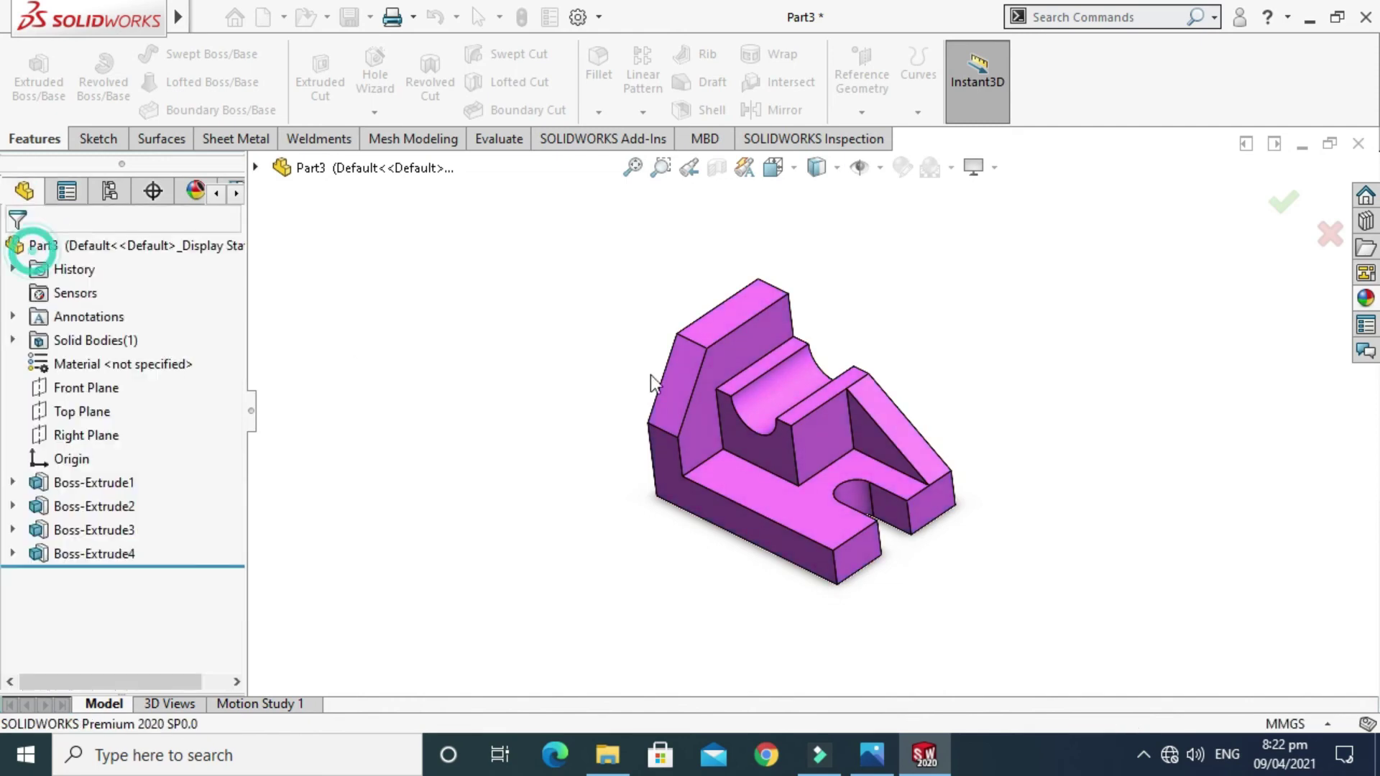
{"action": "right_click", "coordinate": [554, 265]}
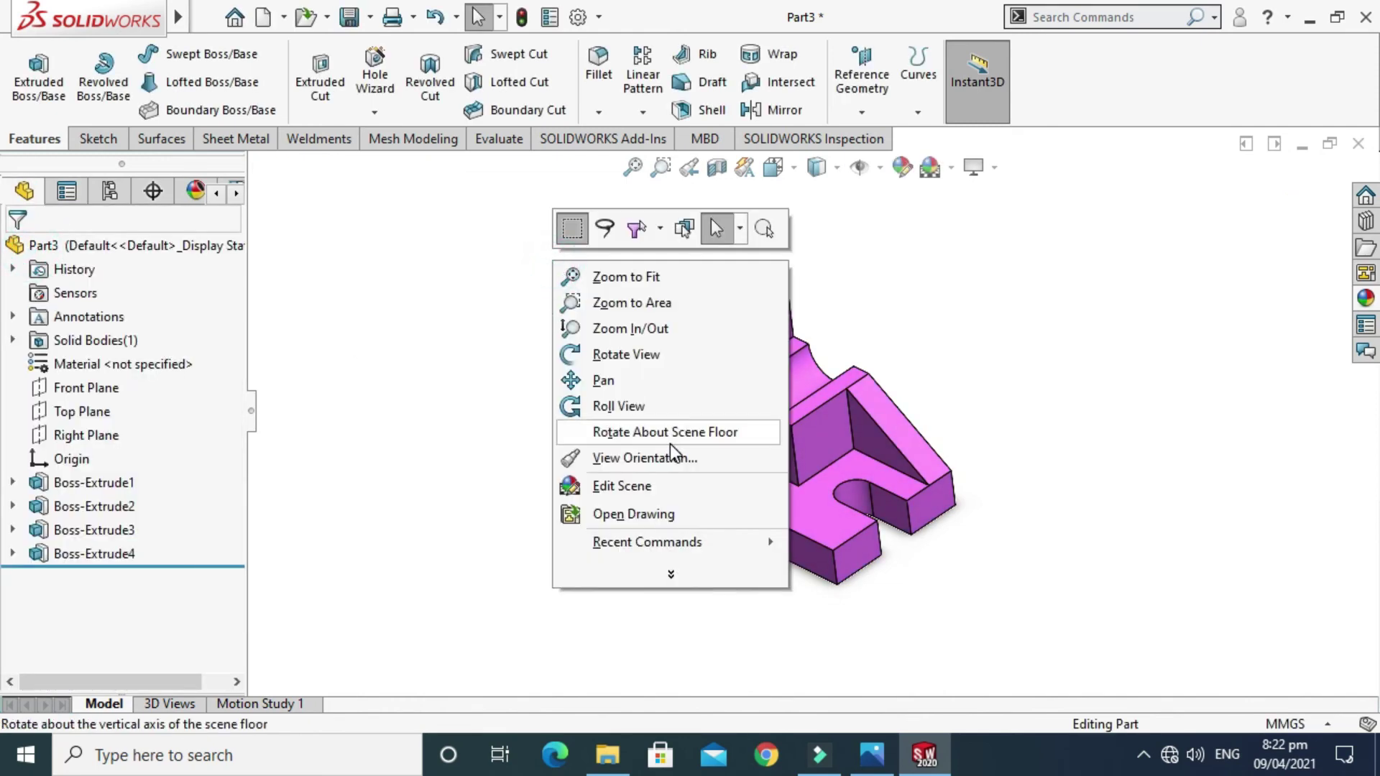
Change the part's appearance to the blue-violet swatch matching the reference
{"action": "left_click", "coordinate": [873, 756]}
{"action": "left_click", "coordinate": [876, 758]}
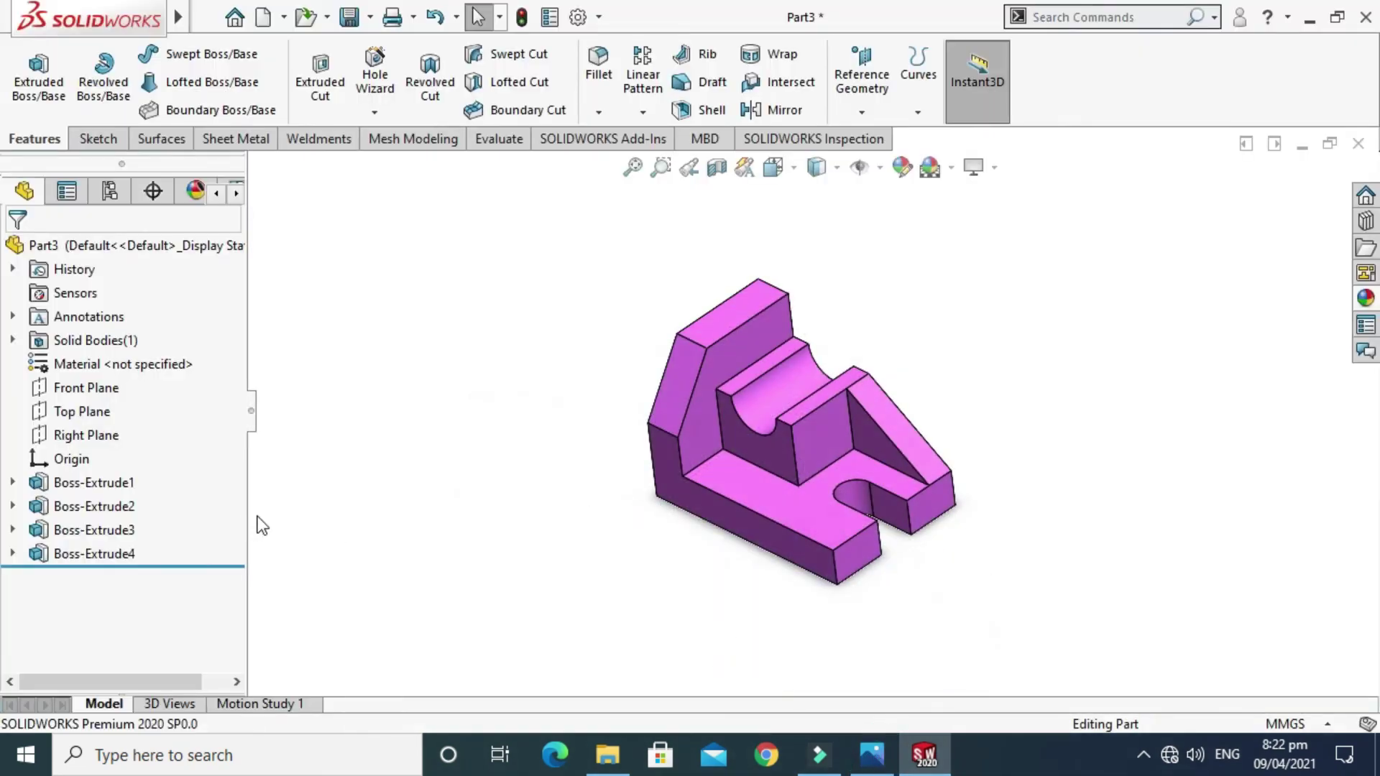
{"action": "left_click", "coordinate": [901, 167]}
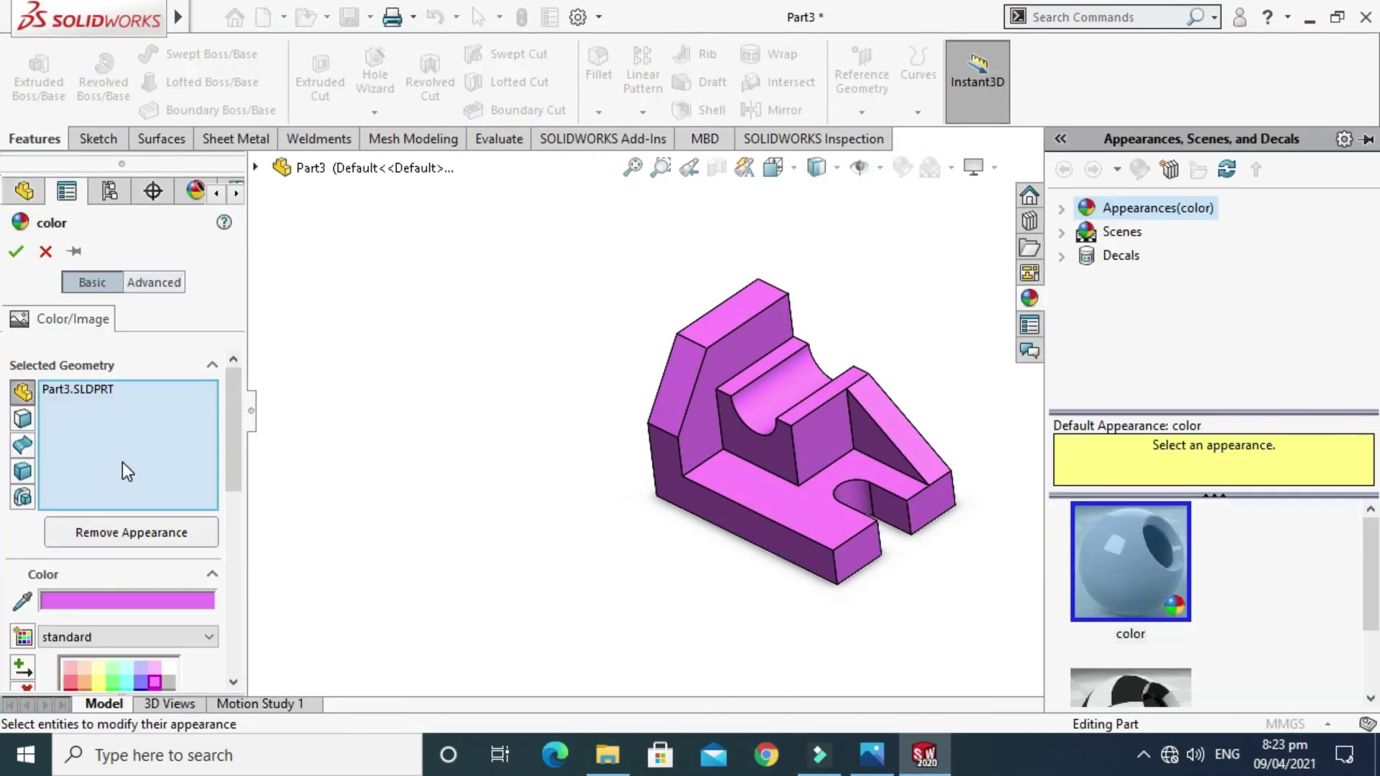
{"action": "left_click_drag", "start_coordinate": [238, 400], "coordinate": [240, 504]}
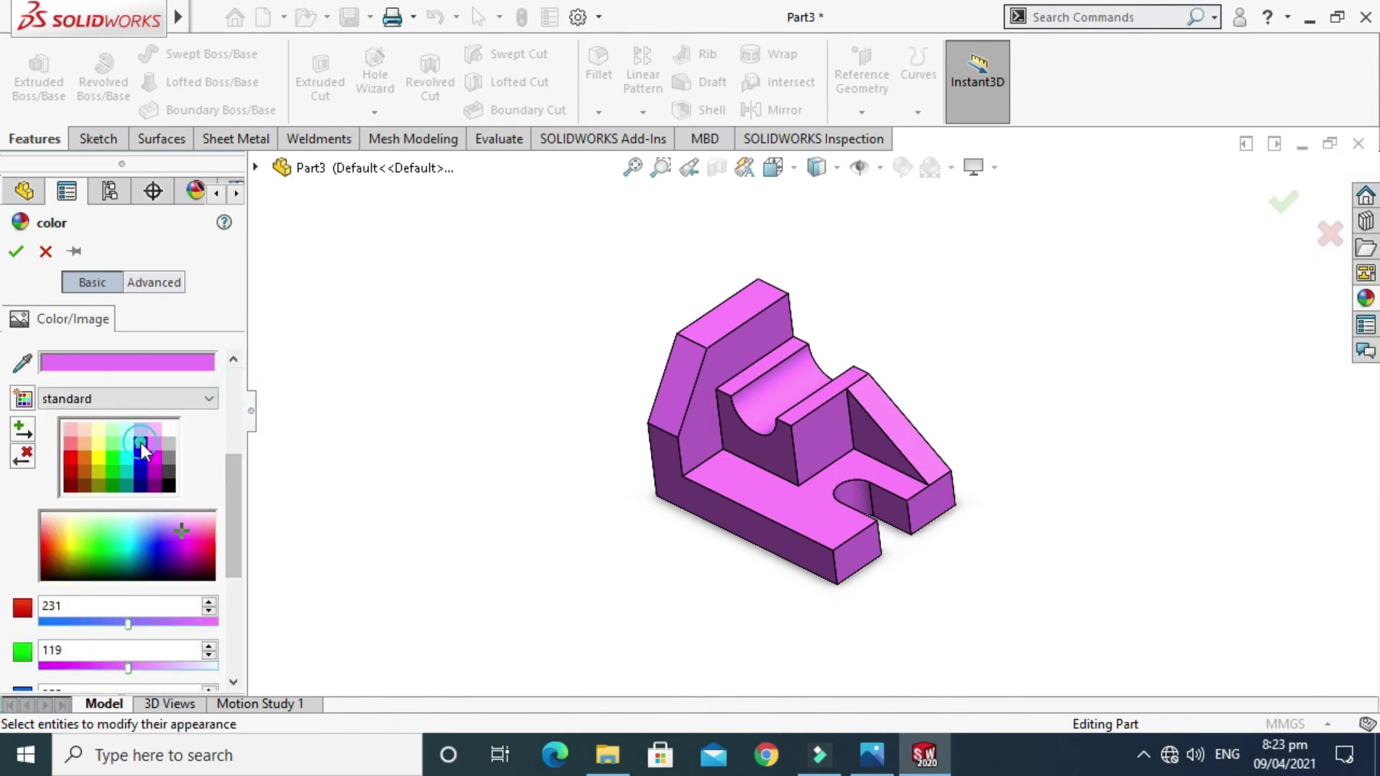
{"action": "left_click", "coordinate": [142, 444]}
{"action": "left_click", "coordinate": [18, 253]}
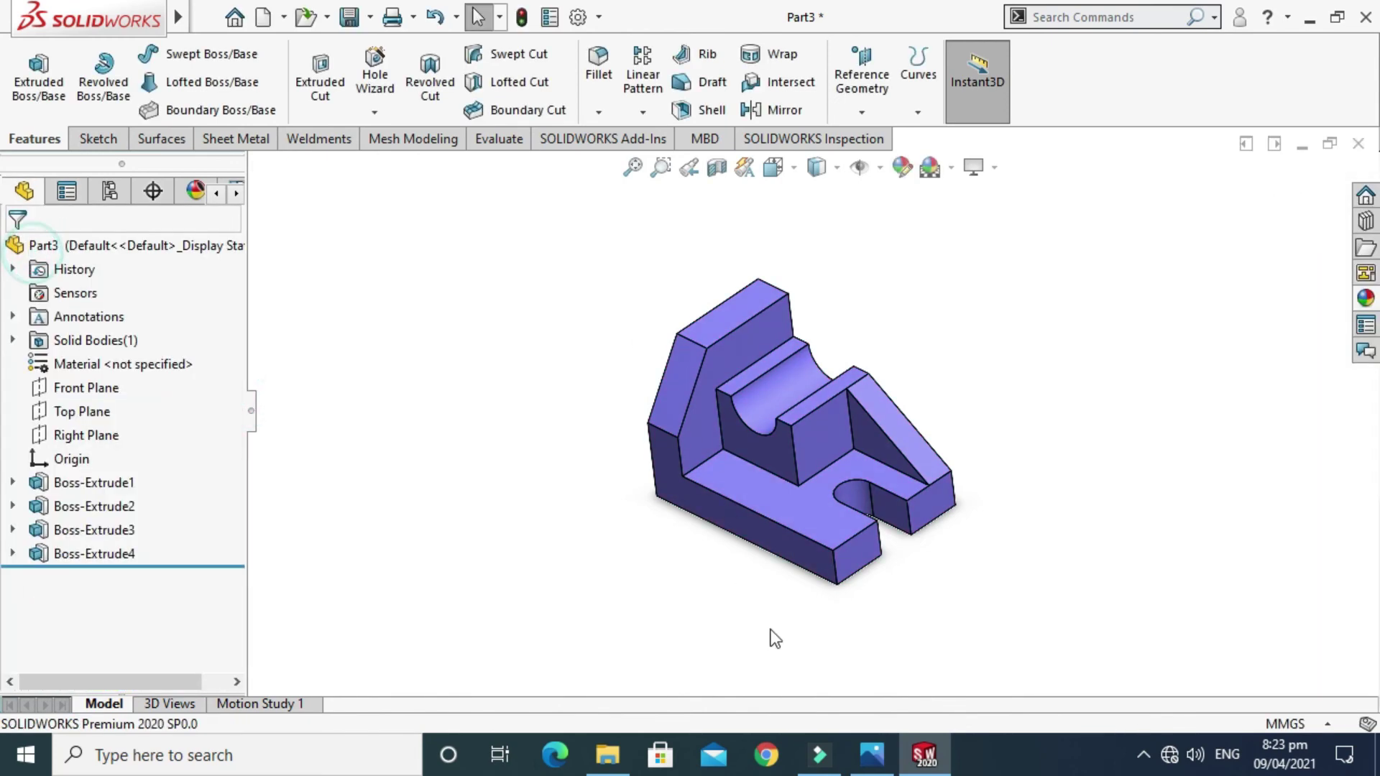
Compare with the reference image and rotate the blue-violet part to inspect it
{"action": "left_click", "coordinate": [876, 758]}
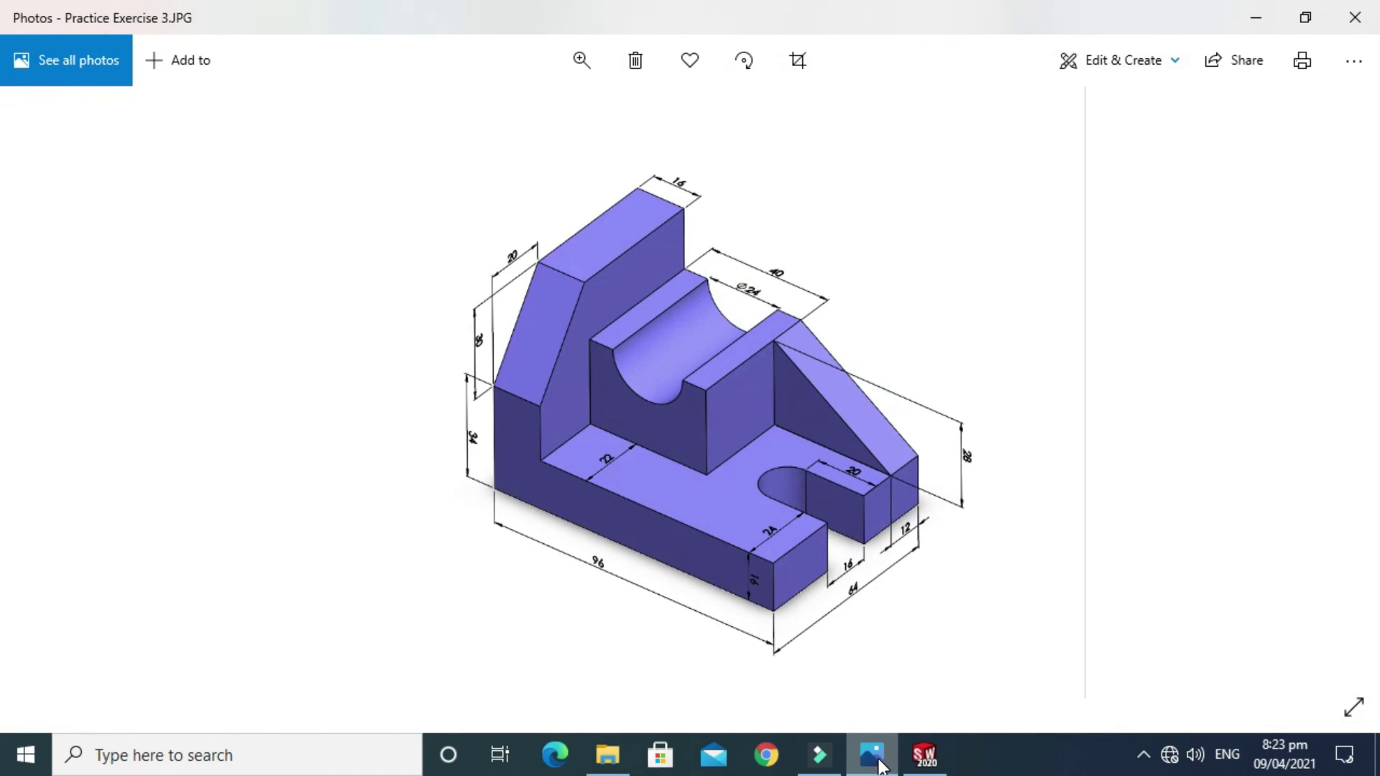
{"action": "left_click", "coordinate": [876, 758]}
{"action": "scroll", "coordinate": [869, 259], "scroll_direction": "down", "scroll_amount": 2}
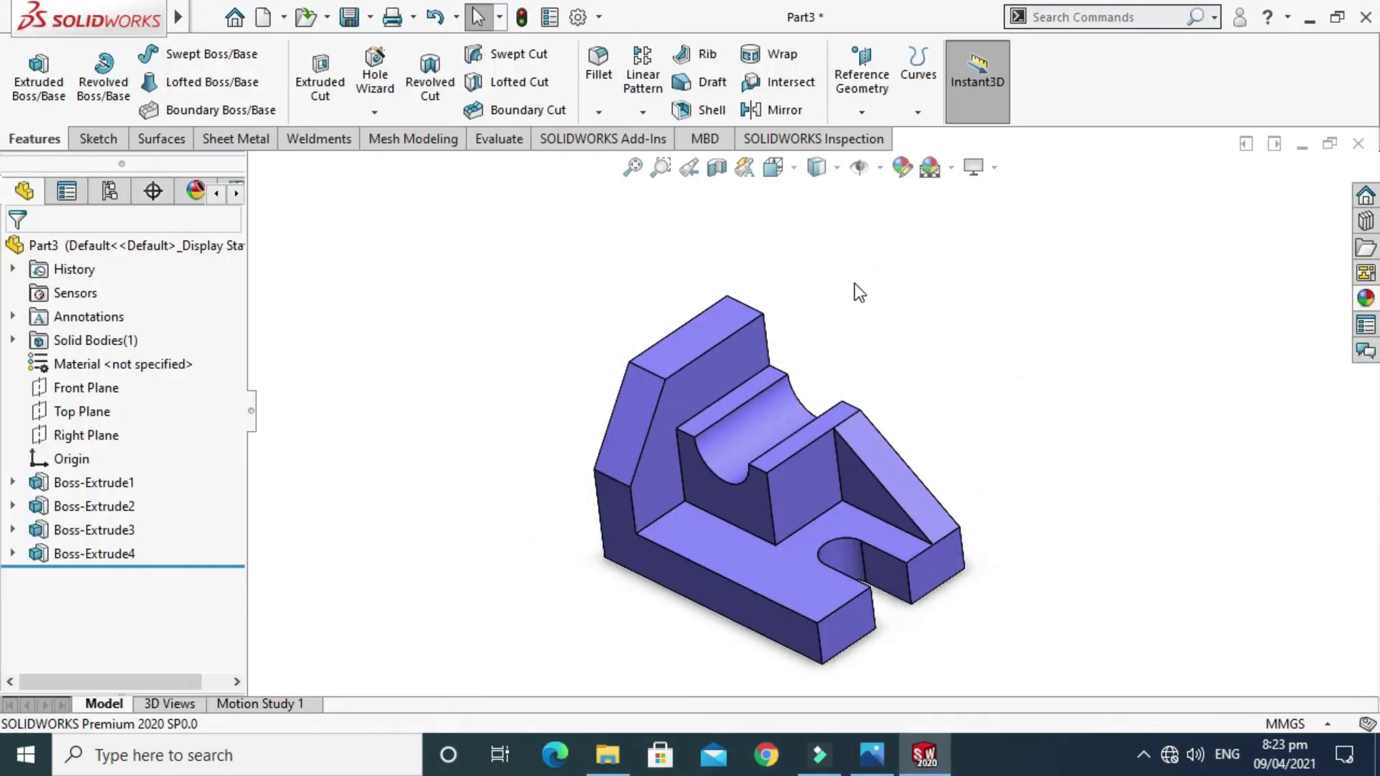
{"action": "right_click", "coordinate": [855, 283]}
{"action": "left_click", "coordinate": [887, 376]}
{"action": "left_click_drag", "start_coordinate": [810, 364], "coordinate": [551, 390]}
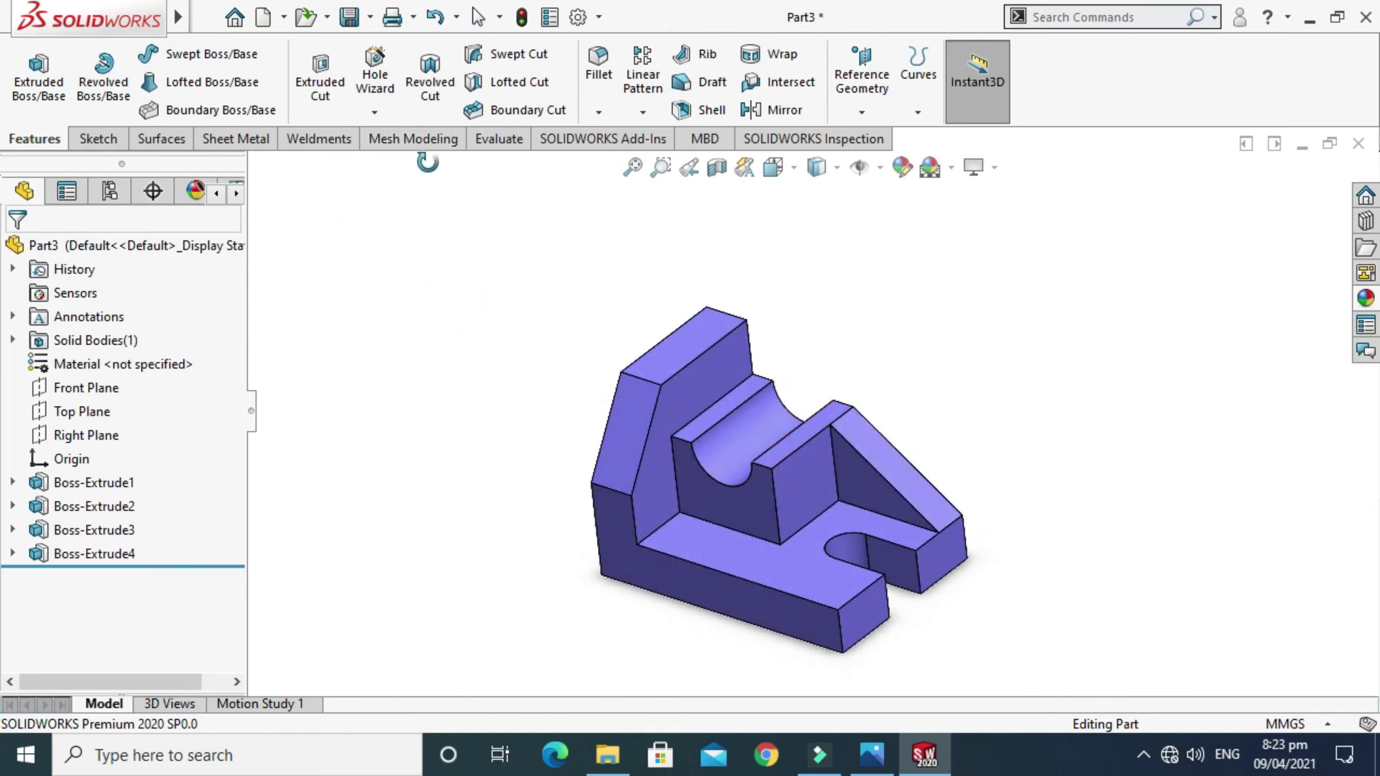
Show the Evaluate tools and compare the bracket with the reference drawing
{"action": "left_click", "coordinate": [505, 138]}
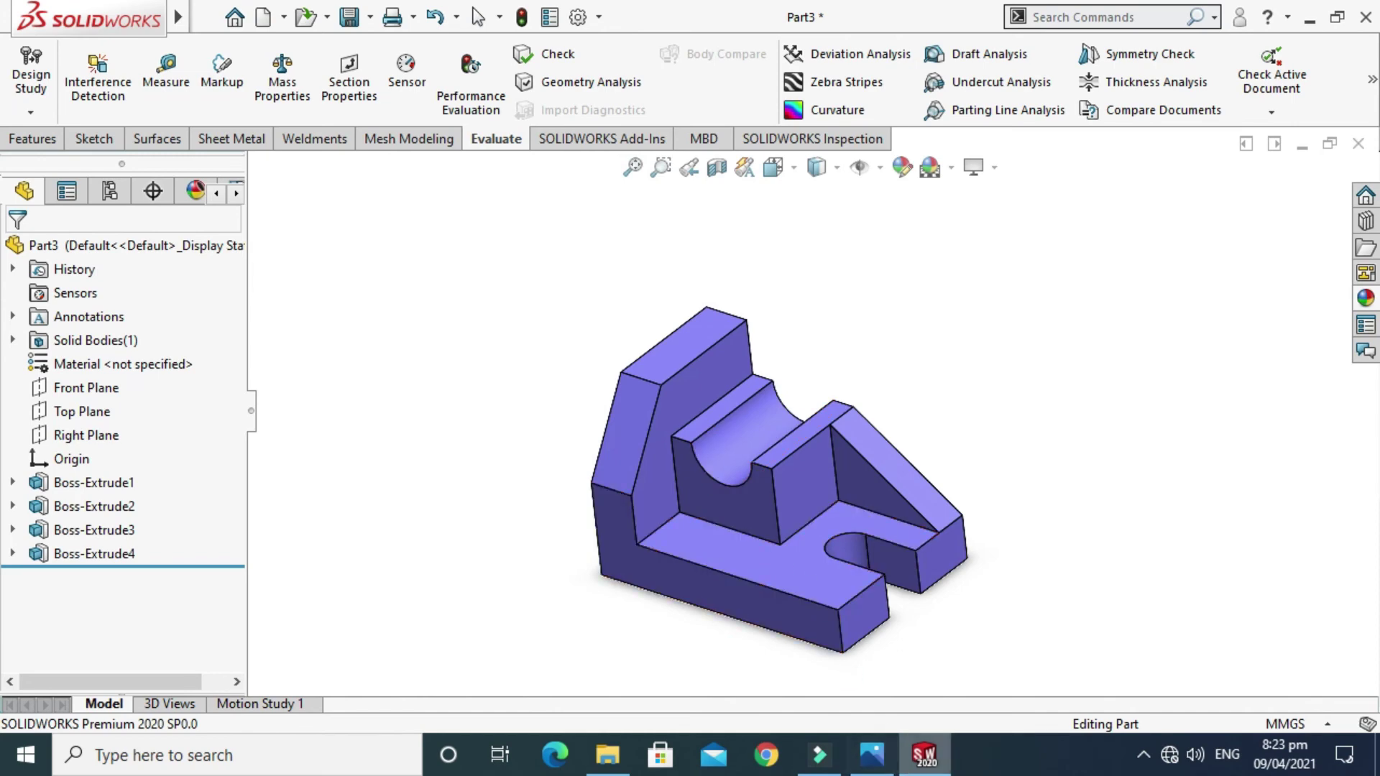
{"action": "left_click", "coordinate": [924, 754]}
{"action": "left_click", "coordinate": [923, 755]}
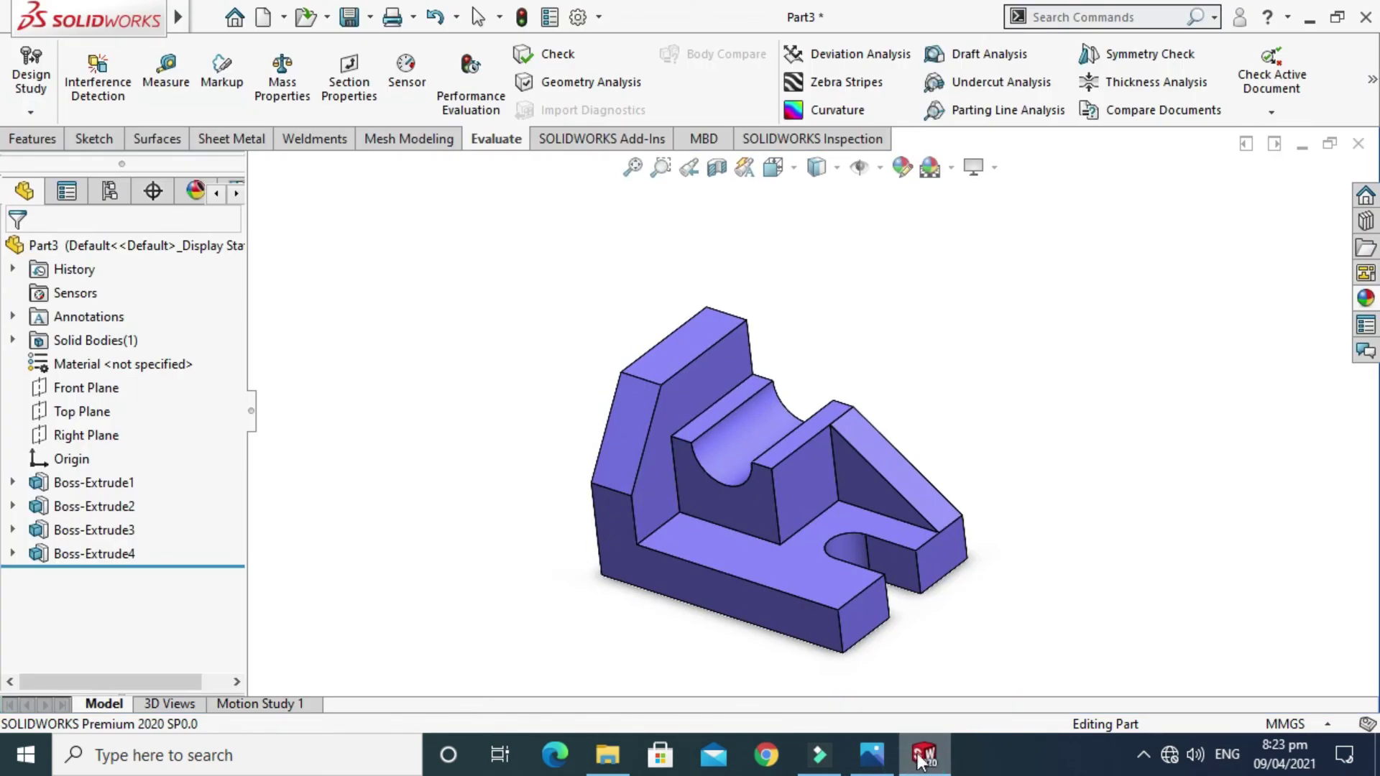
{"action": "left_click", "coordinate": [871, 756]}
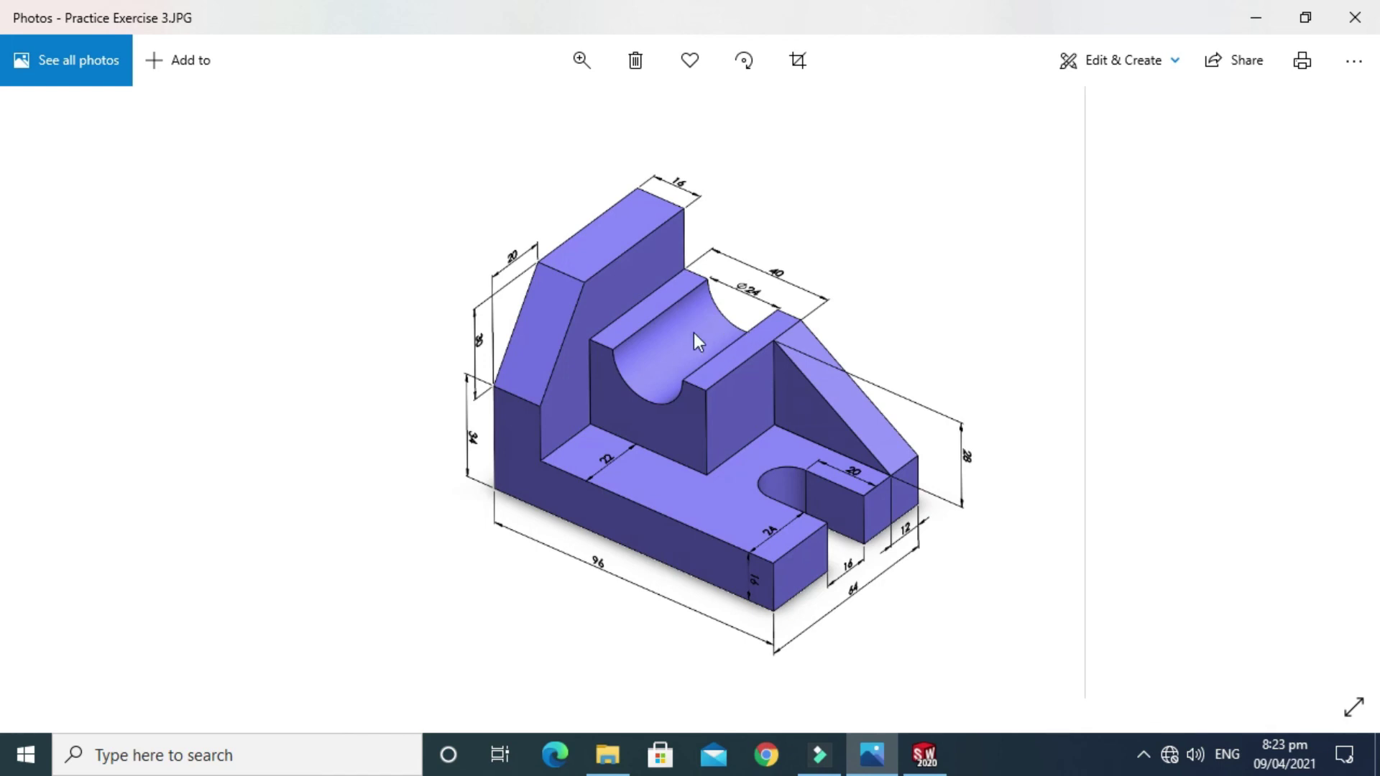
{"action": "left_click", "coordinate": [927, 760]}
Measure the curved notch face, confirming its 12 mm radius, then close Measure
{"action": "left_click", "coordinate": [166, 72]}
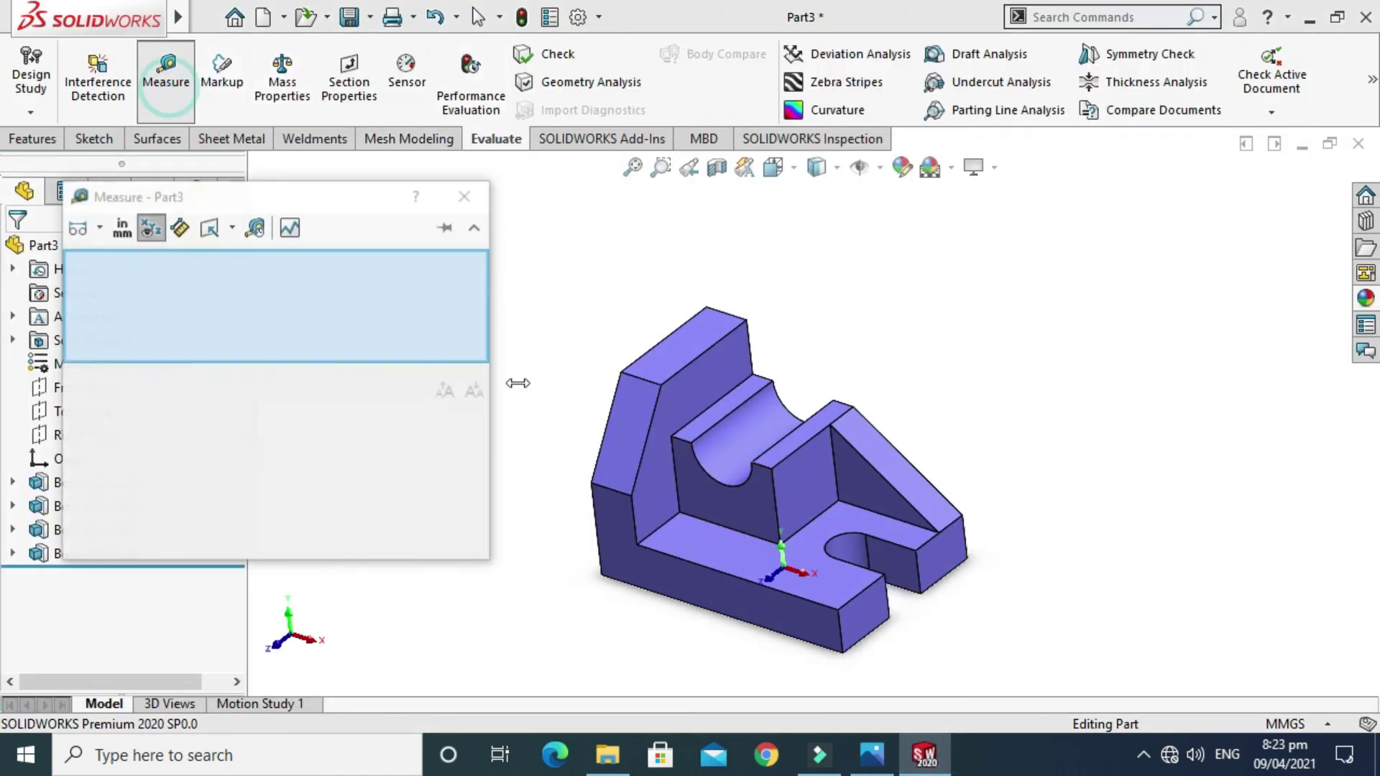
{"action": "scroll", "coordinate": [650, 476], "scroll_direction": "down", "scroll_amount": 2}
{"action": "left_click", "coordinate": [773, 440]}
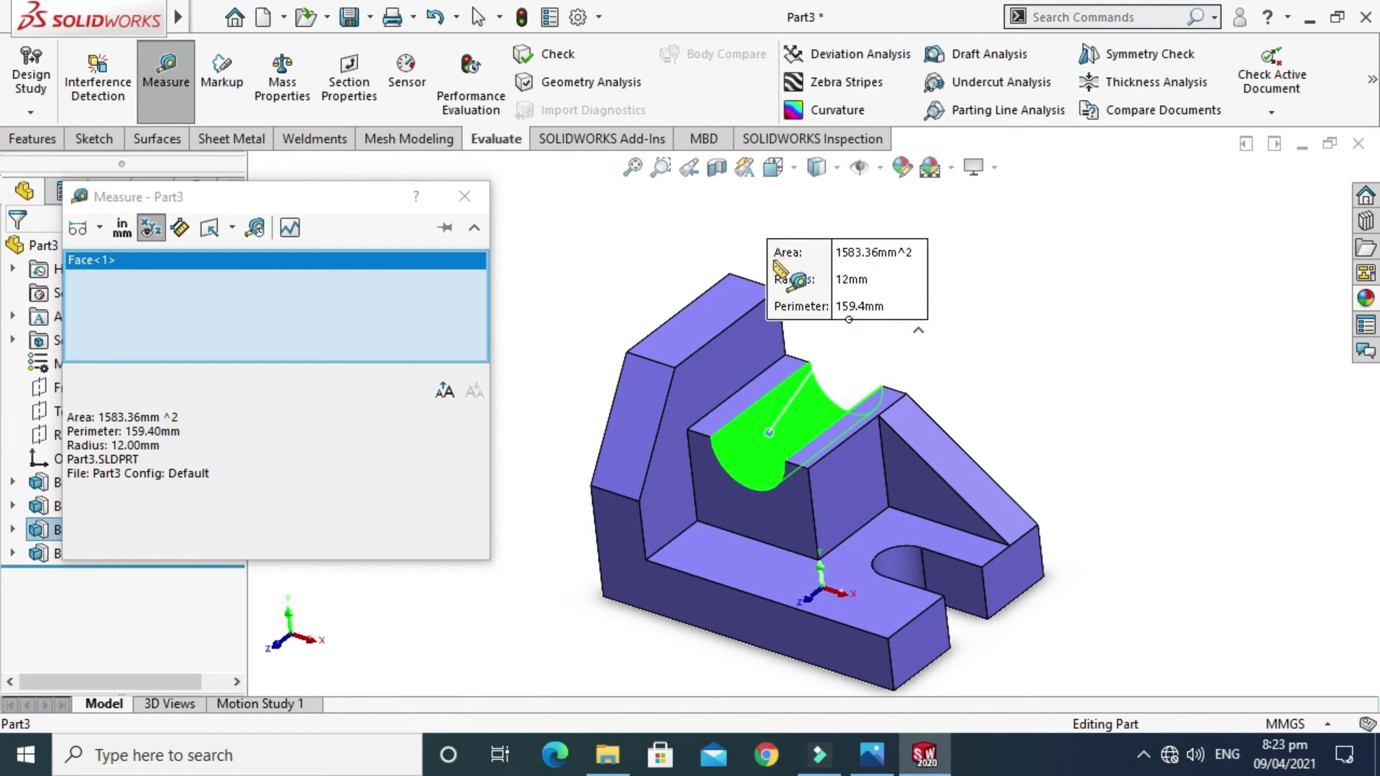
{"action": "left_click", "coordinate": [873, 751]}
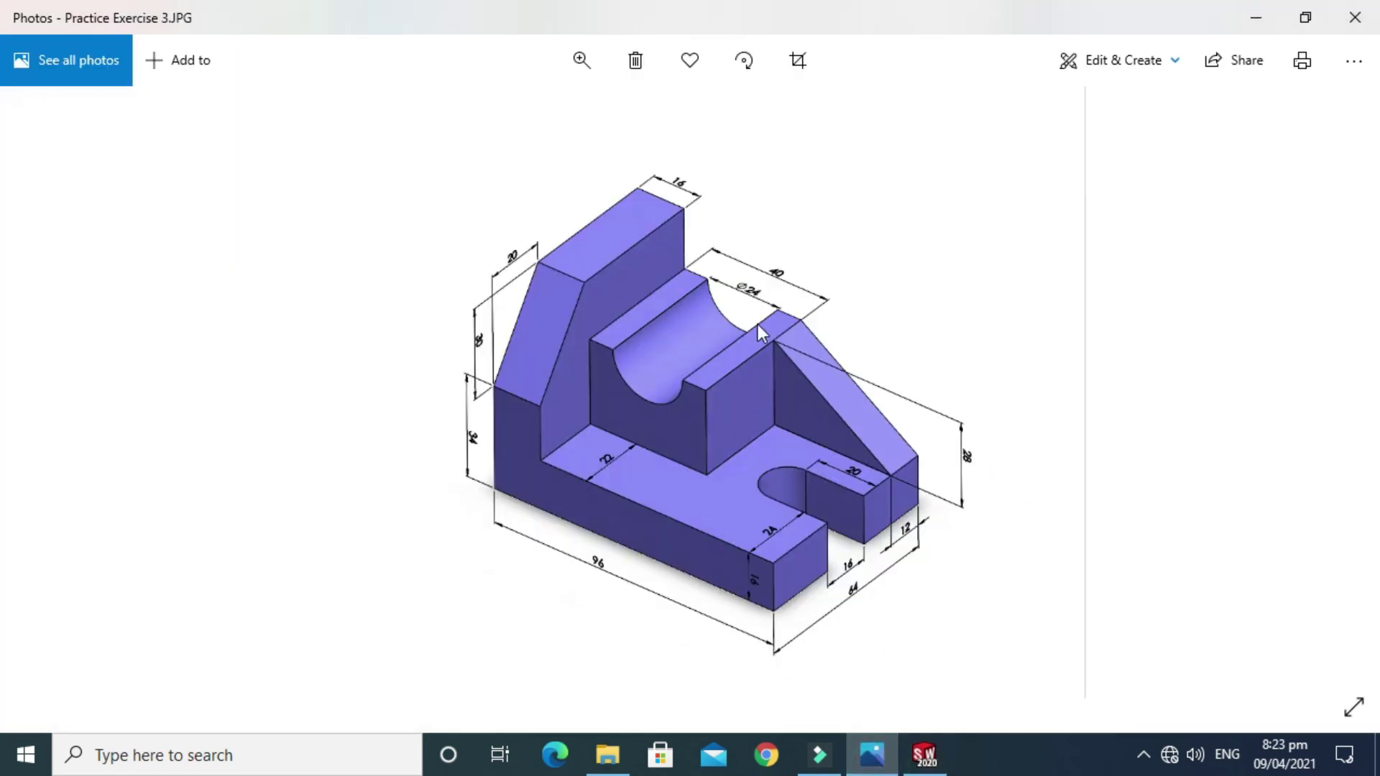
{"action": "left_click", "coordinate": [823, 700]}
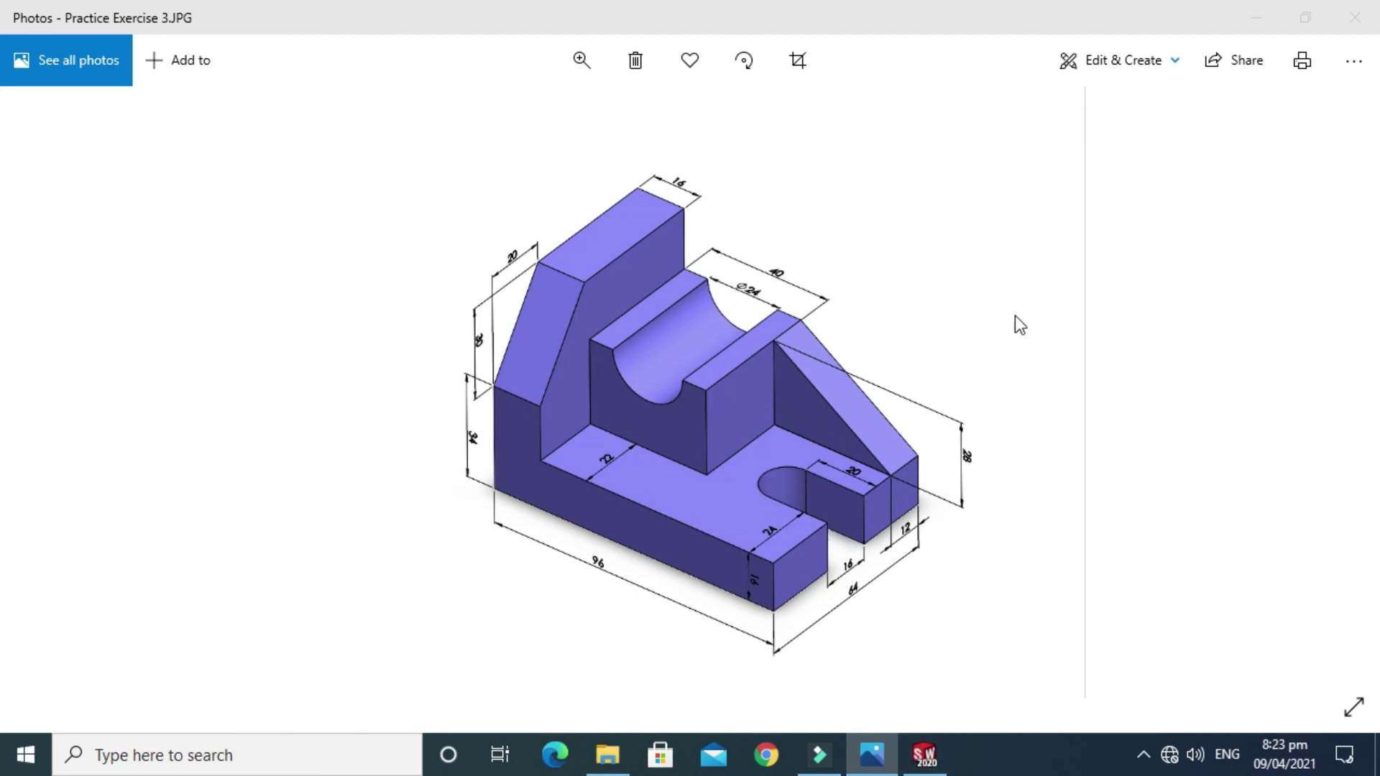
{"action": "left_click", "coordinate": [1254, 19]}
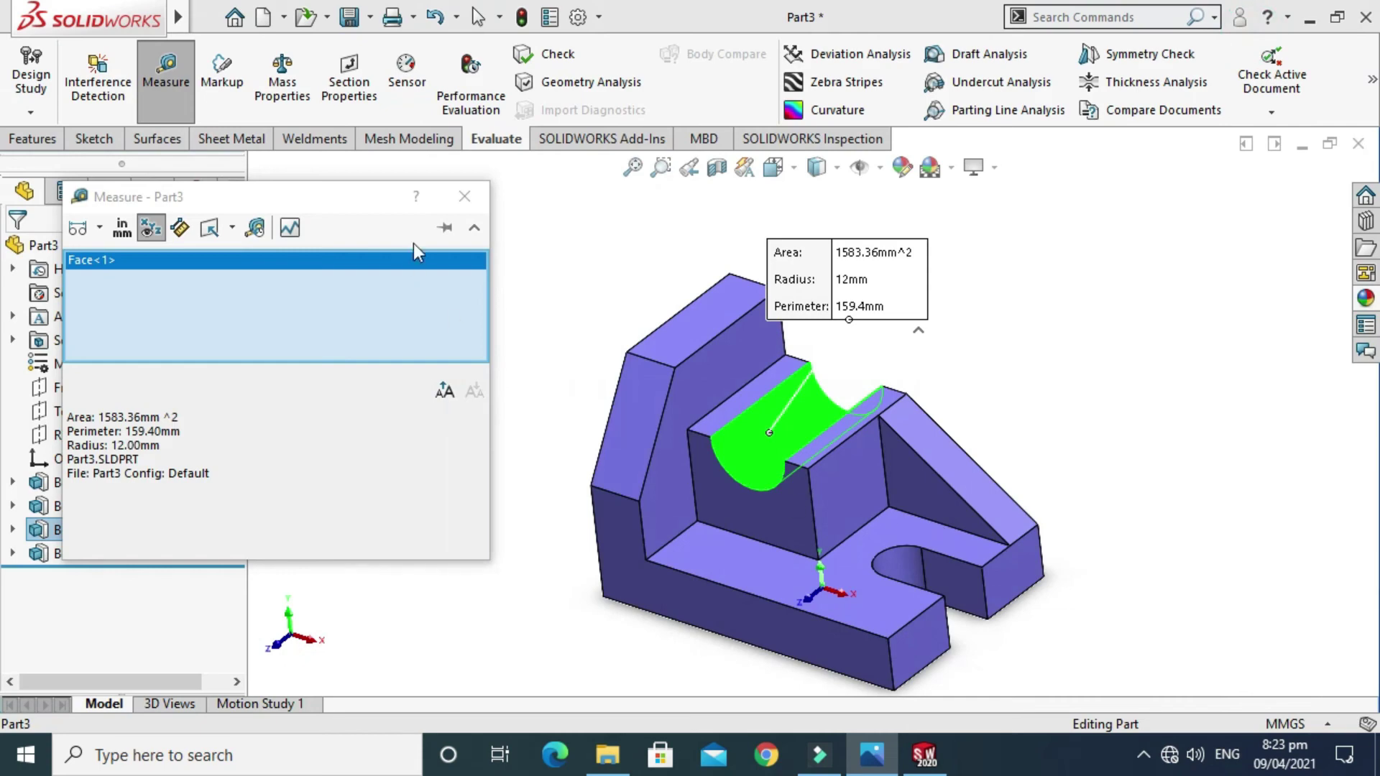
{"action": "left_click", "coordinate": [462, 196]}
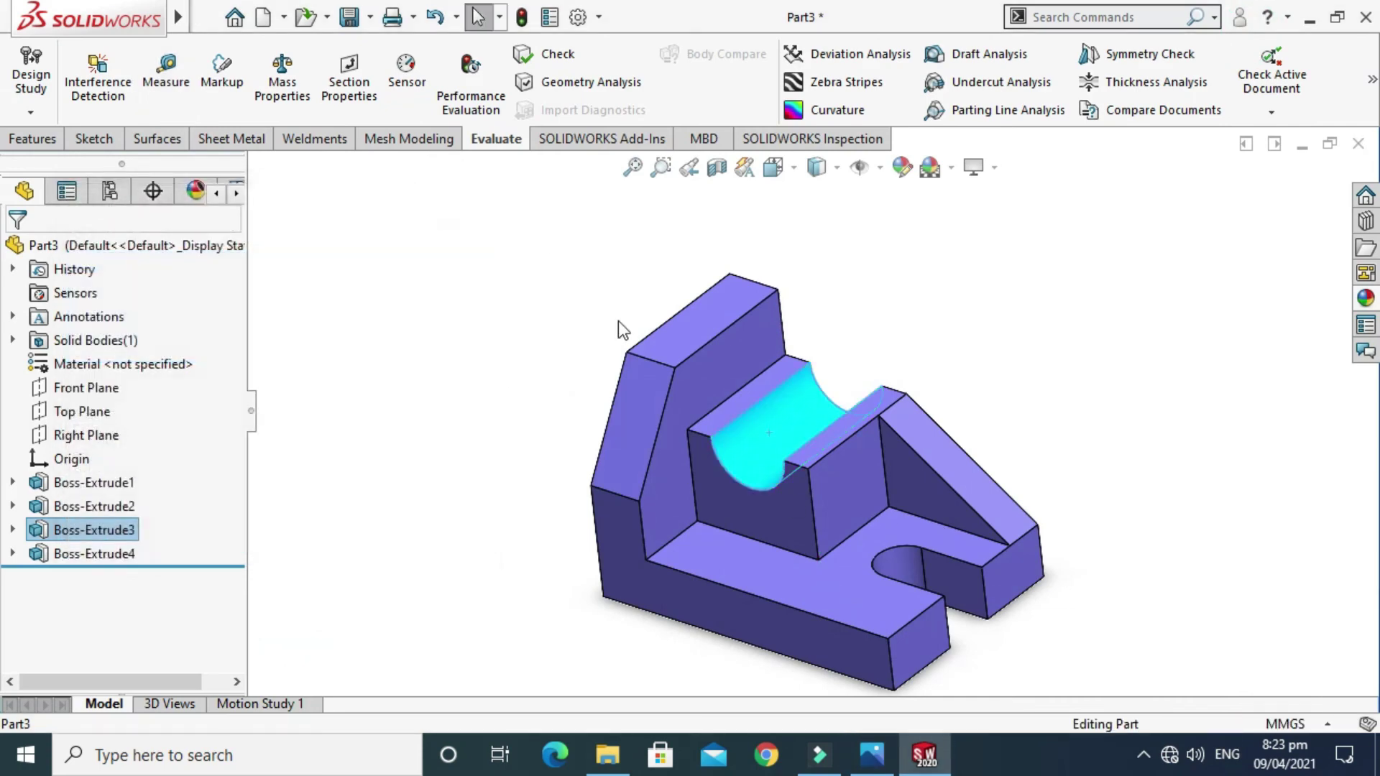
Clear the old selection and reopen Measure on a slot corner point and side face
{"action": "left_click", "coordinate": [511, 302]}
{"action": "left_click", "coordinate": [166, 72]}
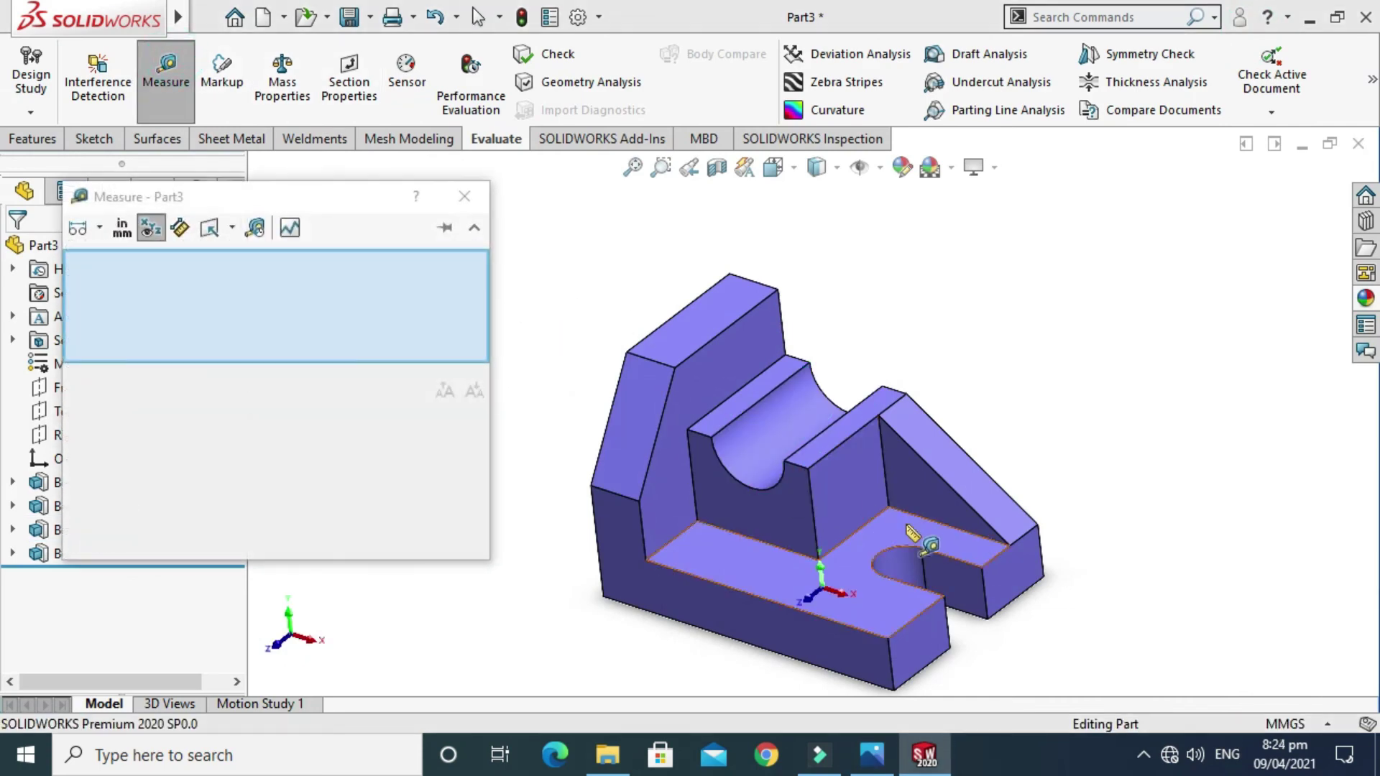
{"action": "scroll", "coordinate": [911, 533], "scroll_direction": "down", "scroll_amount": 3}
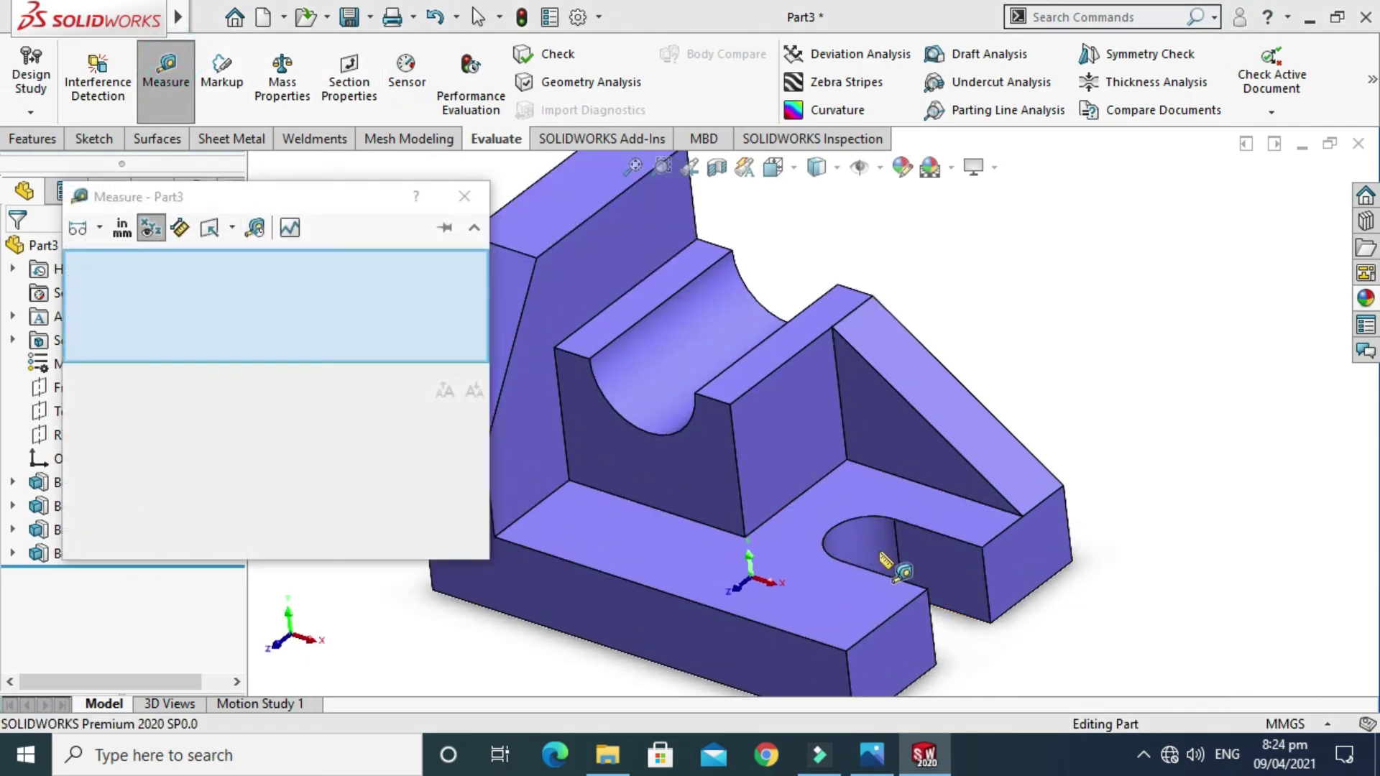
{"action": "left_click", "coordinate": [981, 548]}
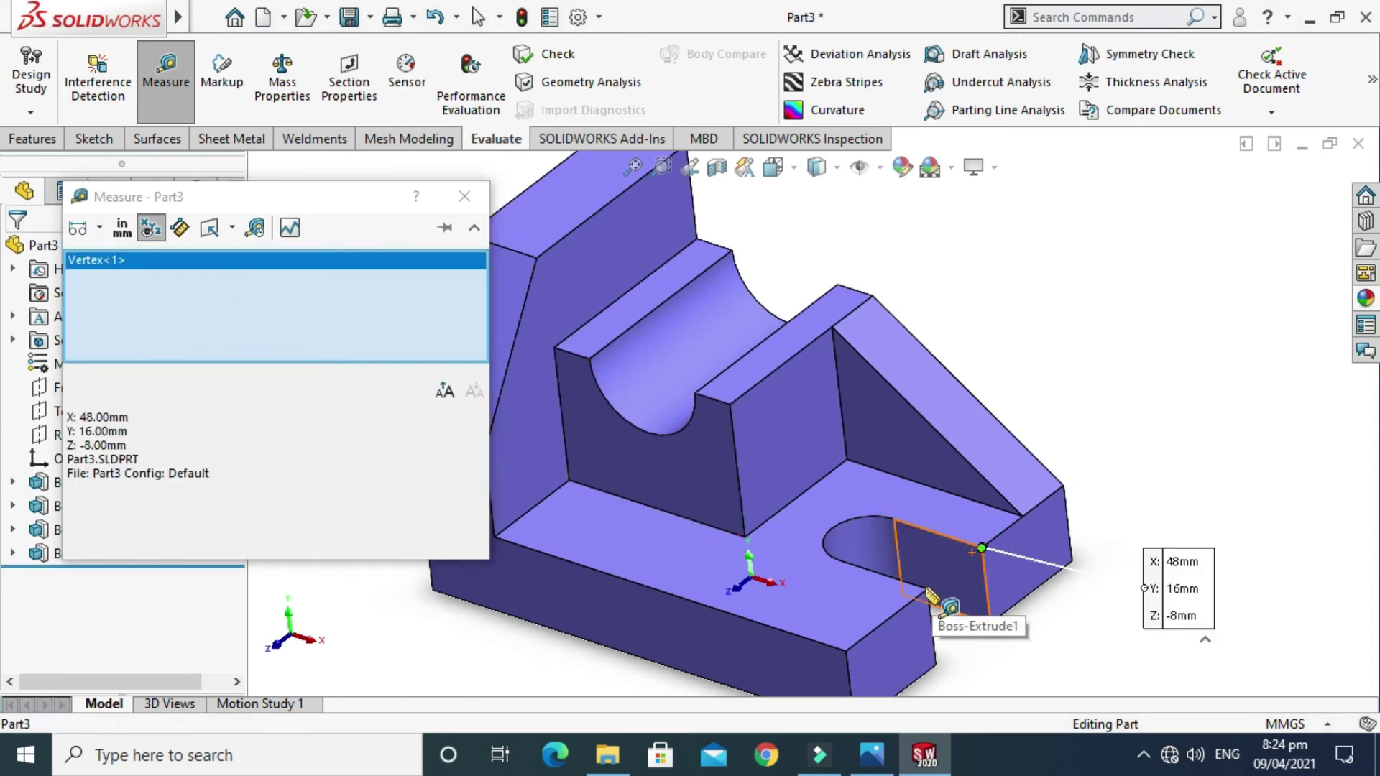
{"action": "scroll", "coordinate": [932, 598], "scroll_direction": "down", "scroll_amount": 3}
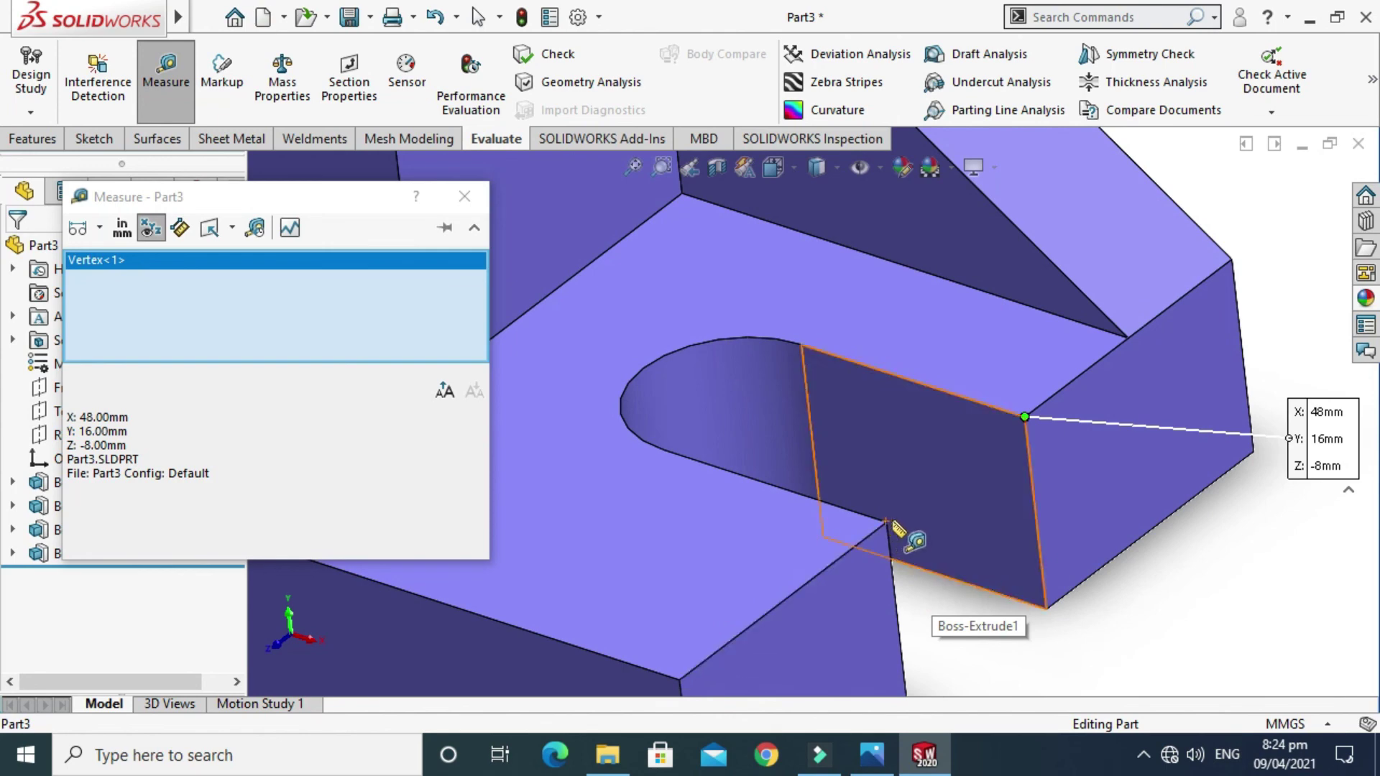
{"action": "scroll", "coordinate": [889, 523], "scroll_direction": "down", "scroll_amount": 2}
{"action": "left_click", "coordinate": [889, 541]}
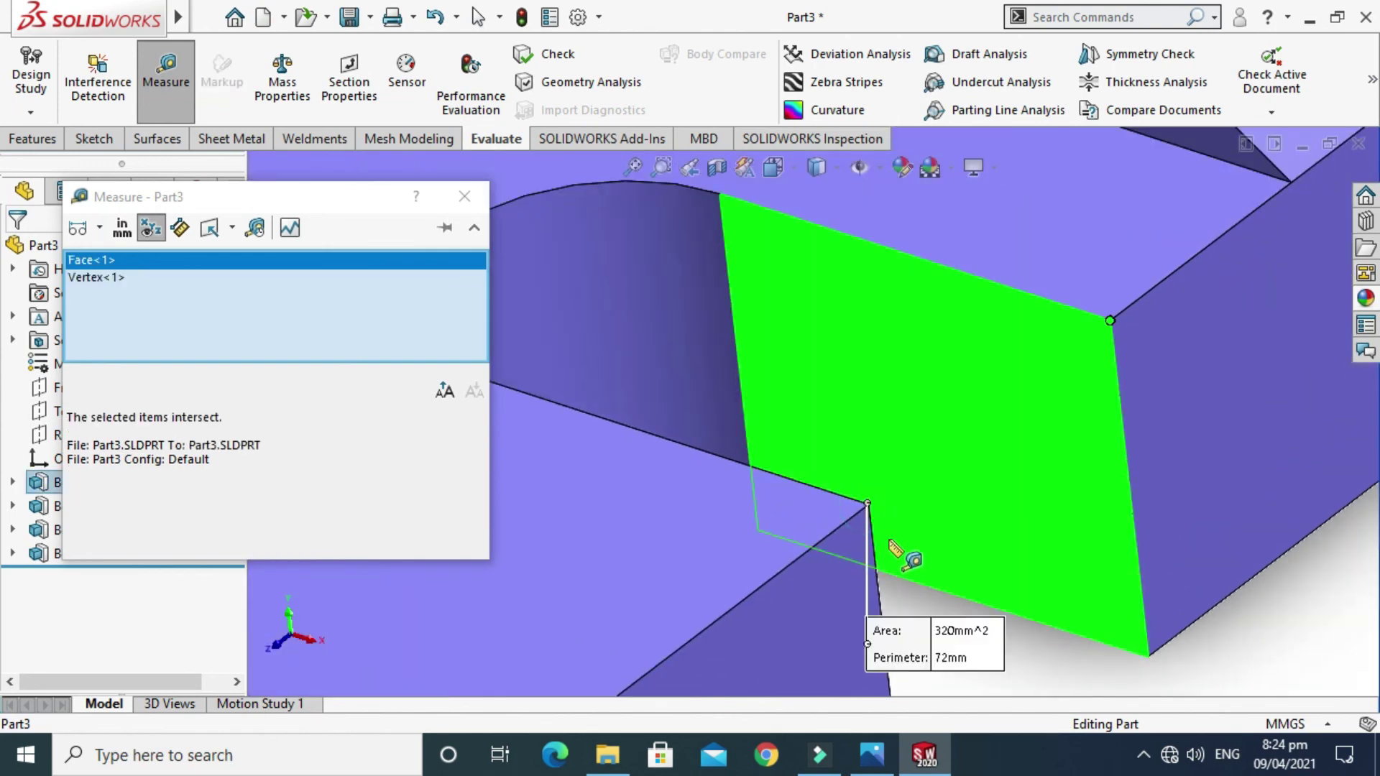
{"action": "scroll", "coordinate": [812, 489], "scroll_direction": "up", "scroll_amount": 3}
Clear the Measure selections and measure between the slot's two side edges, reading 16 mm
{"action": "right_click", "coordinate": [169, 260]}
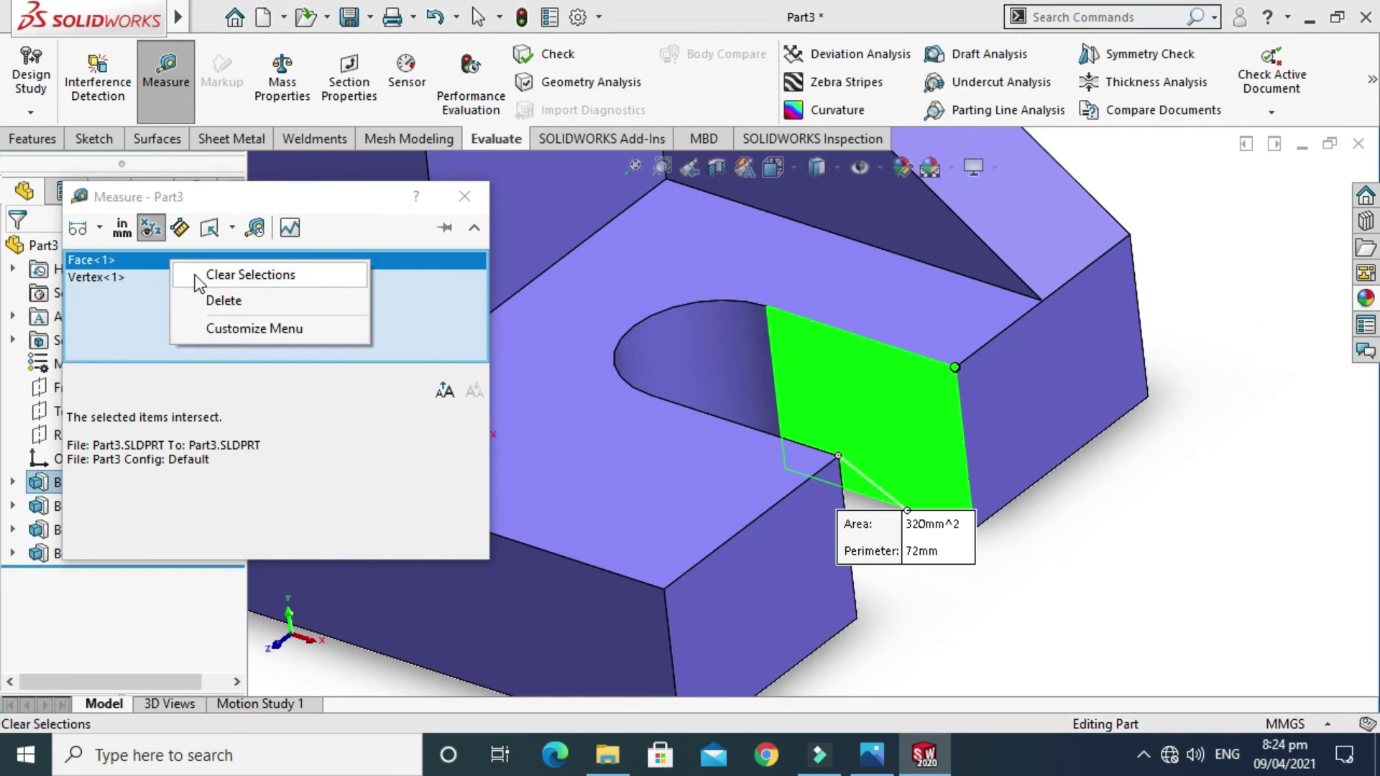
{"action": "left_click", "coordinate": [208, 273]}
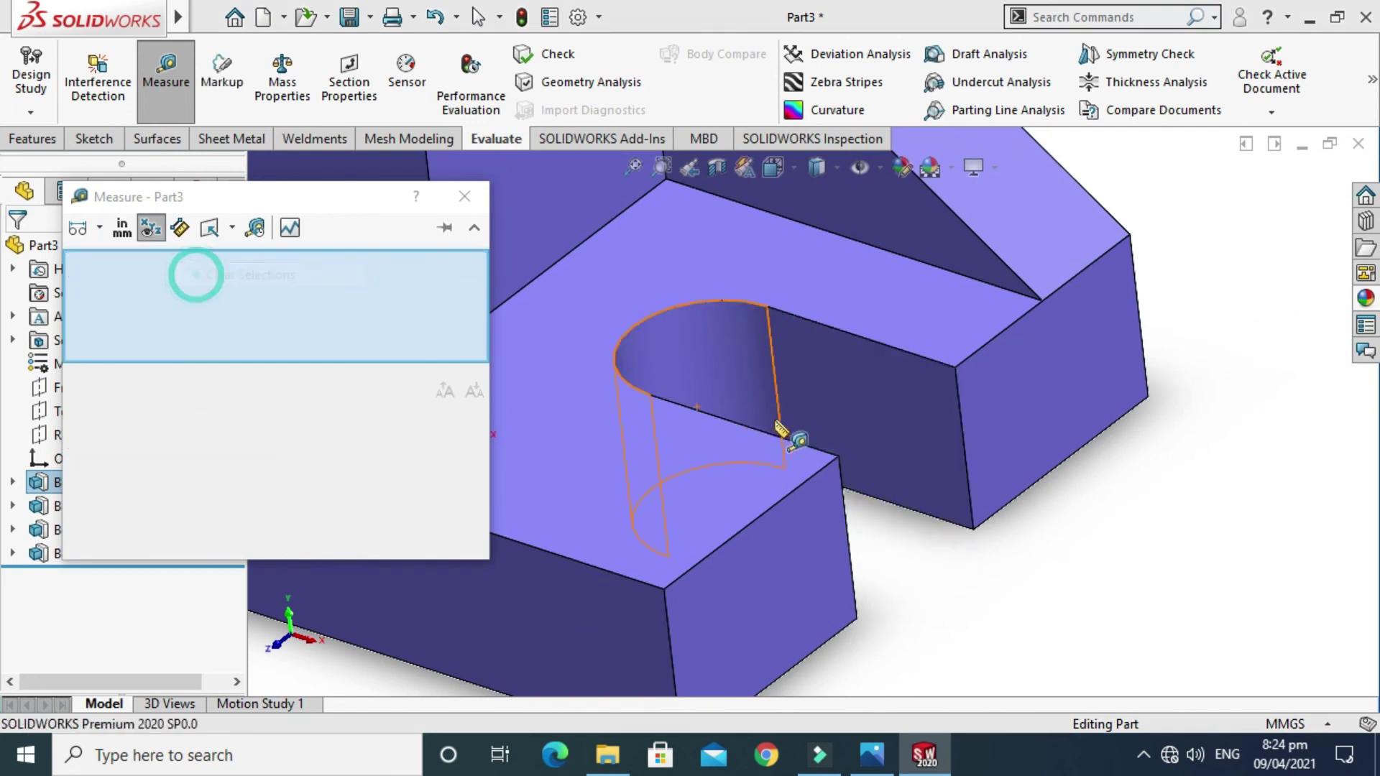
{"action": "left_click", "coordinate": [963, 406]}
{"action": "left_click", "coordinate": [850, 546]}
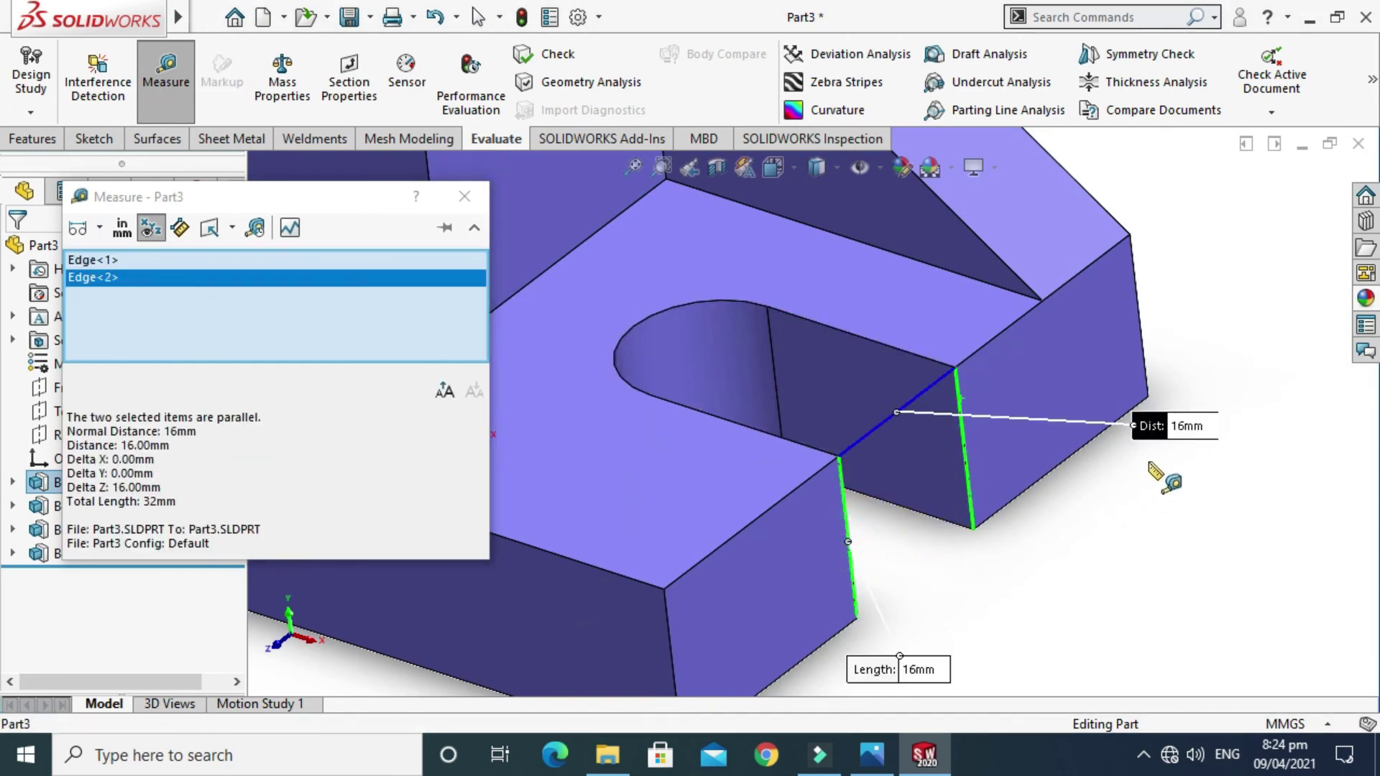
Confirm the 16 mm slot width against the reference image and close Measure
{"action": "scroll", "coordinate": [1106, 532], "scroll_direction": "up", "scroll_amount": 1}
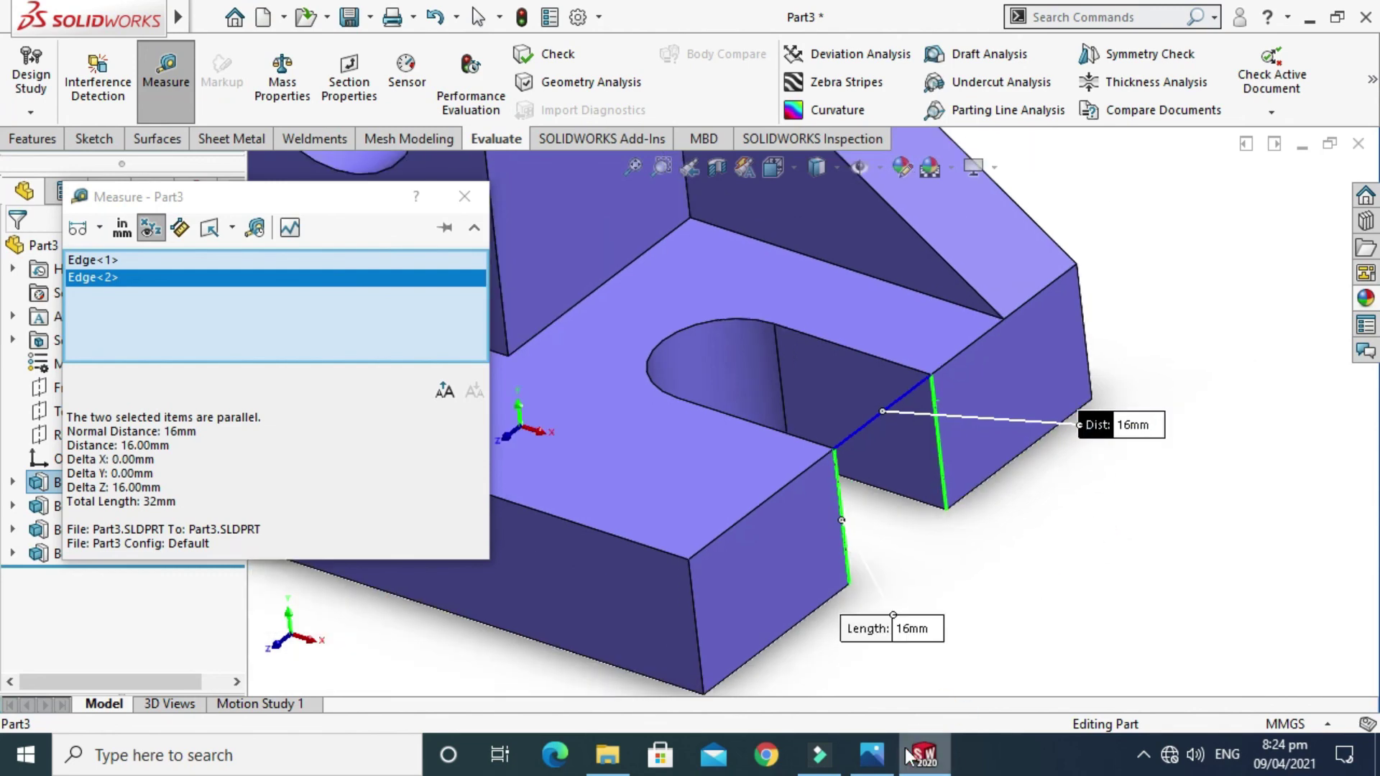
{"action": "left_click", "coordinate": [872, 754]}
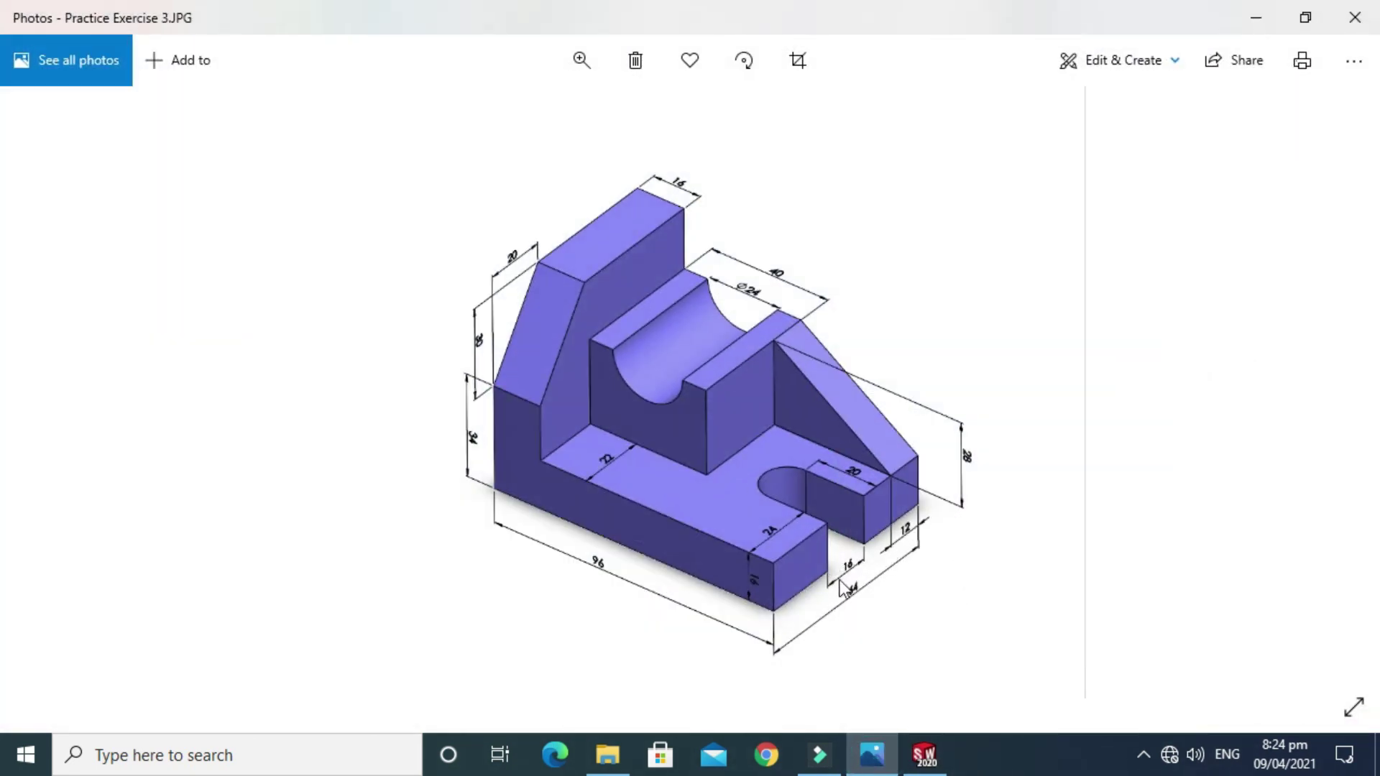
{"action": "left_click", "coordinate": [924, 755]}
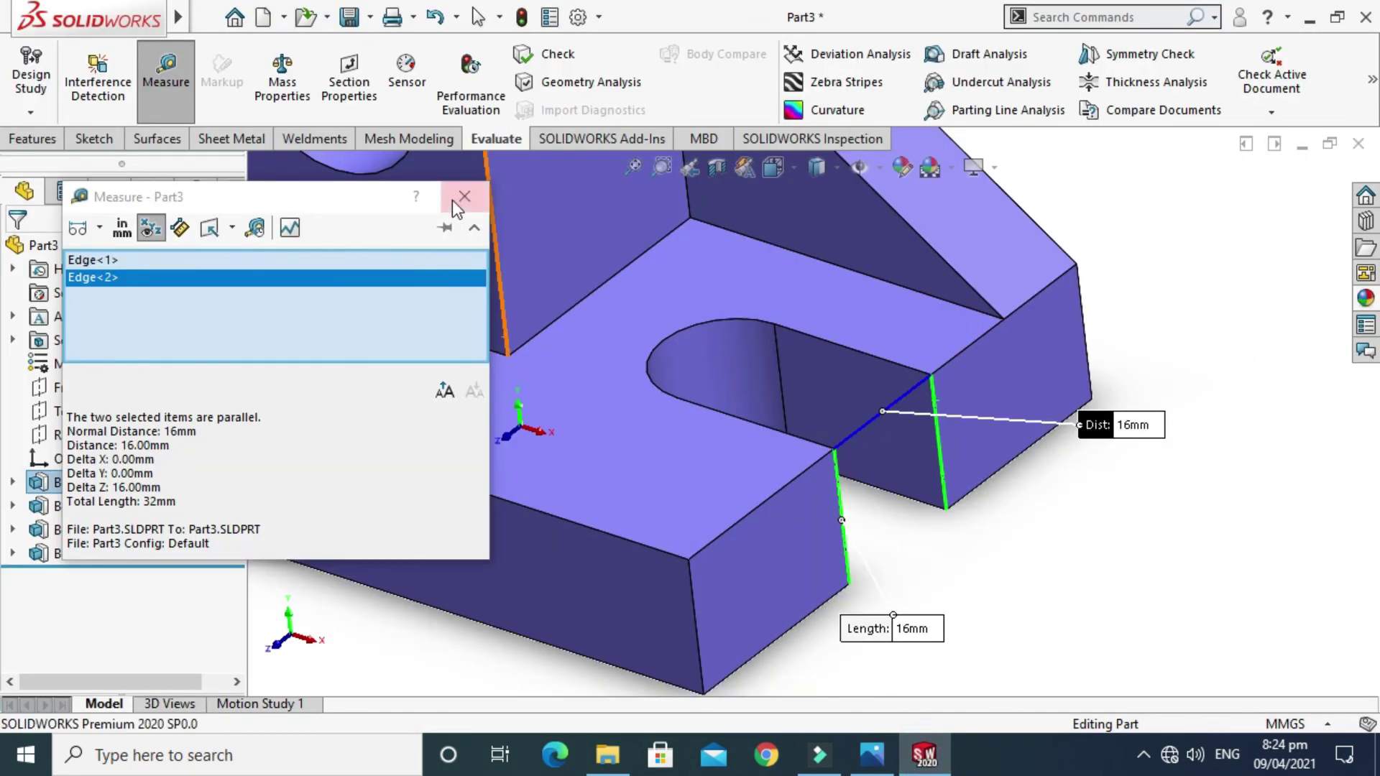
{"action": "left_click", "coordinate": [454, 198]}
{"action": "scroll", "coordinate": [670, 368], "scroll_direction": "up", "scroll_amount": 6}
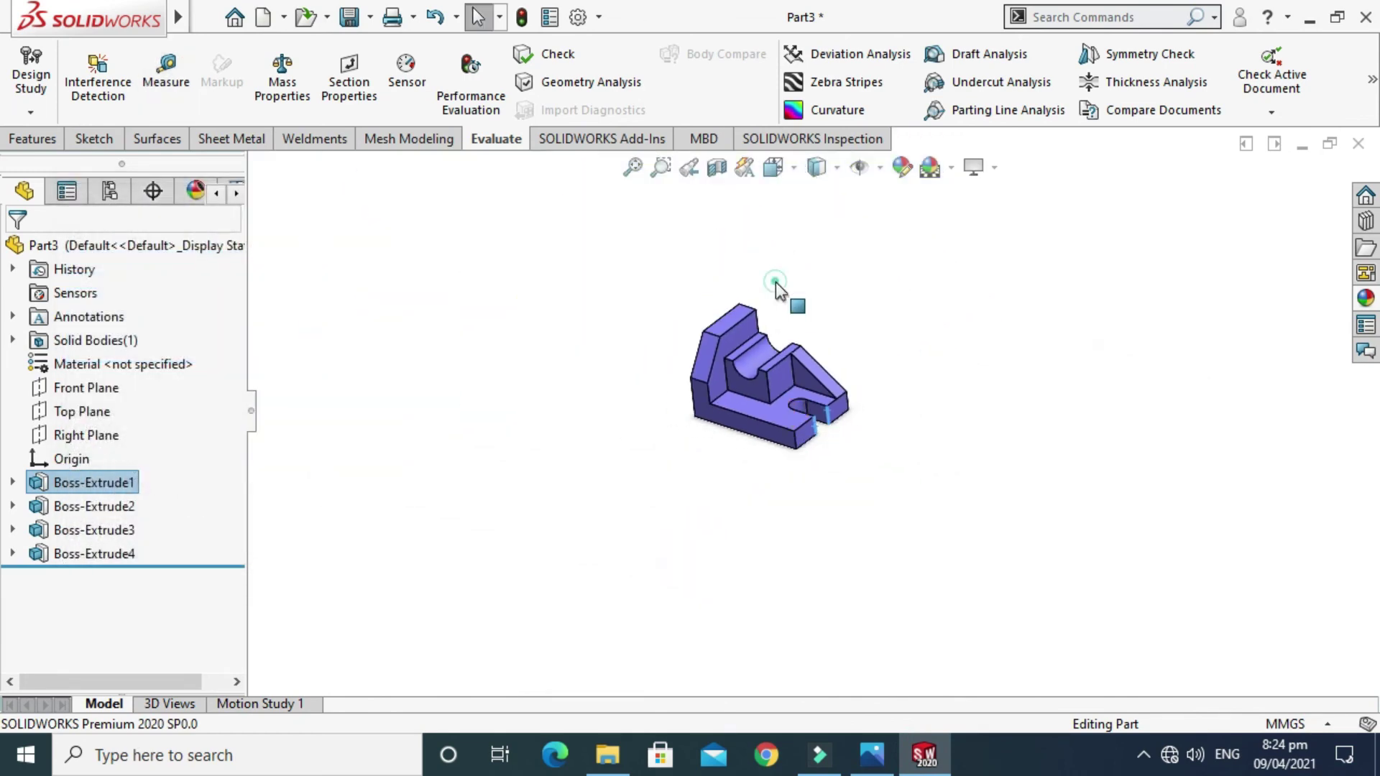
{"action": "scroll", "coordinate": [808, 296], "scroll_direction": "down", "scroll_amount": 1}
{"action": "right_click", "coordinate": [818, 303]}
{"action": "left_click", "coordinate": [871, 400]}
{"action": "left_click_drag", "start_coordinate": [871, 401], "coordinate": [840, 401]}
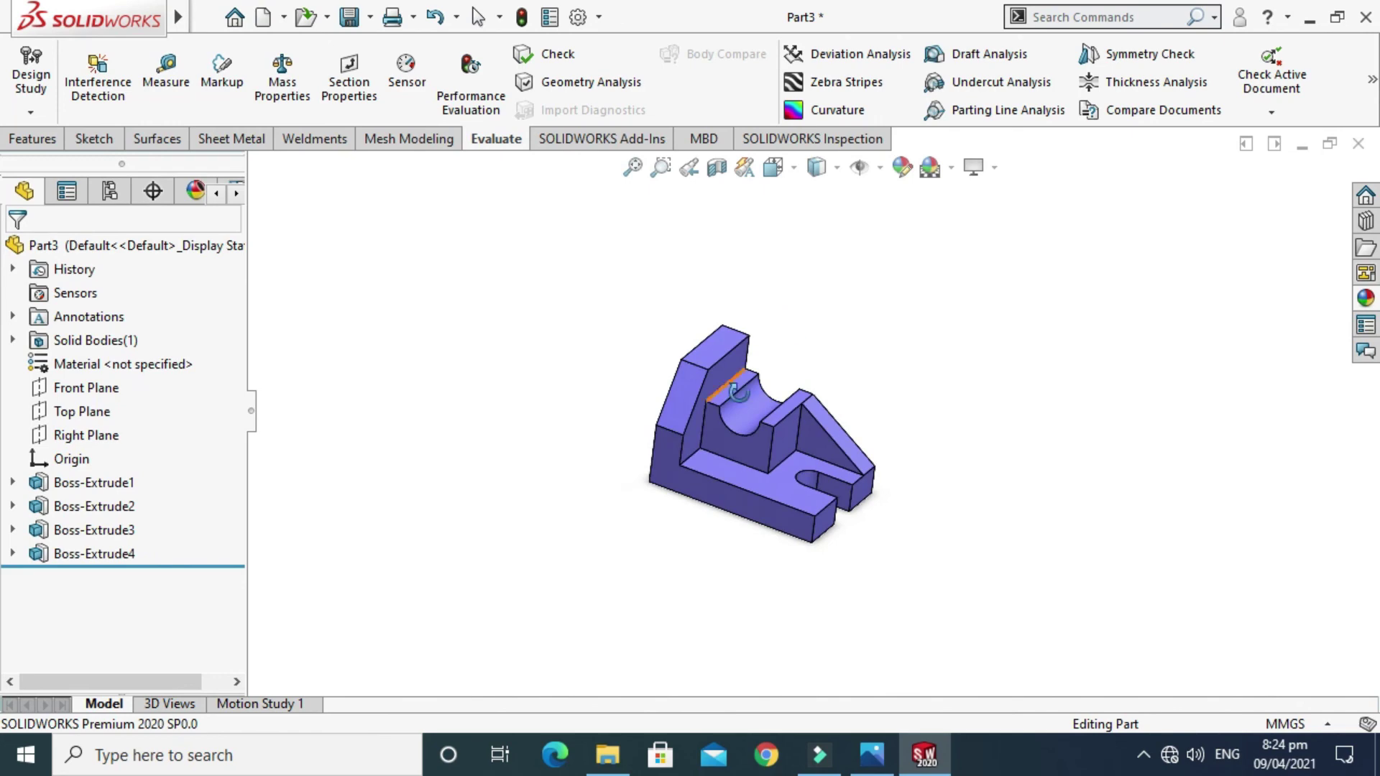
{"action": "left_click", "coordinate": [717, 168]}
{"action": "left_click_drag", "start_coordinate": [733, 495], "coordinate": [601, 510]}
{"action": "left_click", "coordinate": [48, 252]}
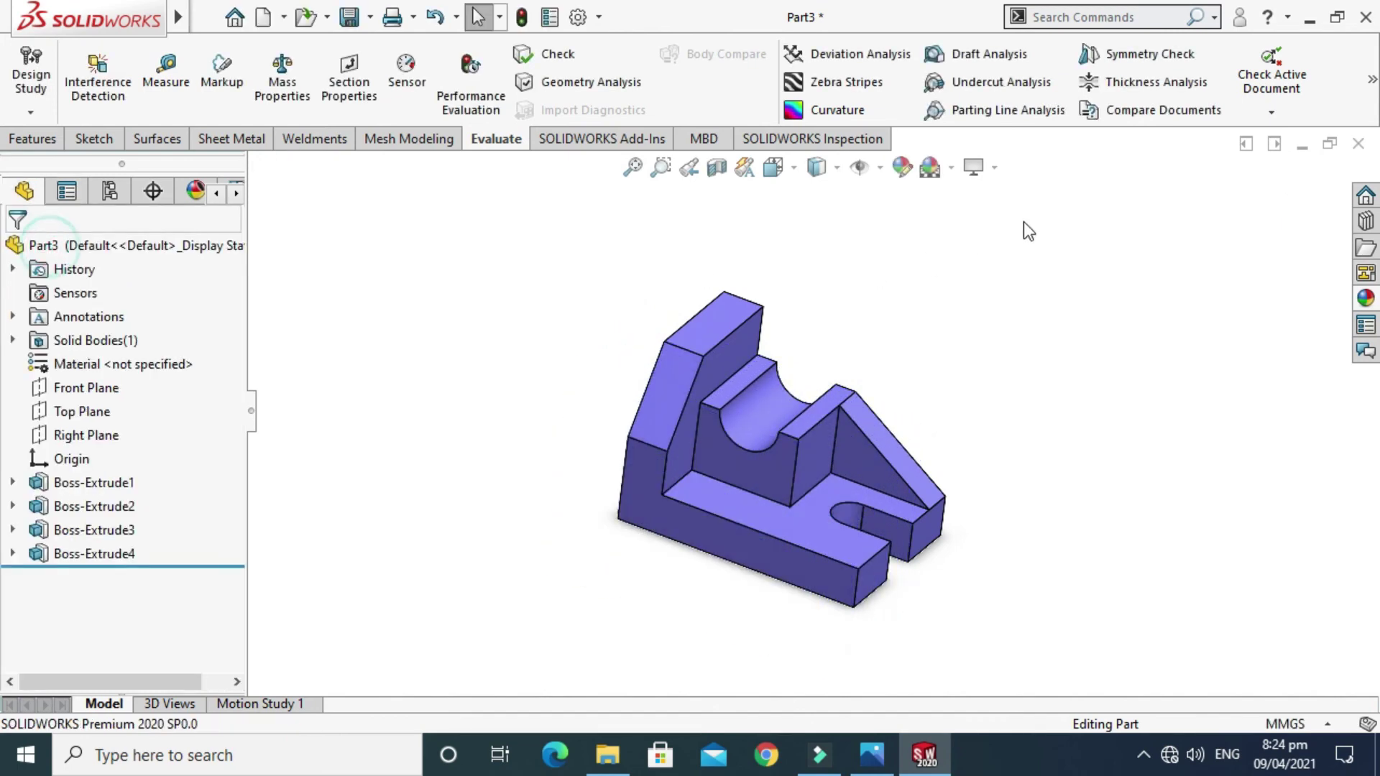
{"action": "right_click", "coordinate": [1023, 222]}
{"action": "left_click", "coordinate": [1093, 316]}
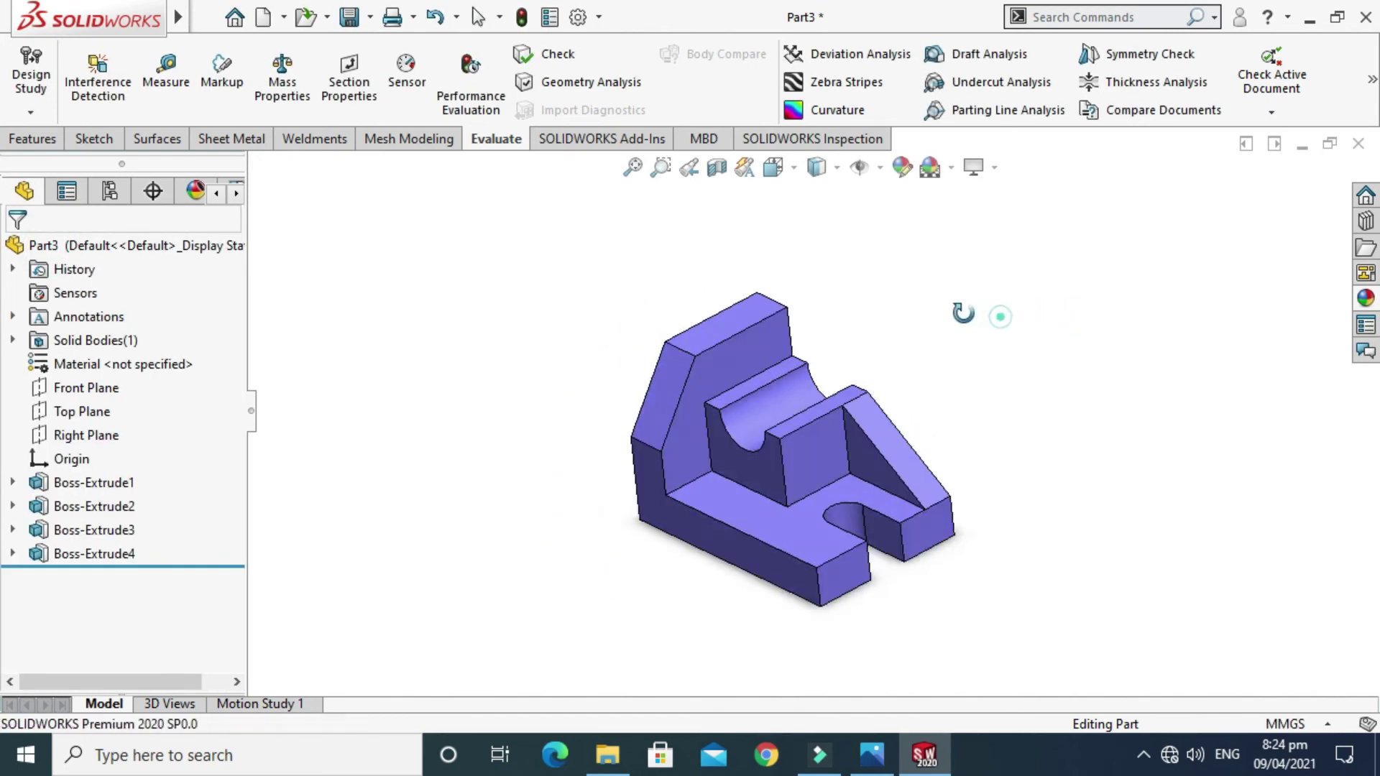
{"action": "left_click_drag", "start_coordinate": [961, 314], "coordinate": [989, 410]}
{"action": "key", "text": "f"}
{"action": "left_click_drag", "start_coordinate": [773, 401], "coordinate": [799, 373]}
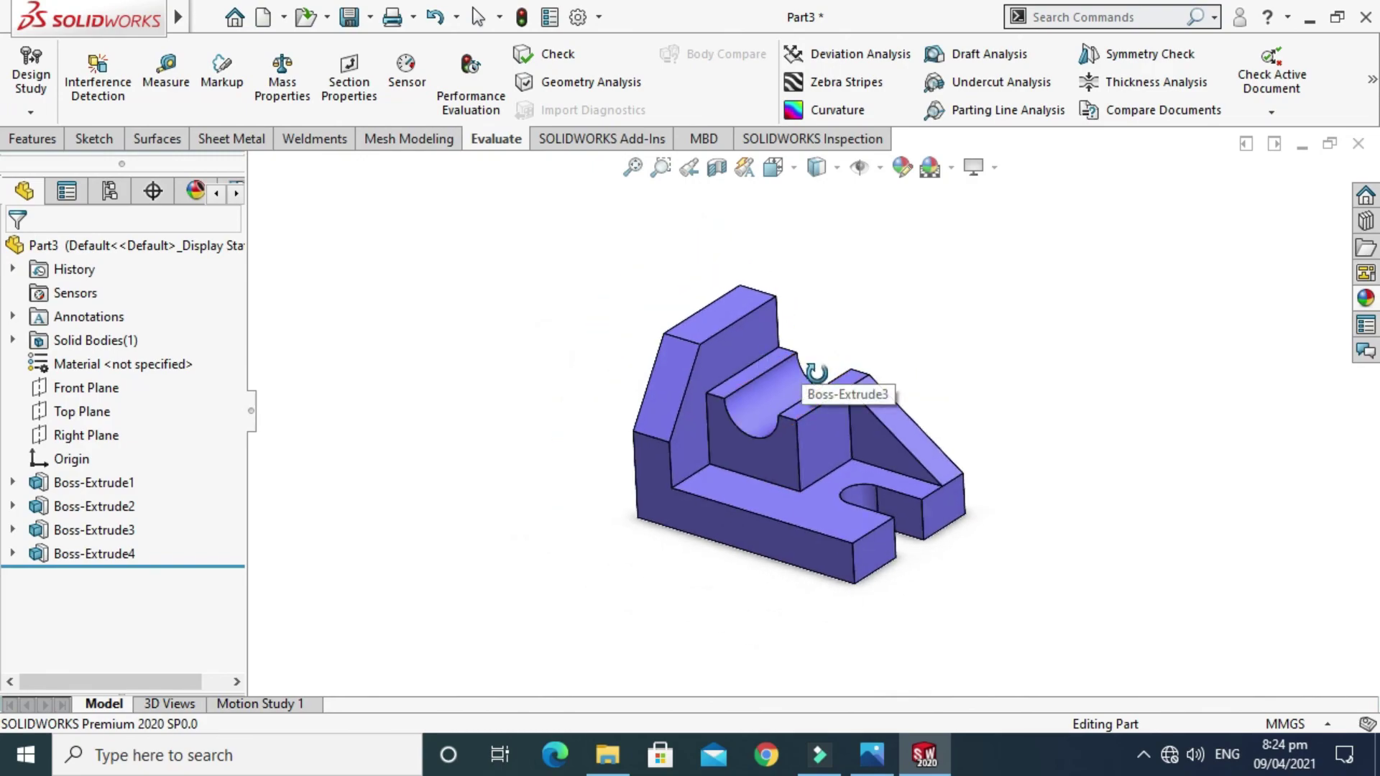